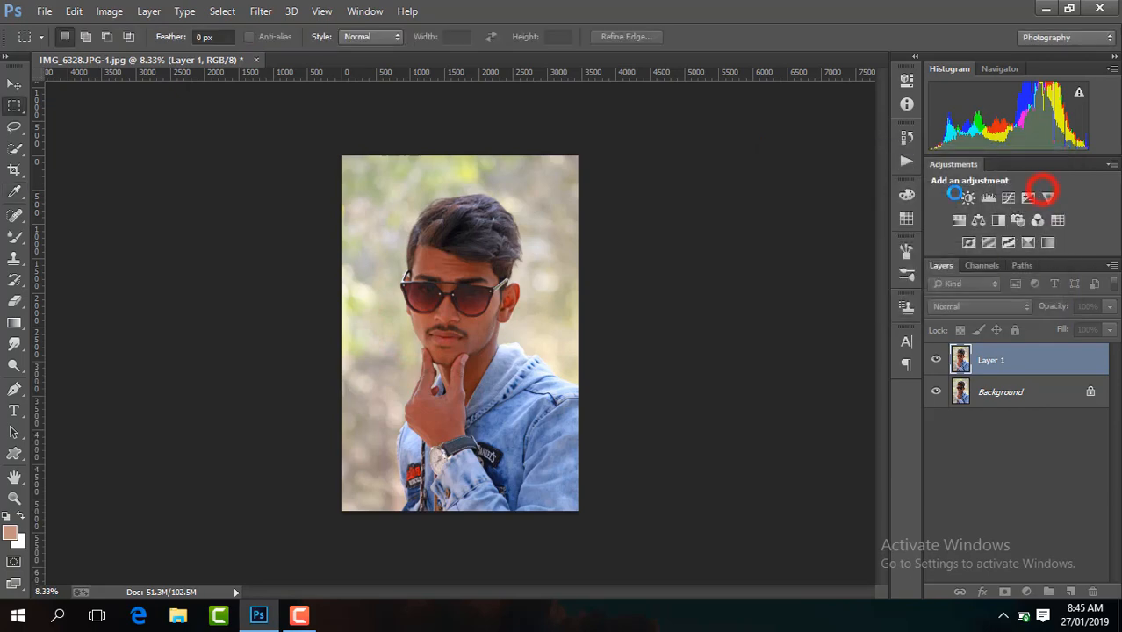
- Briefly compare Layer 1 with the background and open the Camera Raw Filter on Layer 1
{"action": "left_click", "coordinate": [937, 361]}
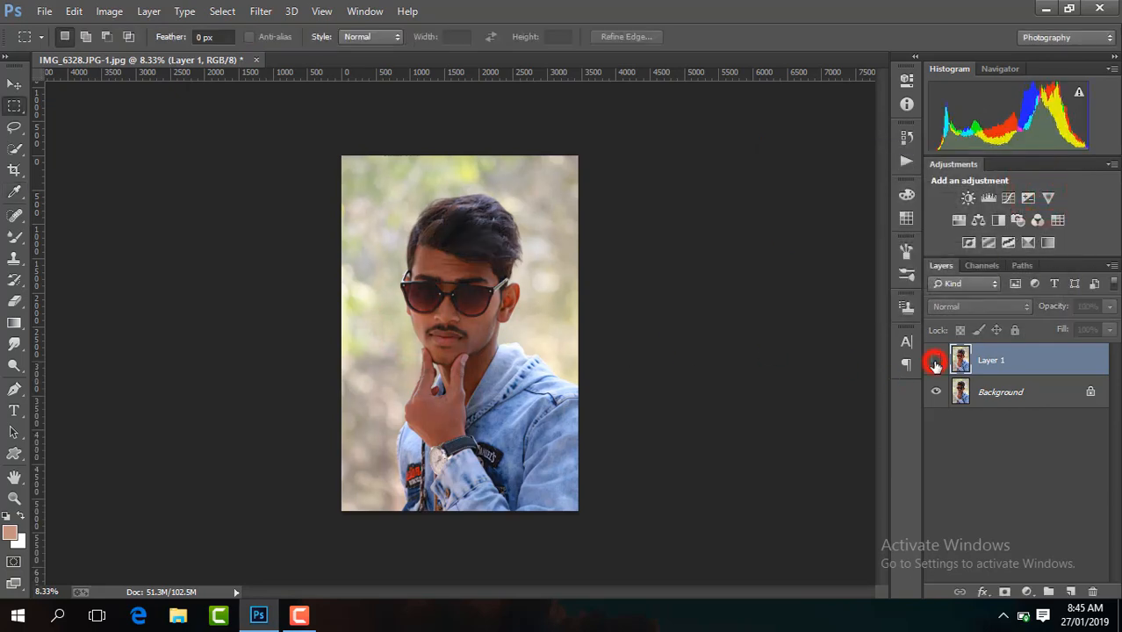
{"action": "left_click", "coordinate": [936, 361]}
{"action": "left_click", "coordinate": [261, 12]}
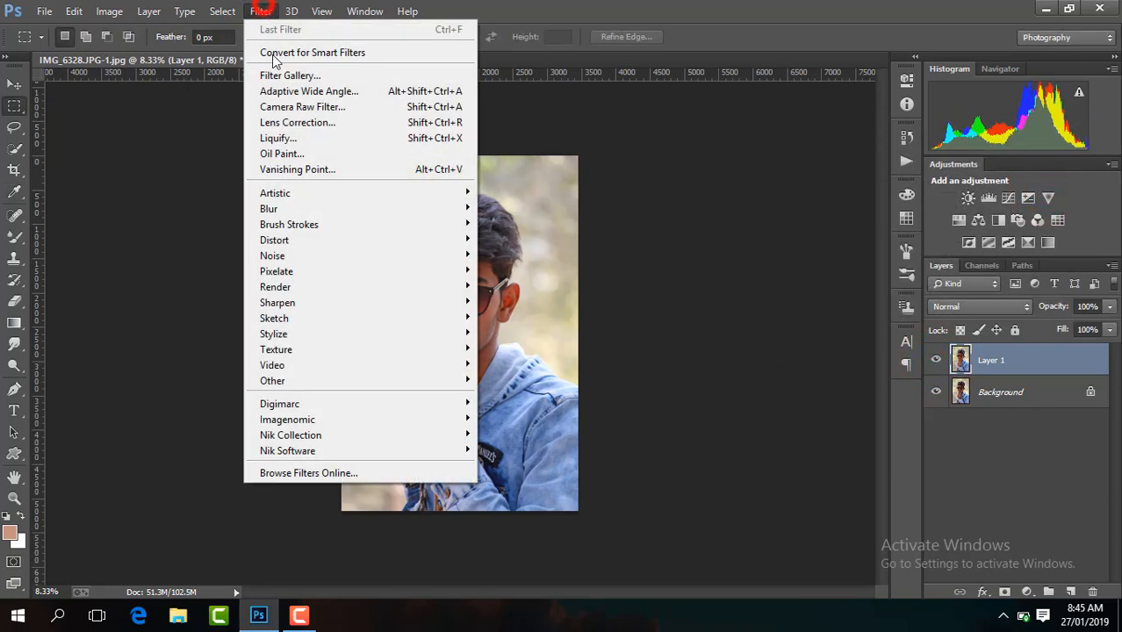
{"action": "left_click", "coordinate": [341, 108]}
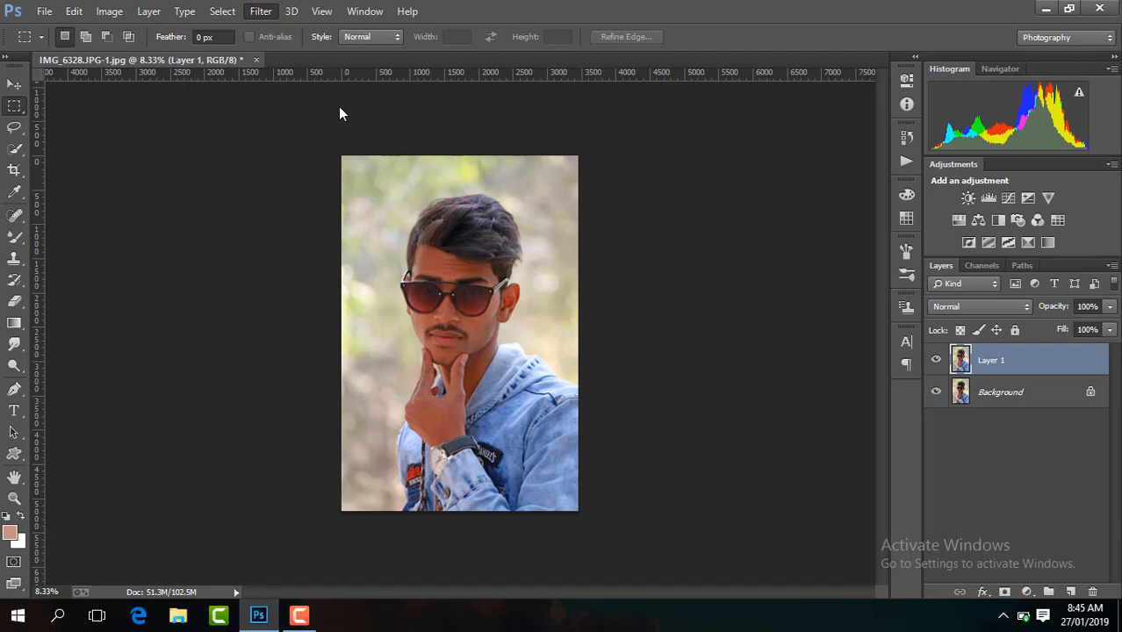
{"action": "key", "text": "ctrl+shift+a"}
- In the basic adjustments, set Contrast to +33, Highlights to -100, Shadows to +63, Blacks to -31 and Clarity to +21
{"action": "left_click_drag", "start_coordinate": [967, 448], "coordinate": [827, 450]}
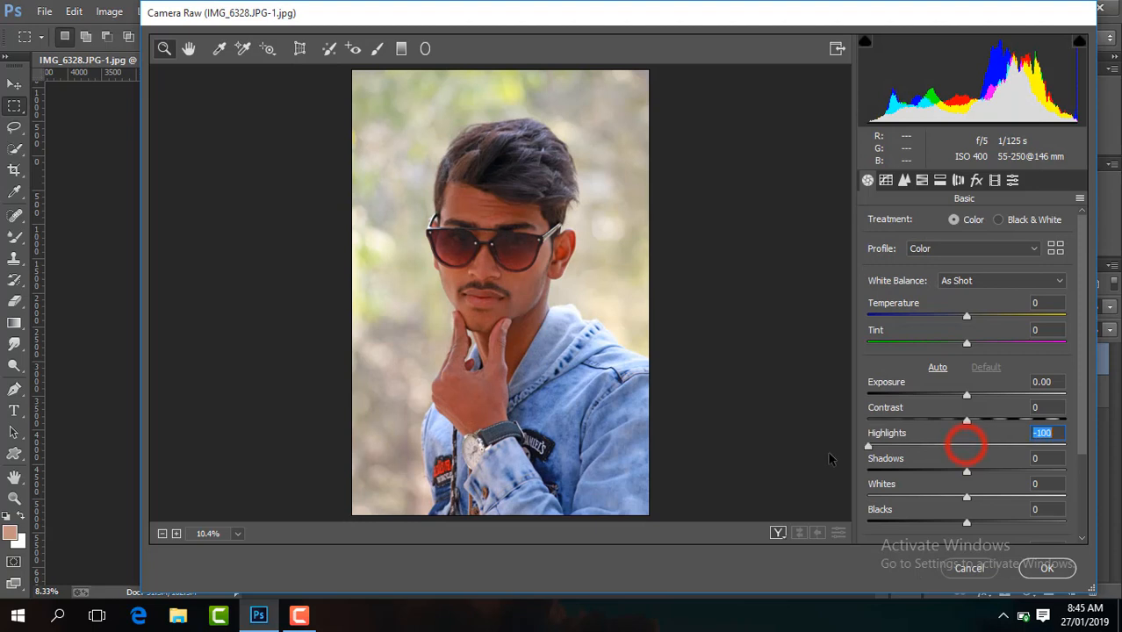
{"action": "left_click", "coordinate": [967, 422]}
{"action": "left_click_drag", "start_coordinate": [969, 423], "coordinate": [1000, 420]}
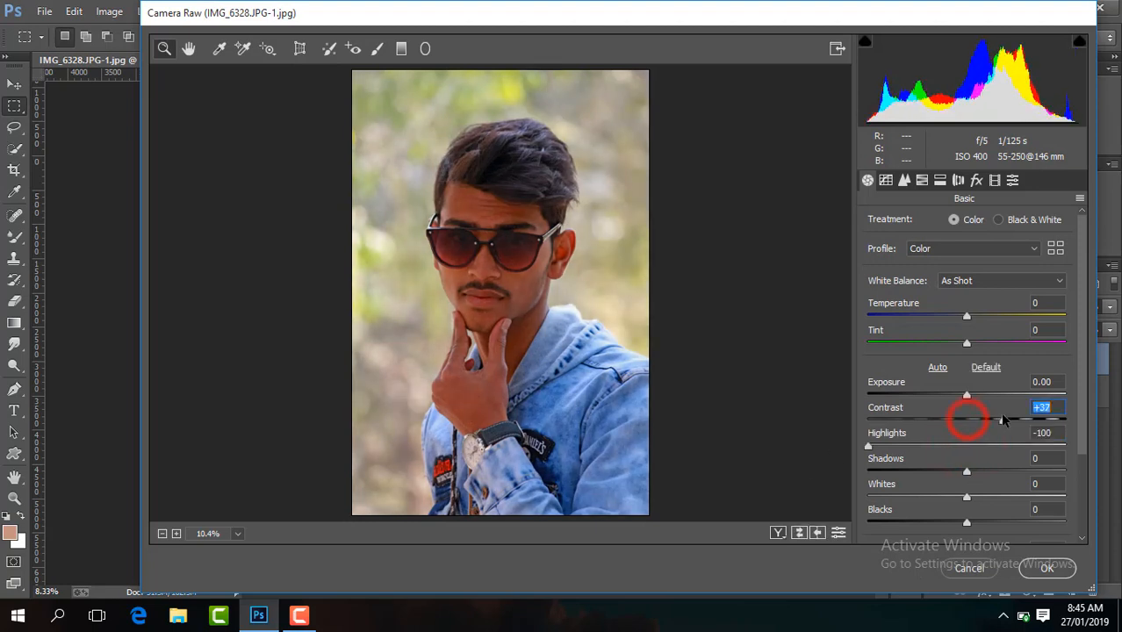
{"action": "left_click_drag", "start_coordinate": [967, 472], "coordinate": [1022, 473]}
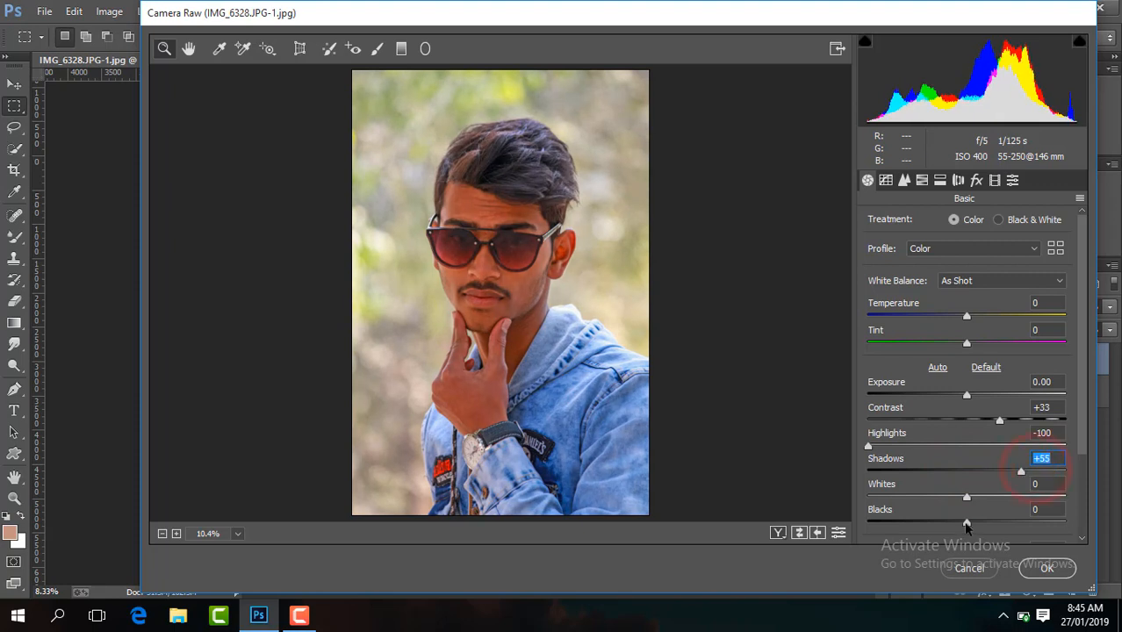
{"action": "left_click_drag", "start_coordinate": [967, 522], "coordinate": [938, 524]}
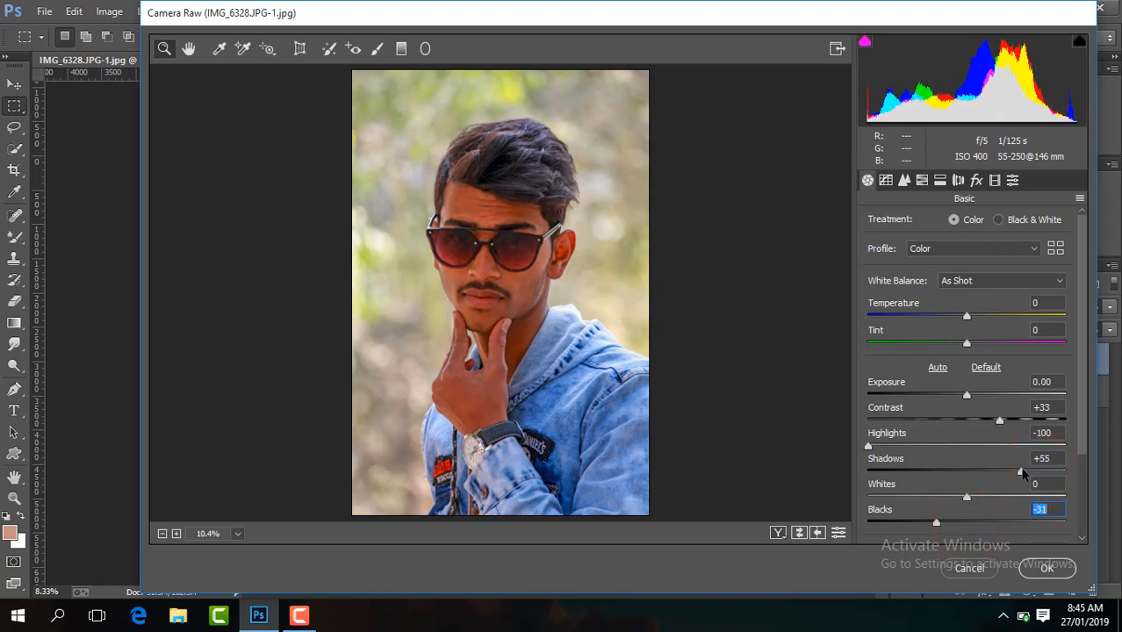
{"action": "left_click_drag", "start_coordinate": [1023, 474], "coordinate": [1030, 475]}
{"action": "left_click_drag", "start_coordinate": [1083, 410], "coordinate": [989, 487]}
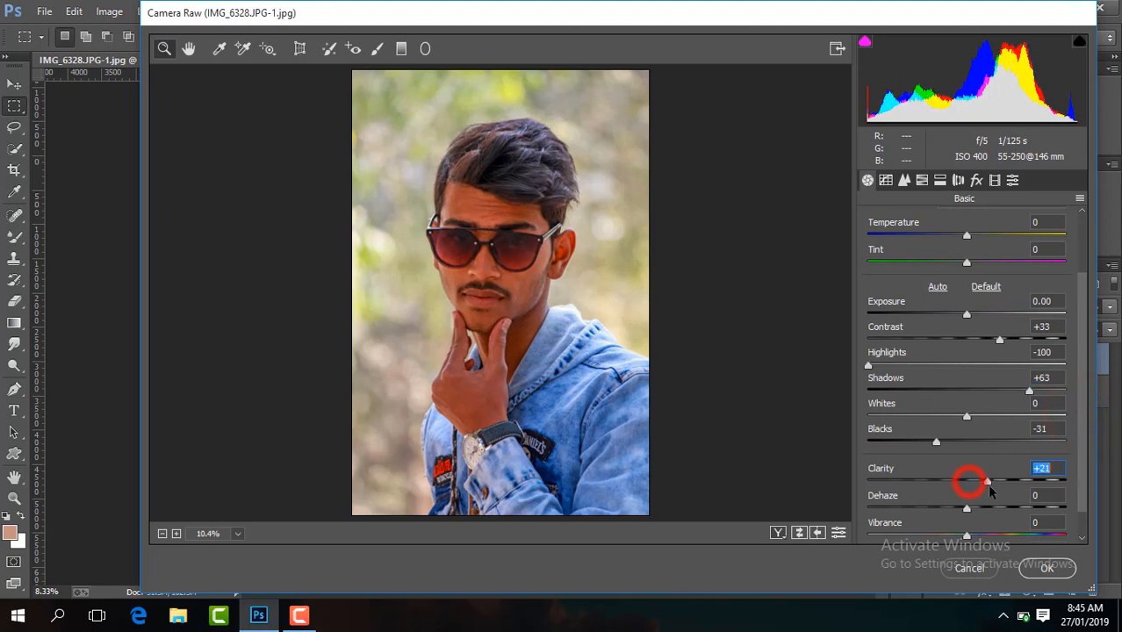
{"action": "left_click", "coordinate": [967, 534]}
- In the HSL adjustments, reduce the saturation of both Yellows and Greens to -100
{"action": "left_click", "coordinate": [922, 181]}
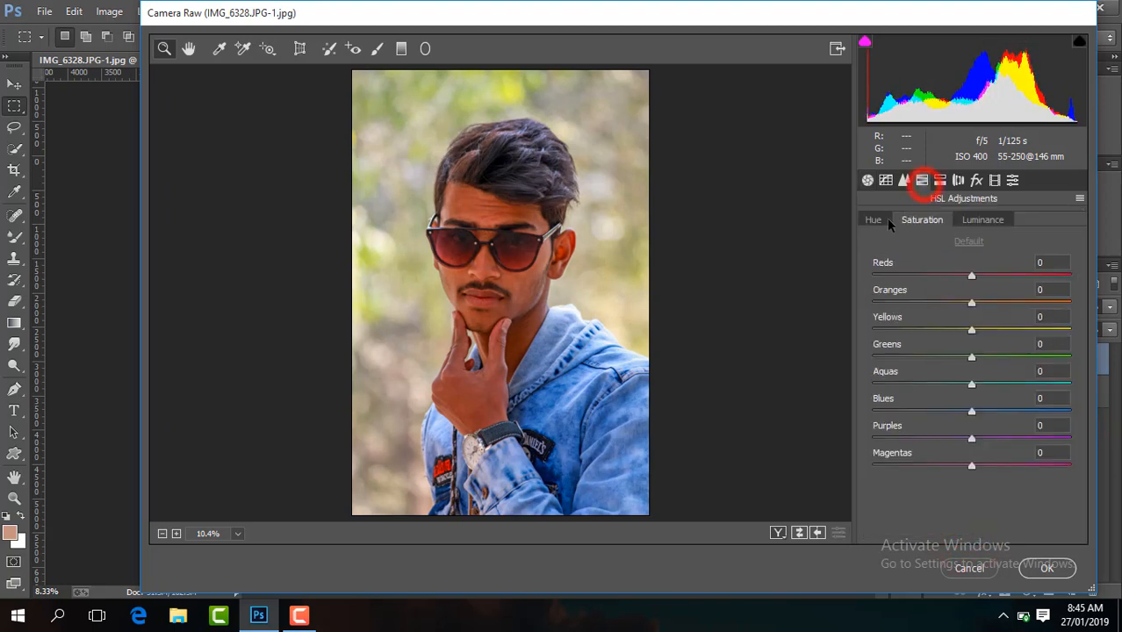
{"action": "left_click", "coordinate": [883, 219]}
{"action": "left_click", "coordinate": [936, 224]}
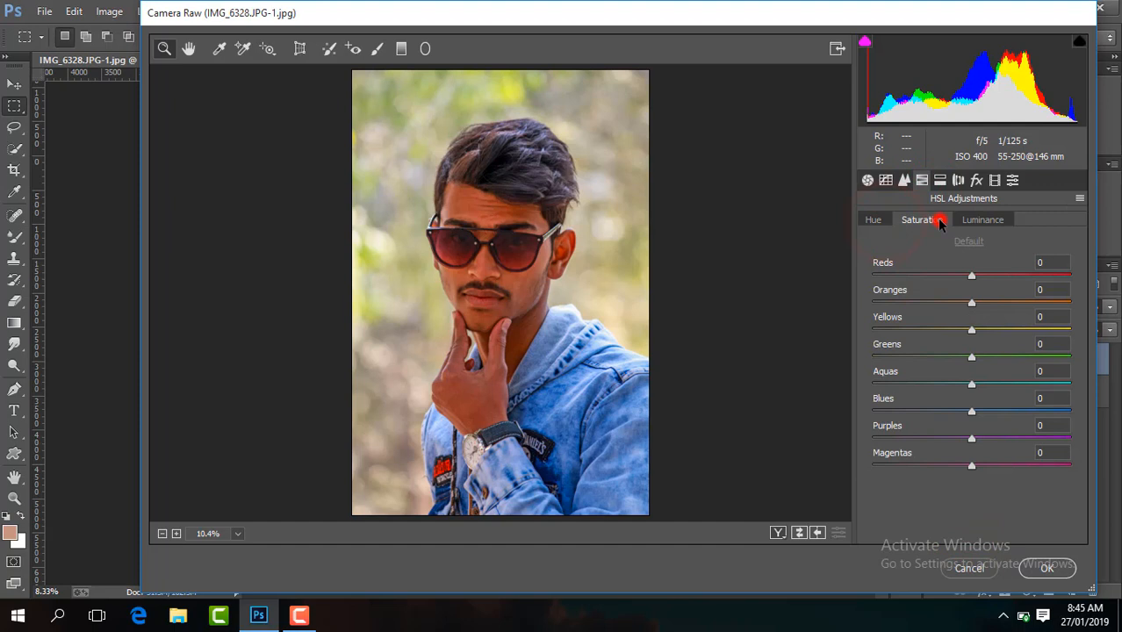
{"action": "left_click", "coordinate": [973, 330]}
{"action": "left_click_drag", "start_coordinate": [972, 331], "coordinate": [809, 335]}
{"action": "left_click_drag", "start_coordinate": [971, 359], "coordinate": [787, 373]}
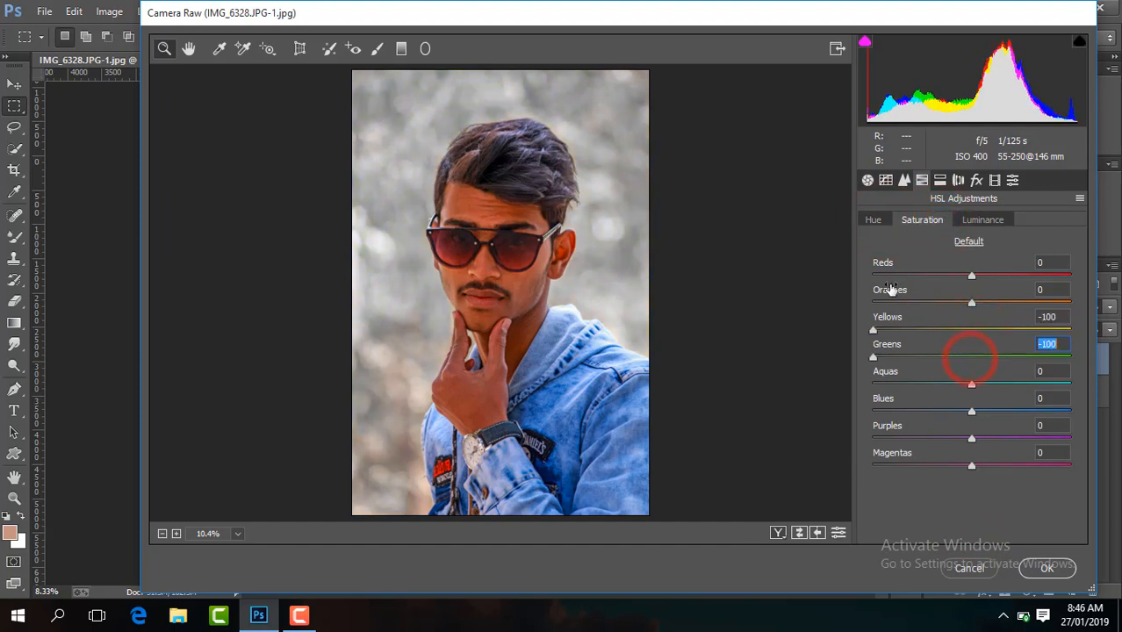
- Shift the Blues hue toward cyan, set the Blues saturation to +18 and raise the Oranges value in the HSL adjustments
{"action": "left_click", "coordinate": [870, 221]}
{"action": "mouse_move", "coordinate": [972, 412]}
{"action": "left_mouse_down"}
{"action": "mouse_move", "coordinate": [946, 412]}
{"action": "mouse_move", "coordinate": [987, 413]}
{"action": "left_mouse_up"}
{"action": "left_click", "coordinate": [945, 221]}
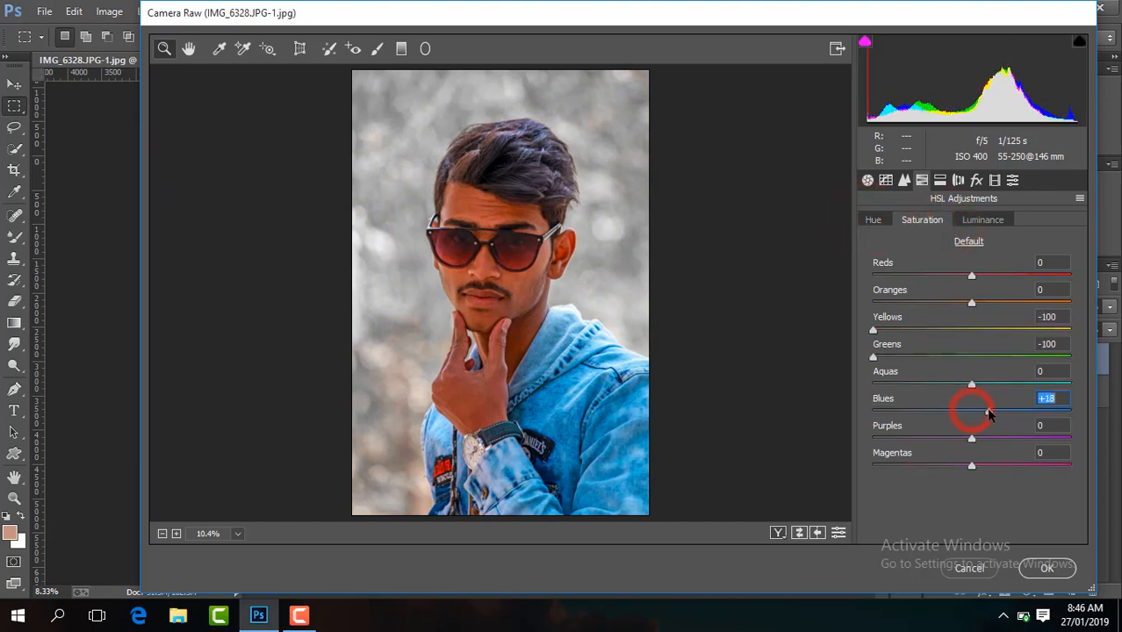
{"action": "left_click_drag", "start_coordinate": [972, 304], "coordinate": [1015, 307]}
{"action": "left_click", "coordinate": [982, 221]}
- Set the sharpening amount to 55 and luminance noise reduction to 43, and apply the Camera Raw filter
{"action": "left_click", "coordinate": [906, 181]}
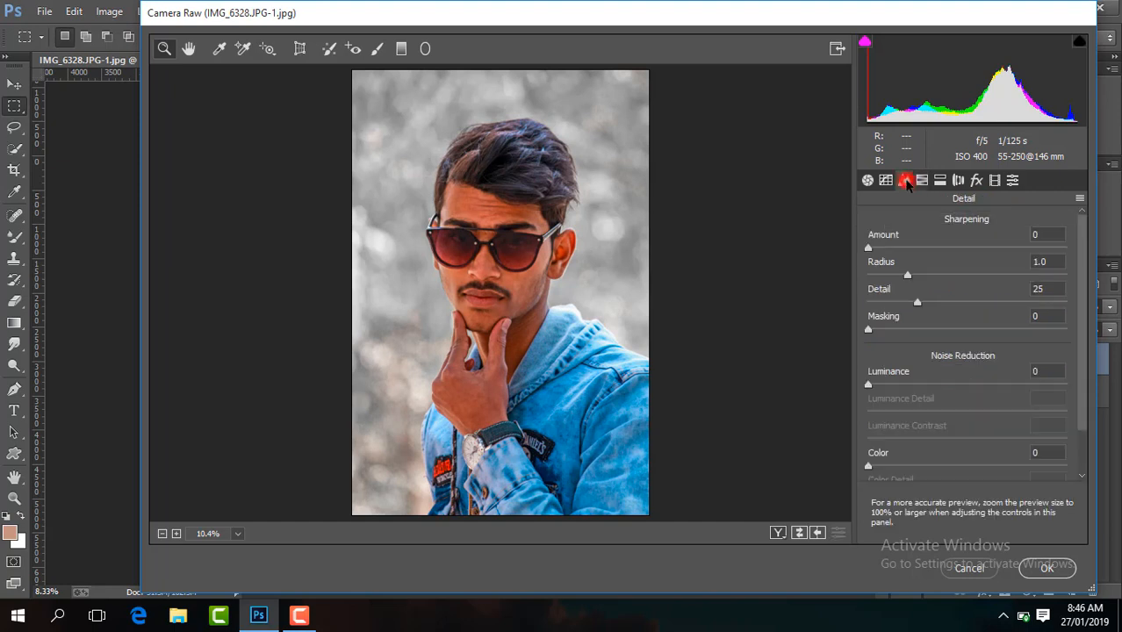
{"action": "left_click_drag", "start_coordinate": [940, 248], "coordinate": [945, 248]}
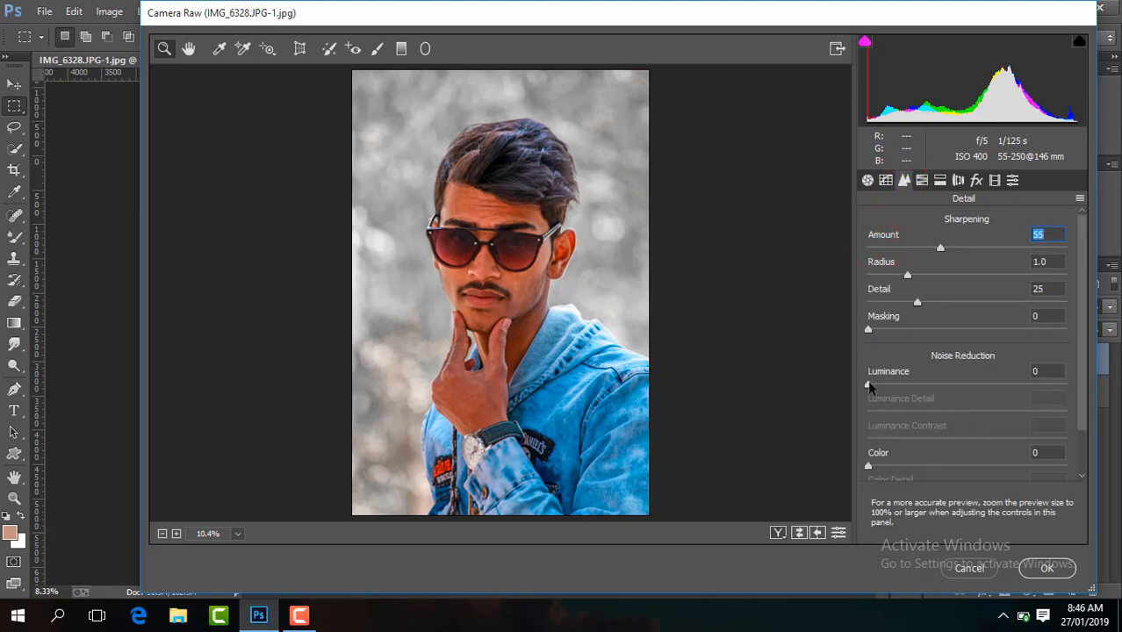
{"action": "left_click_drag", "start_coordinate": [869, 387], "coordinate": [952, 385]}
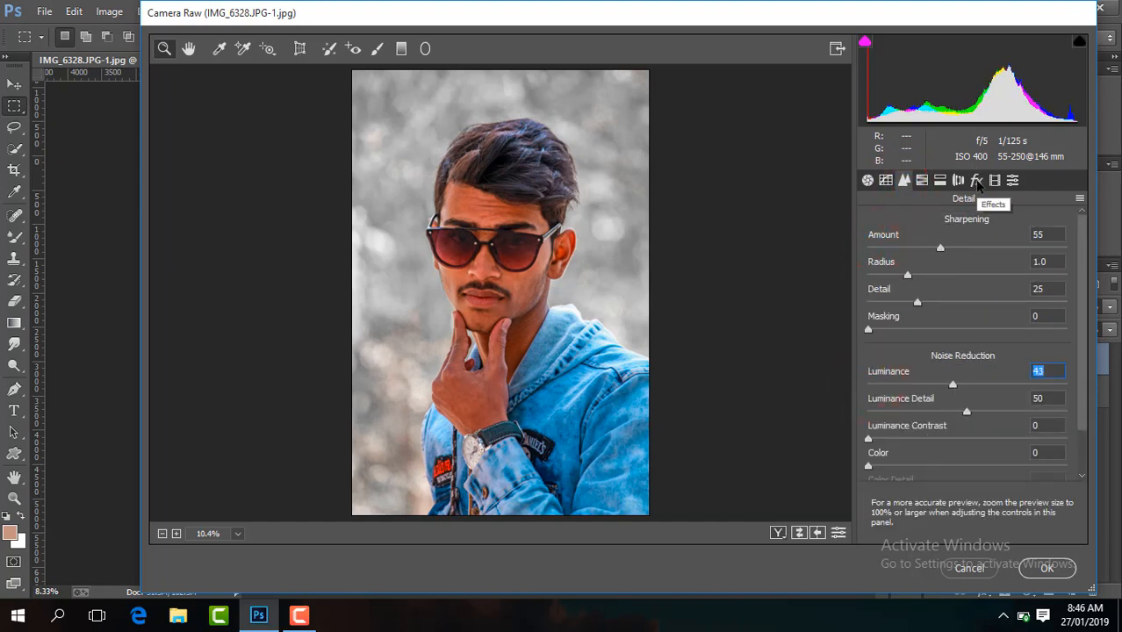
{"action": "left_click", "coordinate": [1036, 567]}
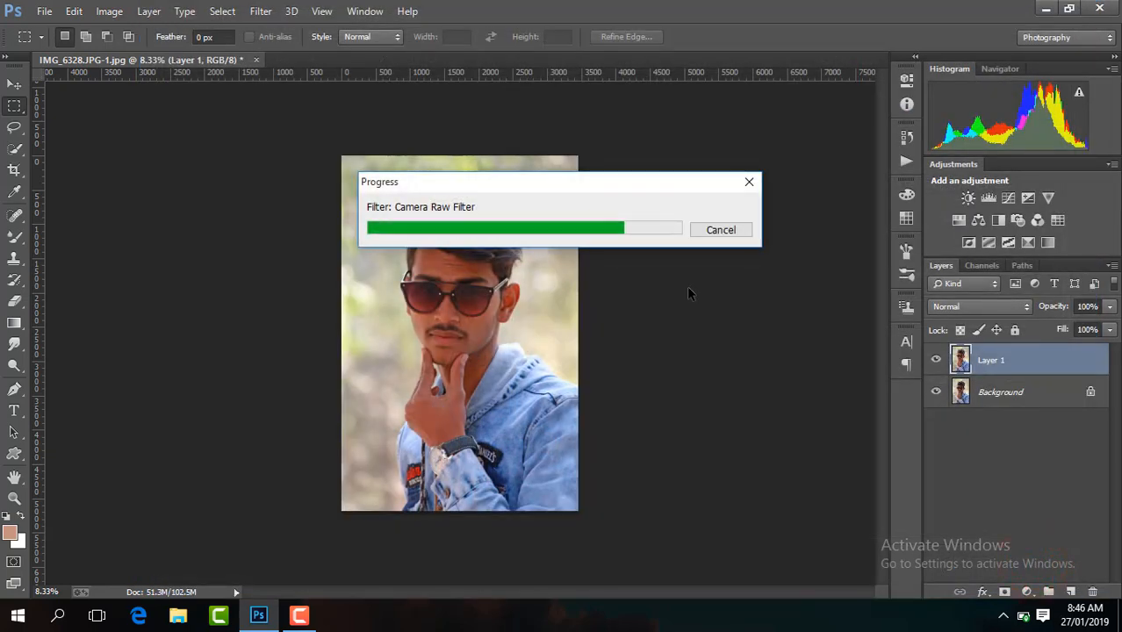
- Toggle Layer 1's visibility repeatedly to compare the filtered photo with the original background
{"action": "left_click", "coordinate": [935, 364]}
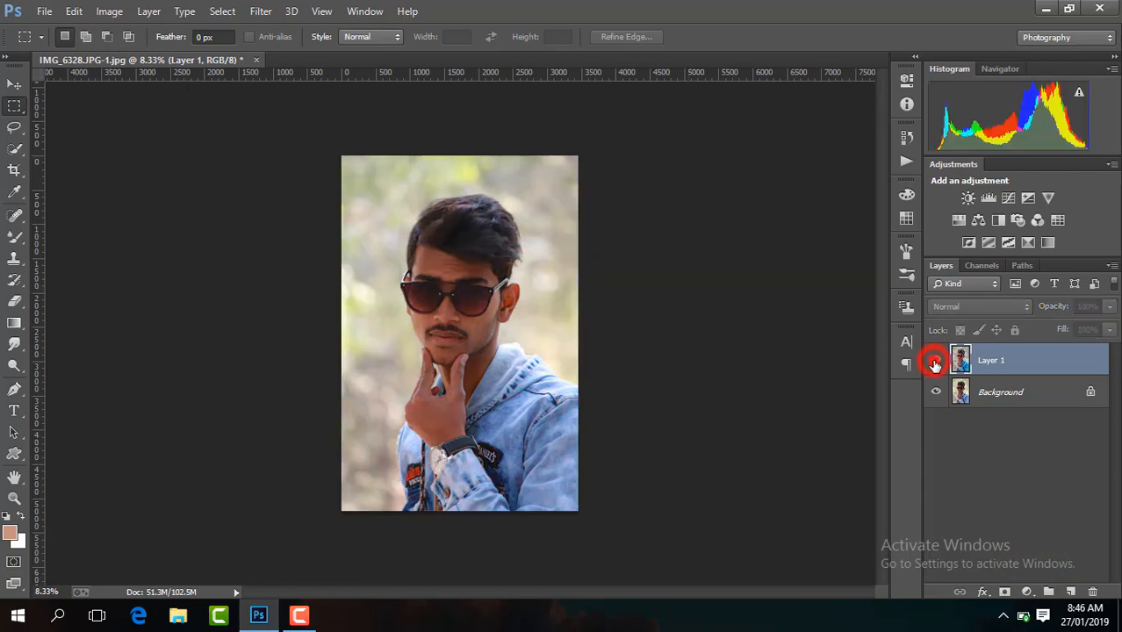
{"action": "left_click", "coordinate": [935, 364]}
{"action": "left_click", "coordinate": [935, 363]}
{"action": "left_click", "coordinate": [936, 363]}
{"action": "left_click", "coordinate": [935, 364]}
{"action": "left_click", "coordinate": [935, 364]}
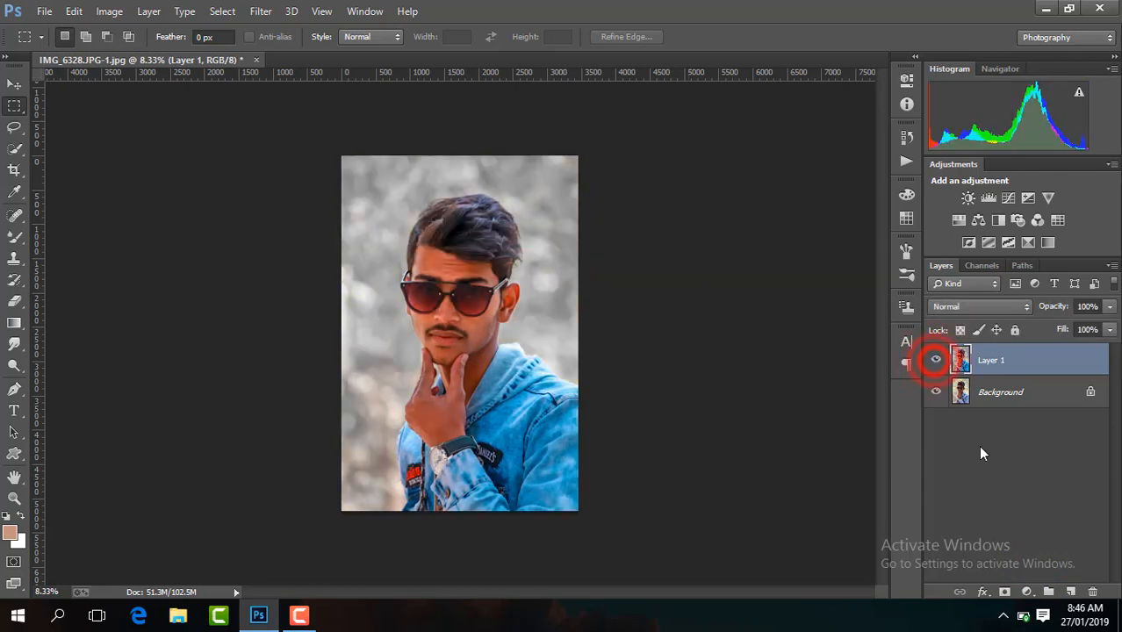
- Add a Brightness/Contrast adjustment layer with brightness 7 and contrast 15, and compare the photo with and without it
{"action": "left_click", "coordinate": [1027, 591]}
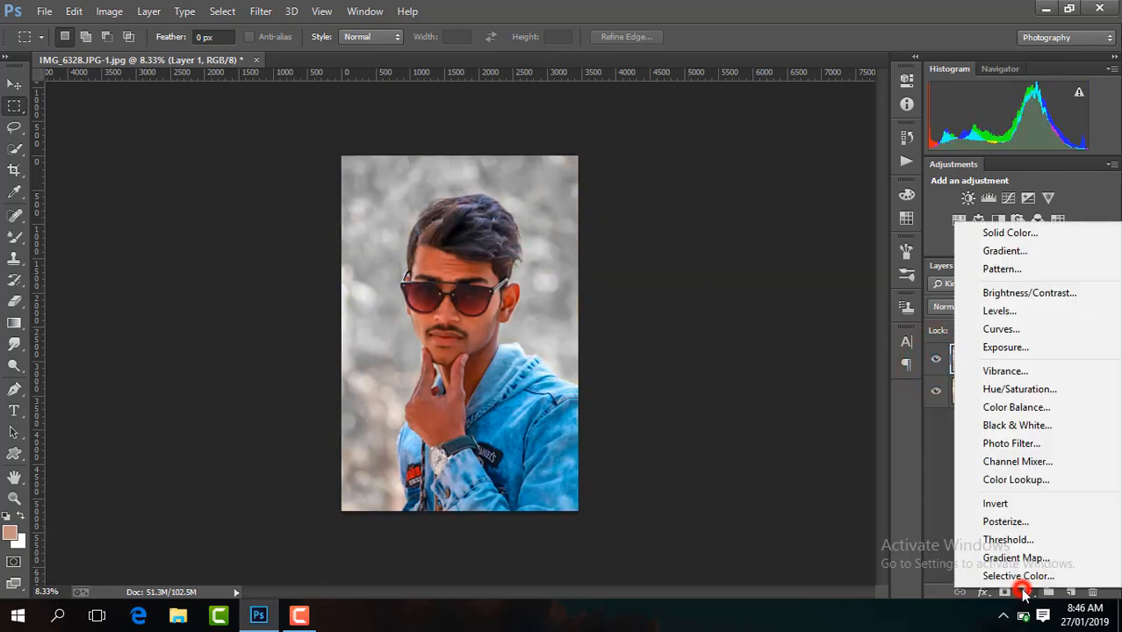
{"action": "left_click", "coordinate": [992, 293]}
{"action": "left_click_drag", "start_coordinate": [769, 191], "coordinate": [797, 161]}
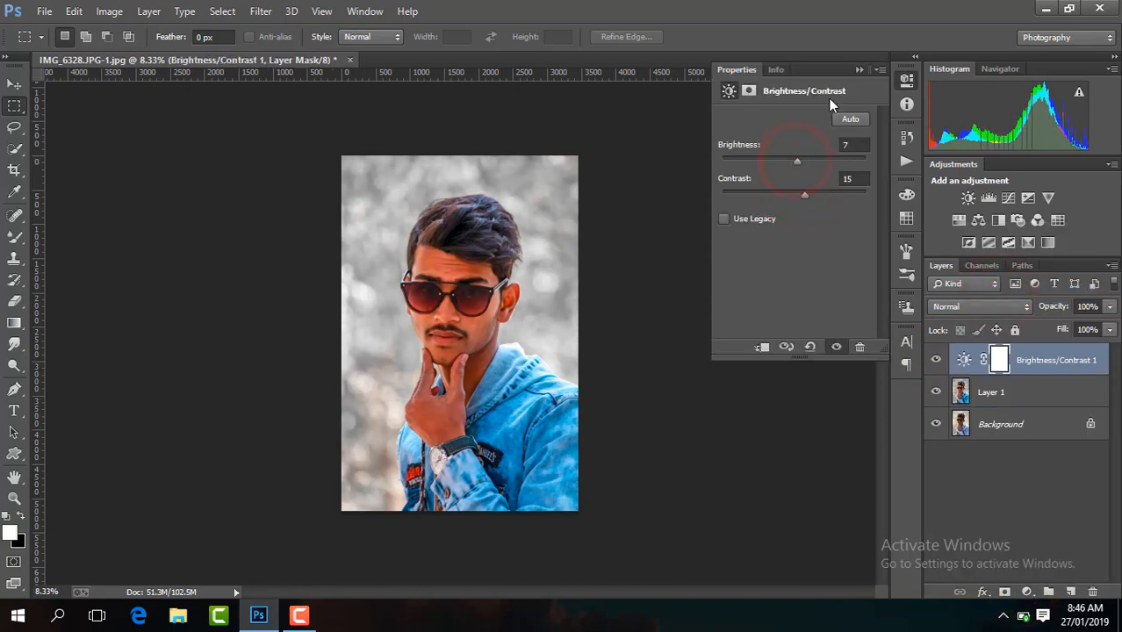
{"action": "left_click", "coordinate": [858, 72]}
{"action": "left_click", "coordinate": [936, 360]}
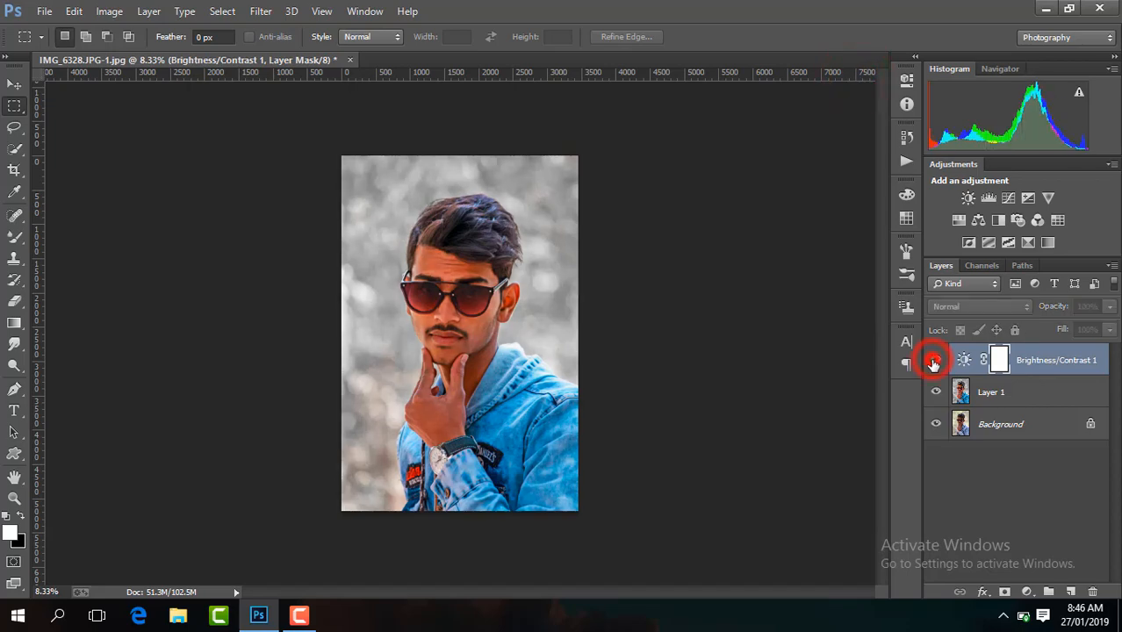
{"action": "left_click", "coordinate": [936, 360]}
{"action": "left_click", "coordinate": [935, 360]}
{"action": "left_click", "coordinate": [935, 360]}
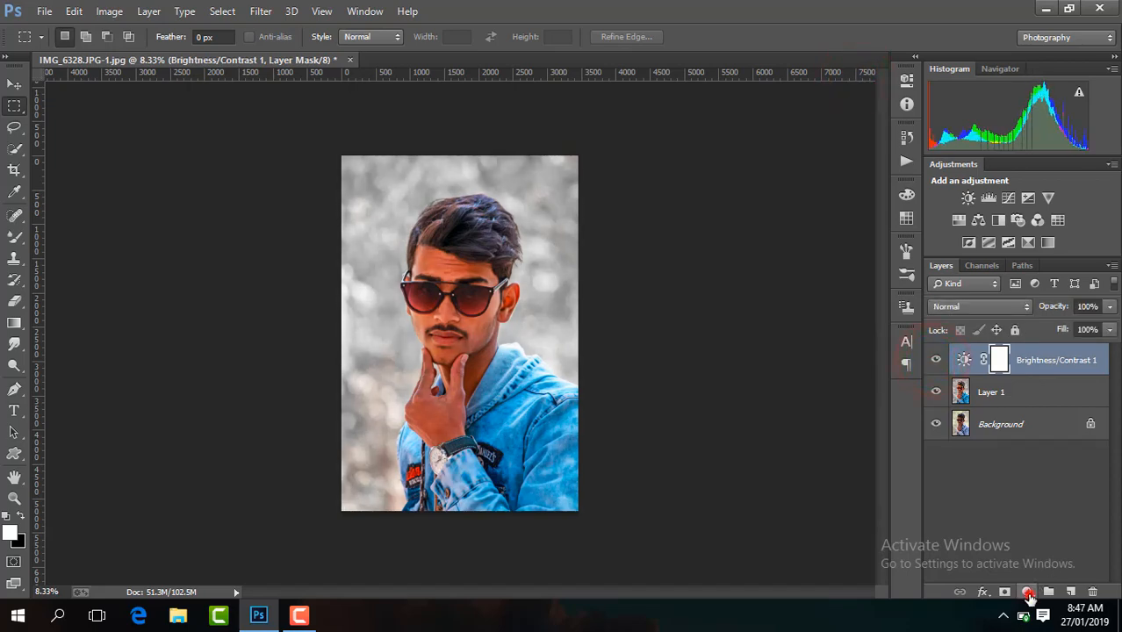
- Add a Selective Color adjustment layer with Black at -10% for Reds and +1% for Blacks, and compare its effect
{"action": "left_click", "coordinate": [1026, 592]}
{"action": "left_click", "coordinate": [1019, 582]}
{"action": "left_click_drag", "start_coordinate": [791, 279], "coordinate": [786, 279]}
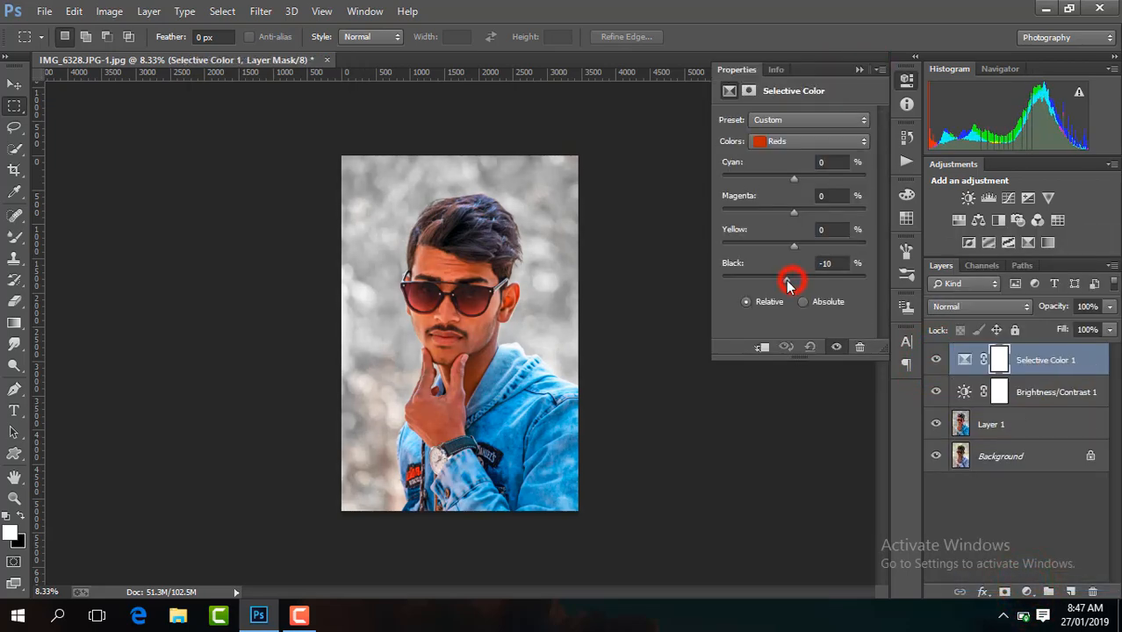
{"action": "left_click", "coordinate": [786, 143]}
{"action": "left_click", "coordinate": [795, 263]}
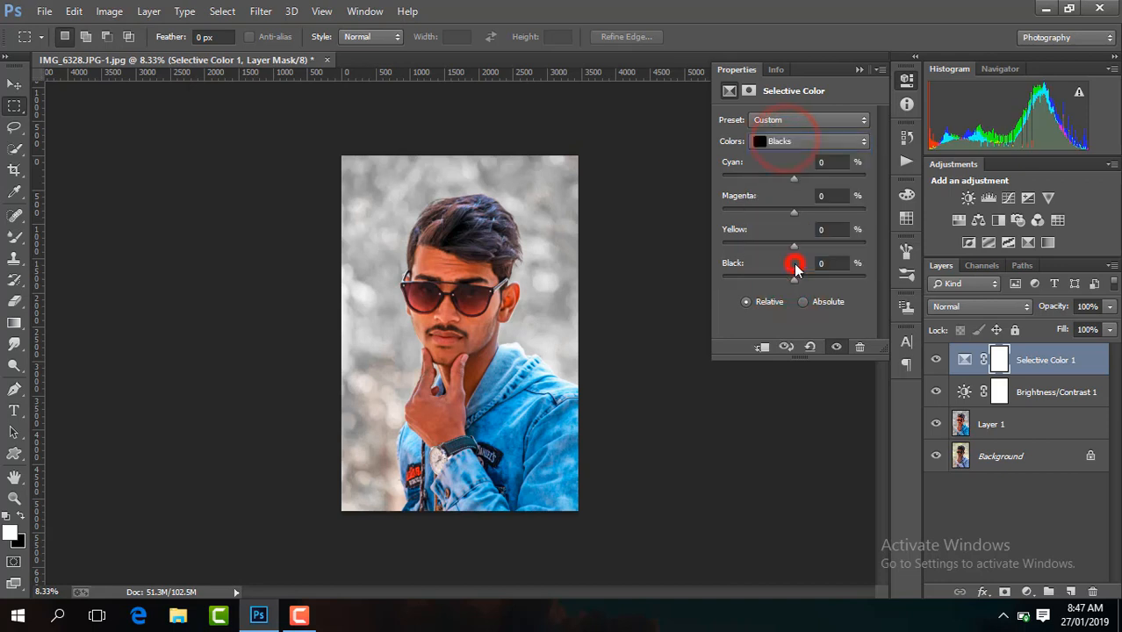
{"action": "left_click_drag", "start_coordinate": [796, 285], "coordinate": [800, 285]}
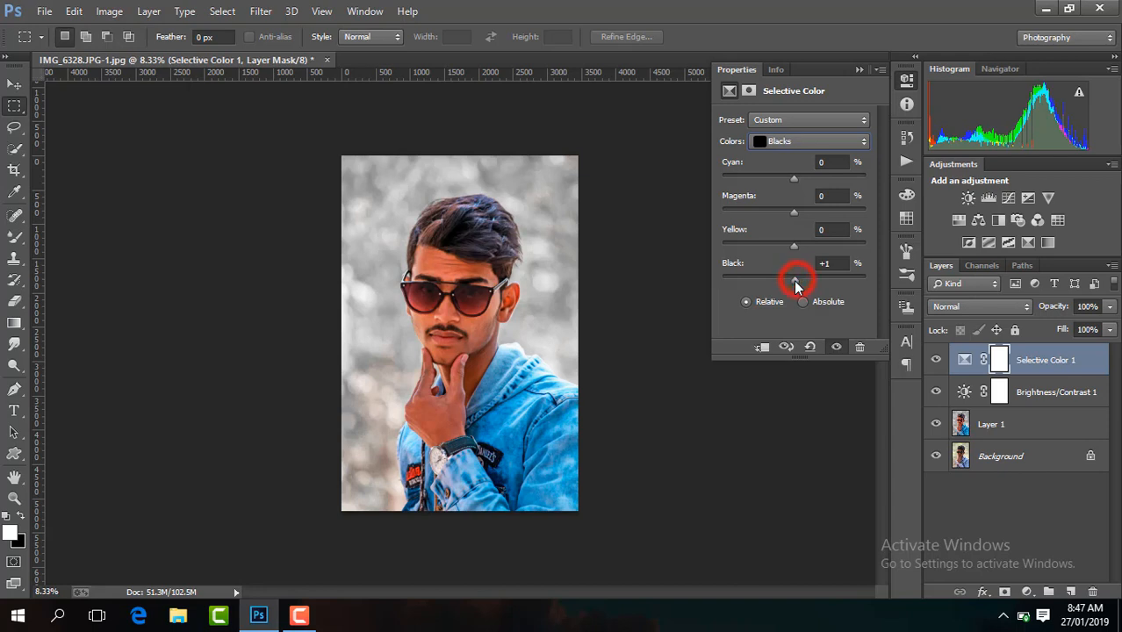
{"action": "left_click", "coordinate": [860, 70]}
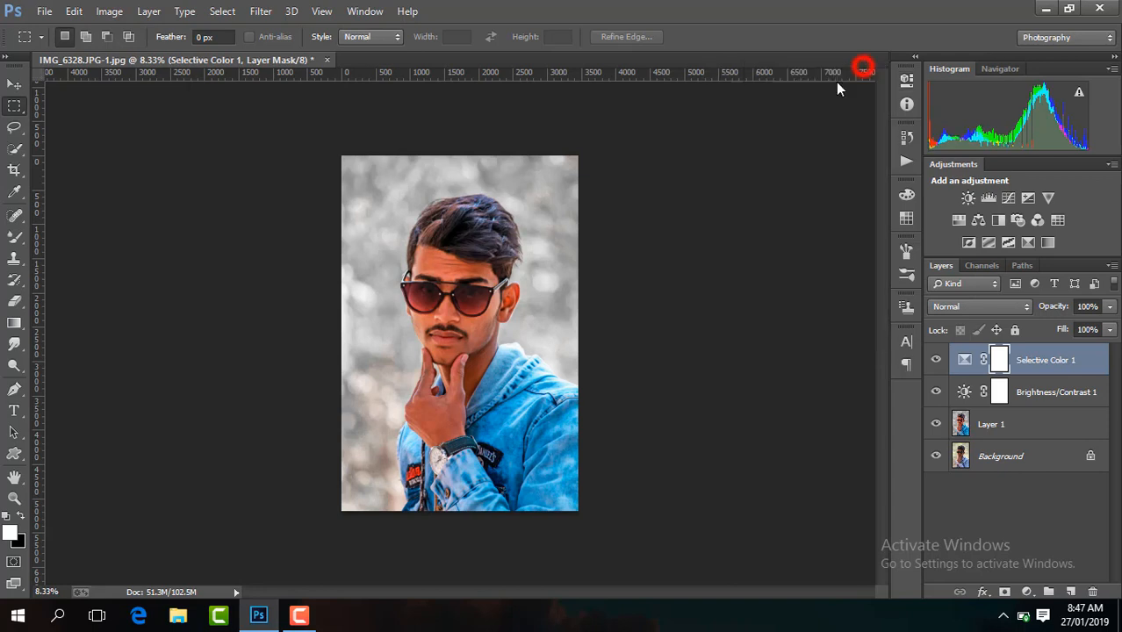
{"action": "left_click", "coordinate": [936, 360]}
{"action": "left_click", "coordinate": [936, 360]}
- Merge all visible layers into the background and duplicate the merged result to a new layer
{"action": "right_click", "coordinate": [1026, 377]}
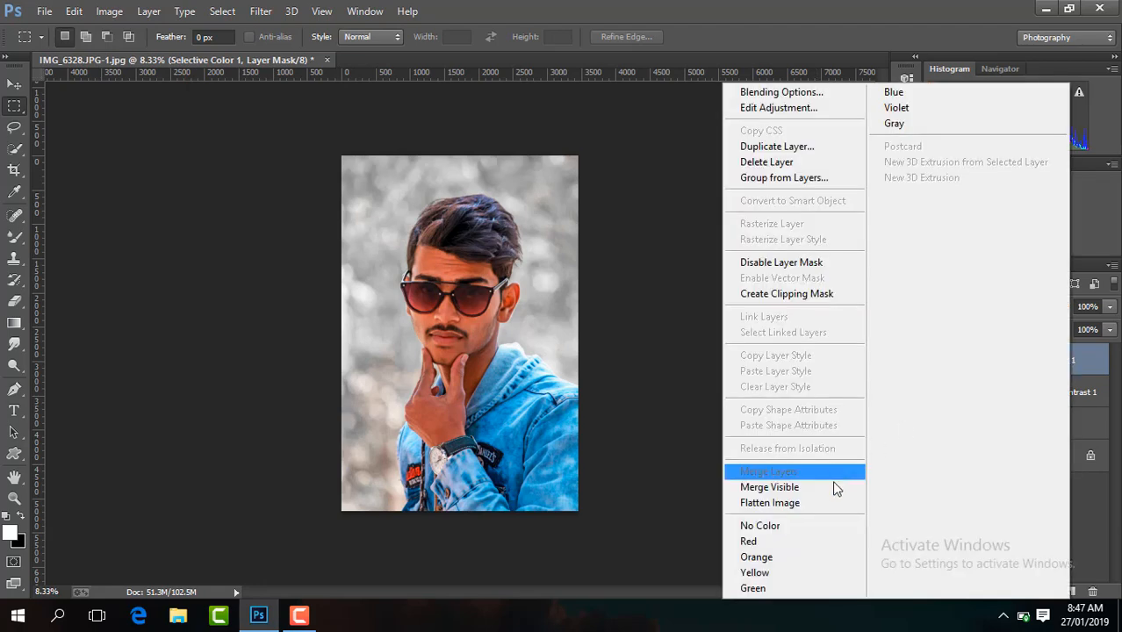
{"action": "left_click", "coordinate": [833, 486]}
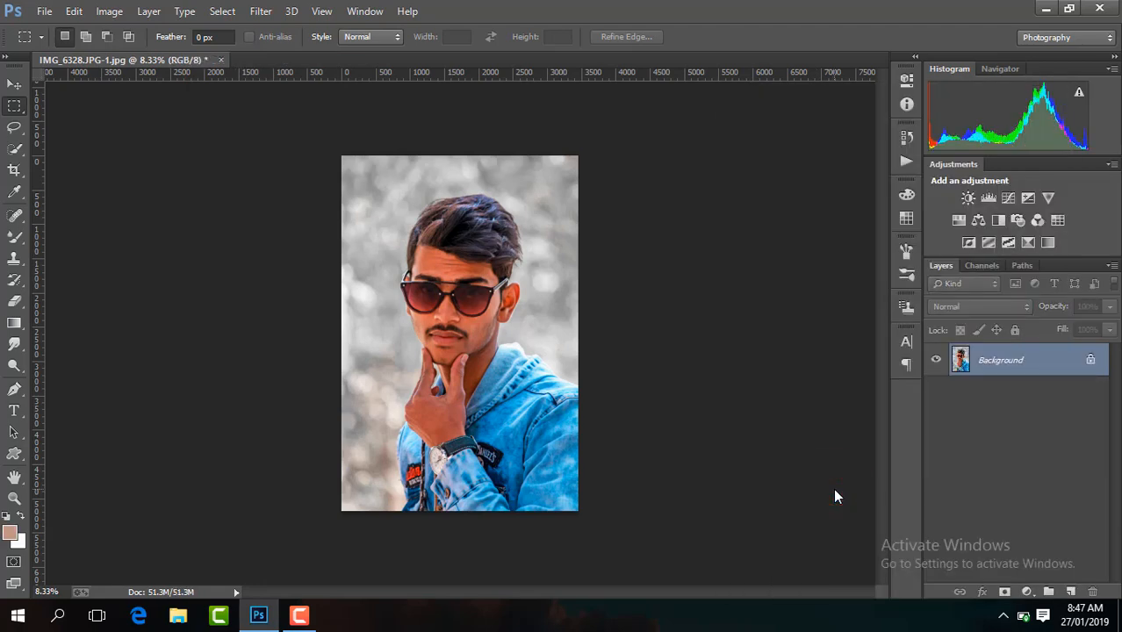
{"action": "key", "text": "ctrl+j"}
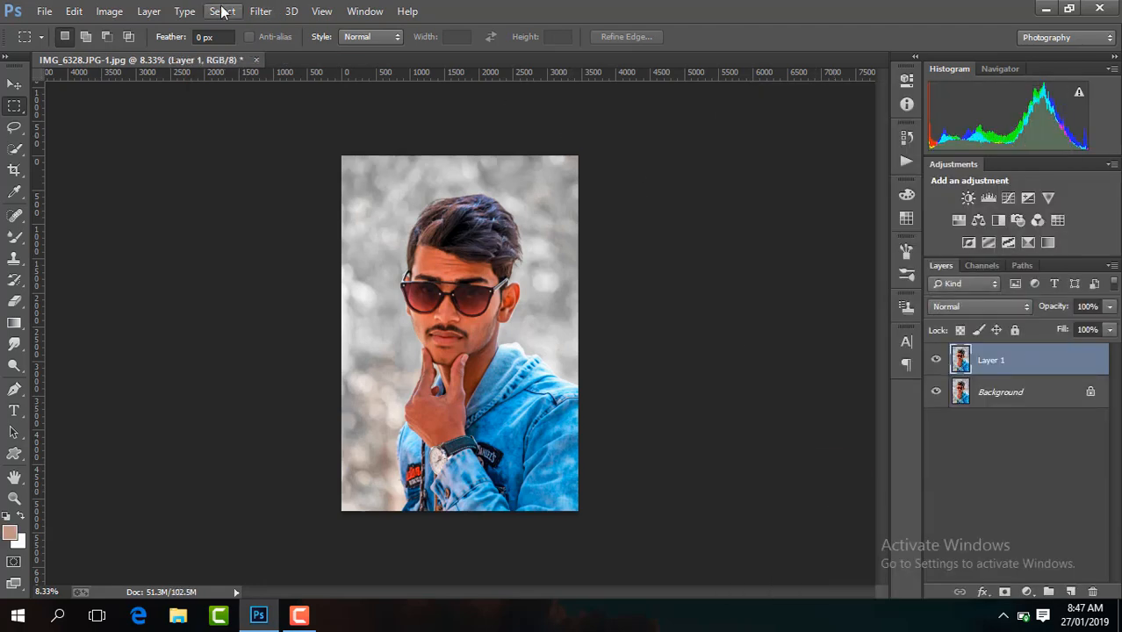
- Open the Camera Raw Filter on the duplicated layer and set Contrast to +19, Shadows to +18 and Blacks to -18
{"action": "left_click", "coordinate": [261, 11]}
{"action": "left_click", "coordinate": [328, 110]}
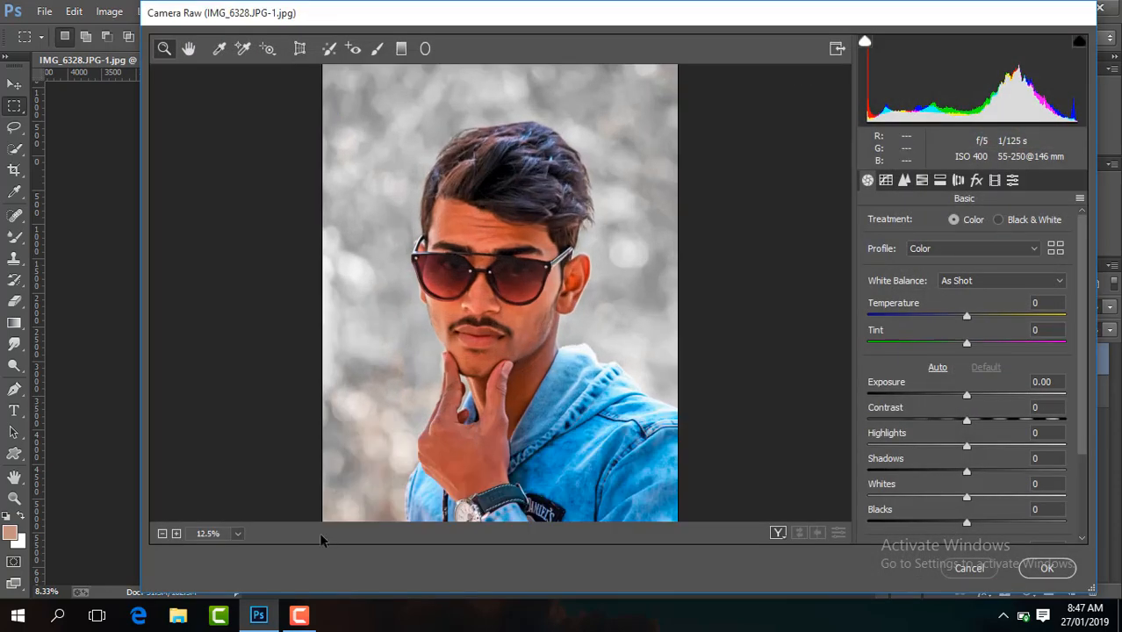
{"action": "left_click", "coordinate": [237, 533]}
{"action": "left_click", "coordinate": [233, 512]}
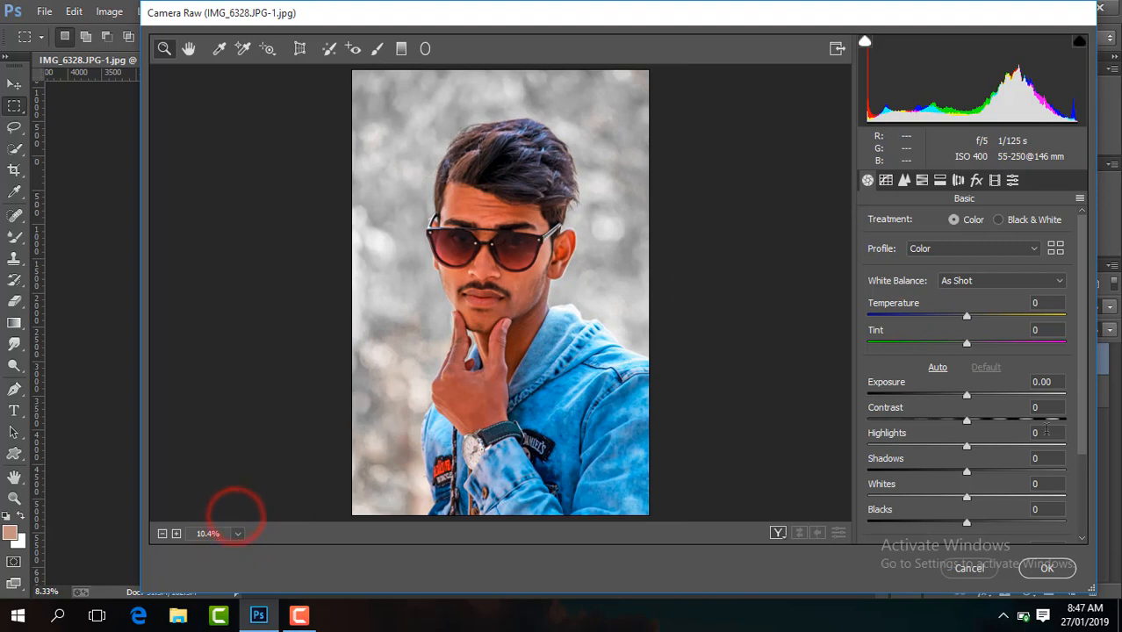
{"action": "left_click_drag", "start_coordinate": [967, 420], "coordinate": [985, 421]}
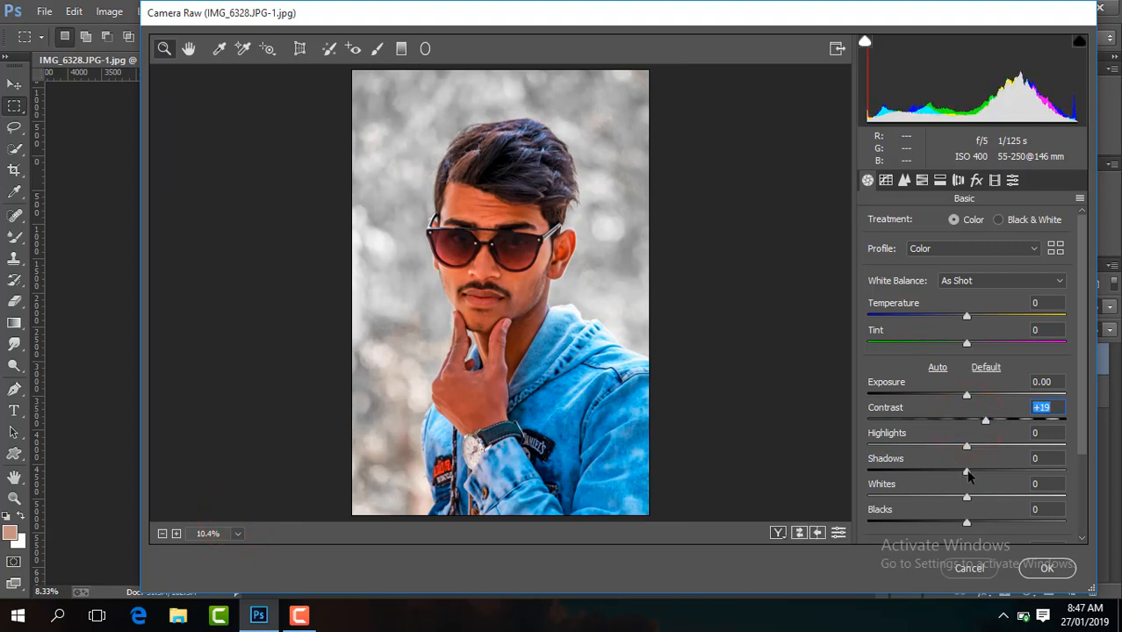
{"action": "left_click_drag", "start_coordinate": [969, 475], "coordinate": [986, 475]}
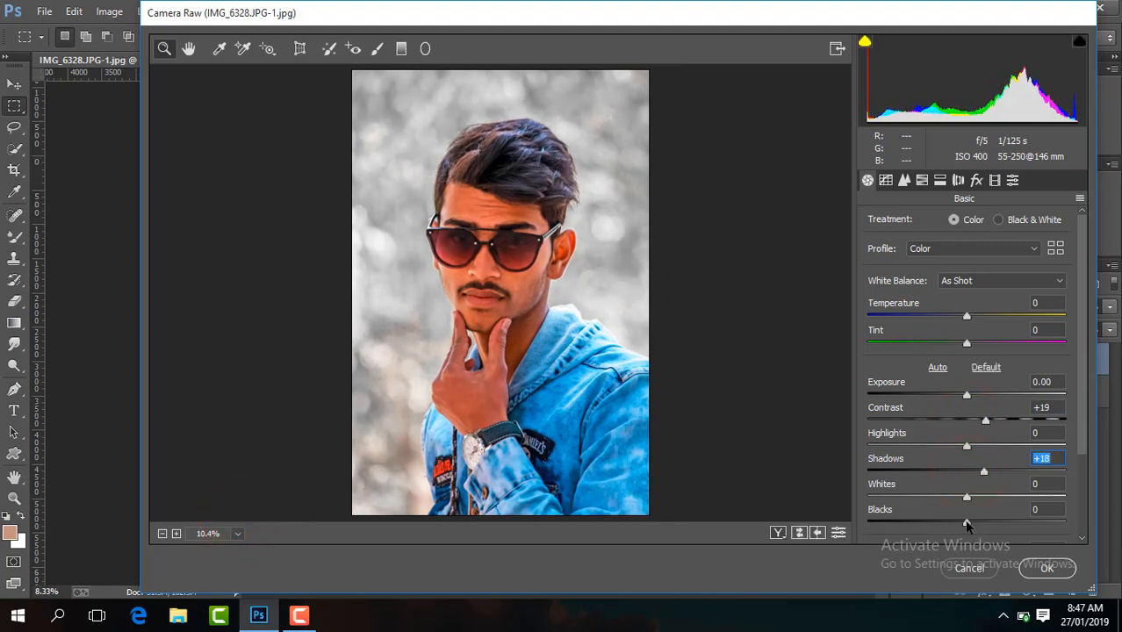
{"action": "left_click_drag", "start_coordinate": [967, 525], "coordinate": [951, 524]}
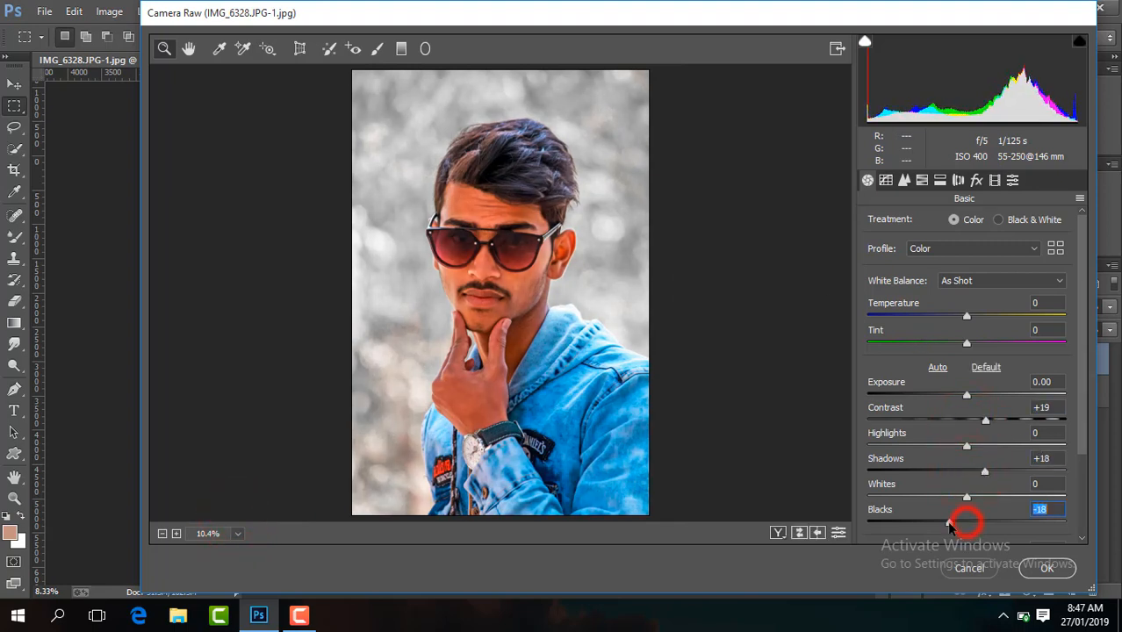
- Set Exposure to +0.15 and Temperature to +3 in the basic adjustments
{"action": "left_click", "coordinate": [1081, 439]}
{"action": "left_click_drag", "start_coordinate": [967, 318], "coordinate": [971, 318]}
{"action": "left_click_drag", "start_coordinate": [968, 239], "coordinate": [974, 241]}
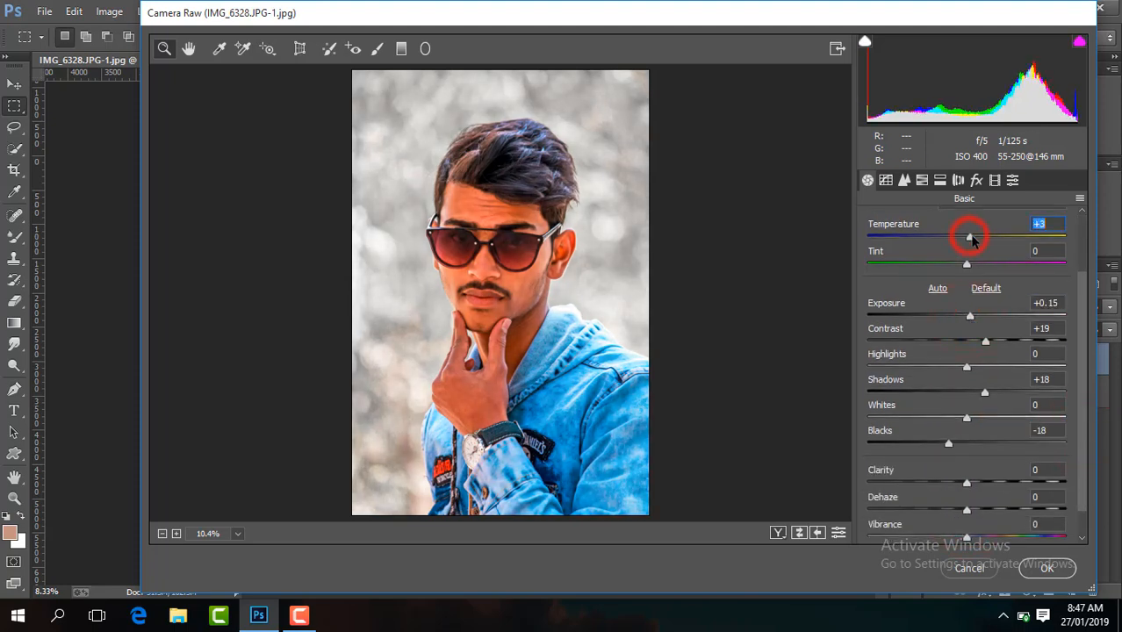
- Set Clarity to +13 and Vibrance to +17 in the basic adjustments
{"action": "left_click_drag", "start_coordinate": [966, 484], "coordinate": [981, 485]}
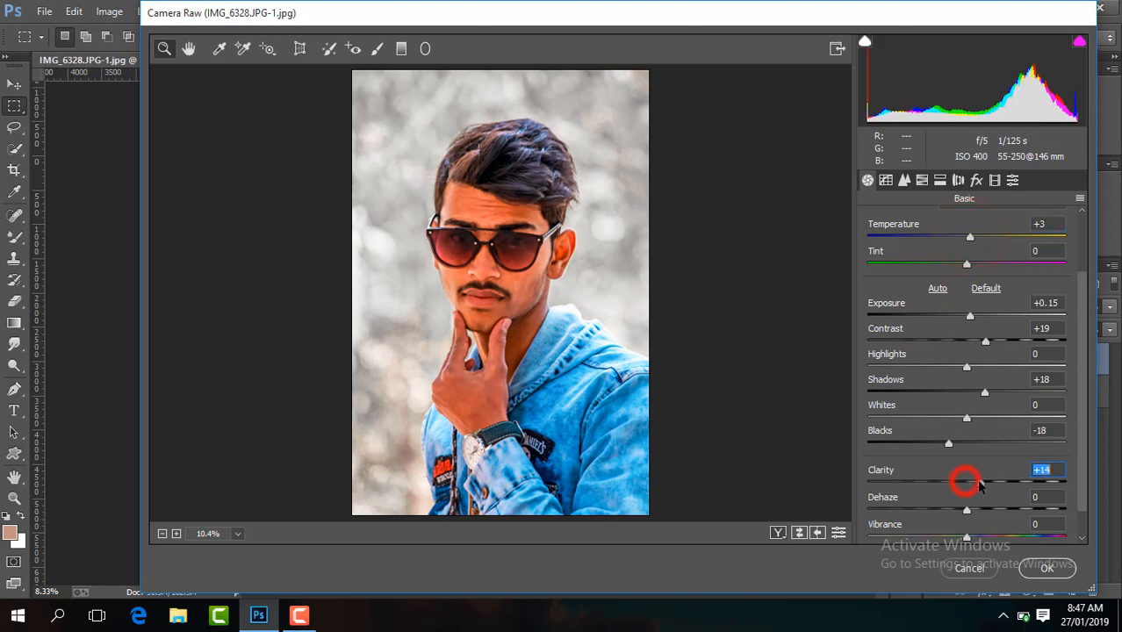
{"action": "left_click_drag", "start_coordinate": [968, 538], "coordinate": [984, 538]}
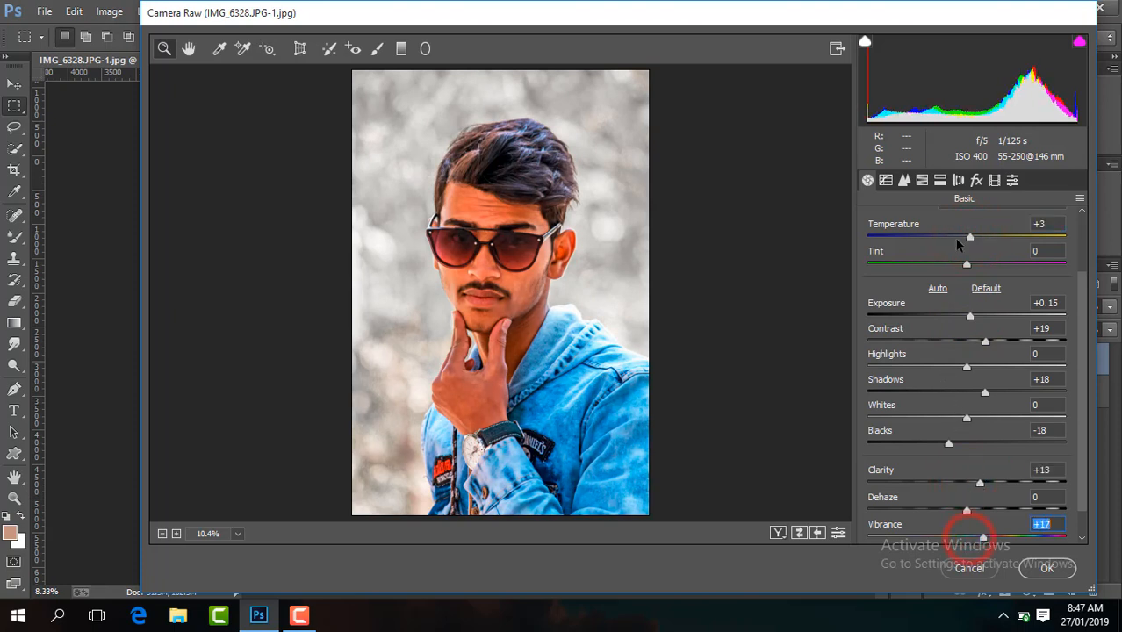
- Set the HSL saturation of Oranges to -8 and of Yellows, Greens and Blues to -100
{"action": "left_click", "coordinate": [922, 180]}
{"action": "left_click_drag", "start_coordinate": [973, 303], "coordinate": [832, 326]}
{"action": "left_click", "coordinate": [929, 218]}
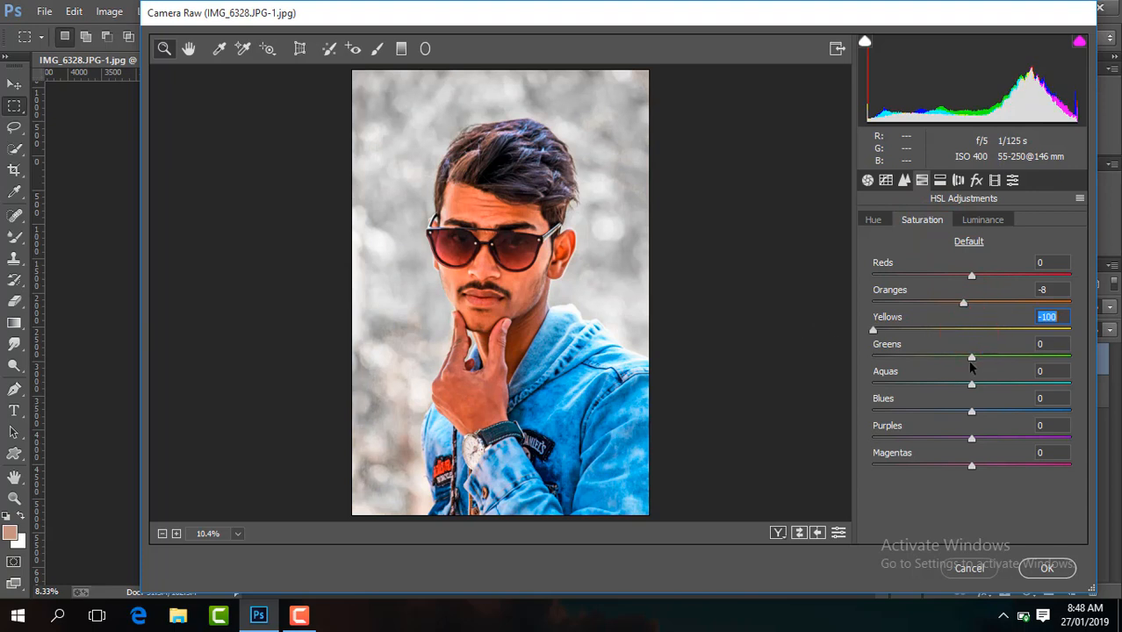
{"action": "left_click_drag", "start_coordinate": [971, 358], "coordinate": [865, 358]}
{"action": "left_click_drag", "start_coordinate": [972, 411], "coordinate": [823, 418]}
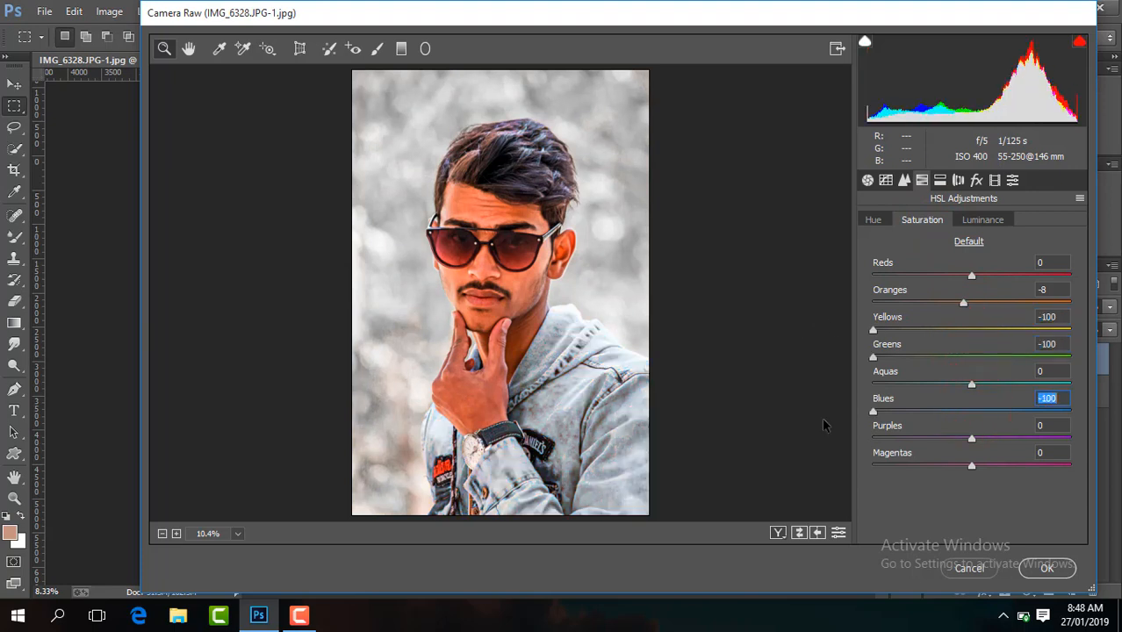
{"action": "left_click_drag", "start_coordinate": [823, 418], "coordinate": [856, 426]}
- Set the sharpening Amount to 50 and Luminance noise reduction to 30, and set the post-crop vignetting Amount to -36
{"action": "left_click", "coordinate": [903, 180]}
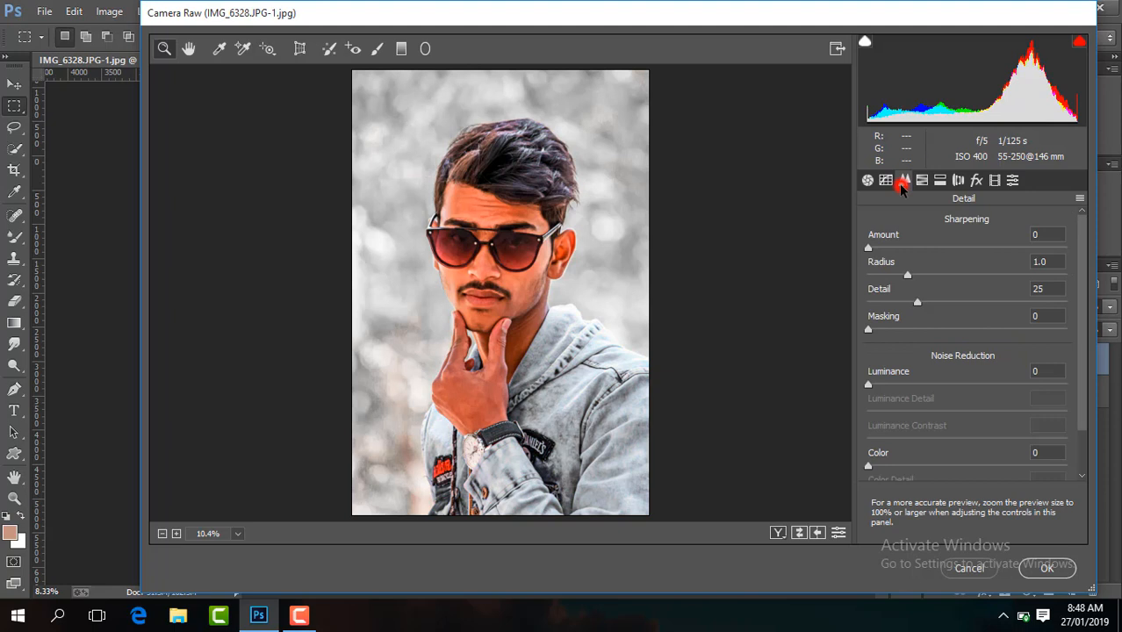
{"action": "left_click", "coordinate": [865, 249]}
{"action": "left_click", "coordinate": [868, 386]}
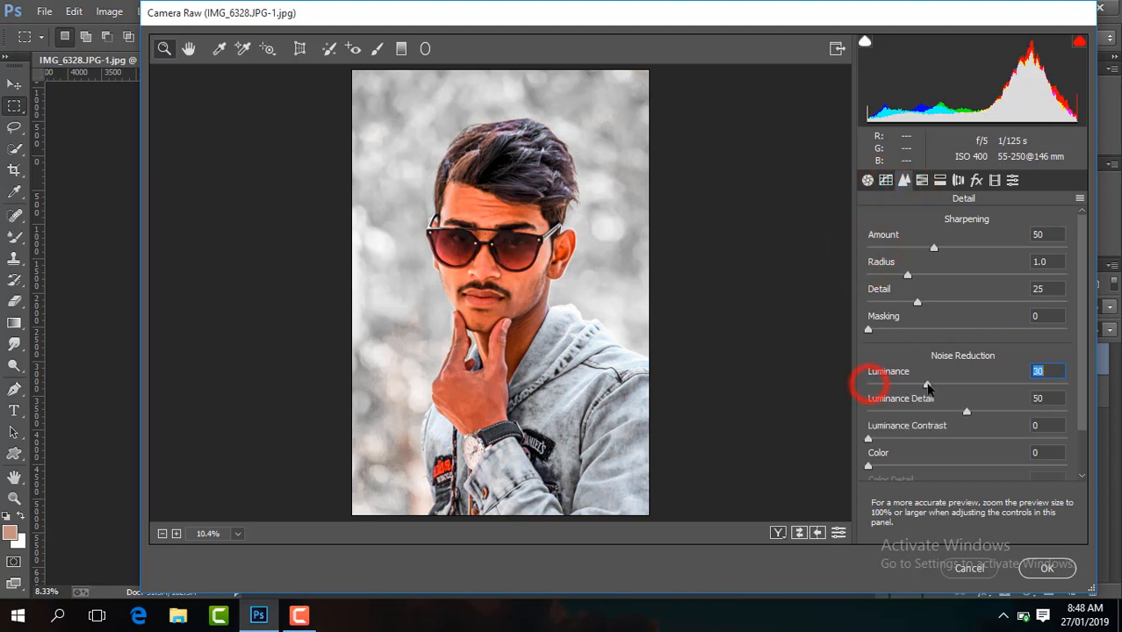
{"action": "left_click", "coordinate": [977, 180]}
{"action": "left_click_drag", "start_coordinate": [973, 397], "coordinate": [936, 394]}
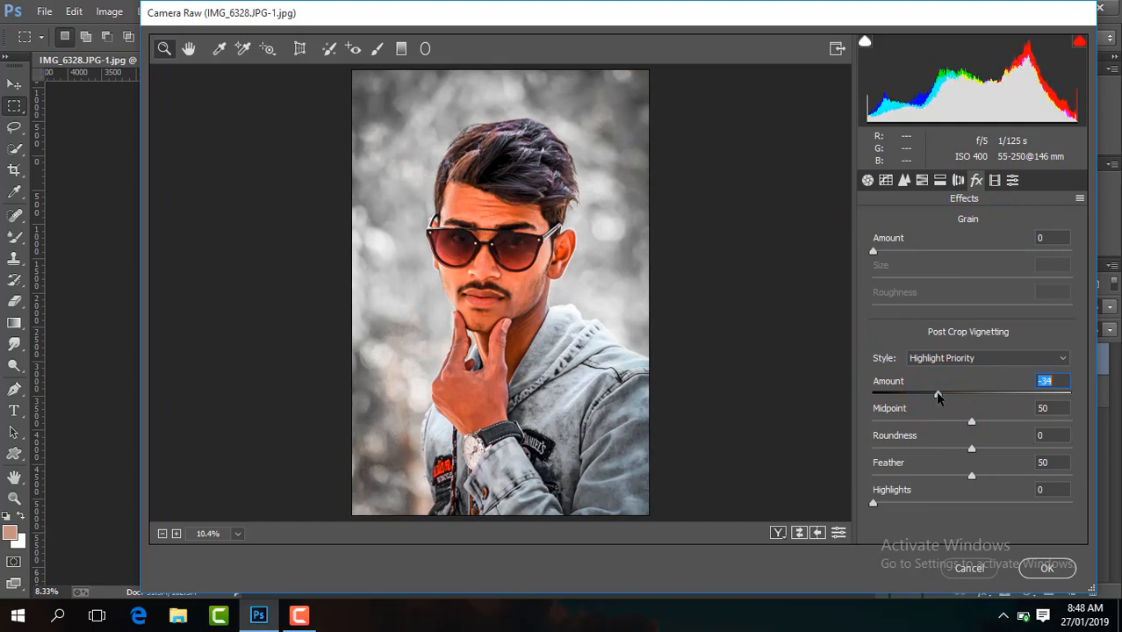
- Draw a radial filter ellipse around the man's head and upper body, set its Exposure to -2.65 and narrow it slightly
{"action": "left_click", "coordinate": [425, 48]}
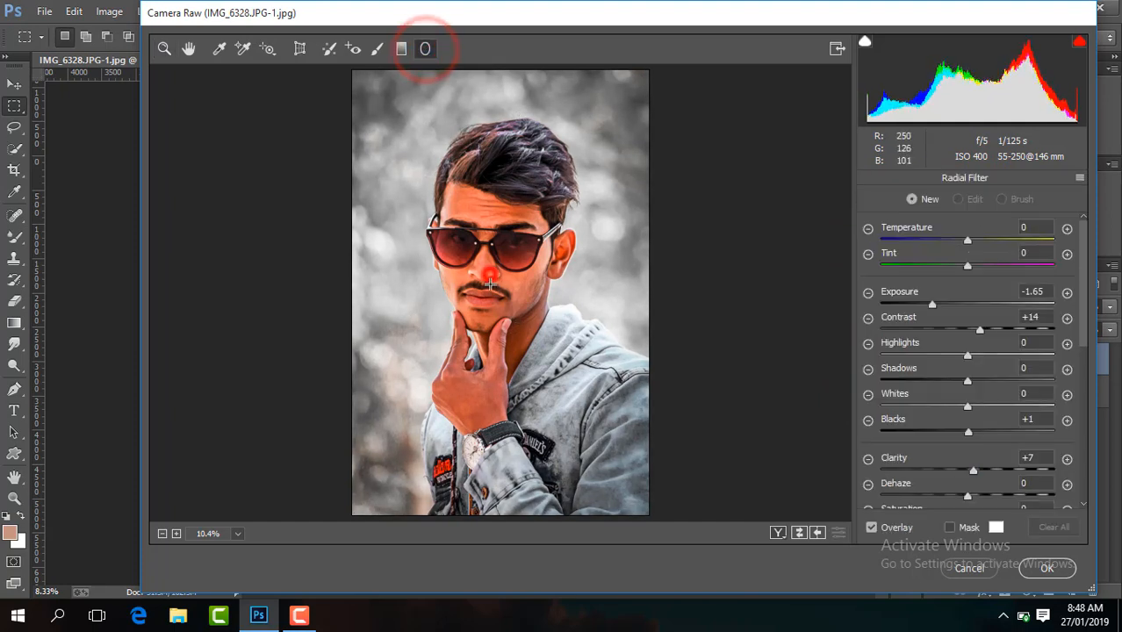
{"action": "mouse_move", "coordinate": [489, 272]}
{"action": "left_mouse_down"}
{"action": "mouse_move", "coordinate": [527, 378]}
{"action": "mouse_move", "coordinate": [556, 406]}
{"action": "mouse_move", "coordinate": [581, 410]}
{"action": "left_mouse_up"}
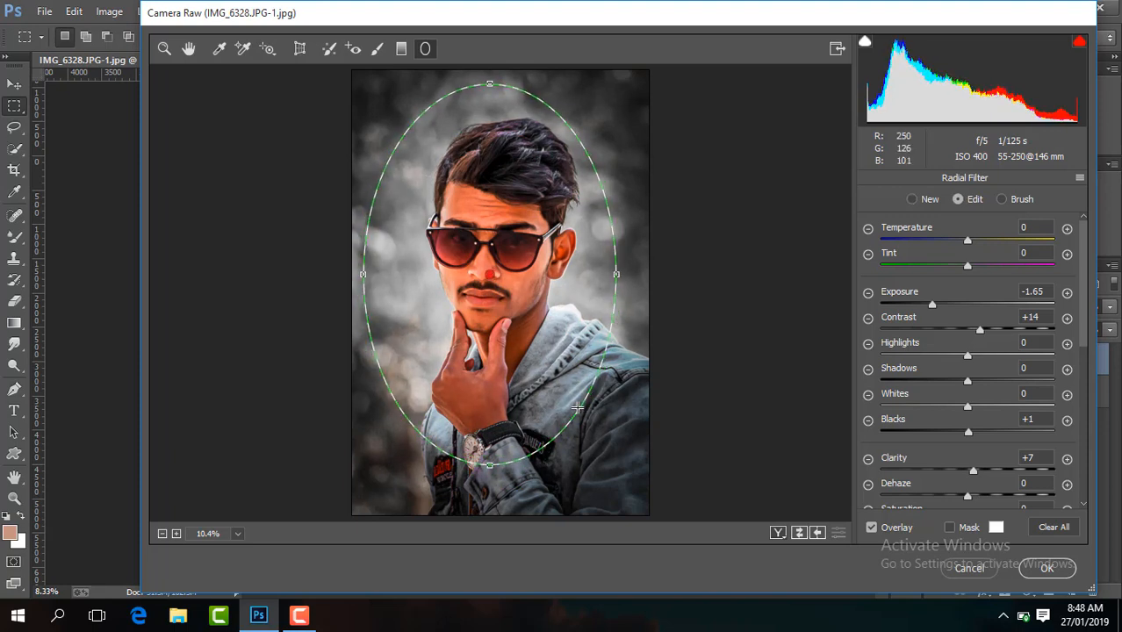
{"action": "left_click", "coordinate": [933, 305]}
{"action": "left_click_drag", "start_coordinate": [933, 305], "coordinate": [910, 305]}
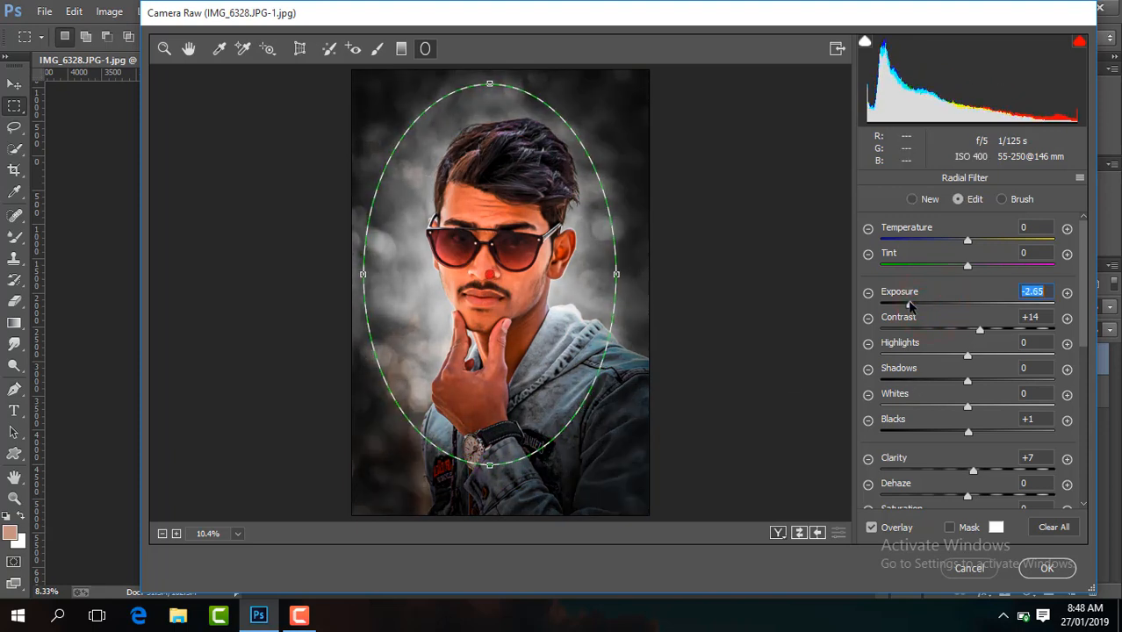
{"action": "left_click_drag", "start_coordinate": [616, 274], "coordinate": [610, 273]}
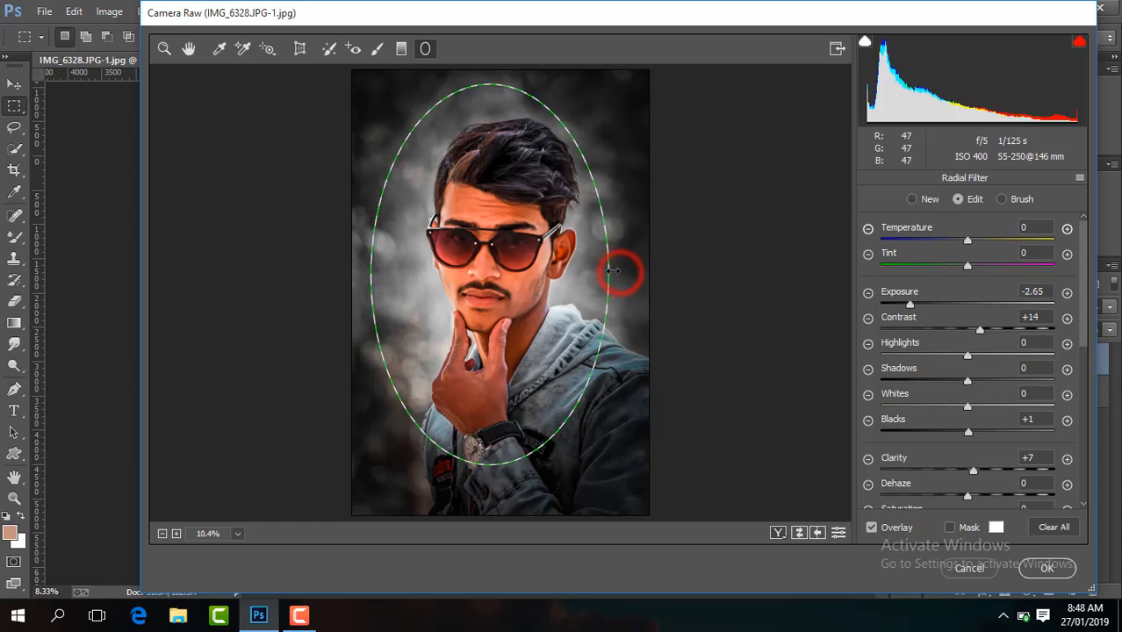
{"action": "left_click", "coordinate": [164, 48]}
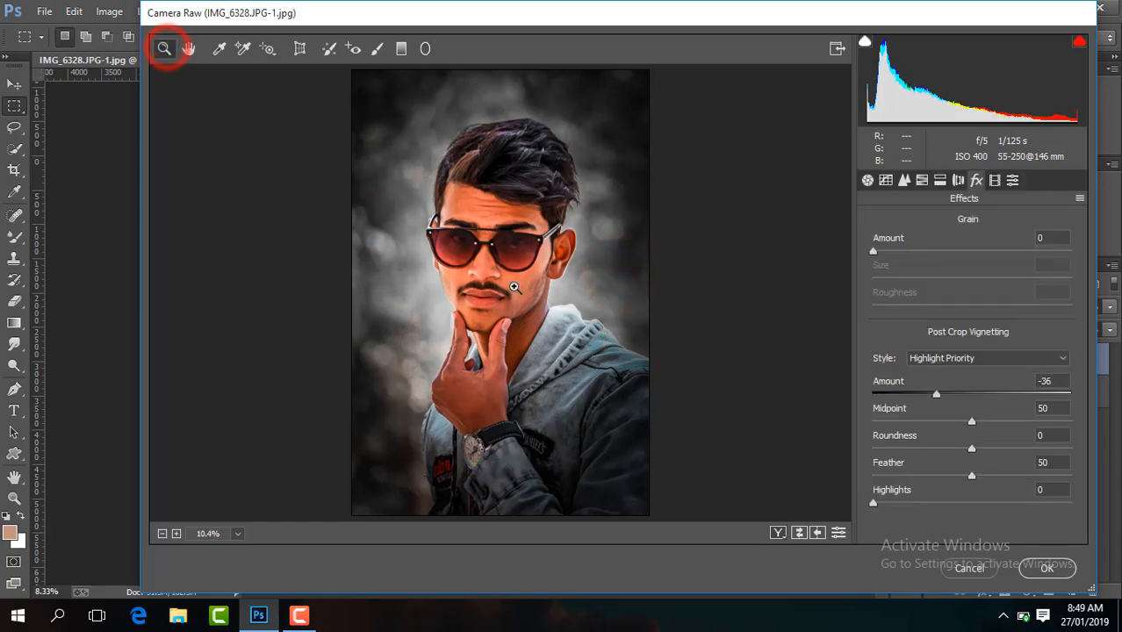
- Apply the Camera Raw adjustments and compare the image with and without Layer 1
{"action": "left_click", "coordinate": [1038, 569]}
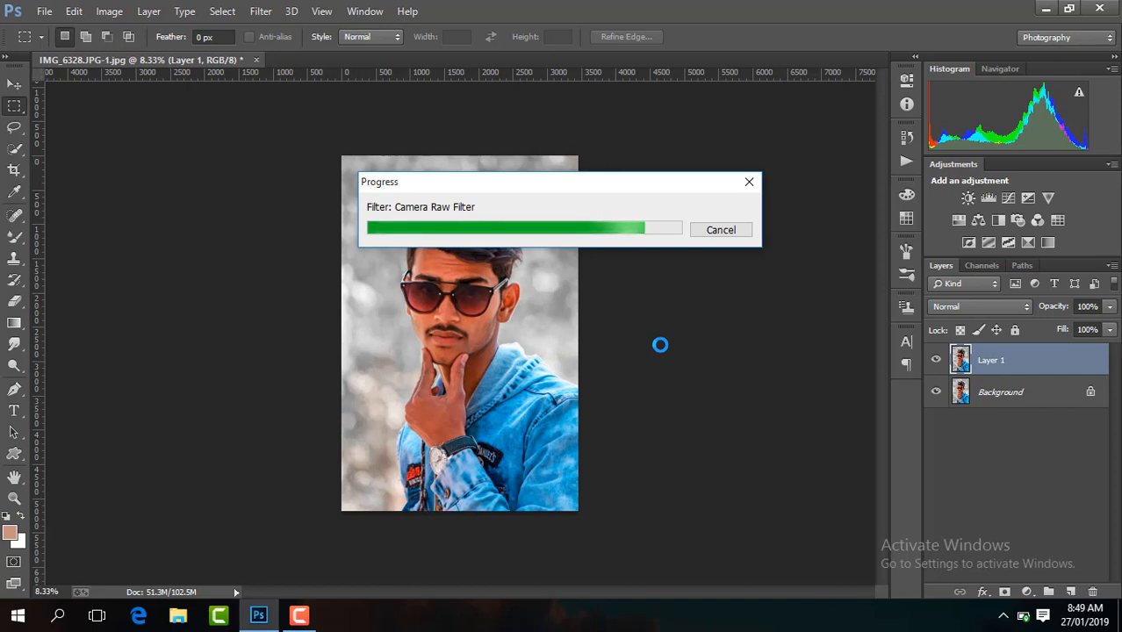
{"action": "left_click", "coordinate": [936, 360]}
{"action": "left_click", "coordinate": [936, 360]}
{"action": "left_click", "coordinate": [936, 361]}
{"action": "left_click", "coordinate": [937, 360]}
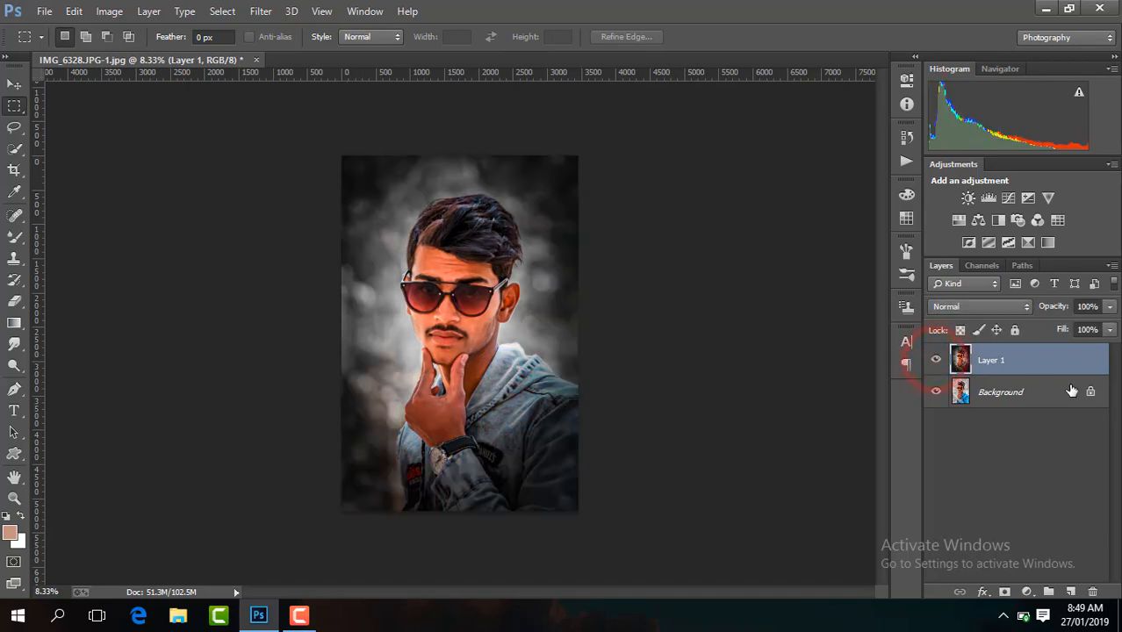
- Merge the visible layers into the background and duplicate the merged image to a new layer
{"action": "right_click", "coordinate": [1050, 363]}
{"action": "left_click", "coordinate": [806, 487]}
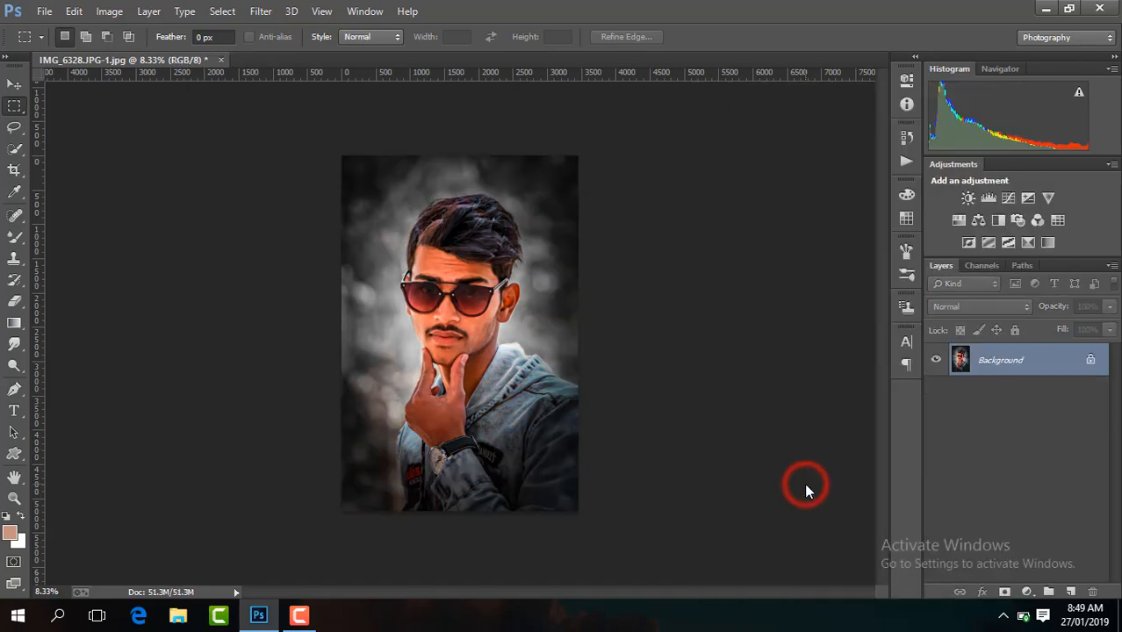
{"action": "key", "text": "ctrl+z"}
{"action": "left_click", "coordinate": [300, 615]}
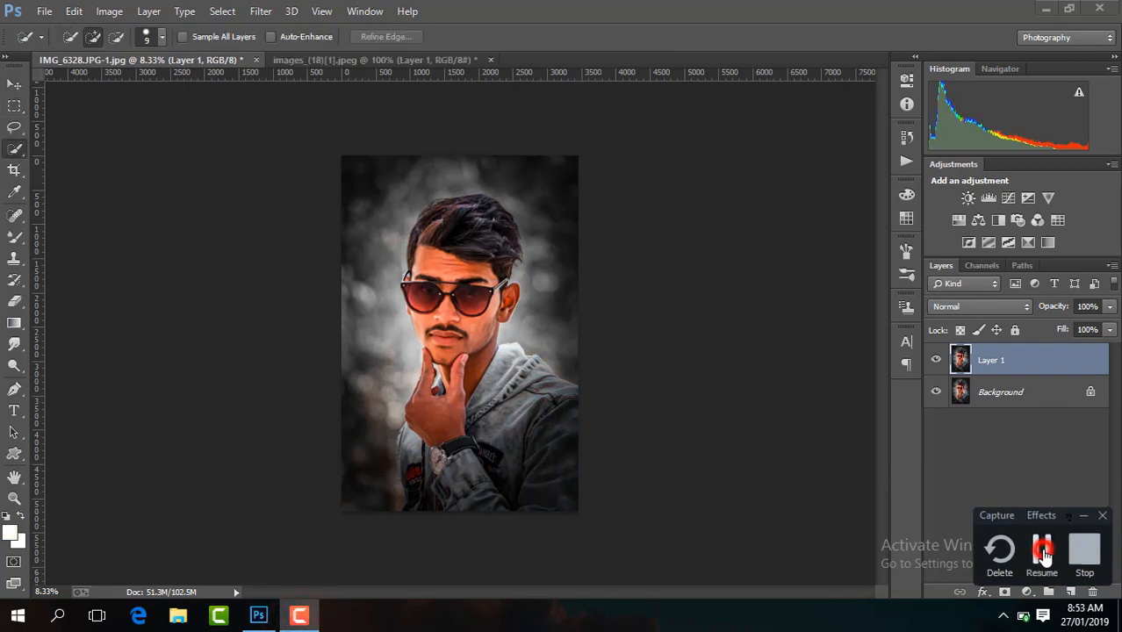
{"action": "left_click", "coordinate": [1043, 550]}
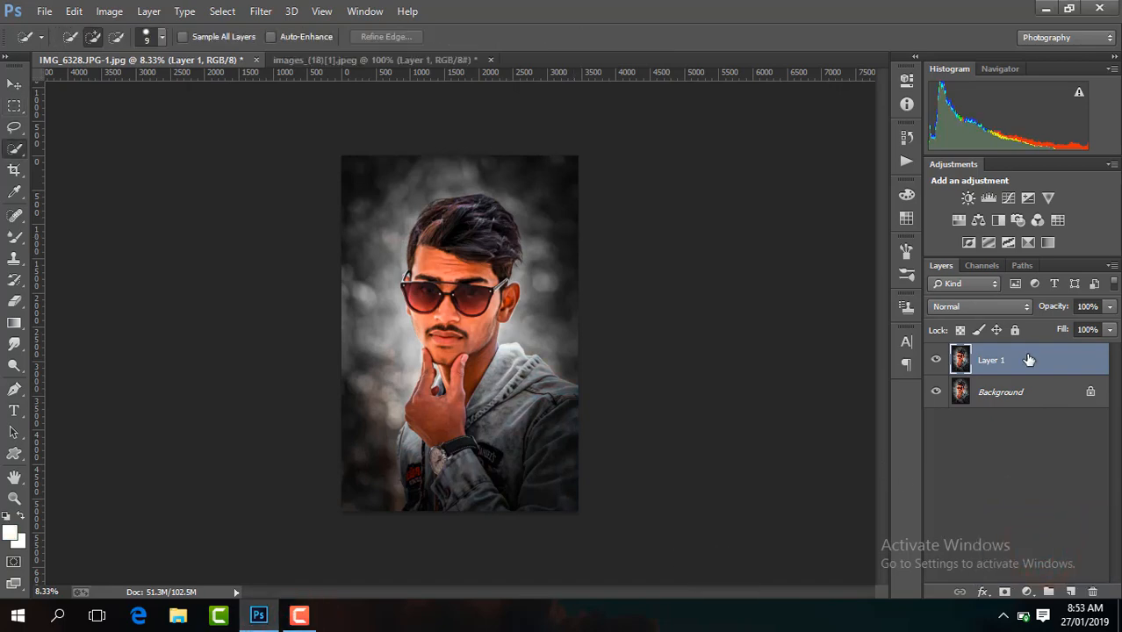
- Compare the grey-jacket version on Layer 1 with the background, merge the visible layers and duplicate the merged result
{"action": "left_click", "coordinate": [1029, 360]}
{"action": "left_click", "coordinate": [938, 360]}
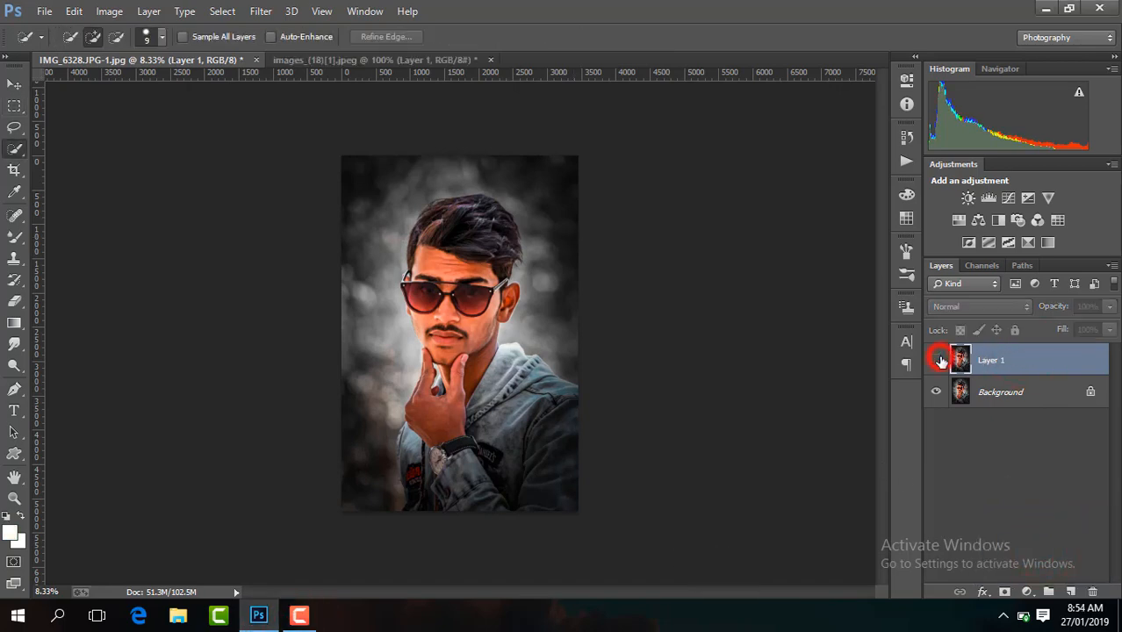
{"action": "right_click", "coordinate": [941, 360]}
{"action": "left_click", "coordinate": [735, 487]}
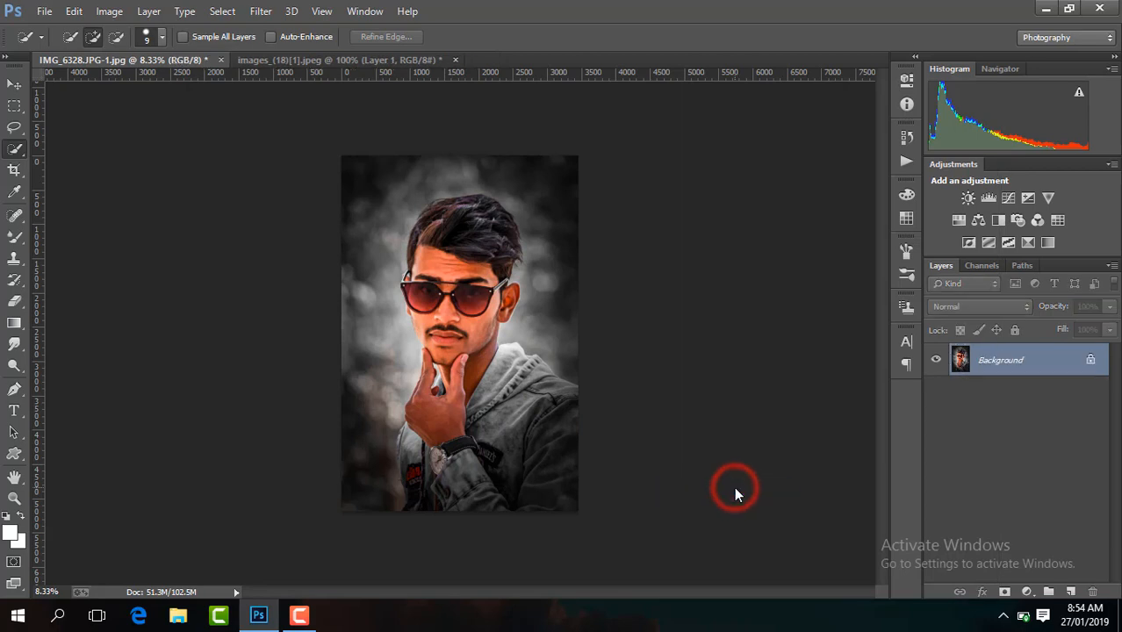
{"action": "key", "text": "ctrl+j"}
- Add a Selective Color adjustment layer, set Black to -13% for Reds and adjust the Black amount for Blacks
{"action": "left_click", "coordinate": [1027, 591]}
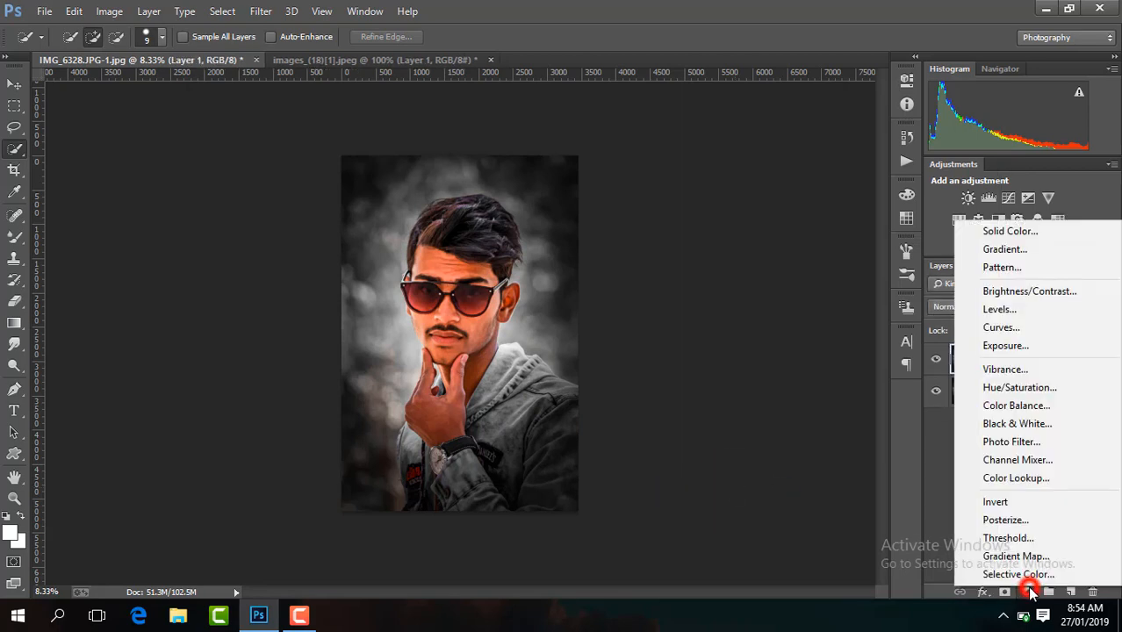
{"action": "left_click", "coordinate": [1027, 575]}
{"action": "left_click", "coordinate": [781, 142]}
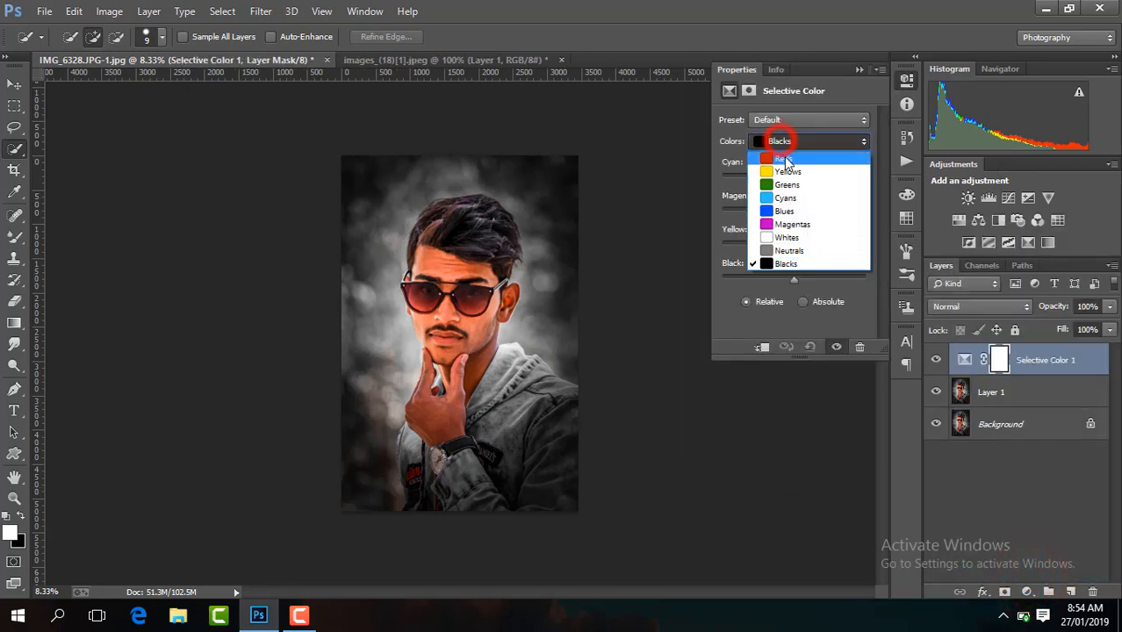
{"action": "left_click", "coordinate": [778, 144]}
{"action": "left_click_drag", "start_coordinate": [793, 279], "coordinate": [783, 280]}
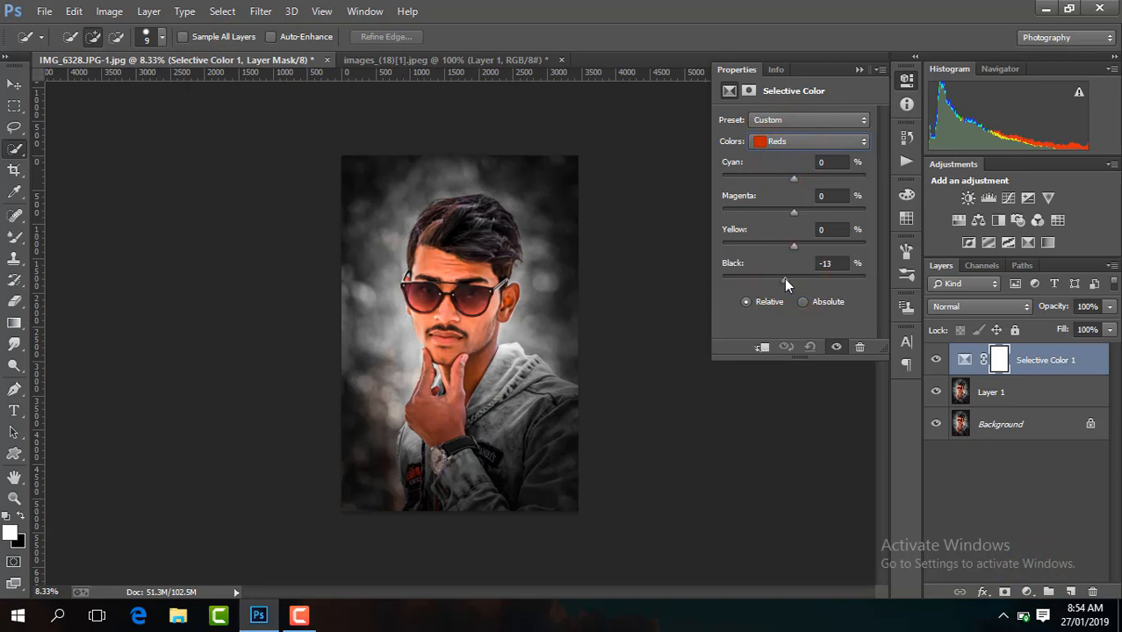
{"action": "left_click", "coordinate": [795, 141]}
{"action": "left_click", "coordinate": [801, 265]}
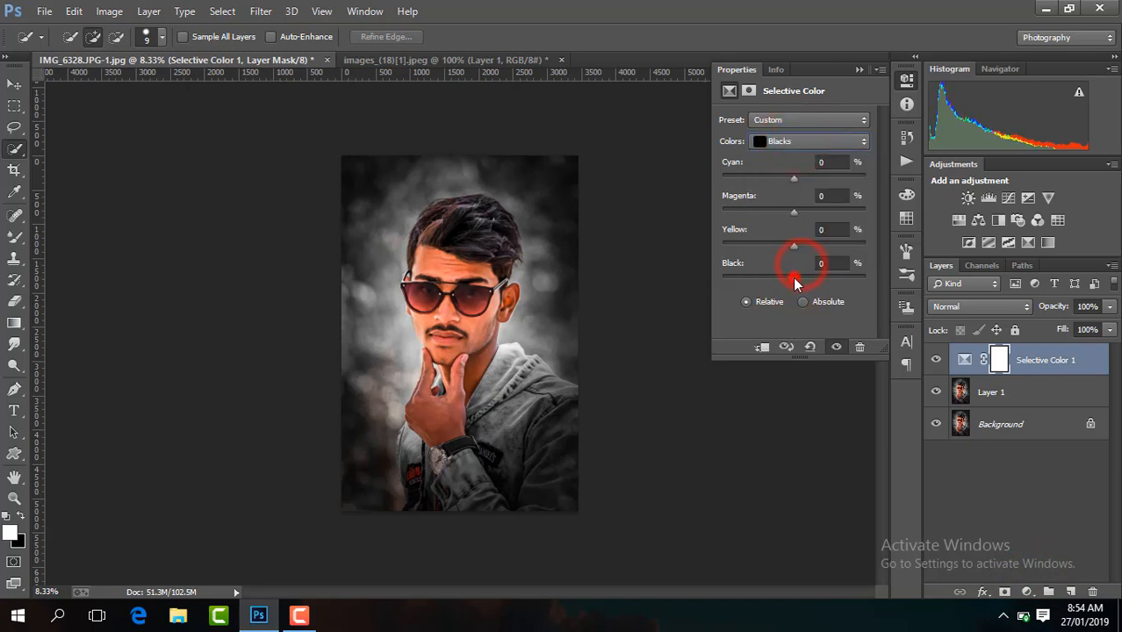
- Compare the Selective Color effect, merge the visible layers into the background and duplicate the result to a new layer
{"action": "left_click", "coordinate": [859, 70]}
{"action": "left_click", "coordinate": [937, 360]}
{"action": "left_click", "coordinate": [936, 359]}
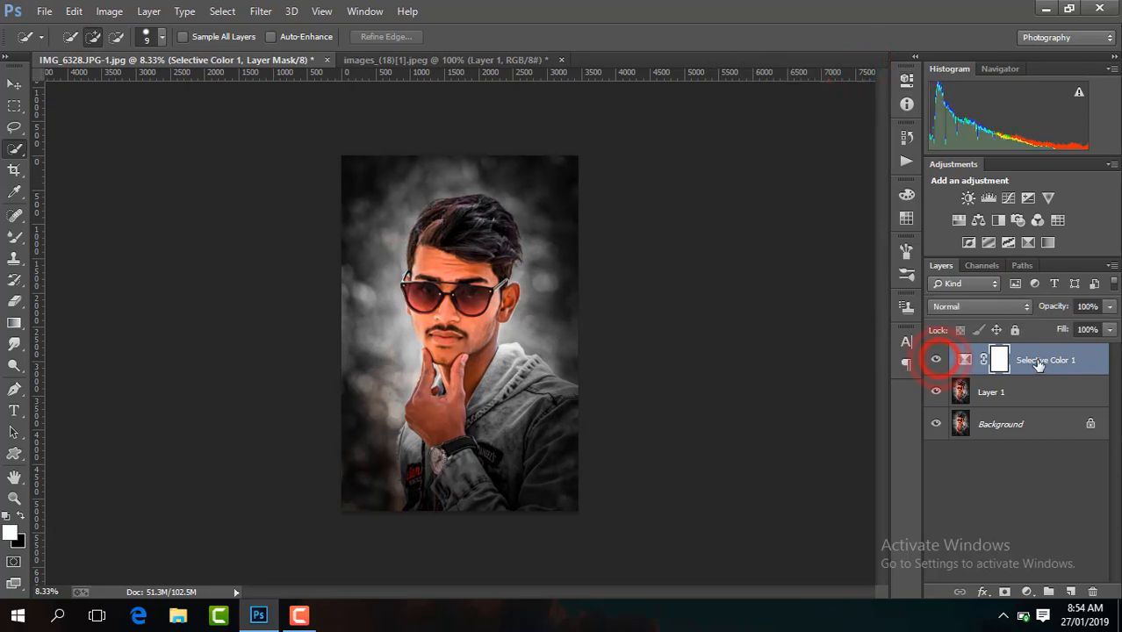
{"action": "right_click", "coordinate": [1039, 365]}
{"action": "left_click", "coordinate": [783, 486]}
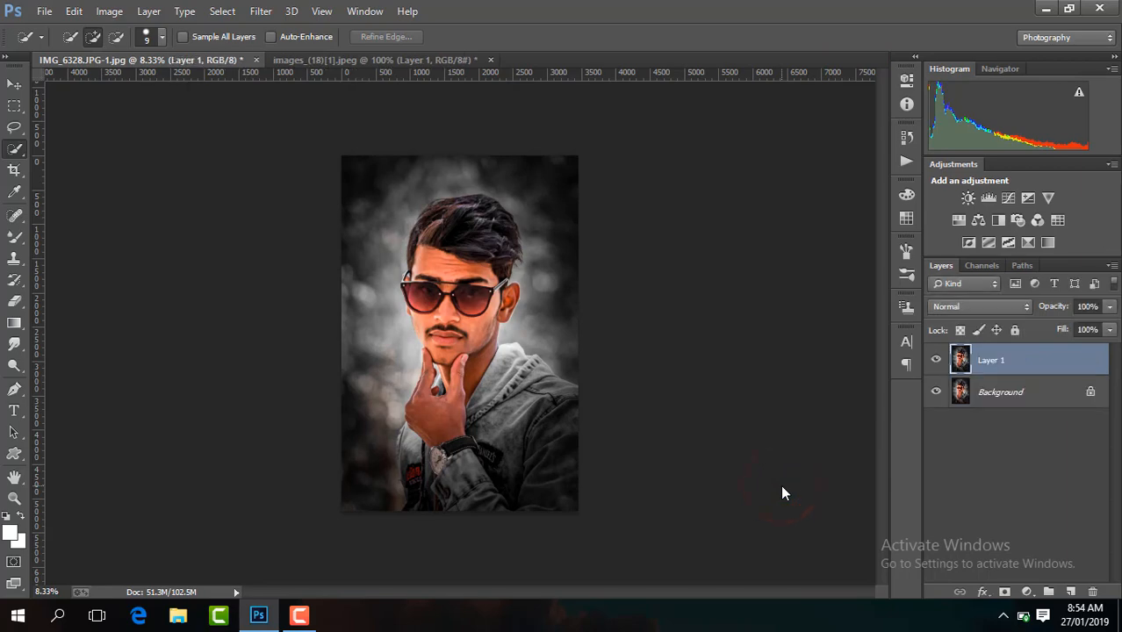
- Open the Camera Raw Filter on Layer 1 and set Exposure +0.30, Contrast +20, Shadows +17, Blacks -21, Clarity +8 and Vibrance +22
{"action": "left_click", "coordinate": [260, 10]}
{"action": "left_click", "coordinate": [339, 106]}
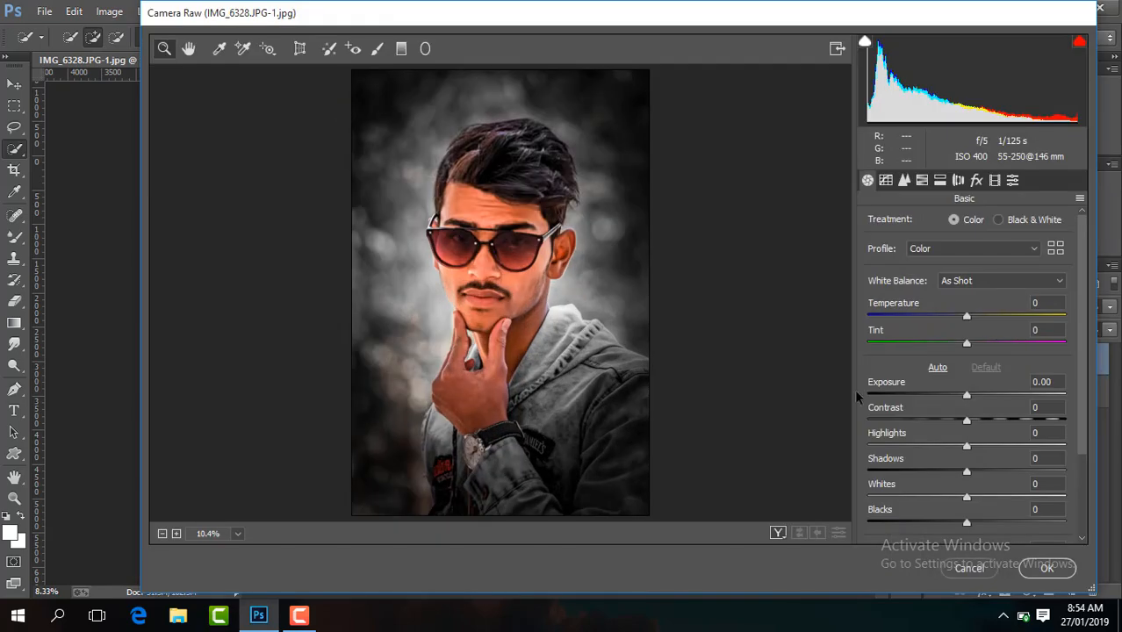
{"action": "left_click_drag", "start_coordinate": [967, 397], "coordinate": [973, 398]}
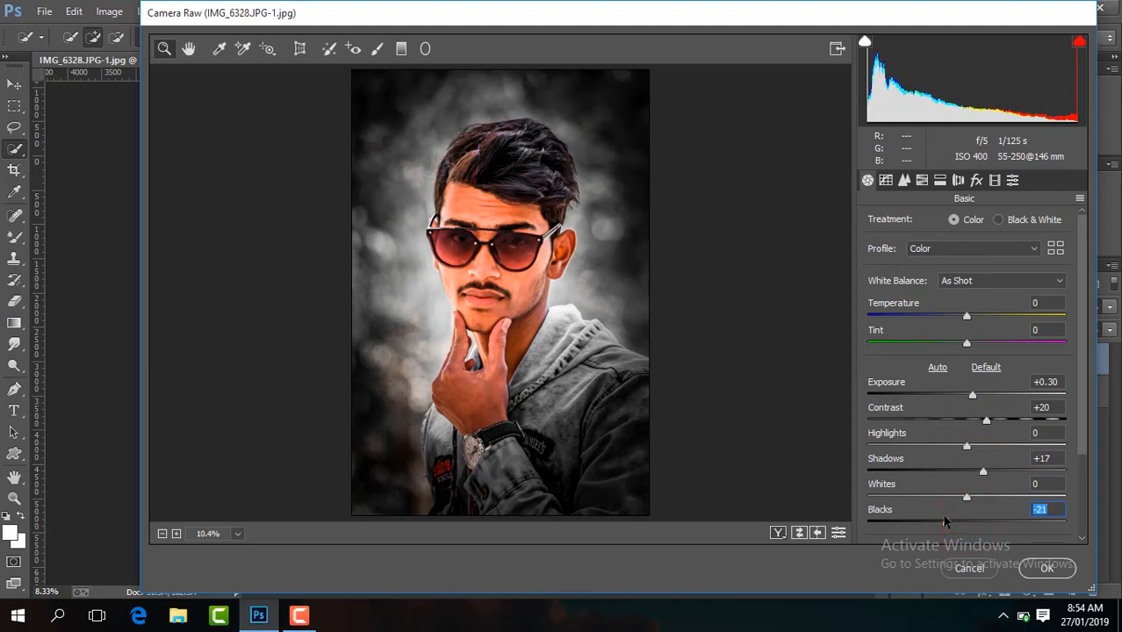
{"action": "left_click_drag", "start_coordinate": [1085, 419], "coordinate": [1083, 483]}
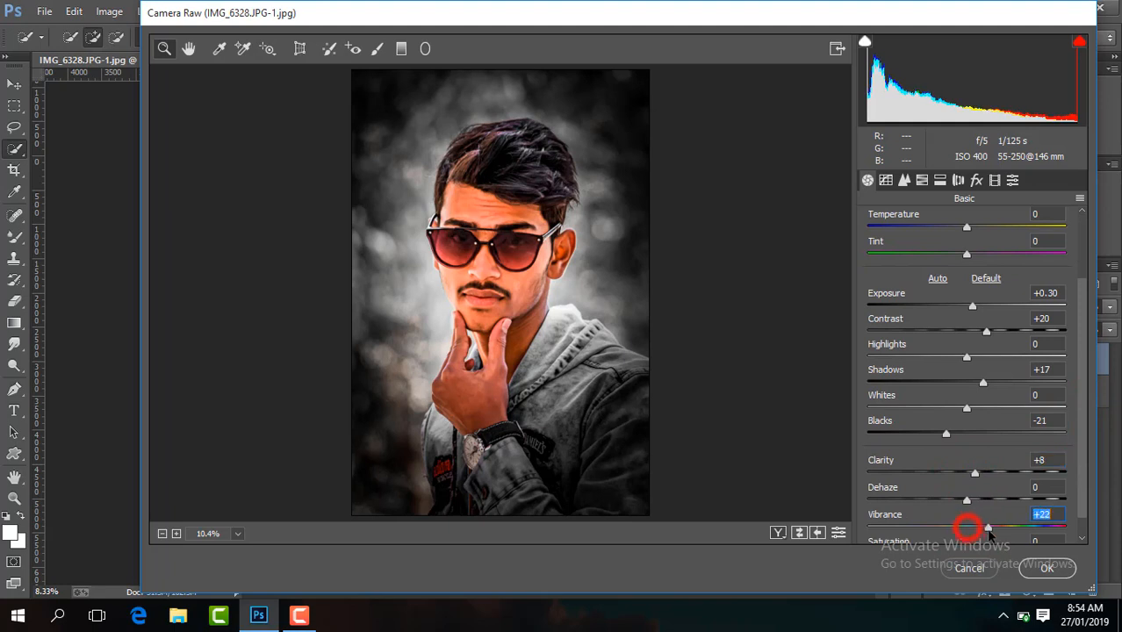
- Set the HSL saturation of Oranges to -5 and of Yellows and Greens to -100
{"action": "left_click", "coordinate": [923, 183]}
{"action": "left_click", "coordinate": [977, 221]}
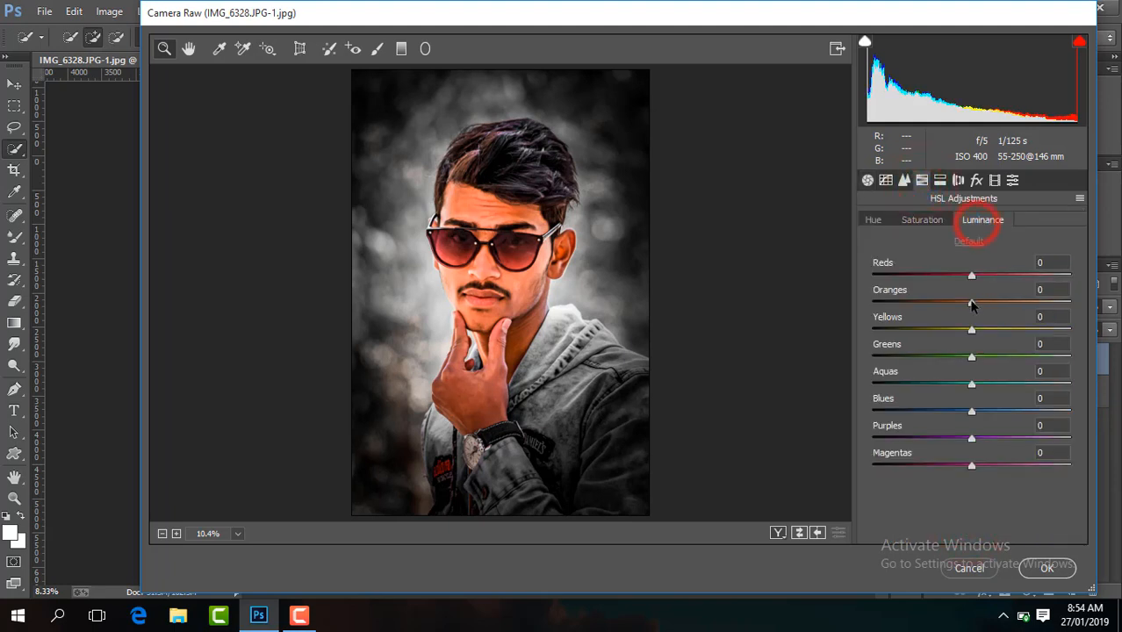
{"action": "left_click", "coordinate": [930, 222]}
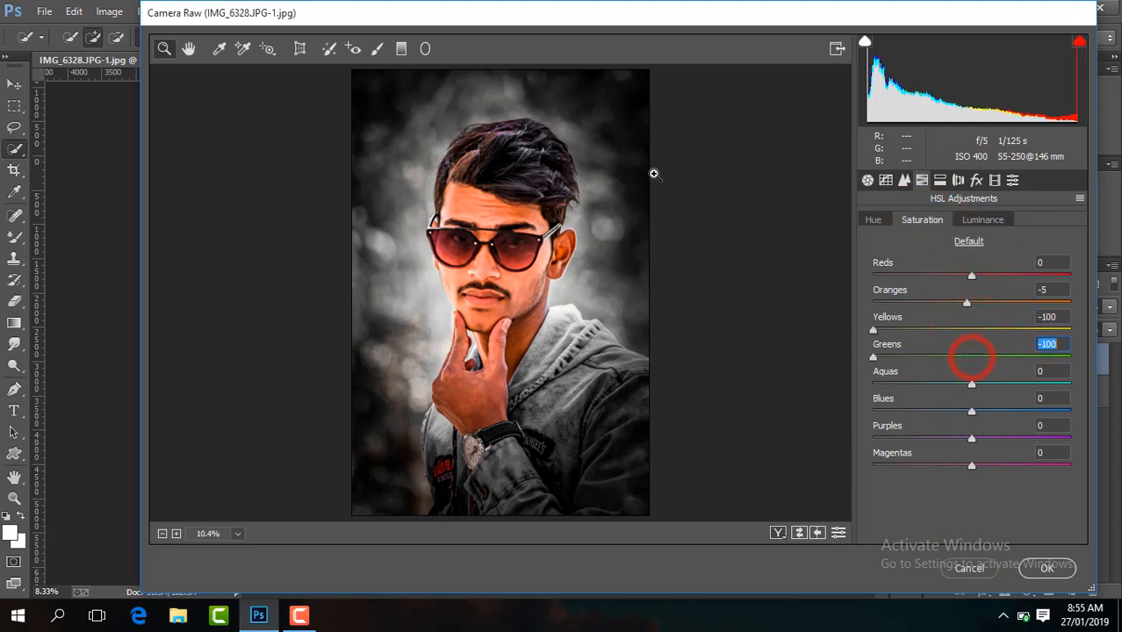
- Set the post-crop vignetting Amount to -9 in the Camera Raw effects
{"action": "left_click", "coordinate": [425, 48]}
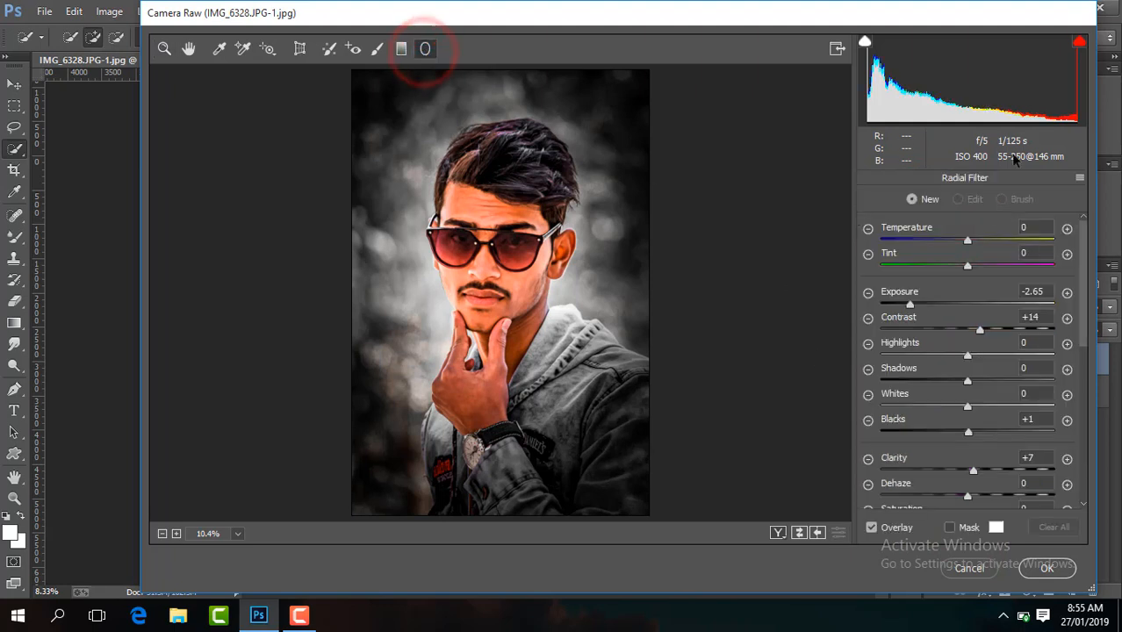
{"action": "left_click", "coordinate": [164, 49]}
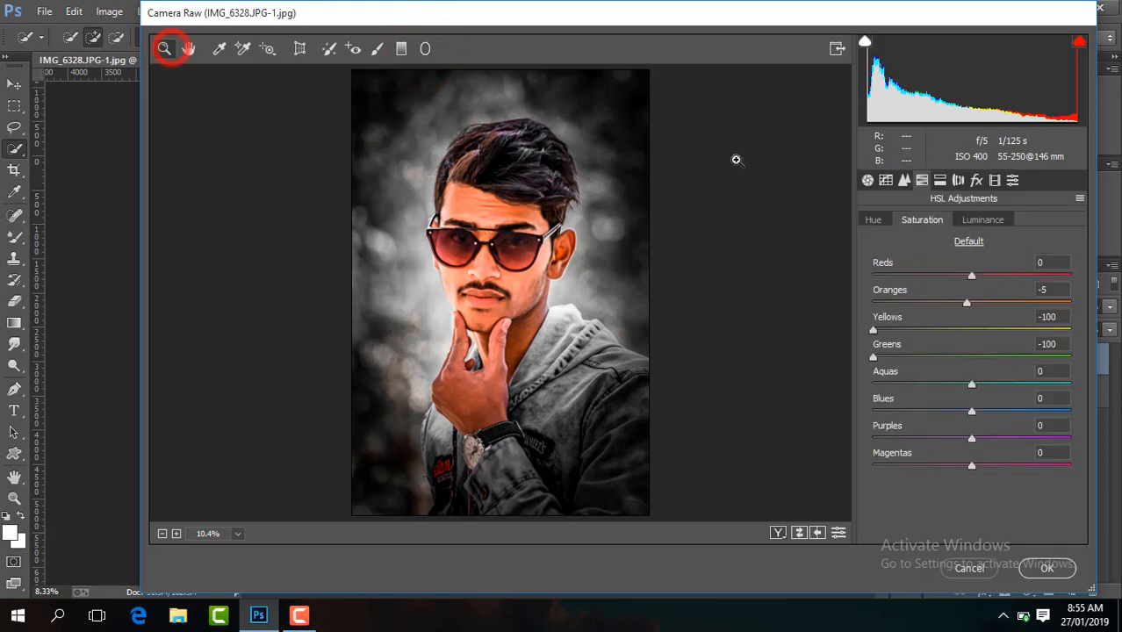
{"action": "left_click", "coordinate": [975, 180]}
{"action": "left_click_drag", "start_coordinate": [972, 395], "coordinate": [951, 397]}
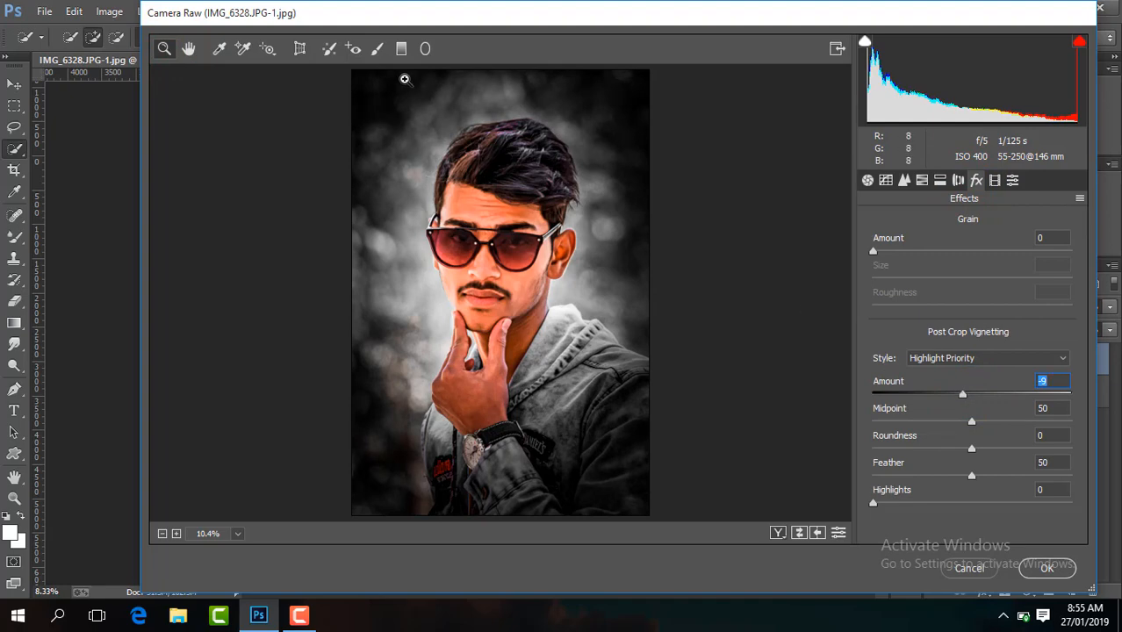
- Draw a Radial Filter ellipse centred on the nose, enclosing the head and raised hand and extending beyond both sides of the face
{"action": "left_click", "coordinate": [425, 49]}
{"action": "left_click_drag", "start_coordinate": [491, 261], "coordinate": [555, 376]}
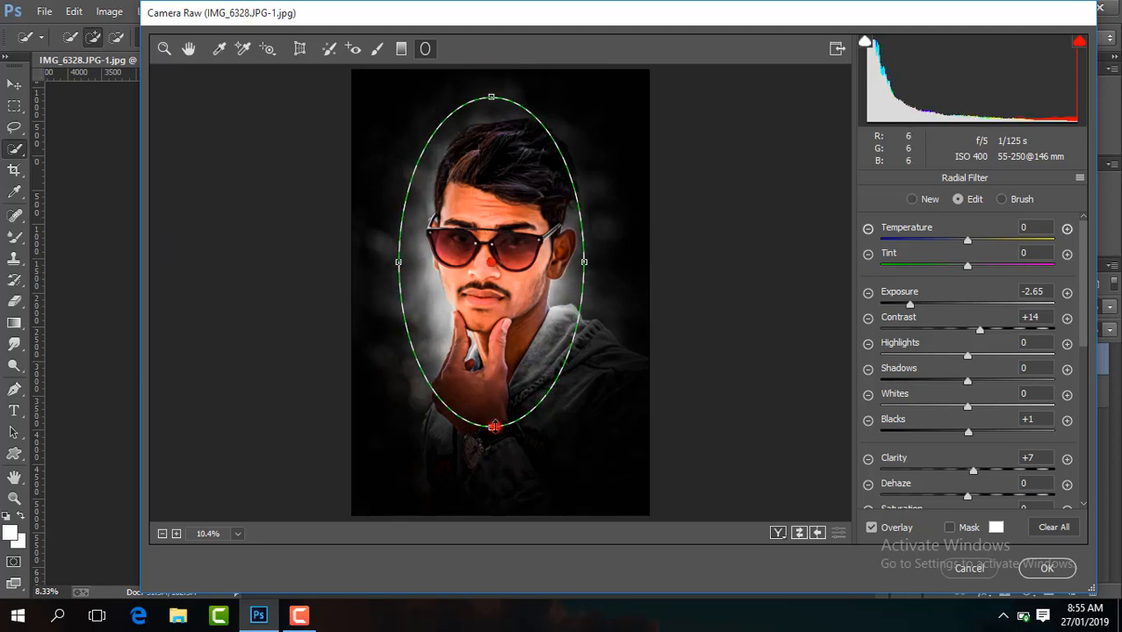
{"action": "left_click_drag", "start_coordinate": [494, 426], "coordinate": [492, 450]}
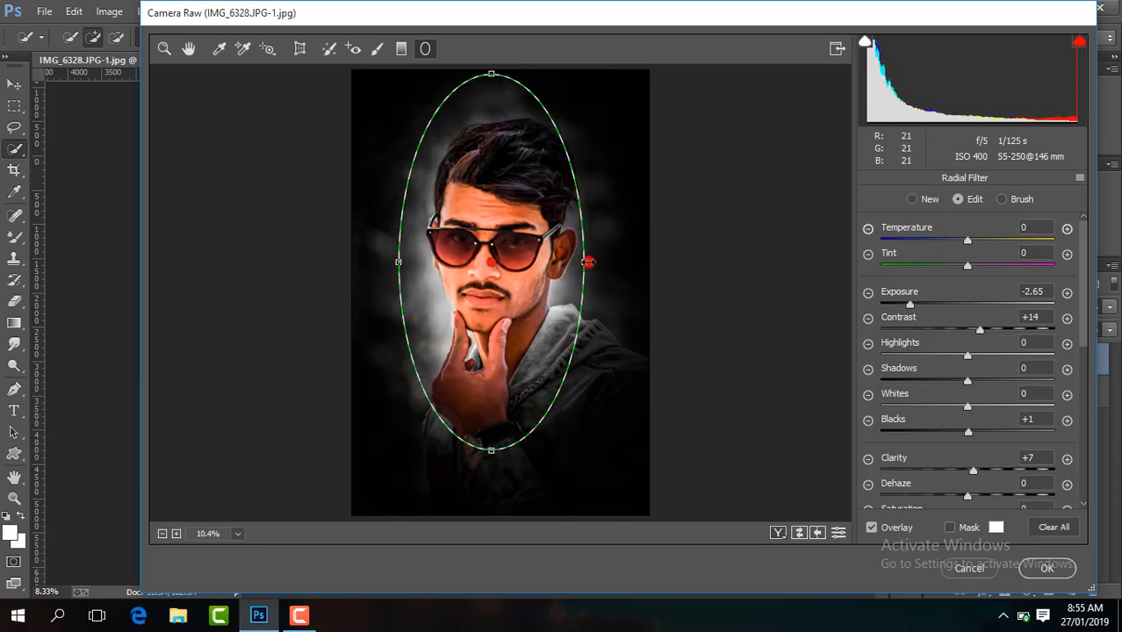
{"action": "left_click_drag", "start_coordinate": [588, 261], "coordinate": [611, 261]}
- Set the radial filter's Exposure to 0.00 and apply the Camera Raw adjustments
{"action": "left_click_drag", "start_coordinate": [910, 306], "coordinate": [964, 313]}
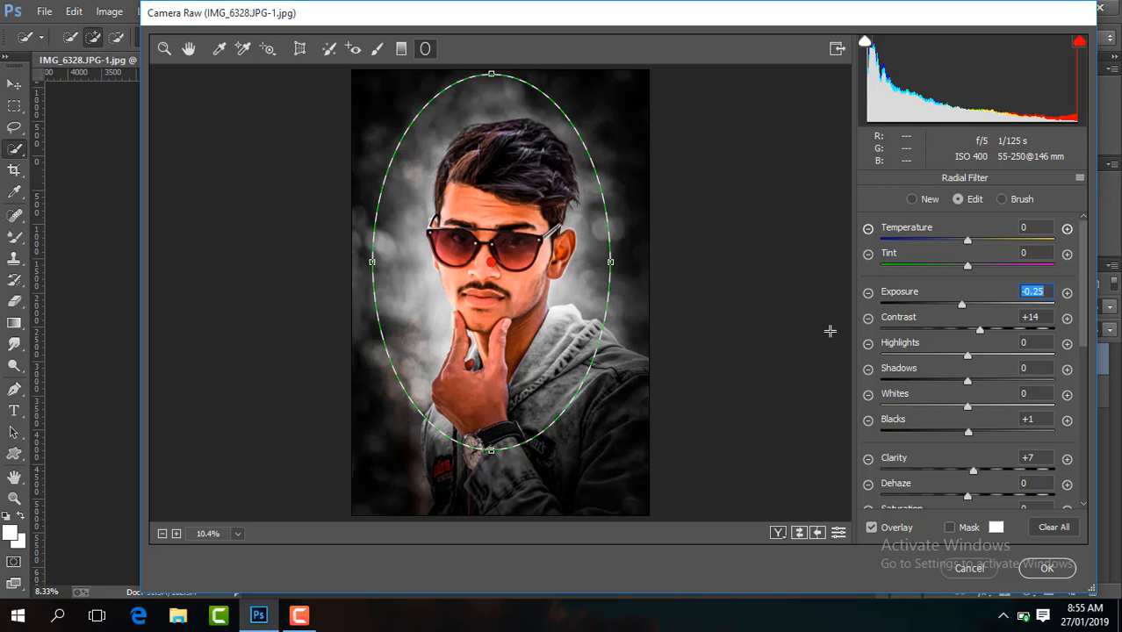
{"action": "left_click_drag", "start_coordinate": [965, 305], "coordinate": [971, 307]}
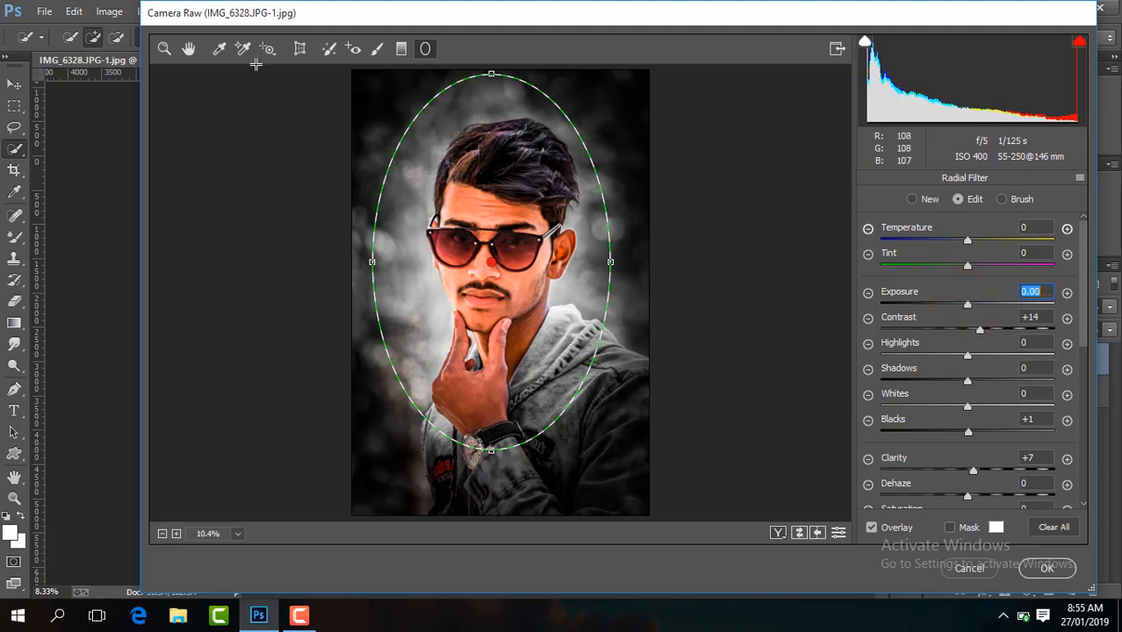
{"action": "left_click", "coordinate": [187, 48]}
{"action": "left_click", "coordinate": [1043, 569]}
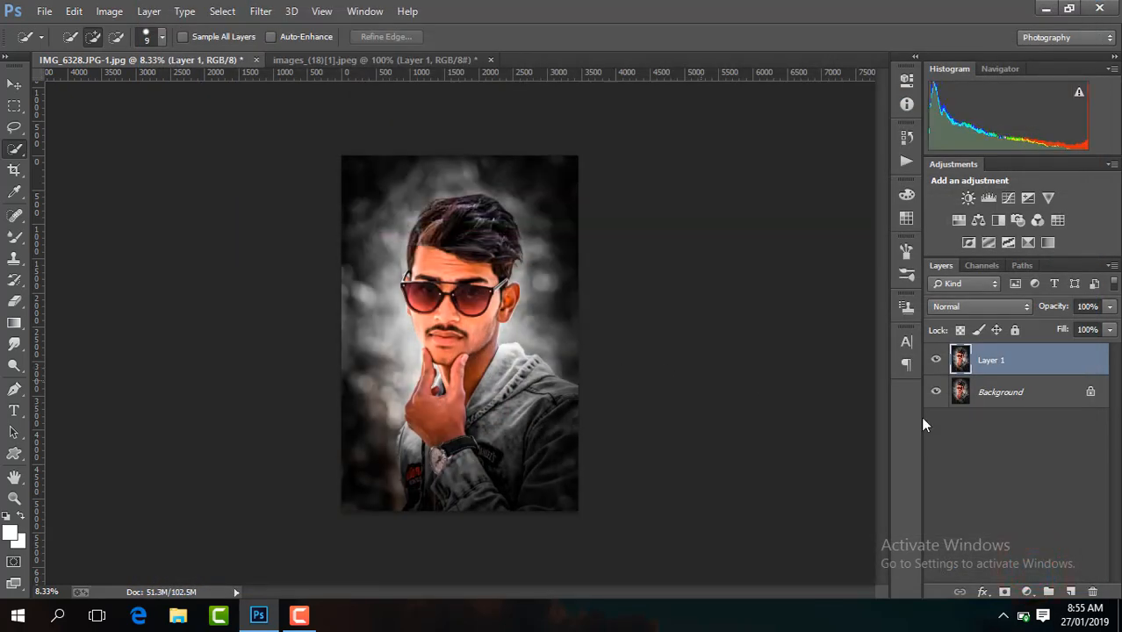
- Compare Layer 1 with the background, merge the visible layers and duplicate the result to a new layer
{"action": "left_click", "coordinate": [938, 361]}
{"action": "left_click", "coordinate": [938, 361]}
{"action": "right_click", "coordinate": [946, 360]}
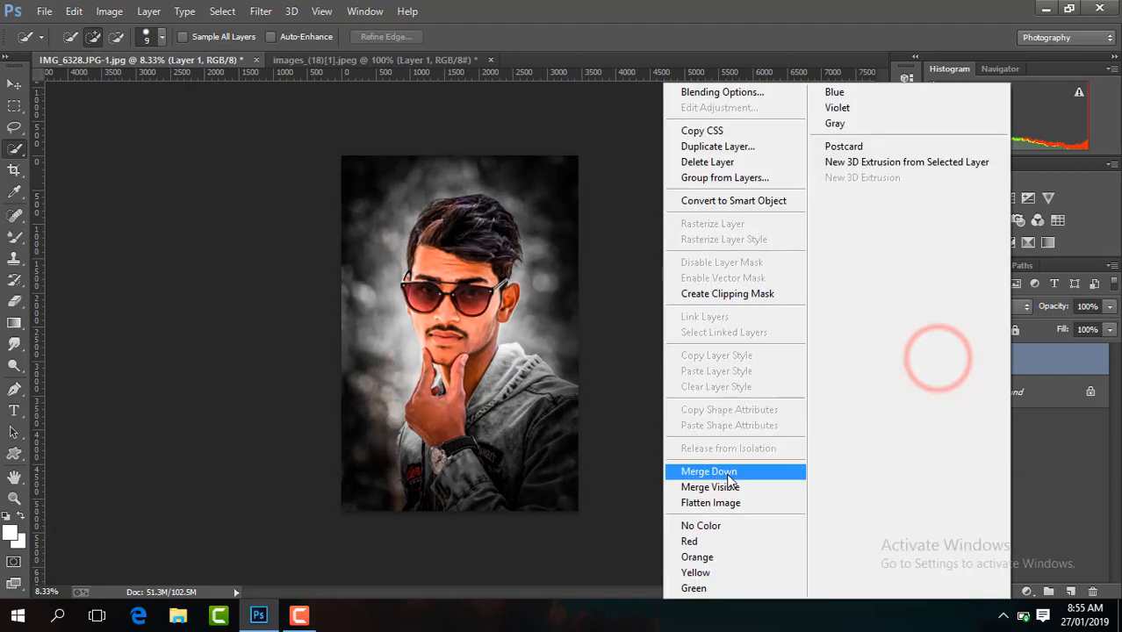
{"action": "left_click", "coordinate": [732, 488]}
{"action": "key", "text": "ctrl+j"}
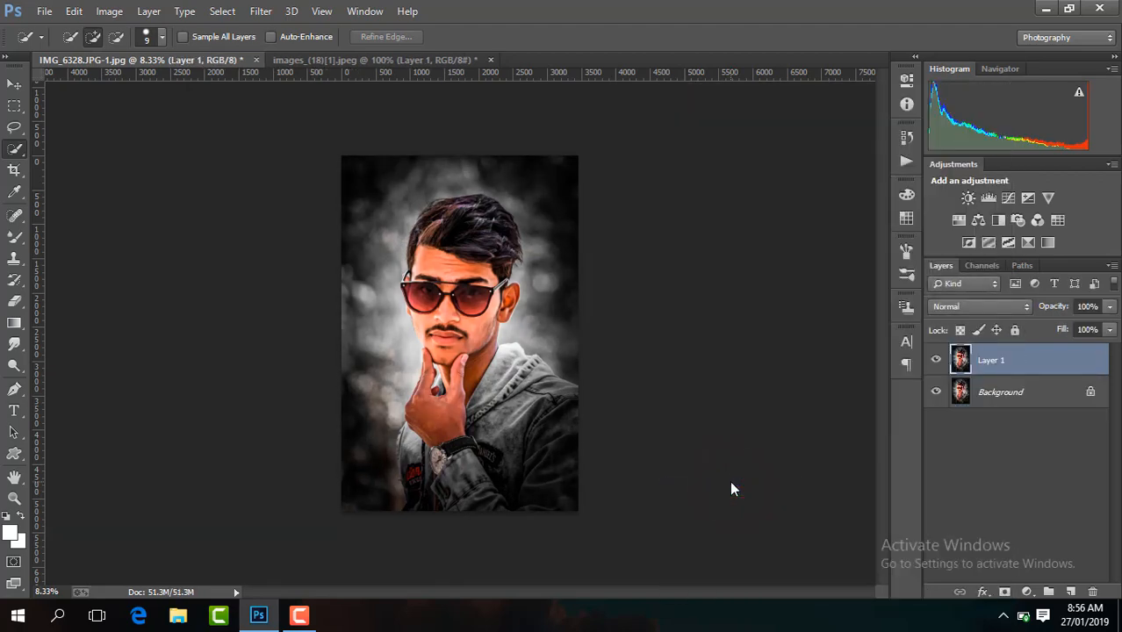
- Set Layer 1's opacity to 82% and ready the Mixer Brush at size 188 for the forehead
{"action": "key", "text": "ctrl+plus"}
{"action": "key", "text": "ctrl+plus"}
{"action": "key", "text": "ctrl+plus"}
{"action": "key", "text": "ctrl+plus"}
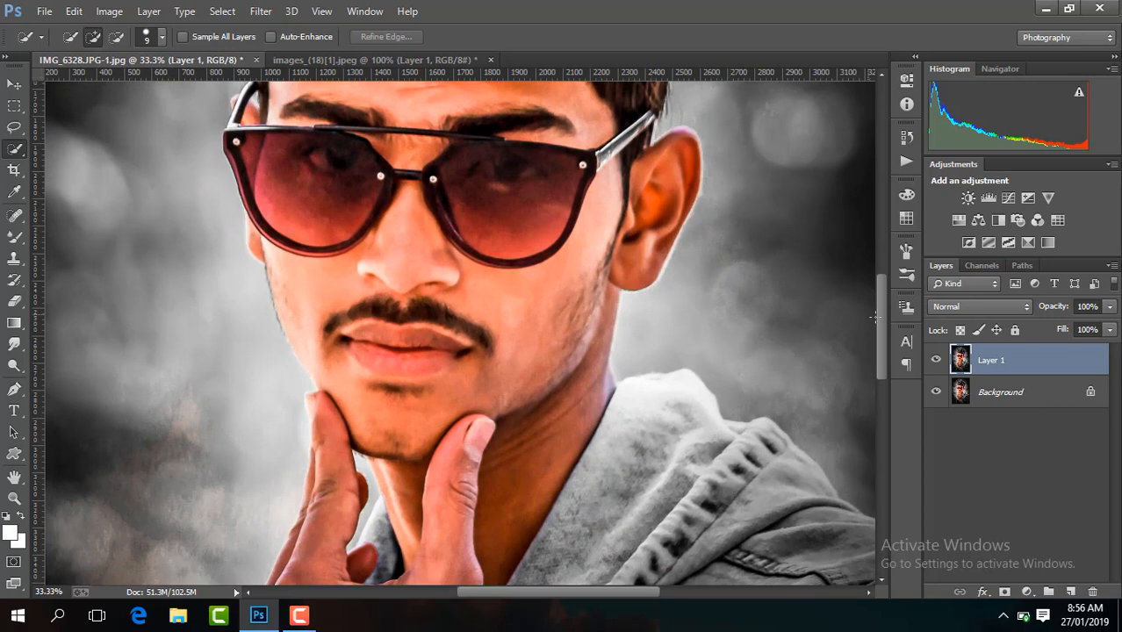
{"action": "left_click_drag", "start_coordinate": [884, 340], "coordinate": [883, 281]}
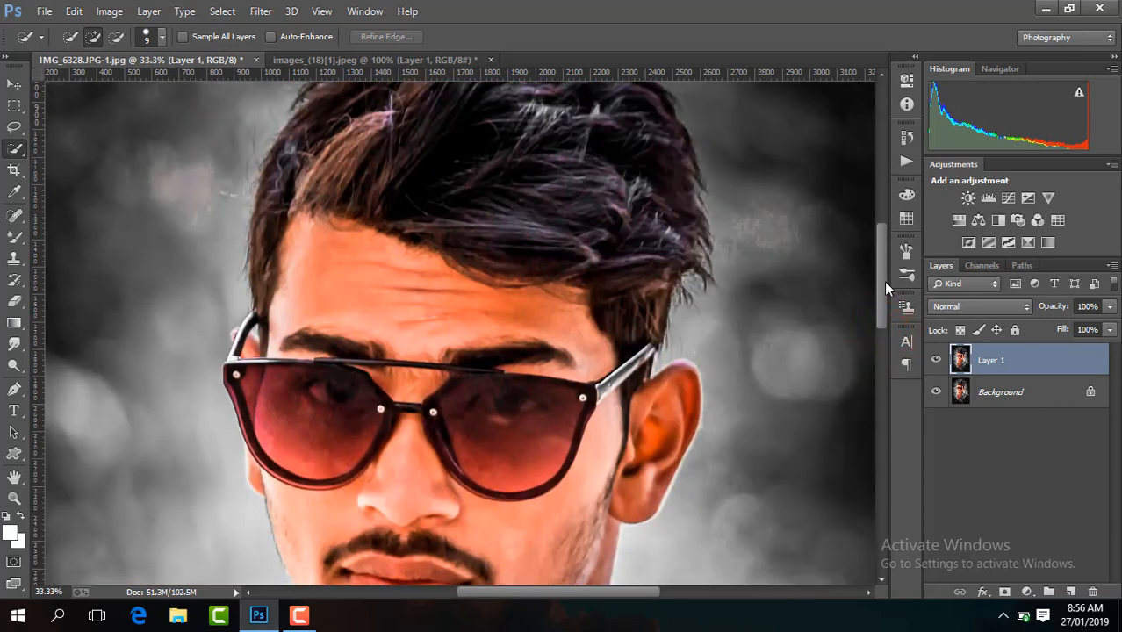
{"action": "key", "text": "ctrl+plus"}
{"action": "left_click_drag", "start_coordinate": [613, 594], "coordinate": [608, 594]}
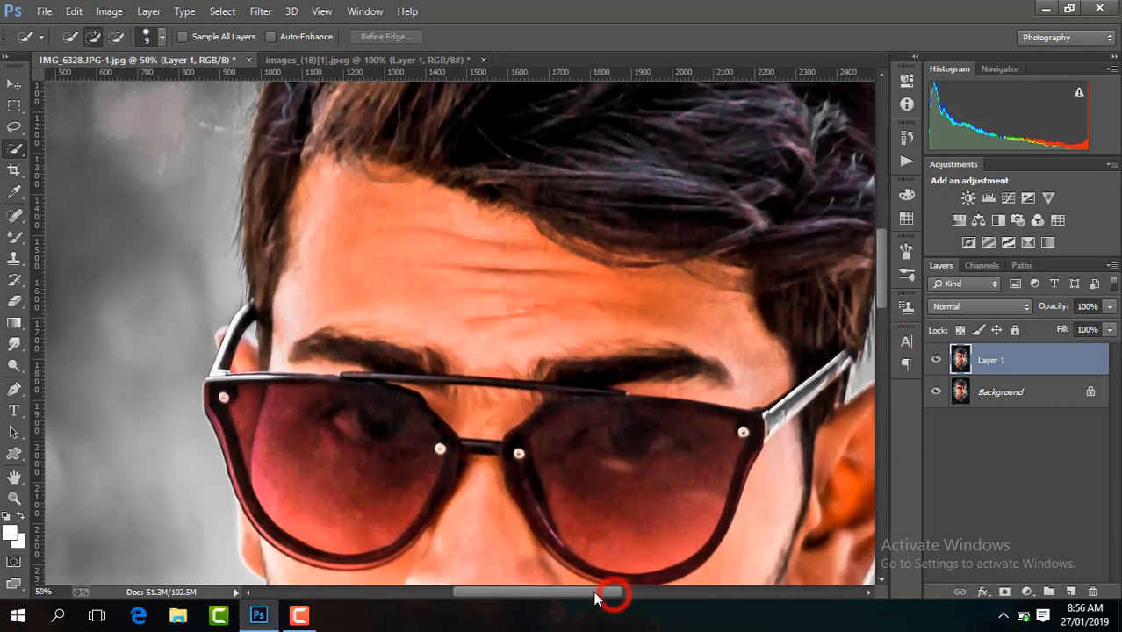
{"action": "key", "text": "ctrl+plus"}
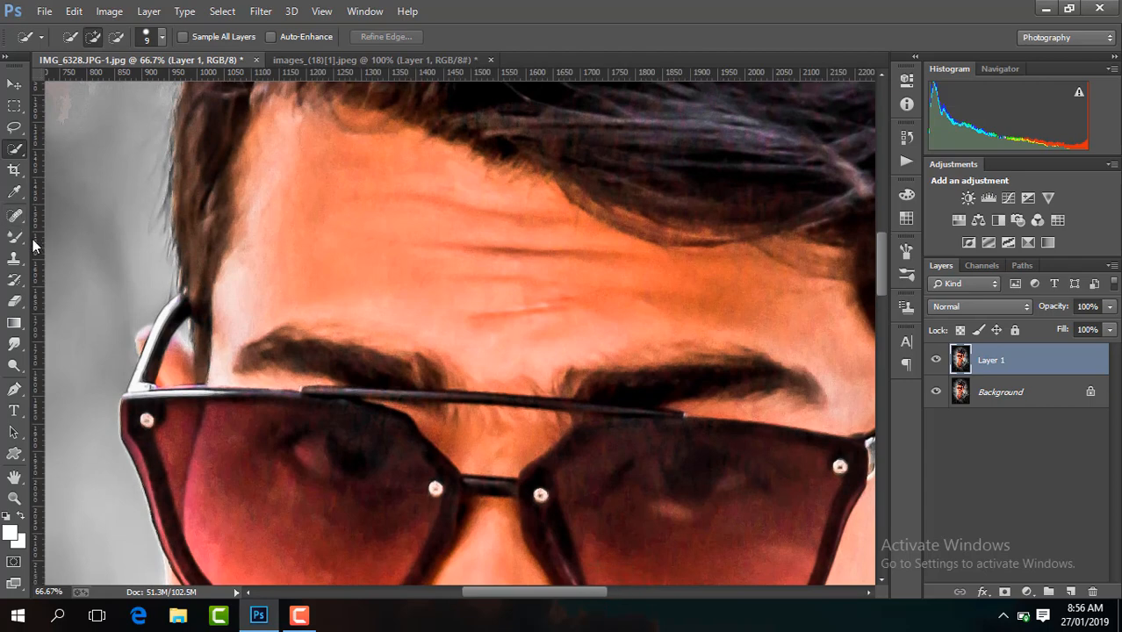
{"action": "left_click", "coordinate": [16, 238]}
{"action": "left_click", "coordinate": [1110, 307]}
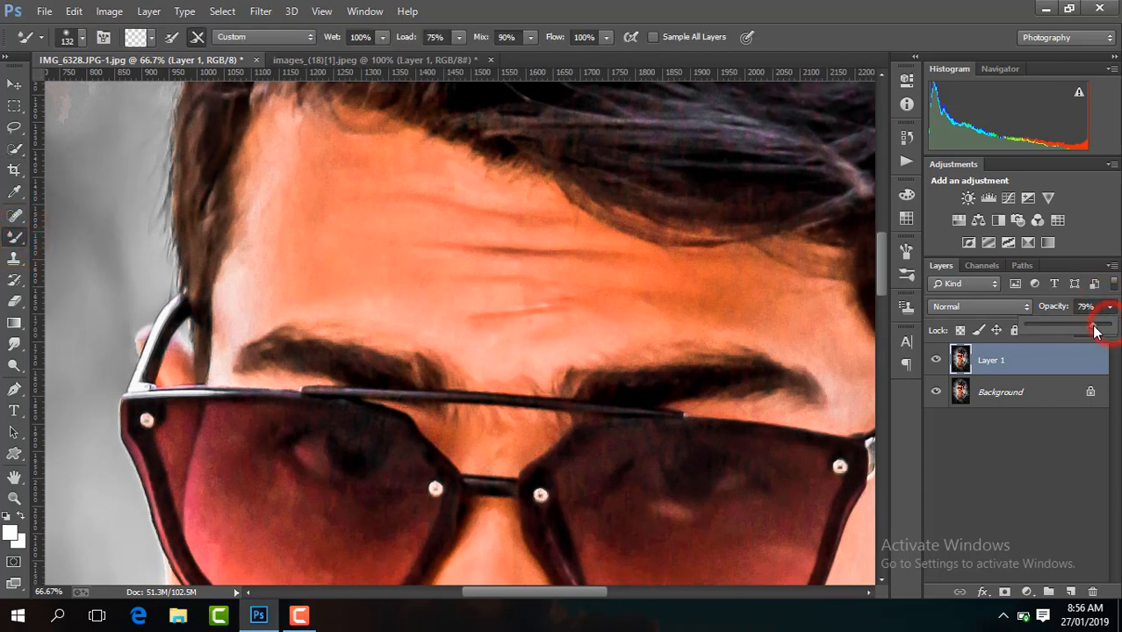
{"action": "left_click", "coordinate": [78, 40]}
- Smooth the forehead skin and blend away the wrinkles above the eyebrows with the Mixer Brush
{"action": "left_click", "coordinate": [283, 248]}
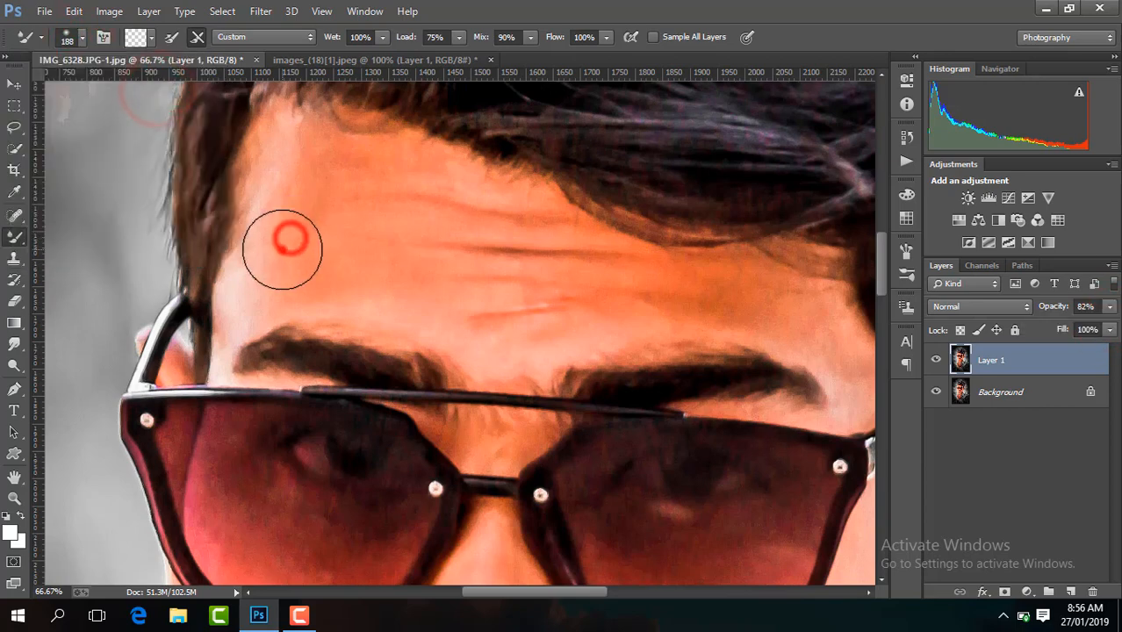
{"action": "left_click", "coordinate": [303, 231]}
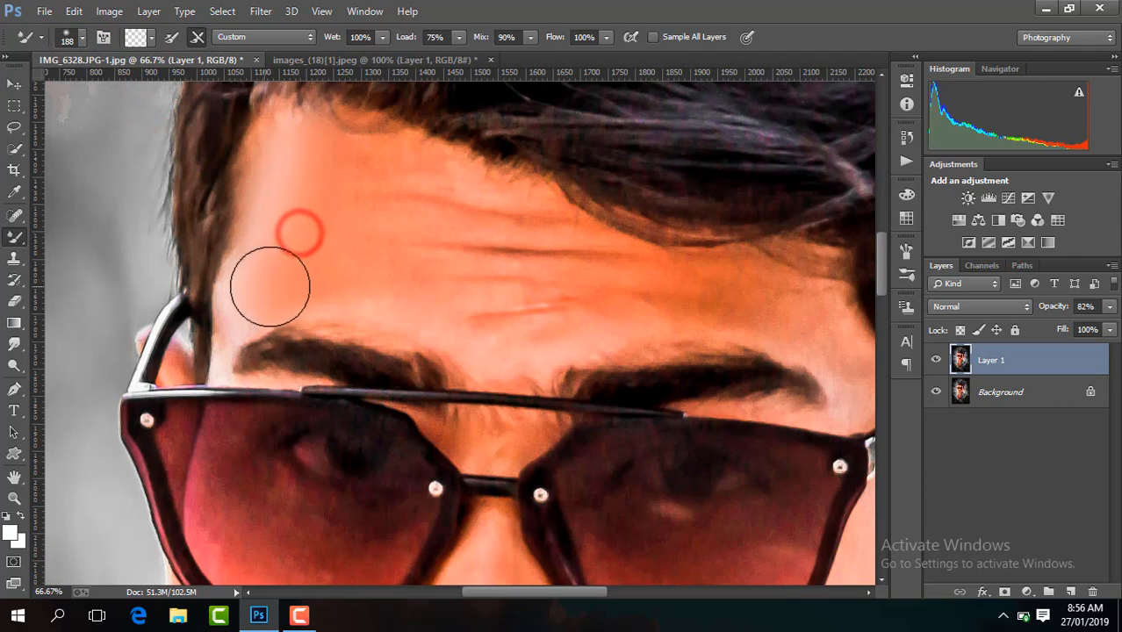
{"action": "left_click", "coordinate": [406, 300]}
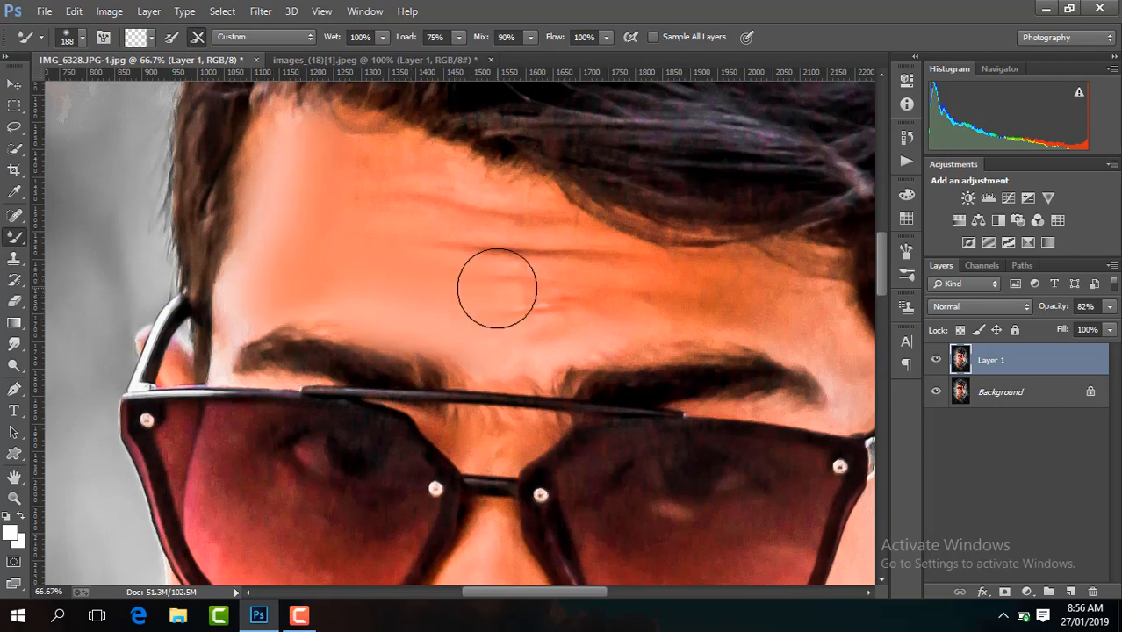
{"action": "left_click", "coordinate": [496, 288]}
{"action": "left_click", "coordinate": [604, 297]}
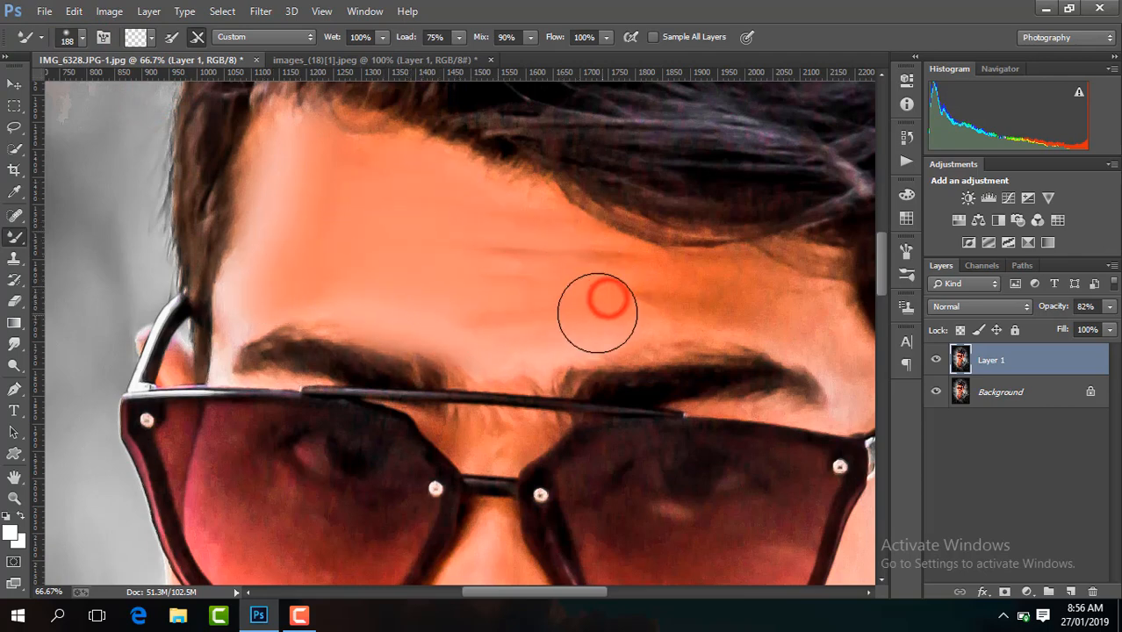
{"action": "left_click", "coordinate": [489, 304]}
{"action": "left_click", "coordinate": [563, 303]}
{"action": "left_click", "coordinate": [420, 296]}
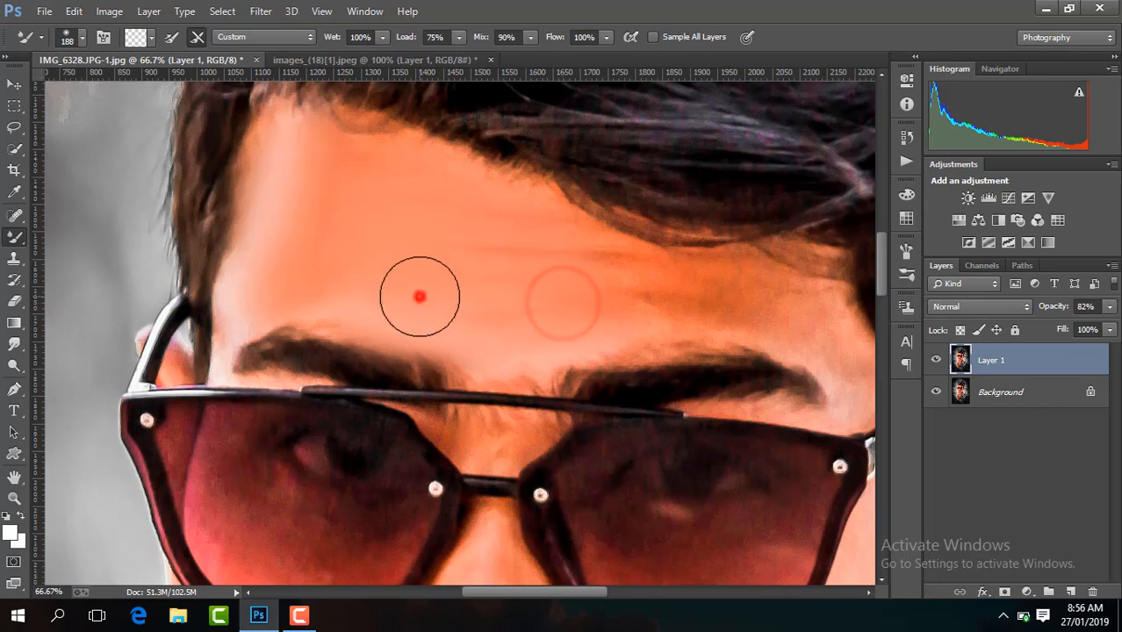
{"action": "left_click", "coordinate": [337, 283]}
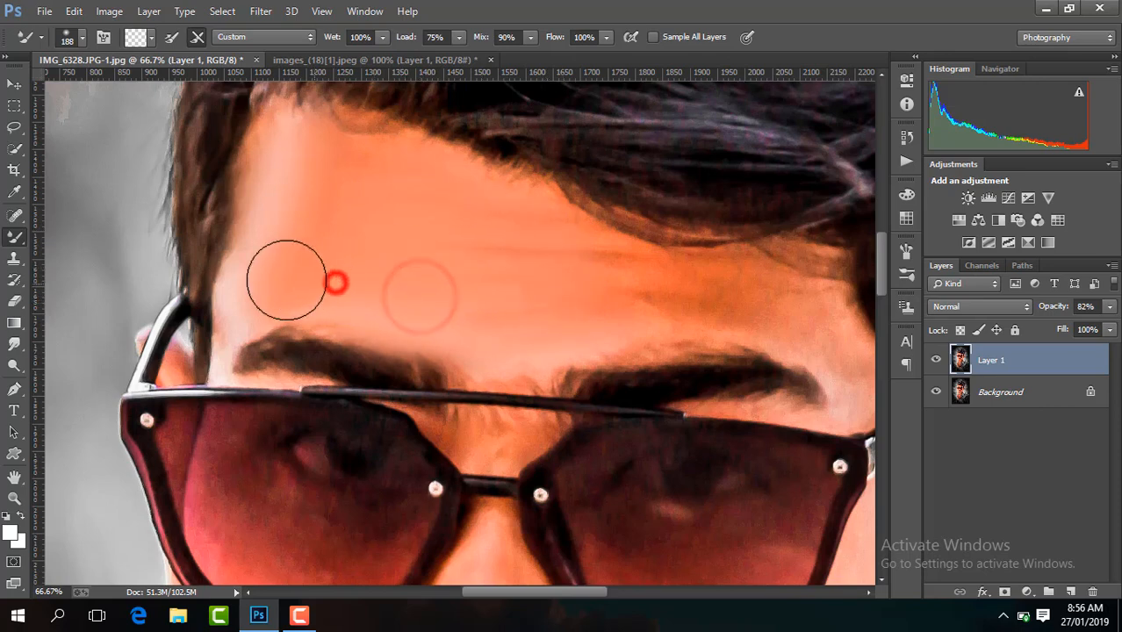
{"action": "left_click", "coordinate": [384, 205]}
{"action": "left_click", "coordinate": [555, 271]}
{"action": "left_click", "coordinate": [682, 303]}
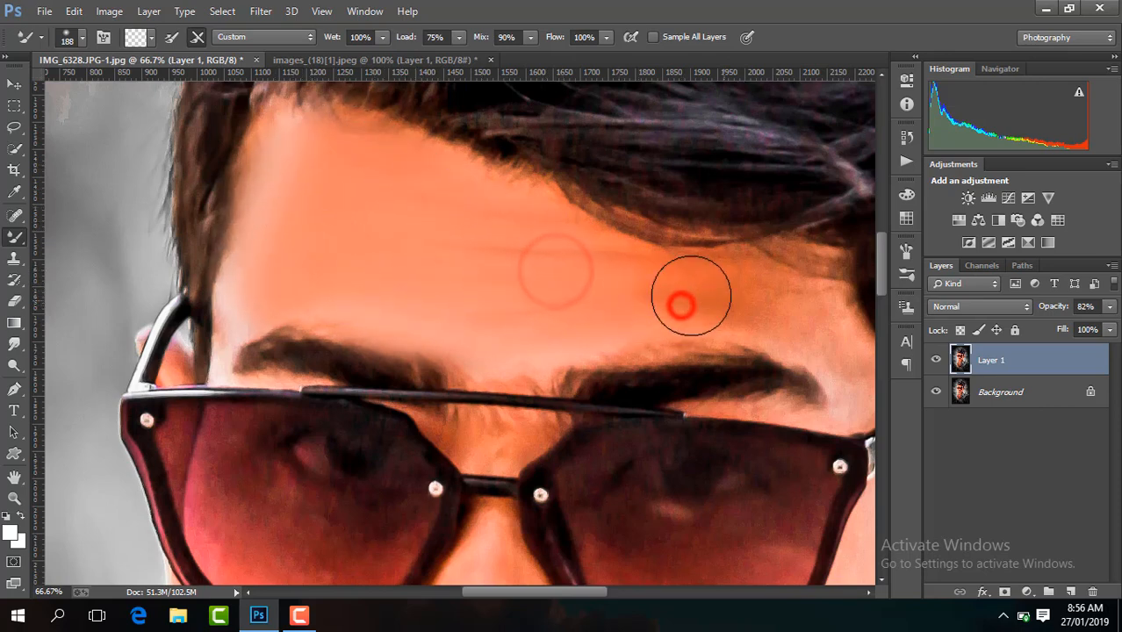
{"action": "left_click", "coordinate": [582, 311]}
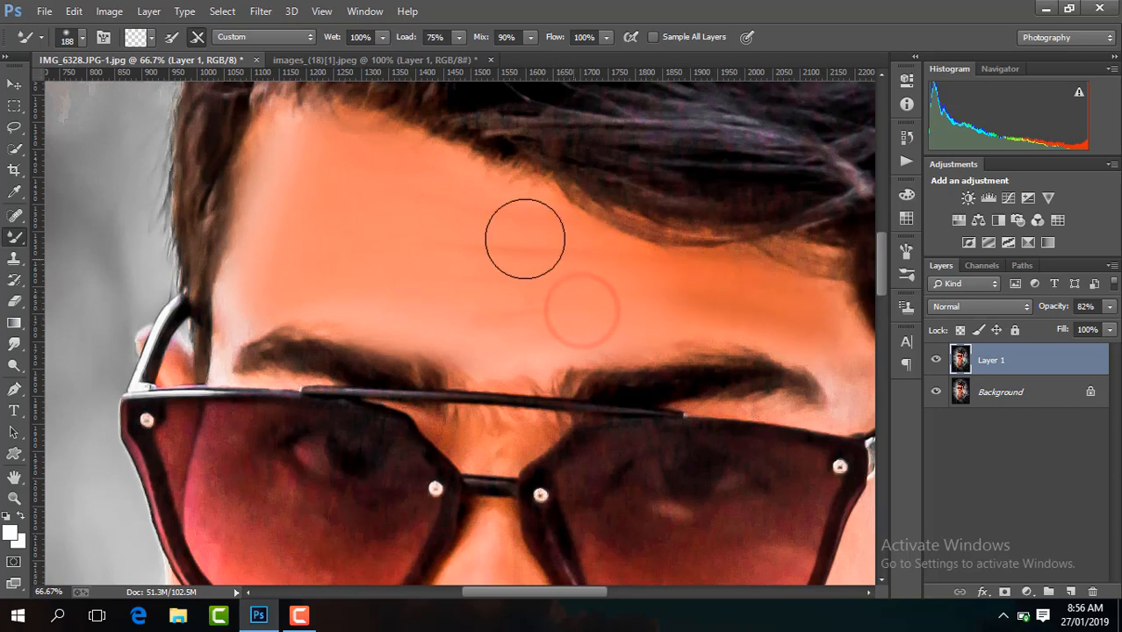
{"action": "left_click", "coordinate": [531, 310]}
{"action": "left_click", "coordinate": [506, 254]}
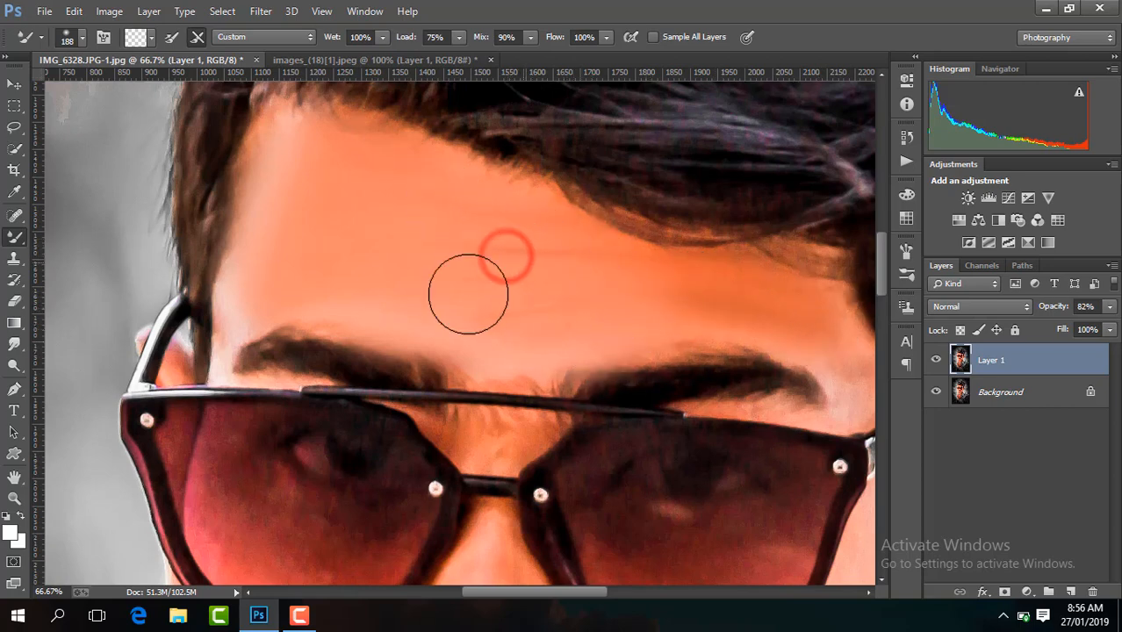
- Blend the skin at the temple near the ear and above the adjacent eyebrow with the Mixer Brush
{"action": "left_click_drag", "start_coordinate": [575, 597], "coordinate": [597, 598]}
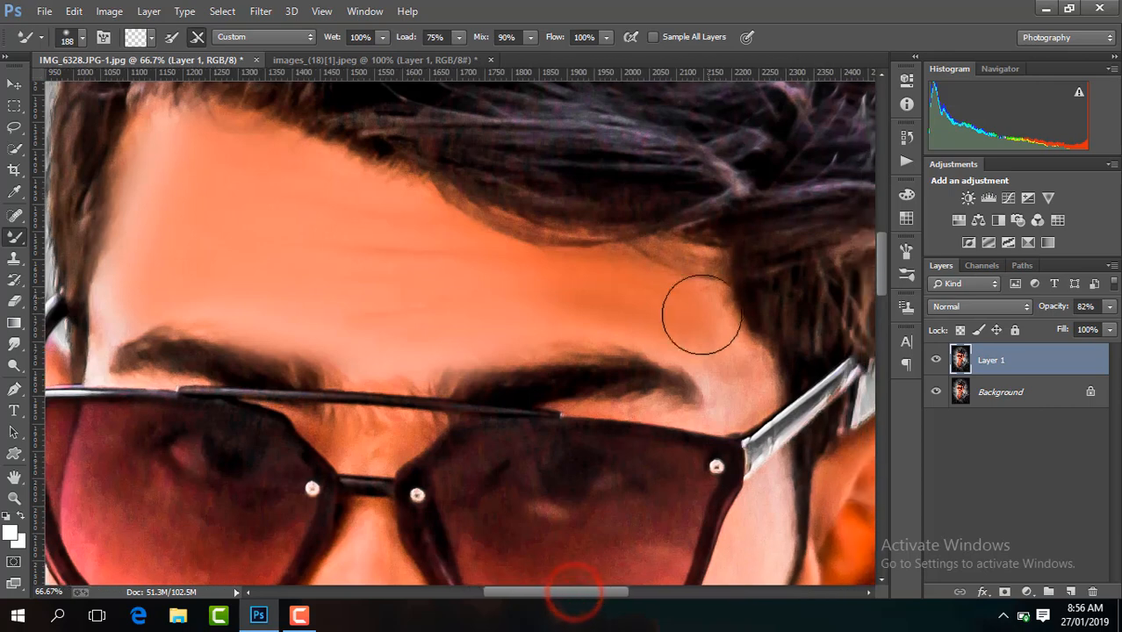
{"action": "left_click", "coordinate": [697, 338]}
{"action": "left_click", "coordinate": [723, 370]}
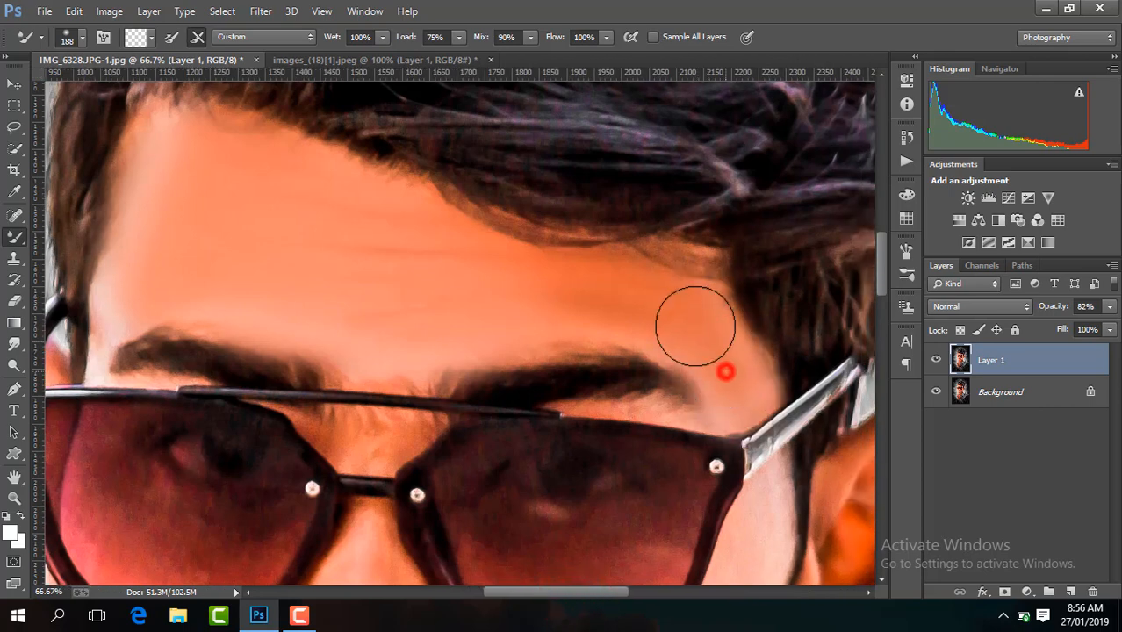
{"action": "left_click", "coordinate": [553, 330]}
{"action": "left_click", "coordinate": [542, 319]}
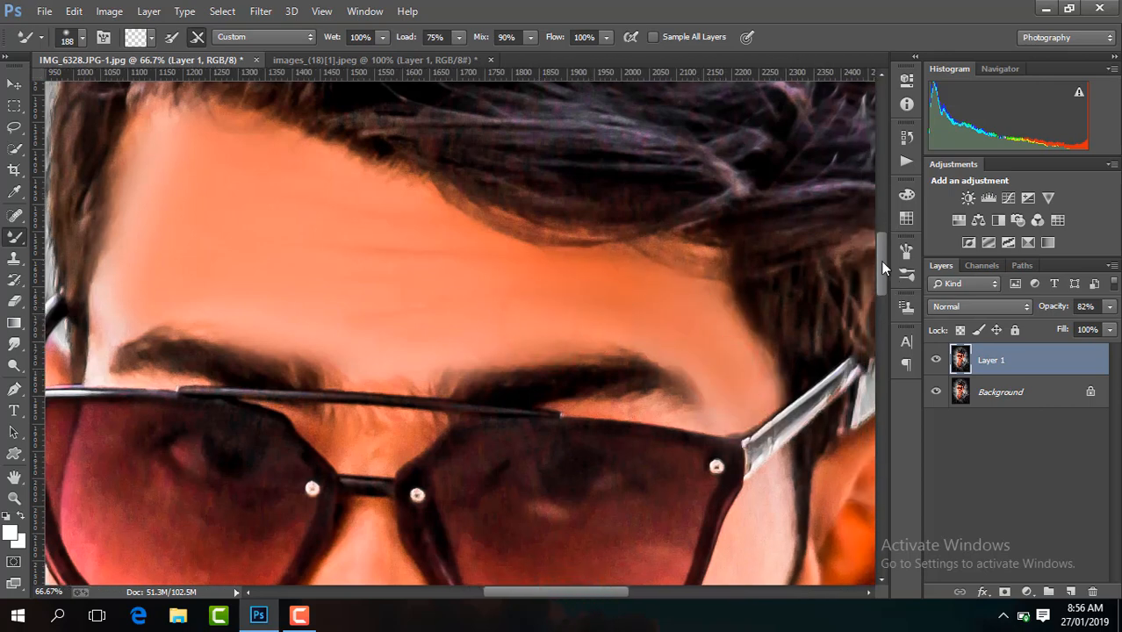
- Smooth the cheek on the ear side and the middle of the nose with the Mixer Brush
{"action": "left_click_drag", "start_coordinate": [880, 261], "coordinate": [882, 316]}
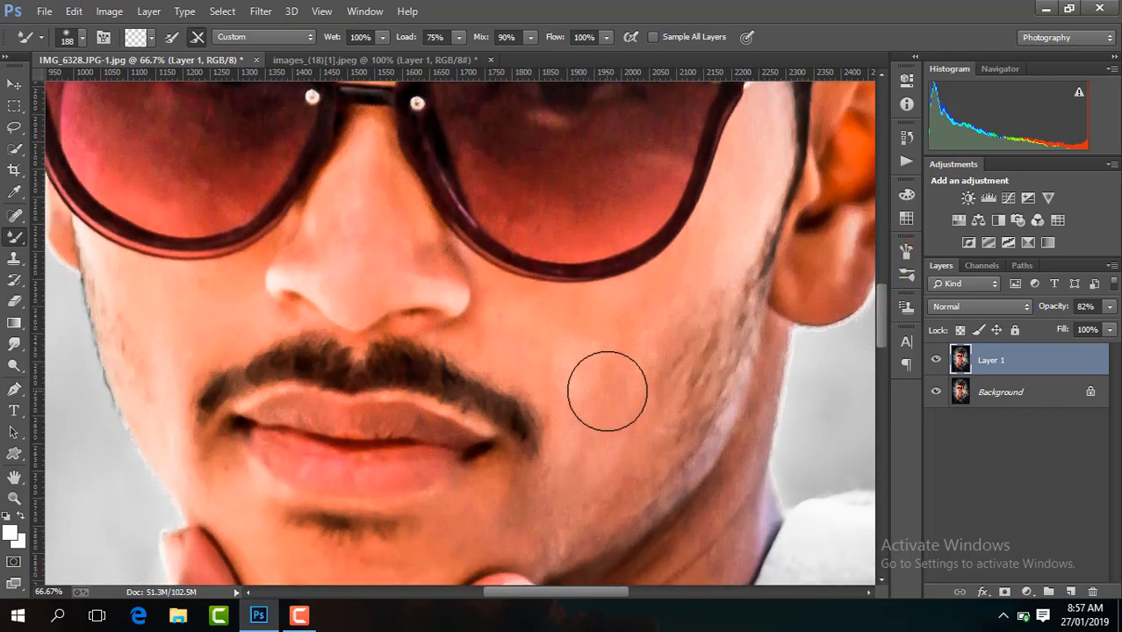
{"action": "left_click", "coordinate": [584, 350]}
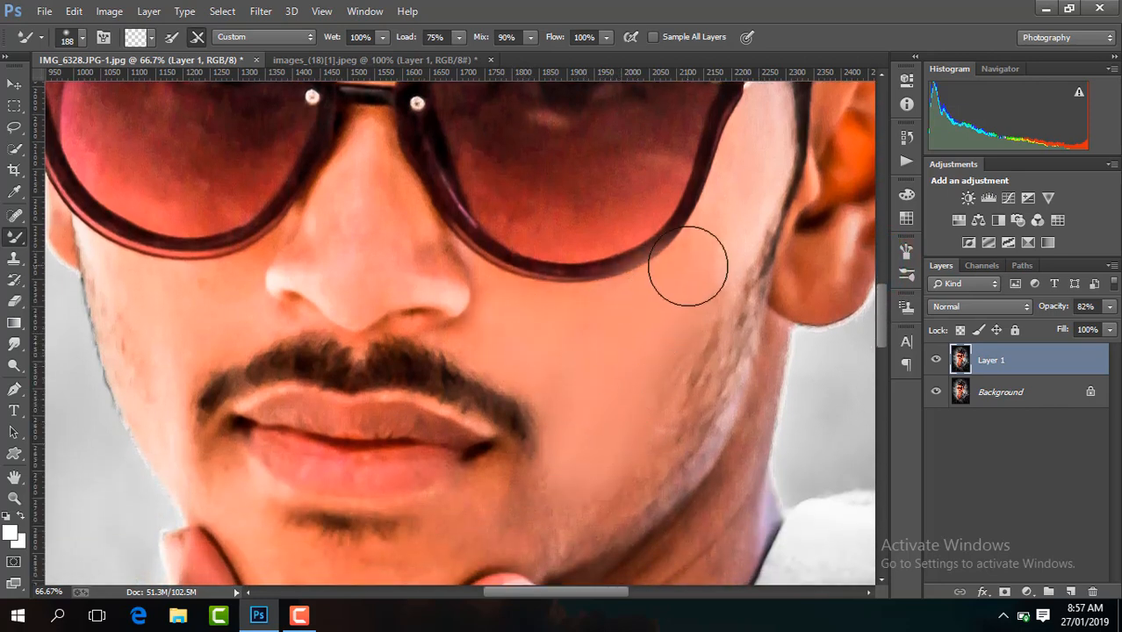
{"action": "left_click", "coordinate": [604, 350]}
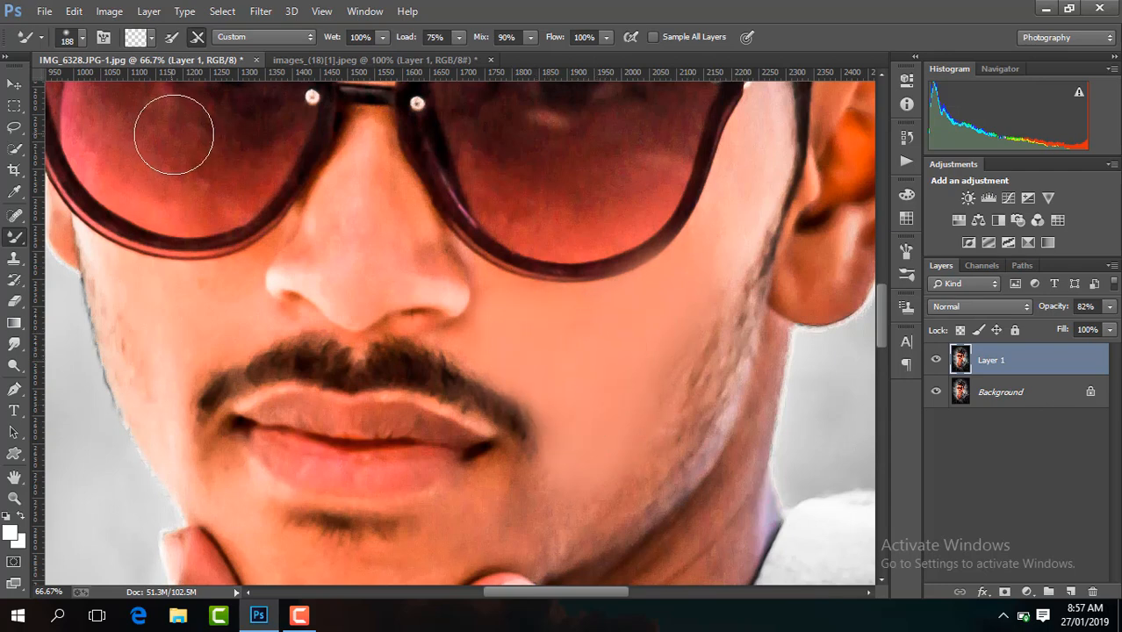
{"action": "left_click", "coordinate": [356, 256]}
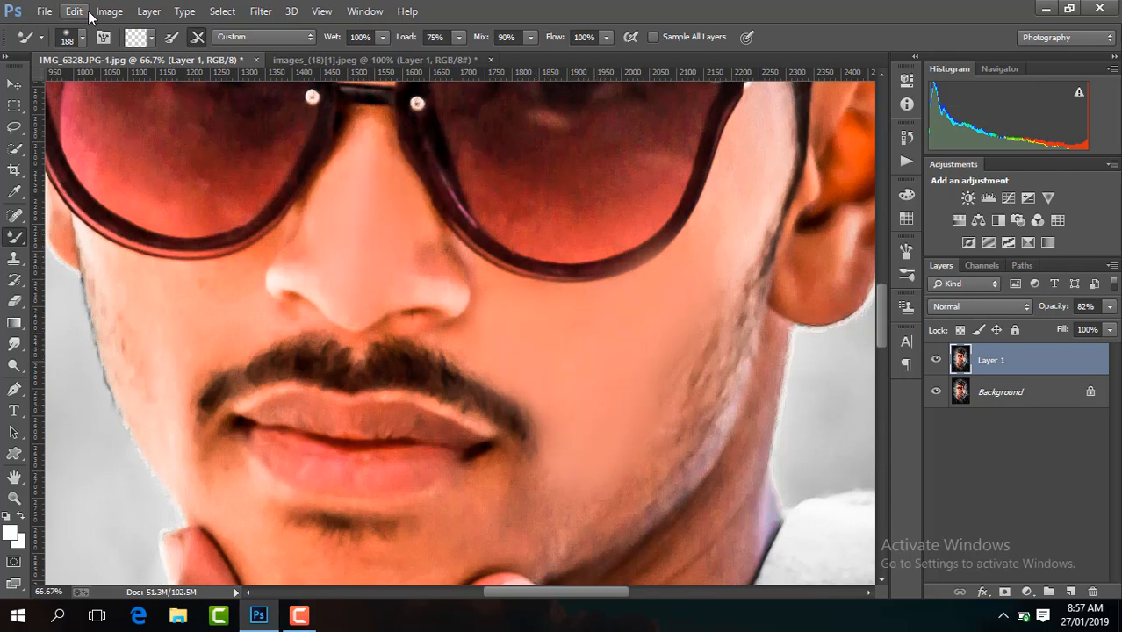
- Reduce the Mixer Brush size to 107 and blend the cheek skin along the sunglasses rim and beside the nose
{"action": "left_click", "coordinate": [74, 39]}
{"action": "left_click", "coordinate": [138, 88]}
{"action": "left_click", "coordinate": [644, 305]}
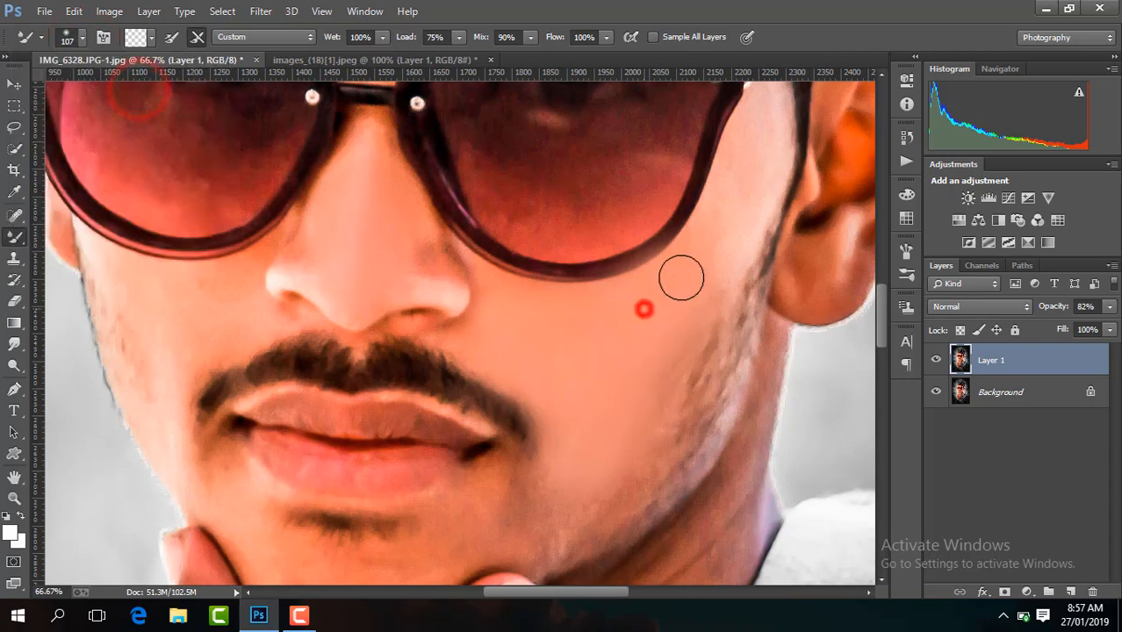
{"action": "left_click", "coordinate": [709, 266]}
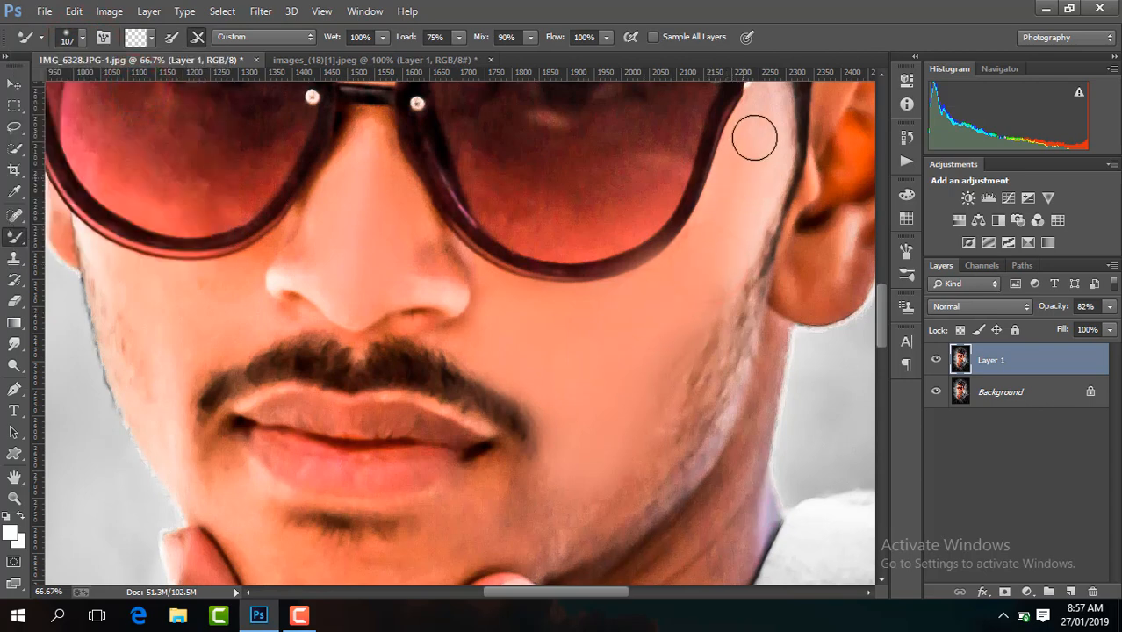
{"action": "left_click", "coordinate": [678, 315]}
{"action": "left_click", "coordinate": [564, 315]}
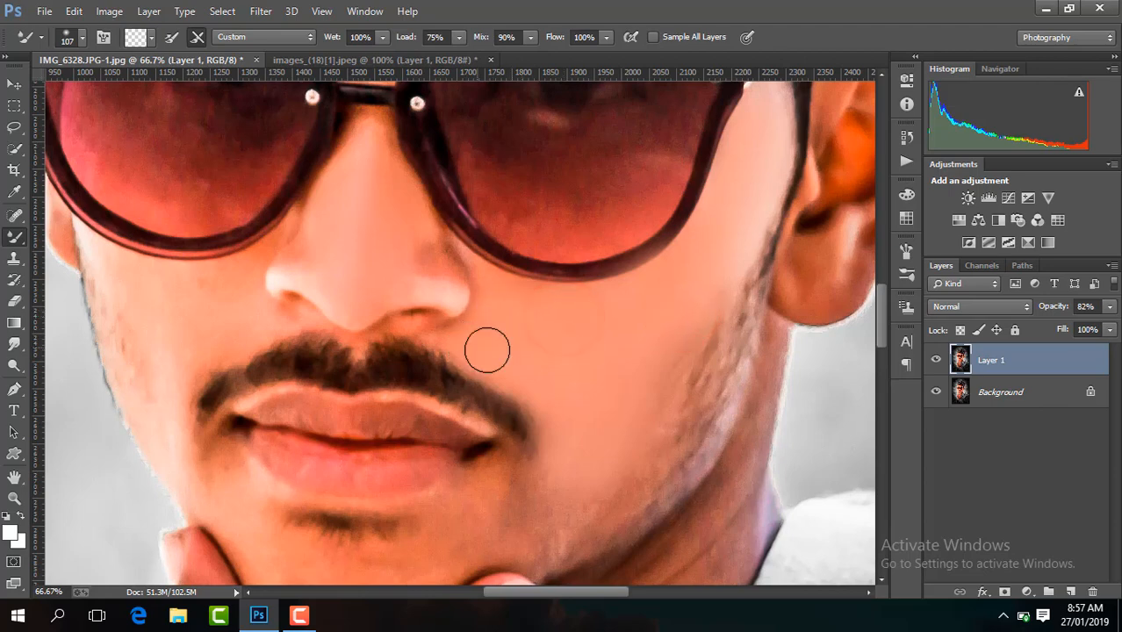
{"action": "left_click", "coordinate": [571, 316]}
- Smooth the bridge, side and tip of the nose with the Mixer Brush
{"action": "left_click", "coordinate": [376, 241]}
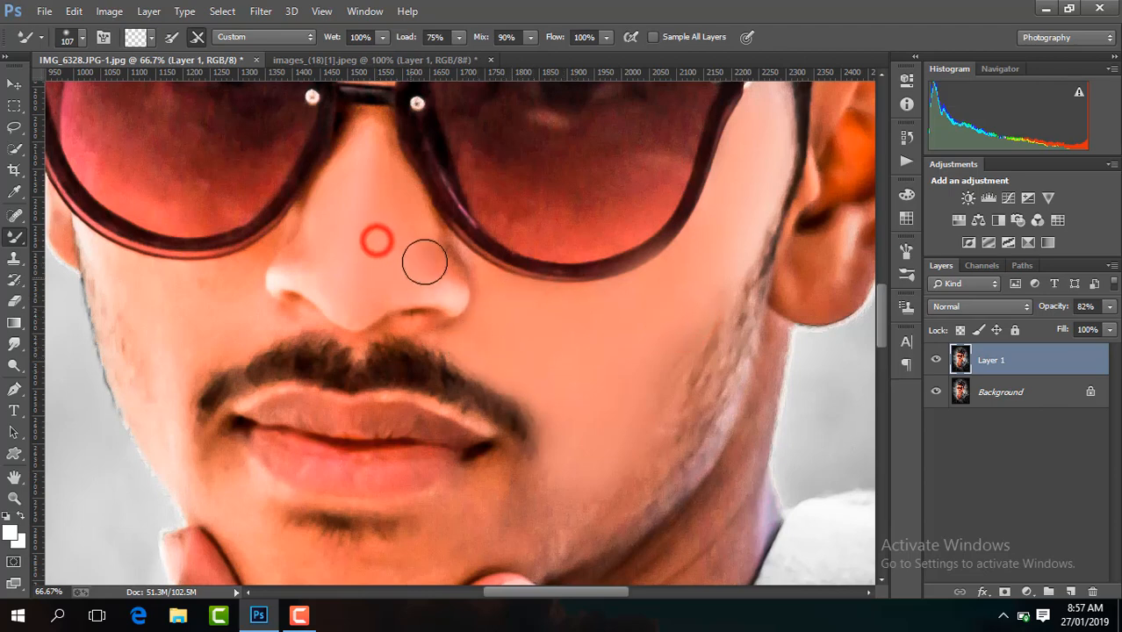
{"action": "left_click", "coordinate": [422, 258]}
{"action": "left_click", "coordinate": [372, 160]}
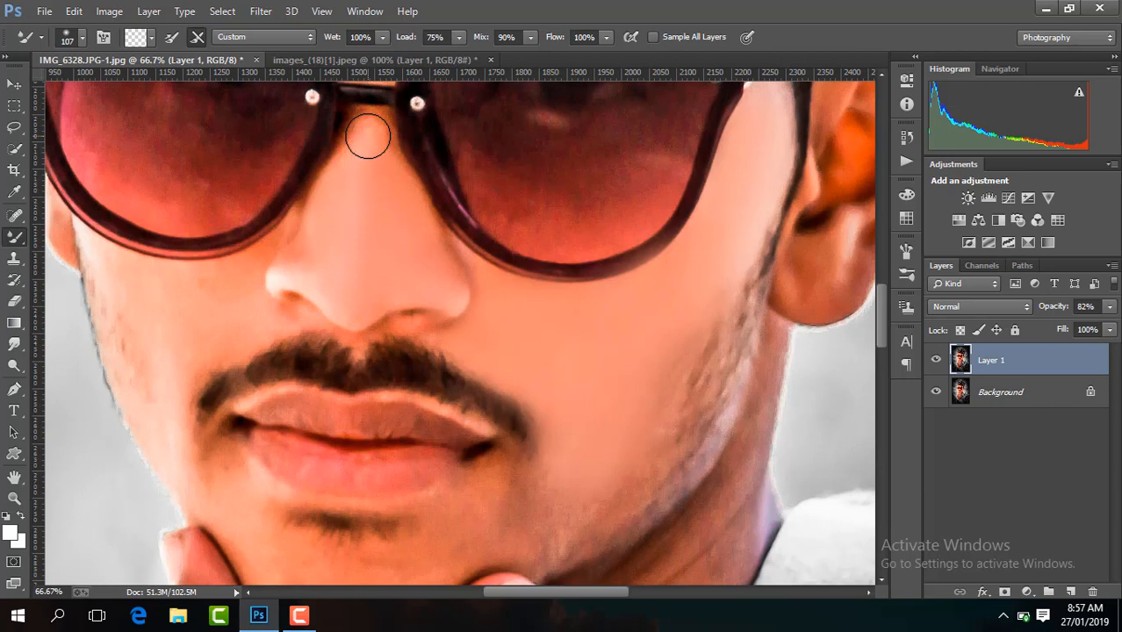
{"action": "left_click", "coordinate": [347, 192]}
{"action": "left_click", "coordinate": [342, 296]}
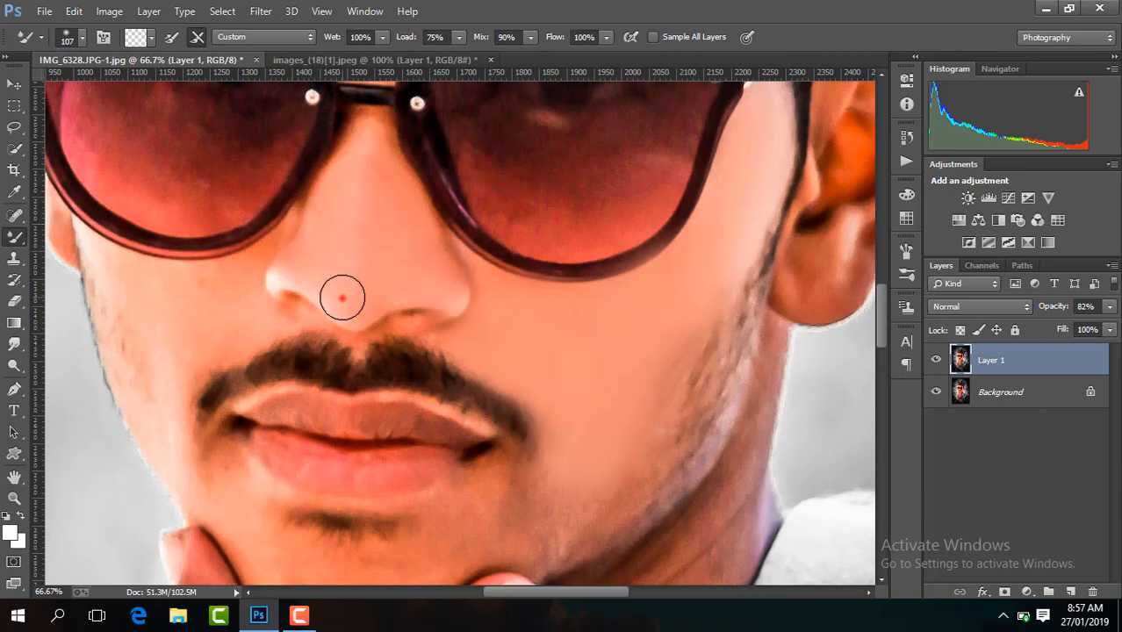
{"action": "left_click", "coordinate": [377, 234]}
{"action": "left_click", "coordinate": [370, 145]}
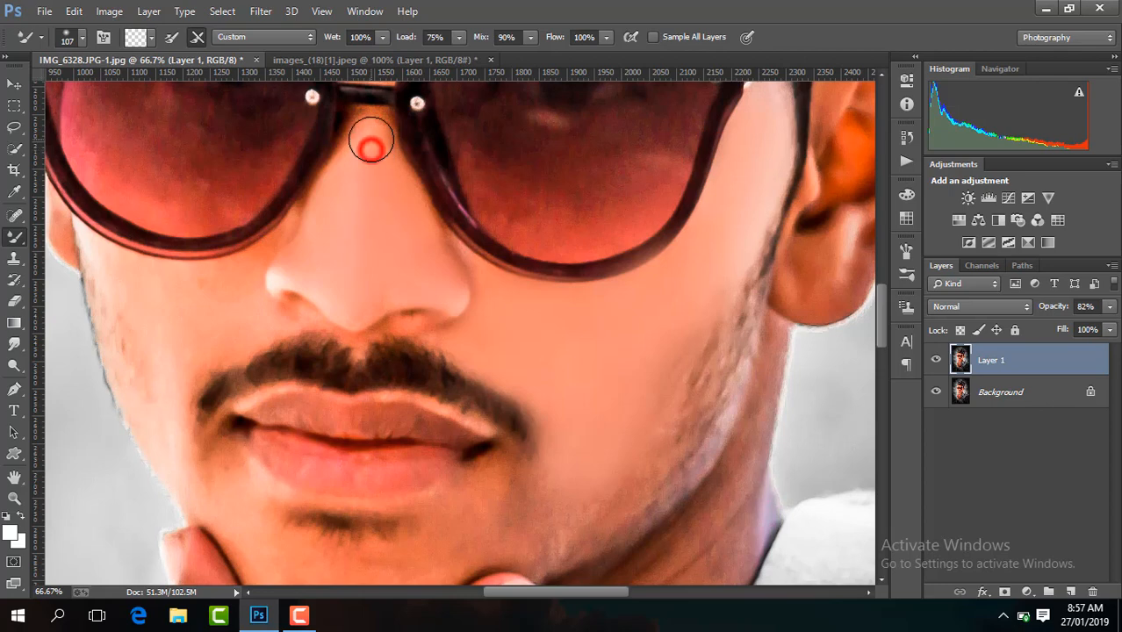
- Smooth the skin of the visible ear, from its upper rim to the lobe, with the Mixer Brush
{"action": "key", "text": "ctrl+minus"}
{"action": "key", "text": "ctrl+minus"}
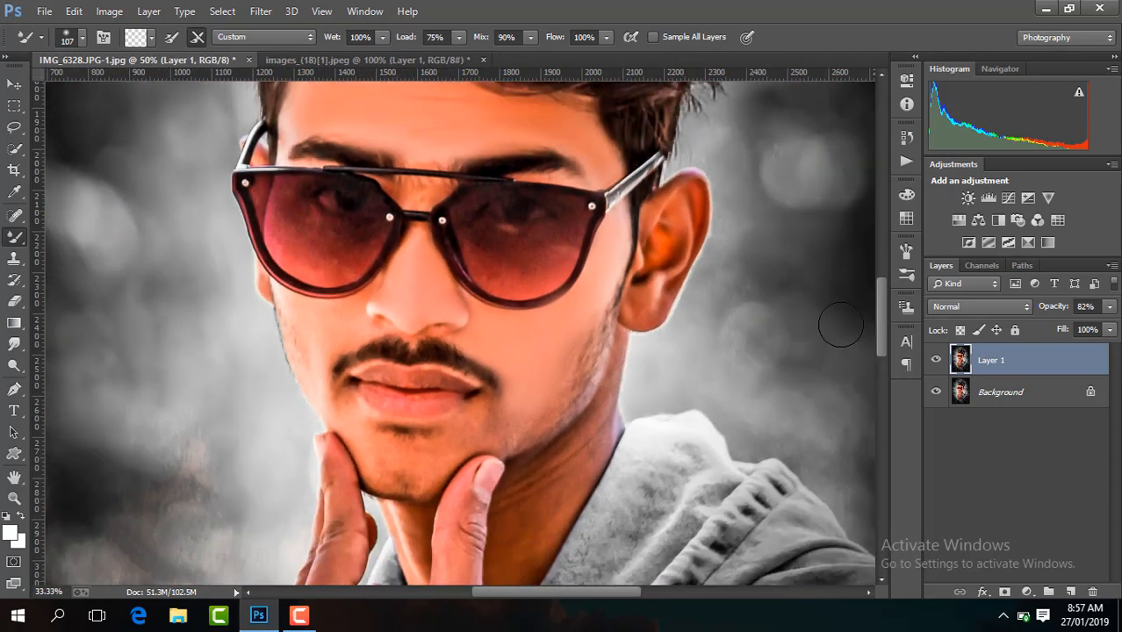
{"action": "key", "text": "ctrl+plus"}
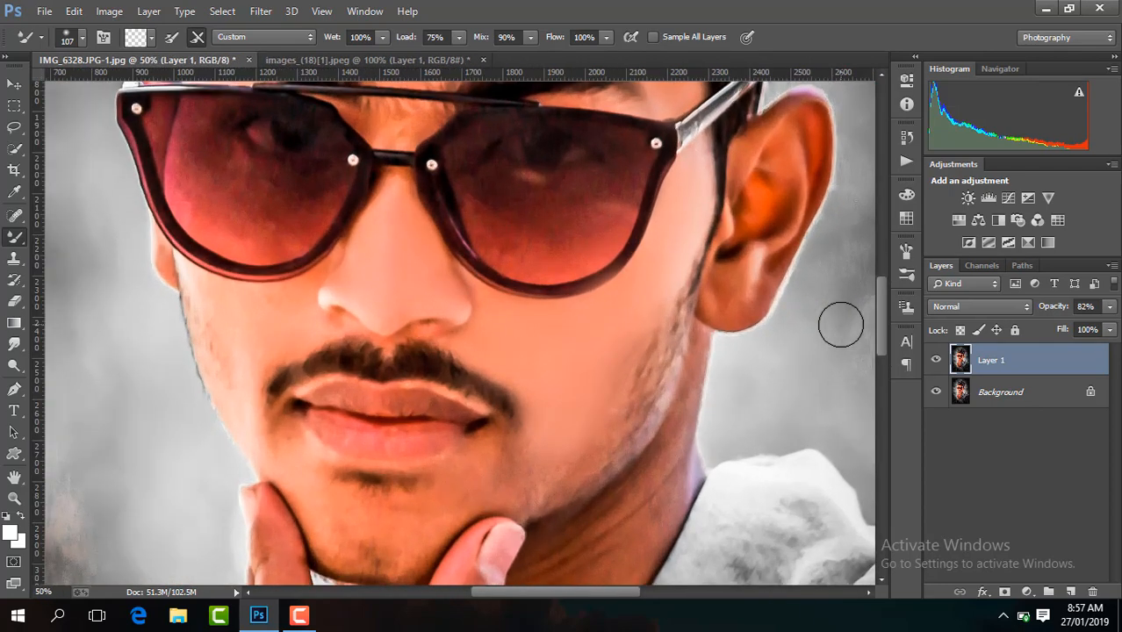
{"action": "mouse_move", "coordinate": [806, 160]}
{"action": "left_mouse_down"}
{"action": "mouse_move", "coordinate": [792, 206]}
{"action": "mouse_move", "coordinate": [790, 191]}
{"action": "mouse_move", "coordinate": [757, 211]}
{"action": "mouse_move", "coordinate": [749, 249]}
{"action": "left_mouse_up"}
{"action": "mouse_move", "coordinate": [740, 288]}
{"action": "left_mouse_down"}
{"action": "mouse_move", "coordinate": [727, 296]}
{"action": "mouse_move", "coordinate": [772, 267]}
{"action": "left_mouse_up"}
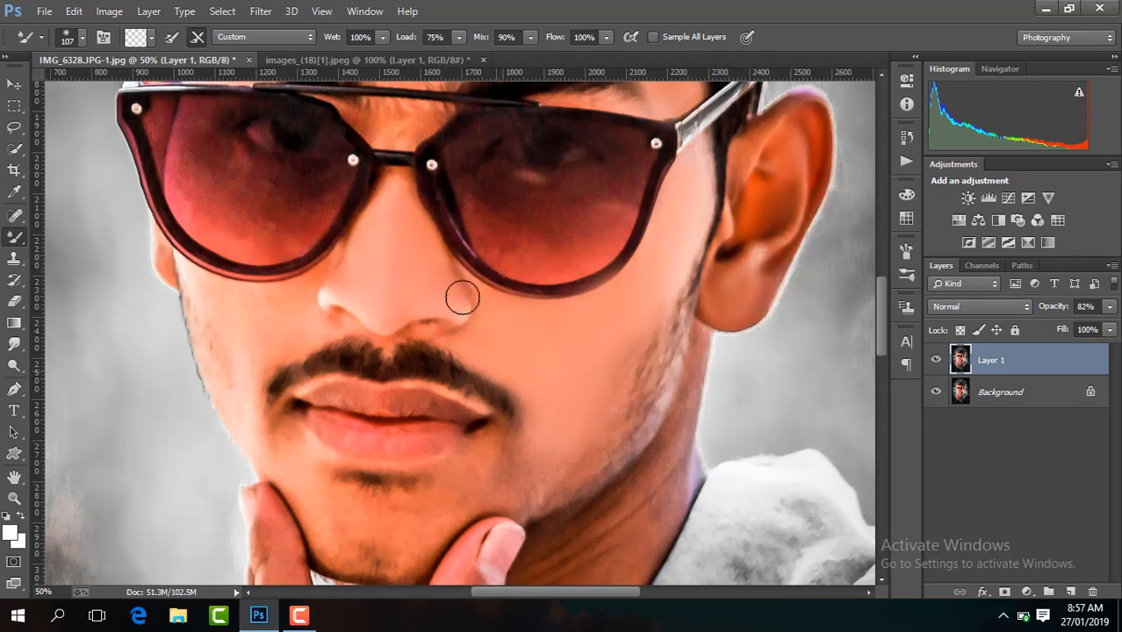
- Set the Mixer Brush size to 142 and smooth the cheek beneath the sunglasses on the side away from the ear
{"action": "left_click", "coordinate": [82, 39]}
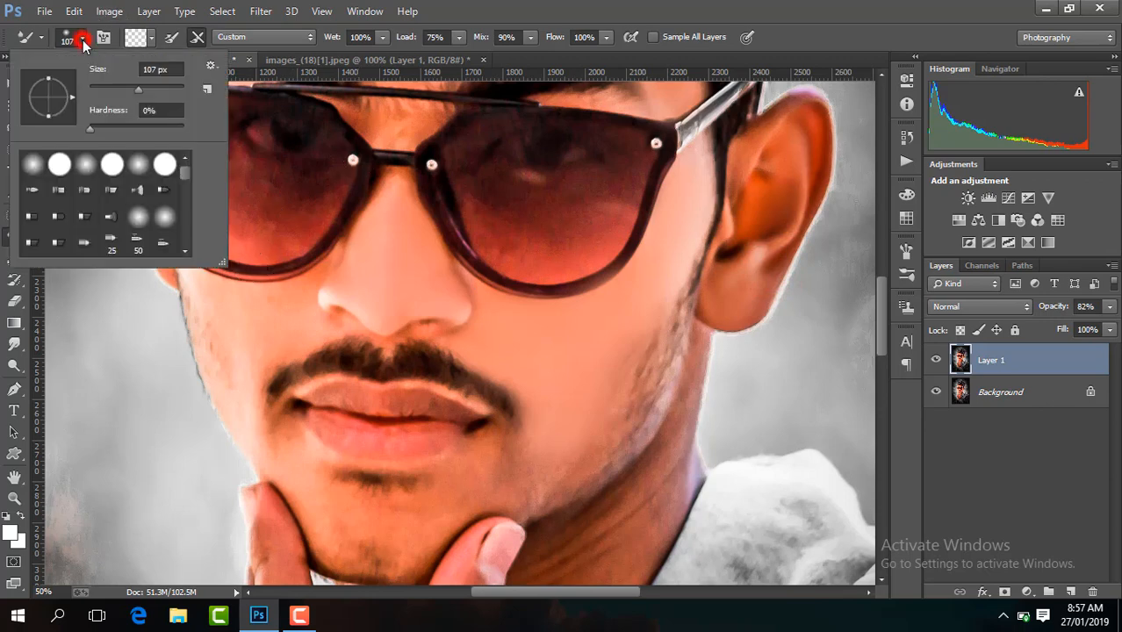
{"action": "key", "text": "ctrl+plus"}
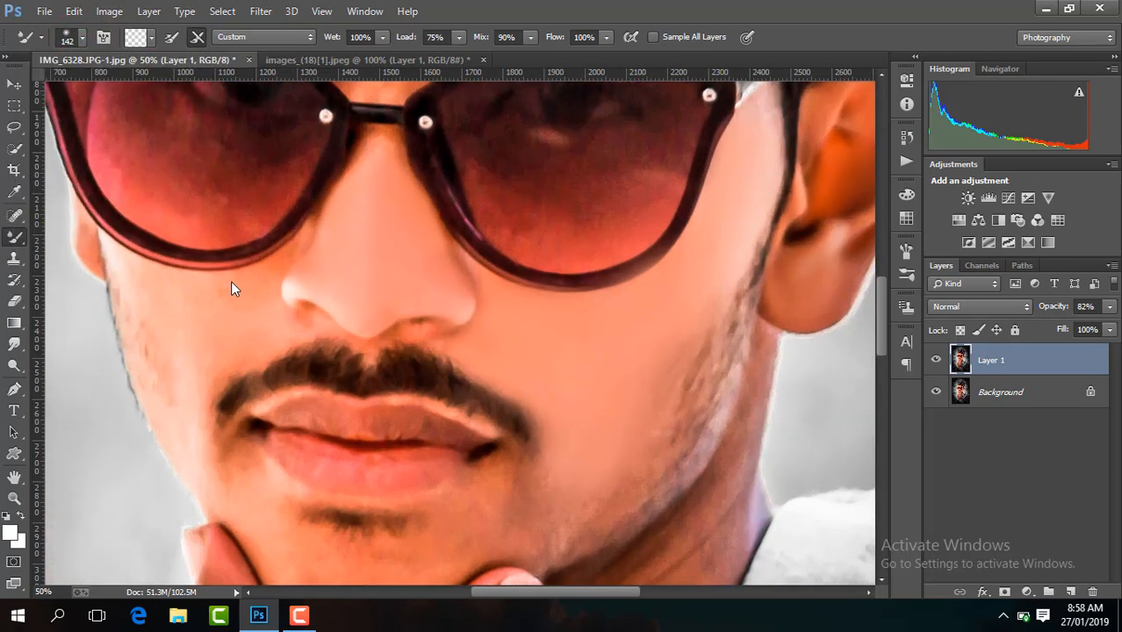
{"action": "left_click_drag", "start_coordinate": [588, 591], "coordinate": [559, 590]}
{"action": "mouse_move", "coordinate": [340, 344]}
{"action": "left_mouse_down"}
{"action": "mouse_move", "coordinate": [313, 311]}
{"action": "mouse_move", "coordinate": [289, 305]}
{"action": "mouse_move", "coordinate": [316, 370]}
{"action": "mouse_move", "coordinate": [355, 339]}
{"action": "left_mouse_up"}
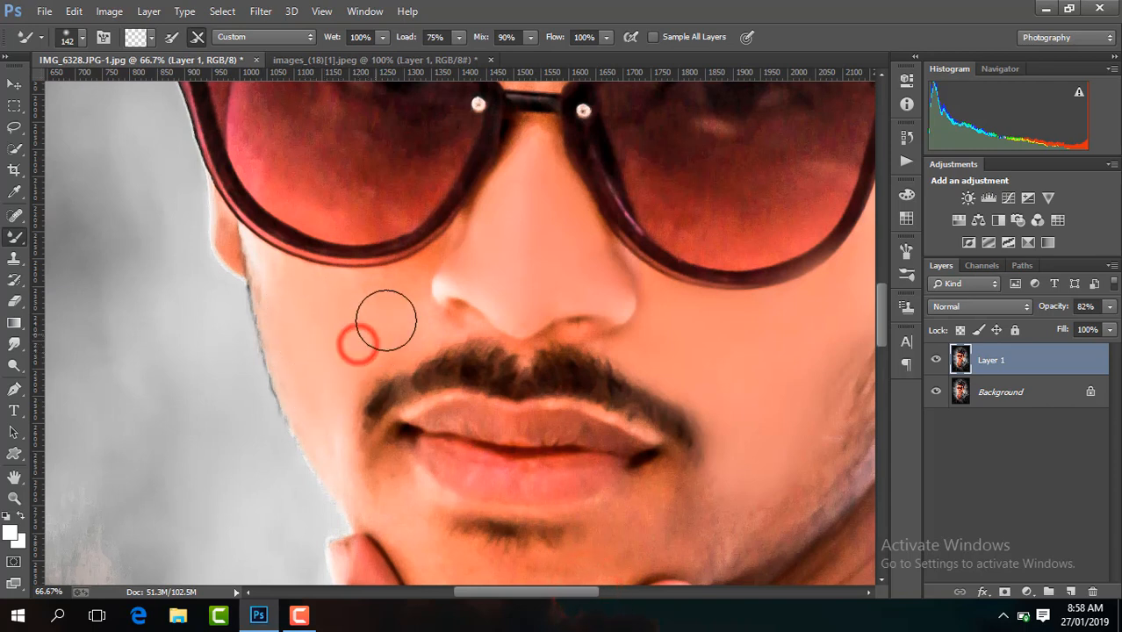
{"action": "left_click", "coordinate": [368, 322]}
{"action": "left_click", "coordinate": [295, 301]}
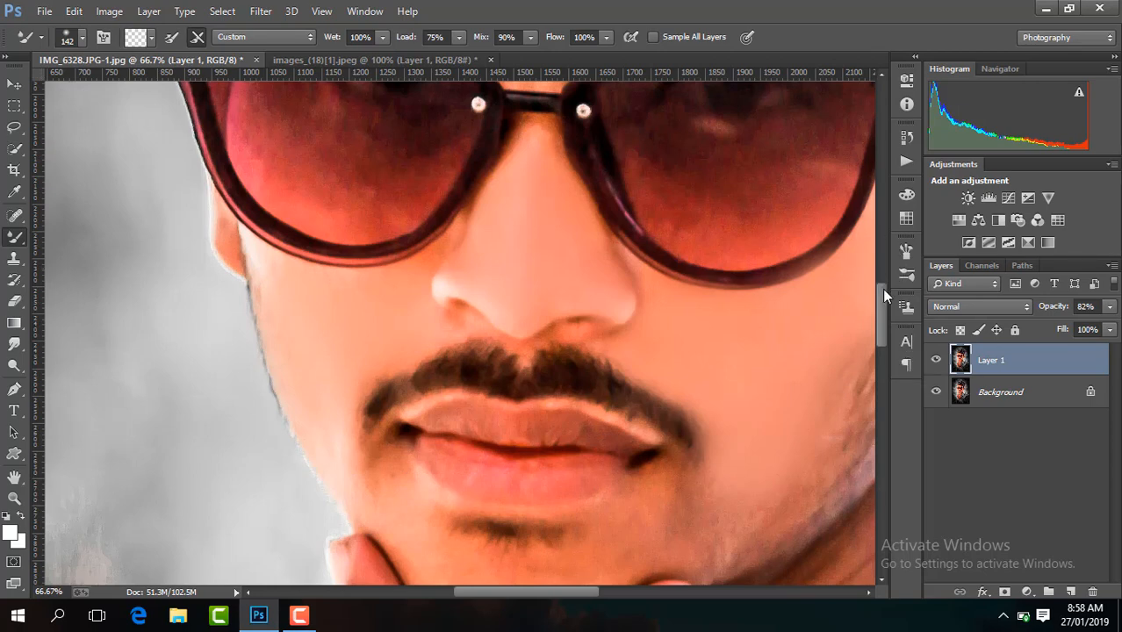
- Smooth the chin between the fingers and the ear-side cheek beside the mouth with the Mixer Brush
{"action": "left_click_drag", "start_coordinate": [883, 290], "coordinate": [883, 303]}
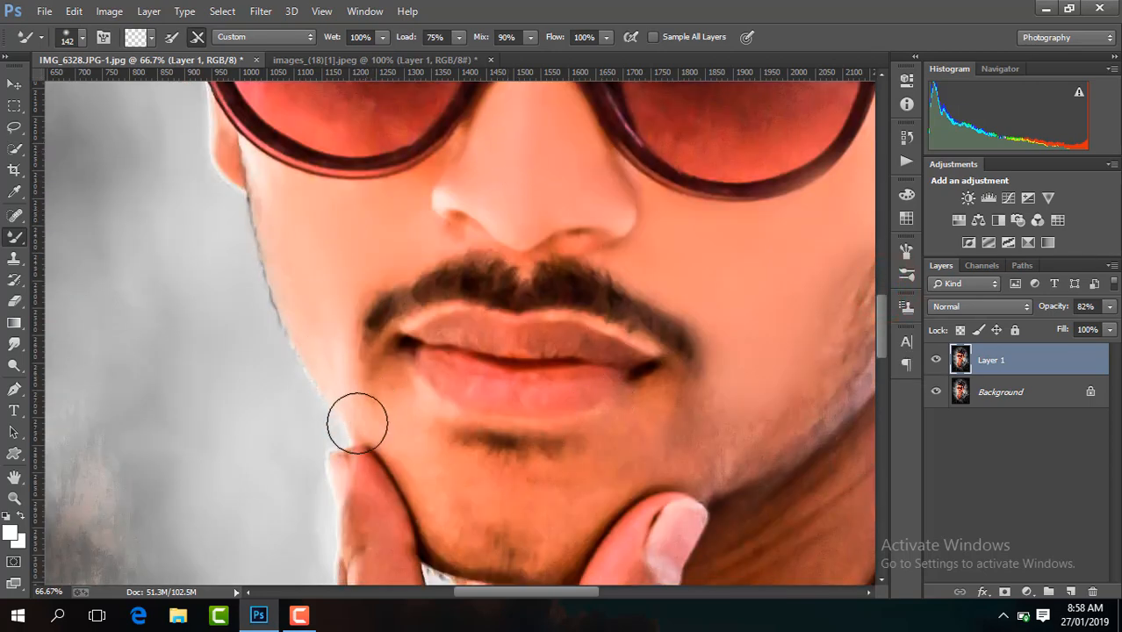
{"action": "left_click", "coordinate": [431, 463]}
{"action": "left_click", "coordinate": [432, 474]}
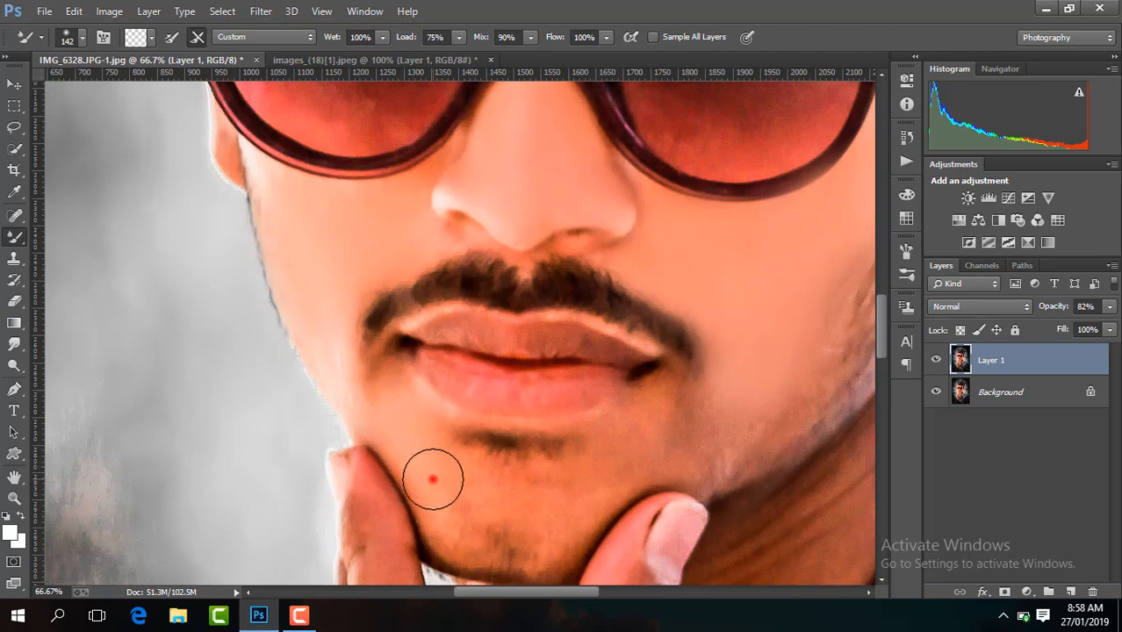
{"action": "left_click", "coordinate": [509, 510]}
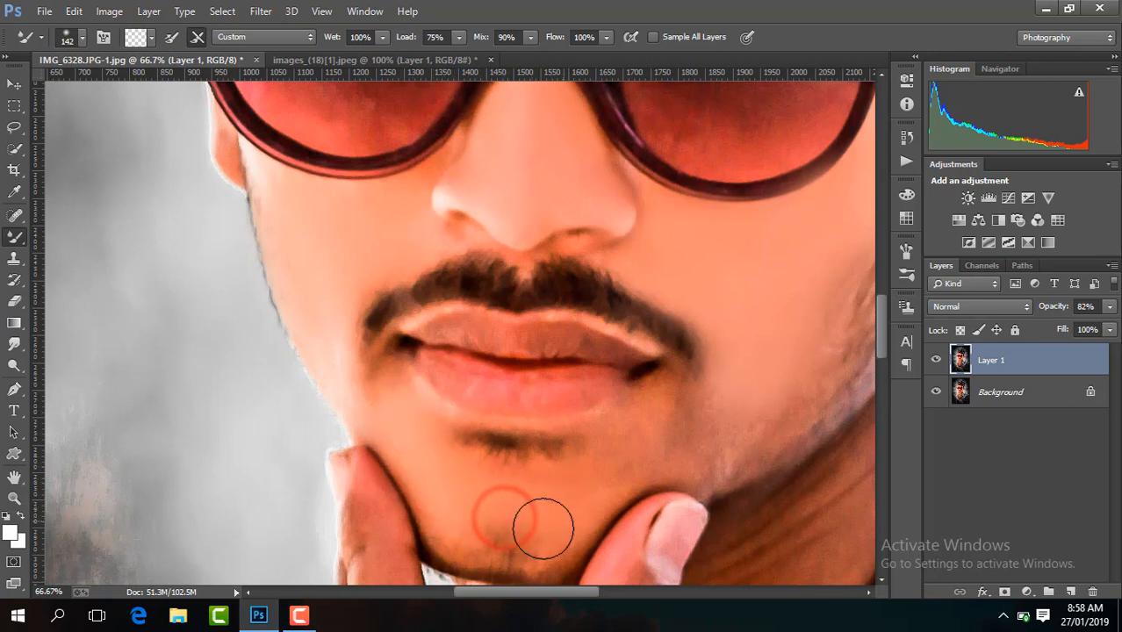
{"action": "left_click", "coordinate": [611, 477]}
{"action": "left_click", "coordinate": [569, 492]}
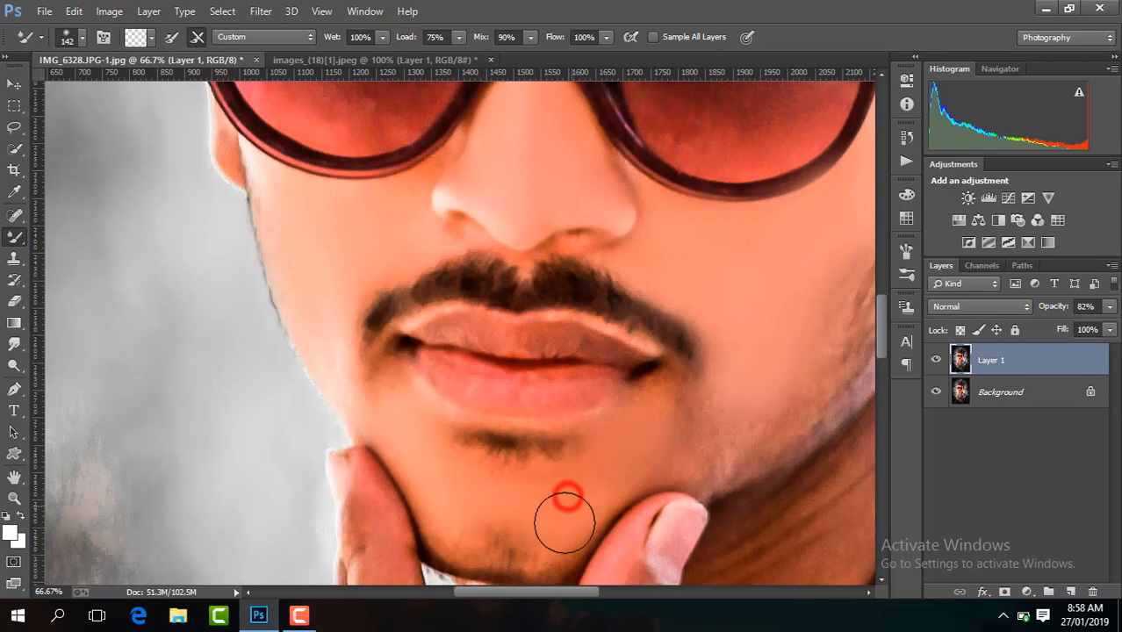
{"action": "left_click", "coordinate": [516, 519]}
{"action": "left_click", "coordinate": [576, 507]}
{"action": "left_click", "coordinate": [765, 369]}
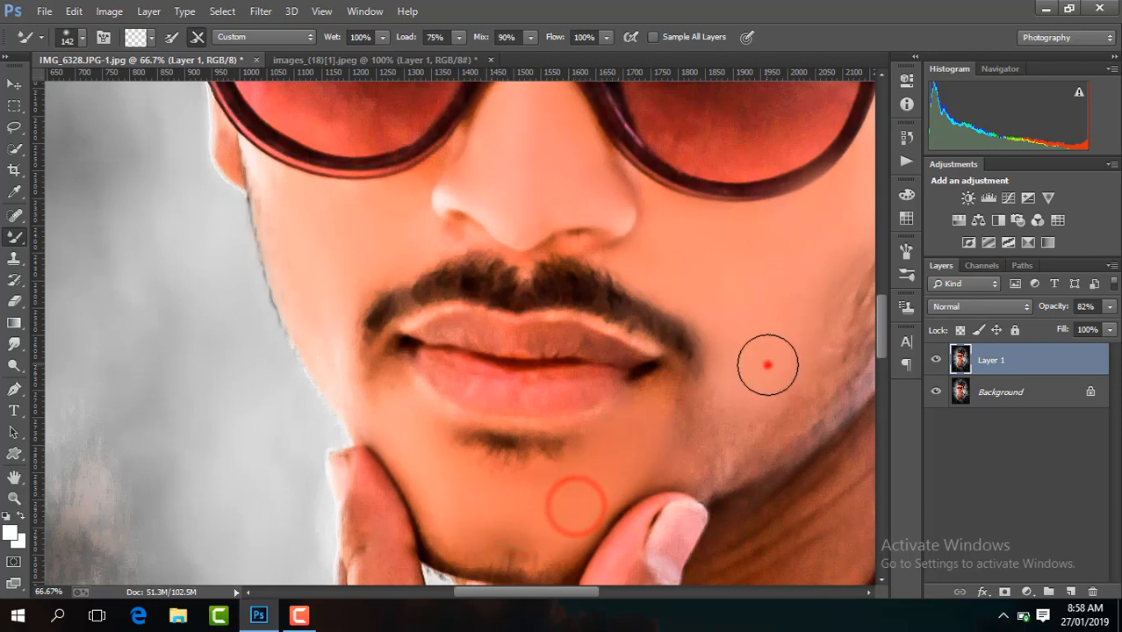
{"action": "left_click", "coordinate": [734, 410]}
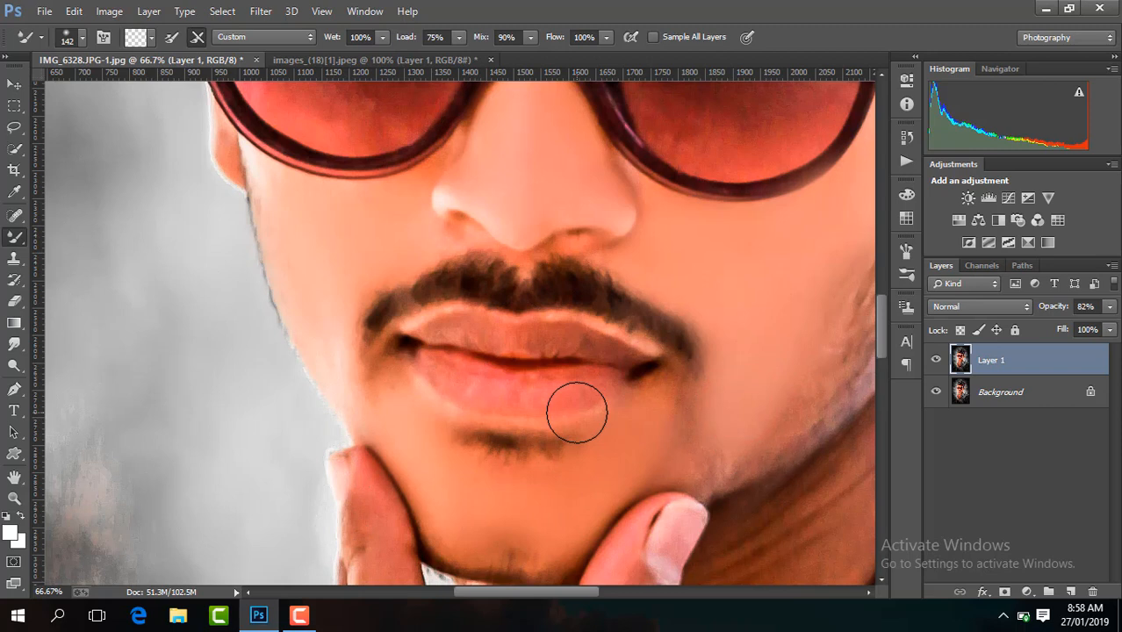
- Reduce the Mixer Brush size to 87 px and blend the skin between the sunglasses rim and the nostril
{"action": "left_click", "coordinate": [86, 44]}
{"action": "left_click", "coordinate": [133, 91]}
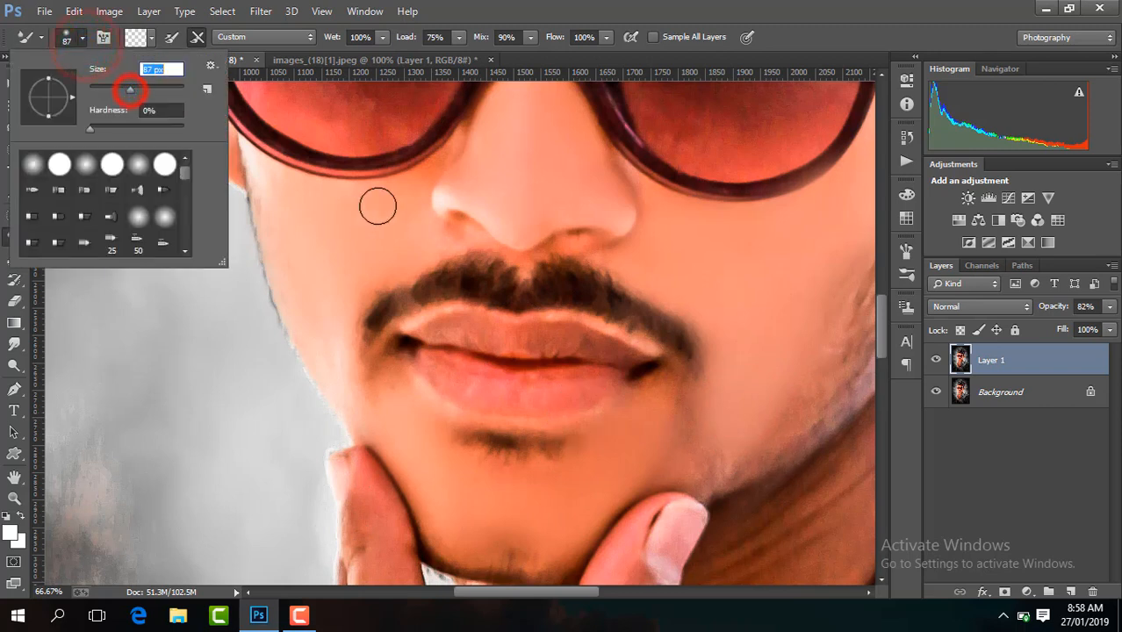
{"action": "left_click", "coordinate": [389, 209]}
{"action": "left_click", "coordinate": [451, 181]}
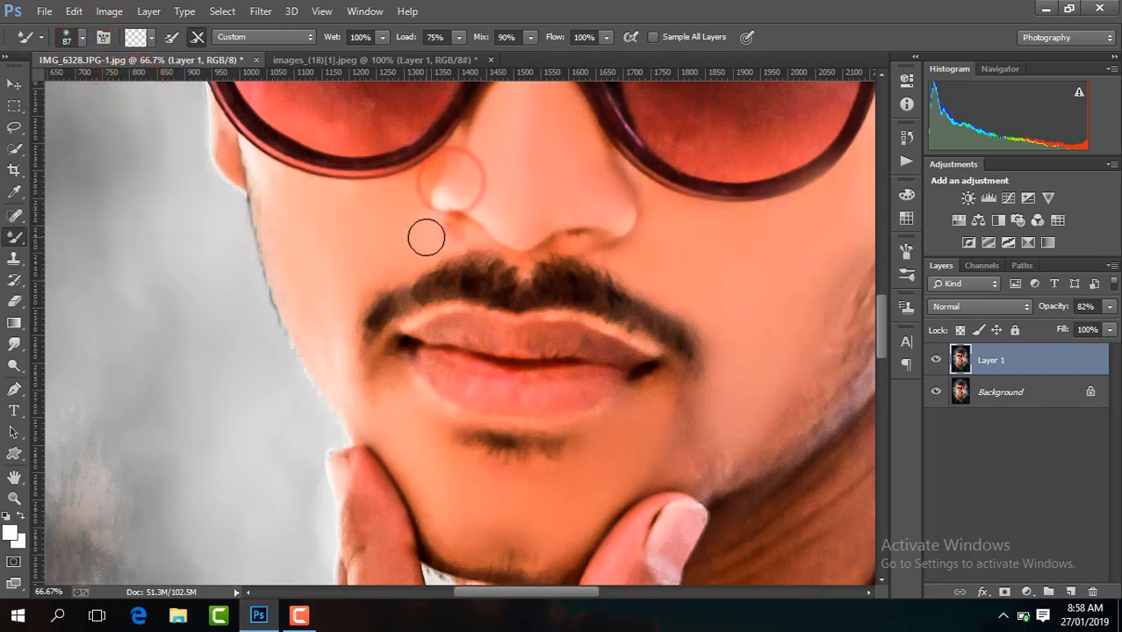
- Compare the whole portrait before and after the skin smoothing by toggling the visibility of Layer 1
{"action": "key", "text": "ctrl+minus"}
{"action": "key", "text": "ctrl+minus"}
{"action": "key", "text": "ctrl+minus"}
{"action": "key", "text": "ctrl+minus"}
{"action": "key", "text": "ctrl+minus"}
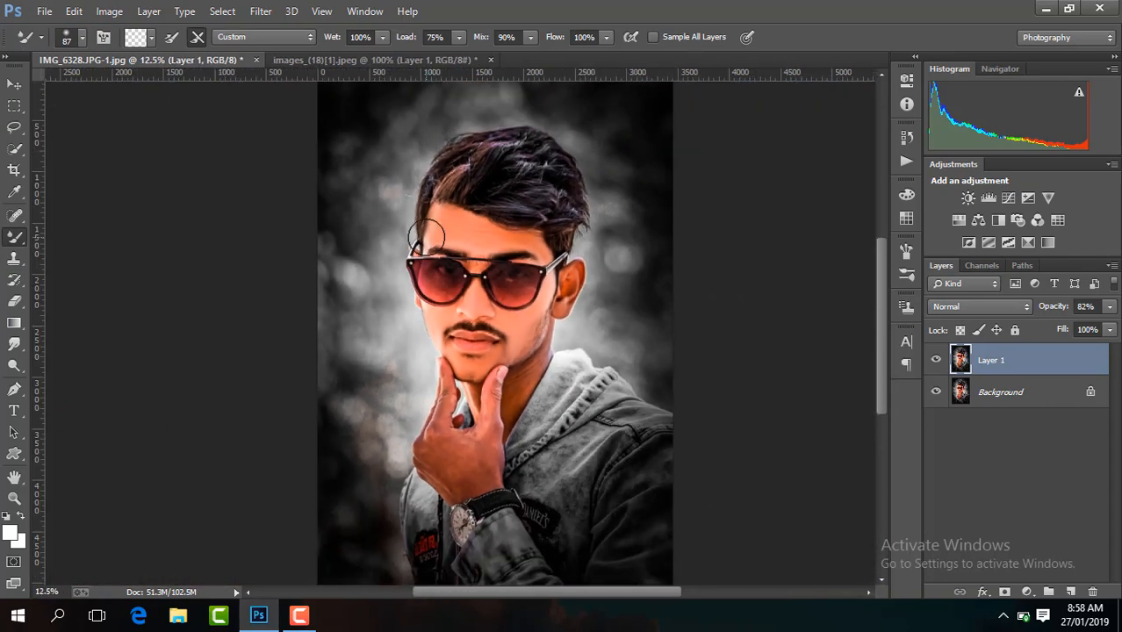
{"action": "left_click", "coordinate": [937, 361]}
{"action": "left_click", "coordinate": [937, 361]}
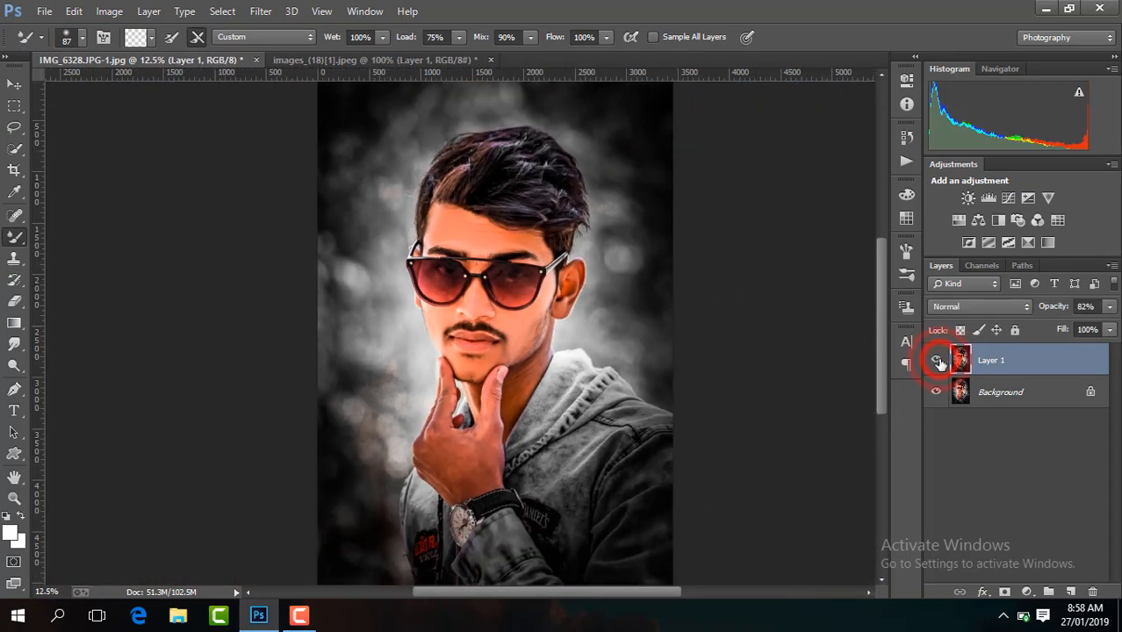
{"action": "left_click", "coordinate": [937, 361]}
{"action": "left_click", "coordinate": [937, 361]}
- Set the Mixer Brush size to 156 and smooth the neck skin between the jaw, the thumb and the hood
{"action": "key", "text": "ctrl+plus"}
{"action": "key", "text": "ctrl+plus"}
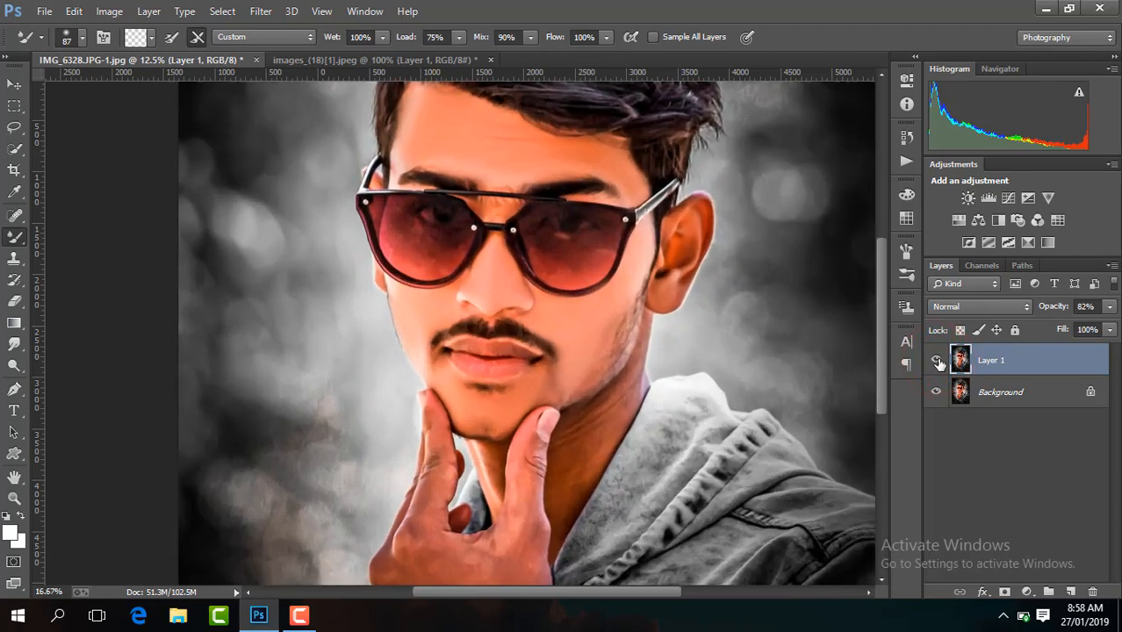
{"action": "key", "text": "ctrl+plus"}
{"action": "key", "text": "ctrl+plus"}
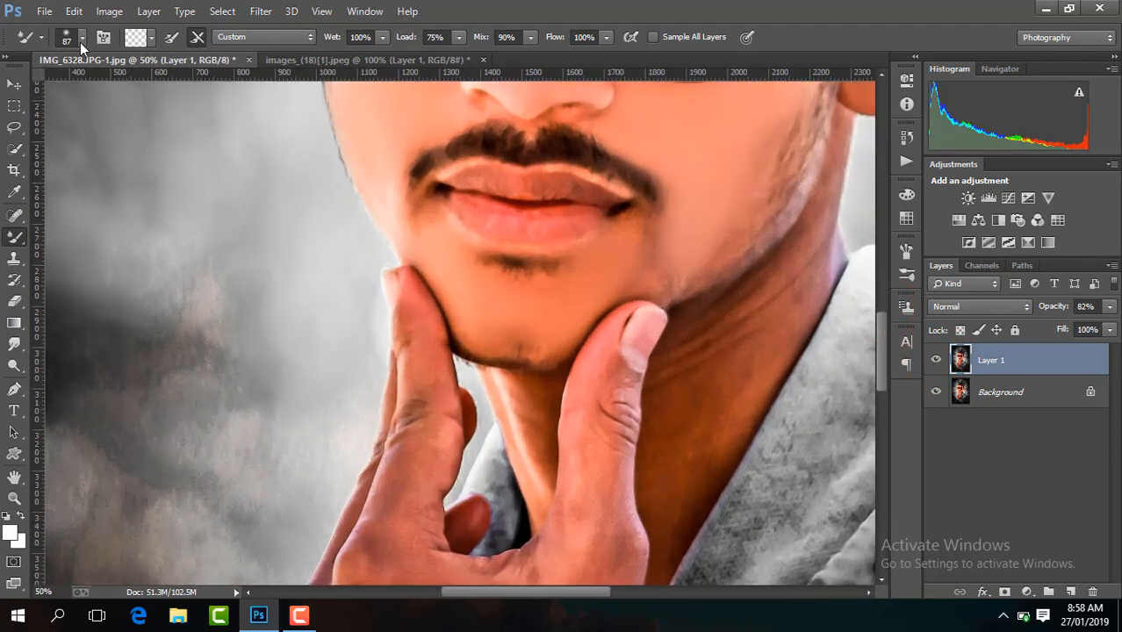
{"action": "left_click", "coordinate": [80, 42]}
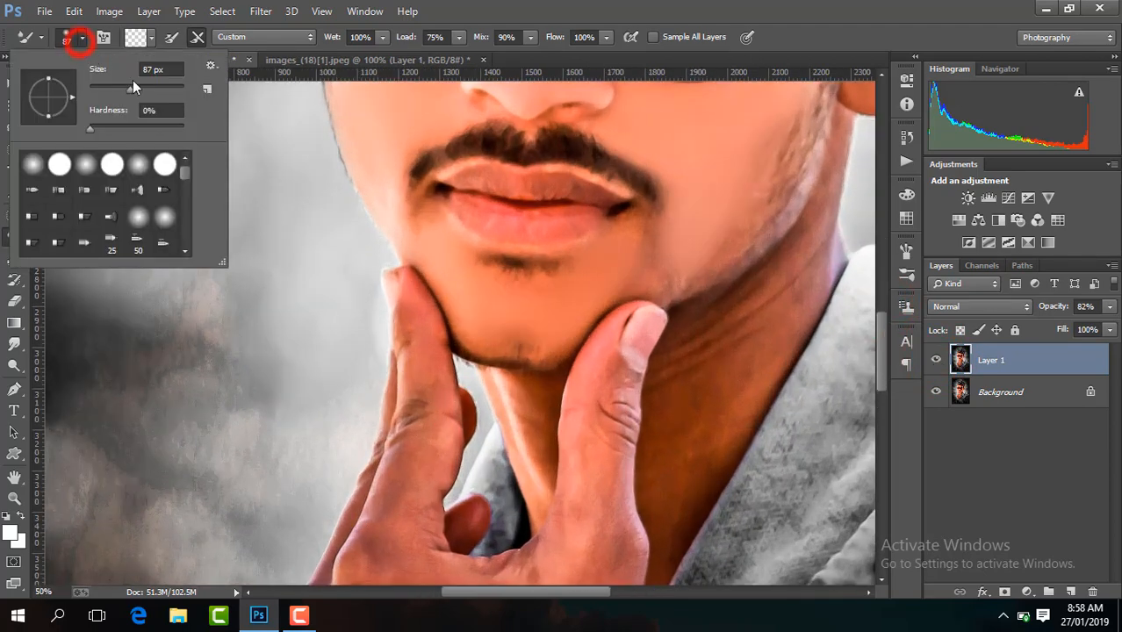
{"action": "left_click_drag", "start_coordinate": [137, 88], "coordinate": [142, 89]}
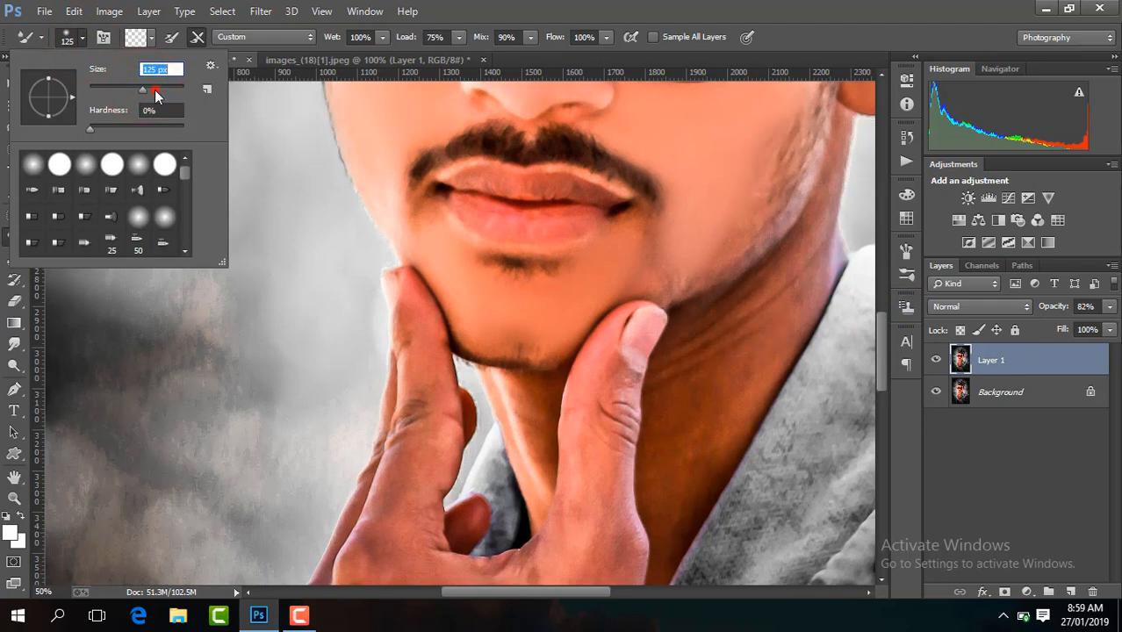
{"action": "left_click", "coordinate": [779, 321]}
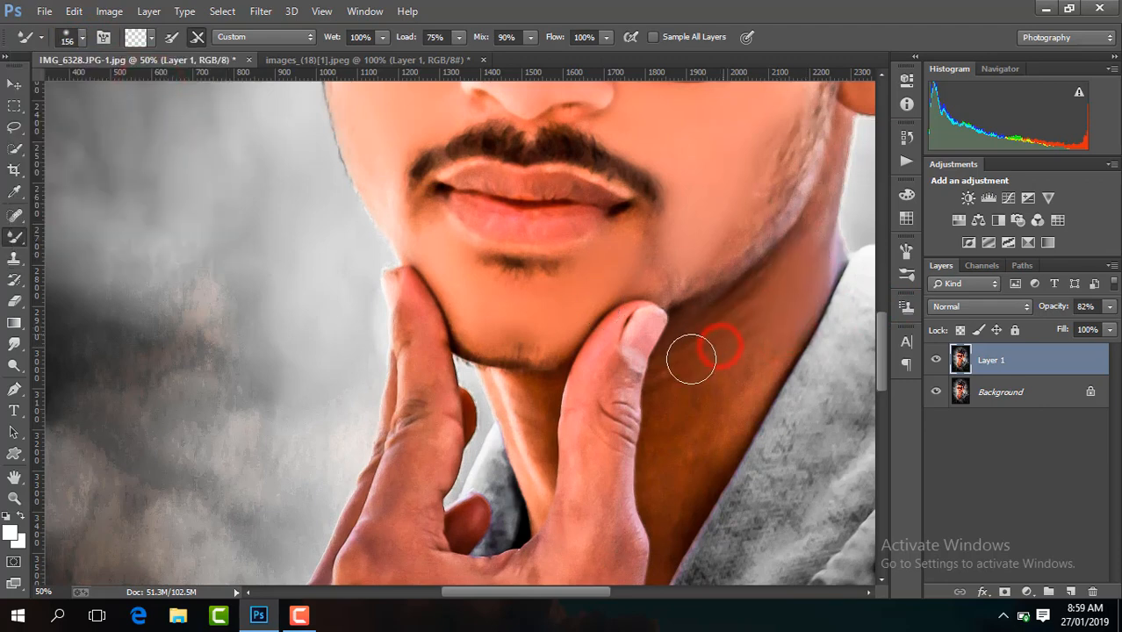
{"action": "left_click", "coordinate": [715, 379]}
{"action": "left_click", "coordinate": [728, 420]}
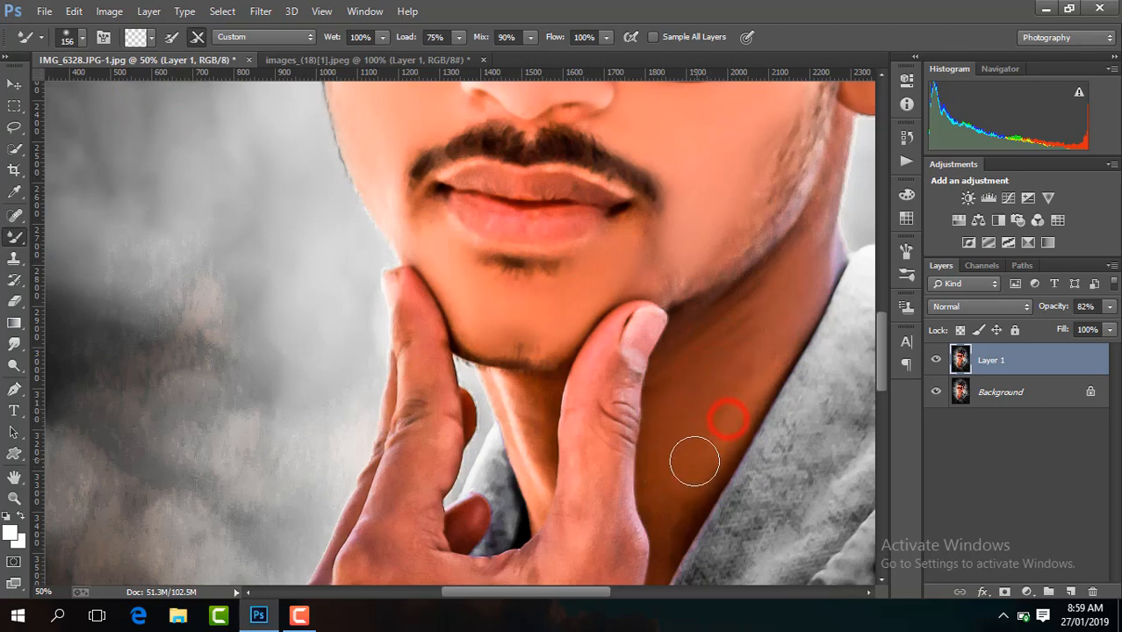
{"action": "left_click", "coordinate": [766, 341]}
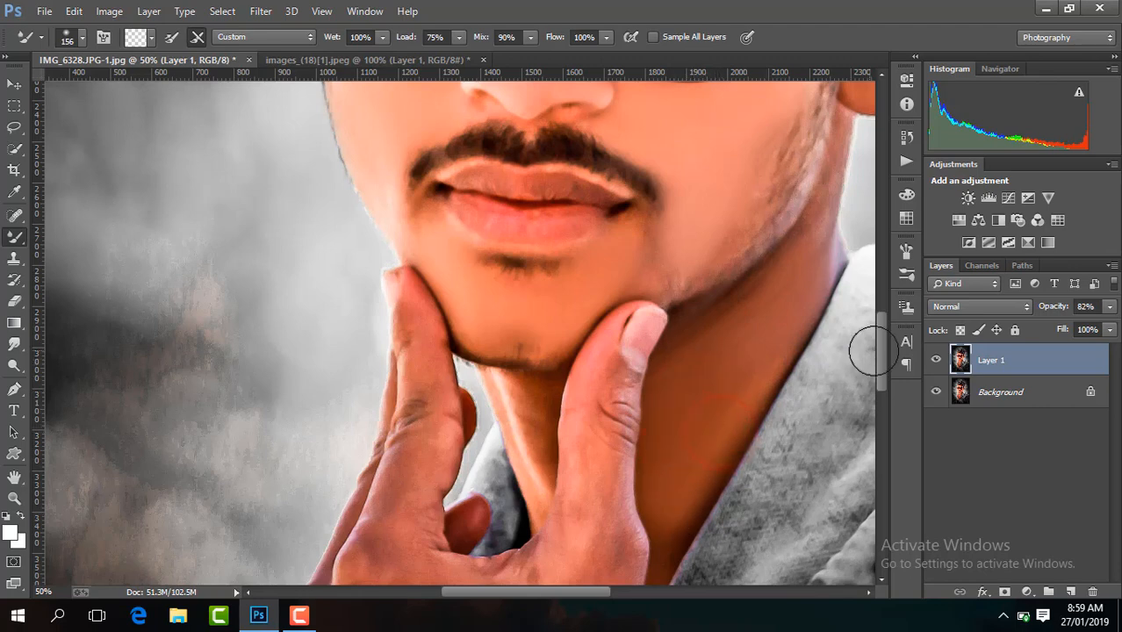
- Smooth the thumb, the knuckle area and the raised finger of the hand with the Mixer Brush
{"action": "left_click_drag", "start_coordinate": [880, 362], "coordinate": [876, 393]}
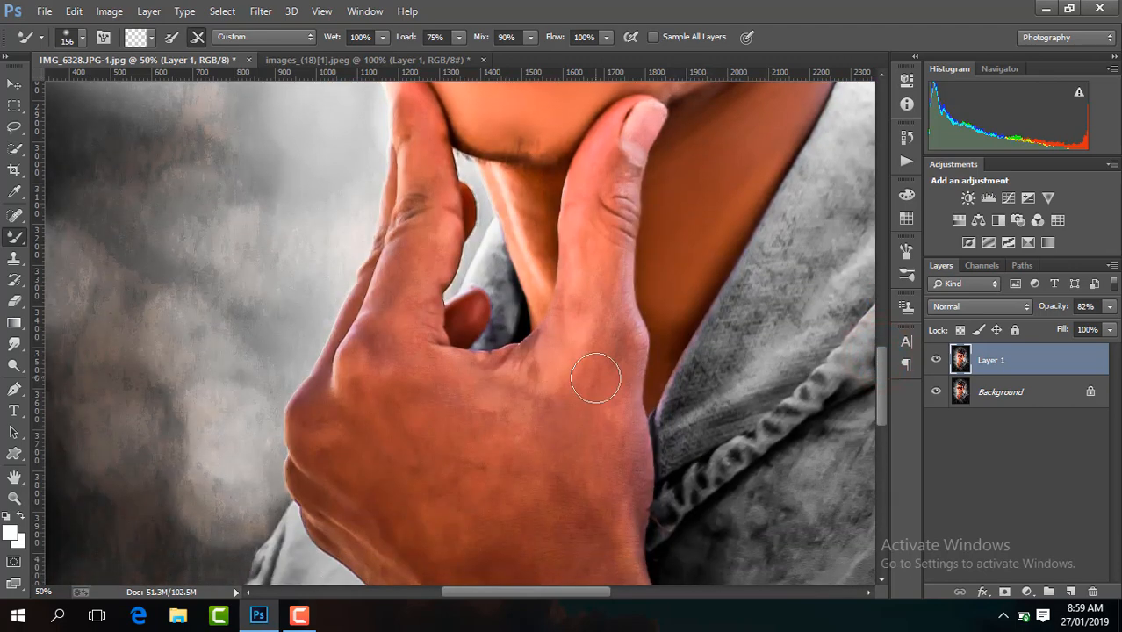
{"action": "key", "text": "ctrl+minus"}
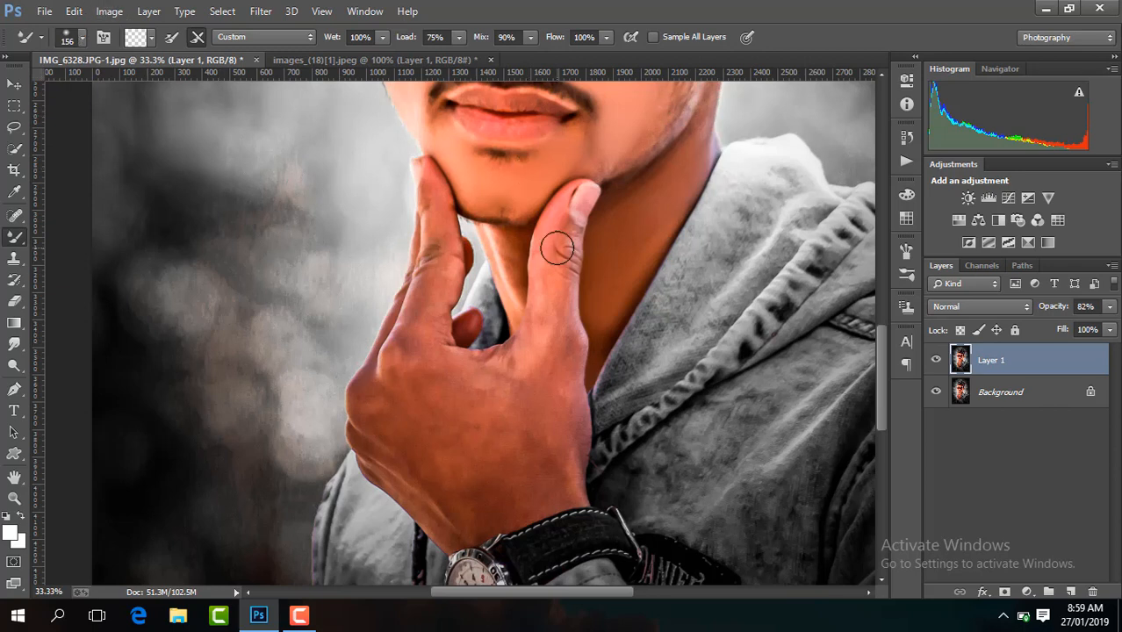
{"action": "left_click_drag", "start_coordinate": [557, 248], "coordinate": [559, 361]}
{"action": "mouse_move", "coordinate": [567, 299]}
{"action": "left_mouse_down"}
{"action": "mouse_move", "coordinate": [554, 359]}
{"action": "mouse_move", "coordinate": [508, 361]}
{"action": "left_mouse_up"}
{"action": "mouse_move", "coordinate": [405, 361]}
{"action": "left_mouse_down"}
{"action": "mouse_move", "coordinate": [439, 290]}
{"action": "mouse_move", "coordinate": [438, 221]}
{"action": "left_mouse_up"}
- Enlarge the Mixer Brush to 202 and then 367, blending the skin on the back of the hand
{"action": "left_click", "coordinate": [81, 37]}
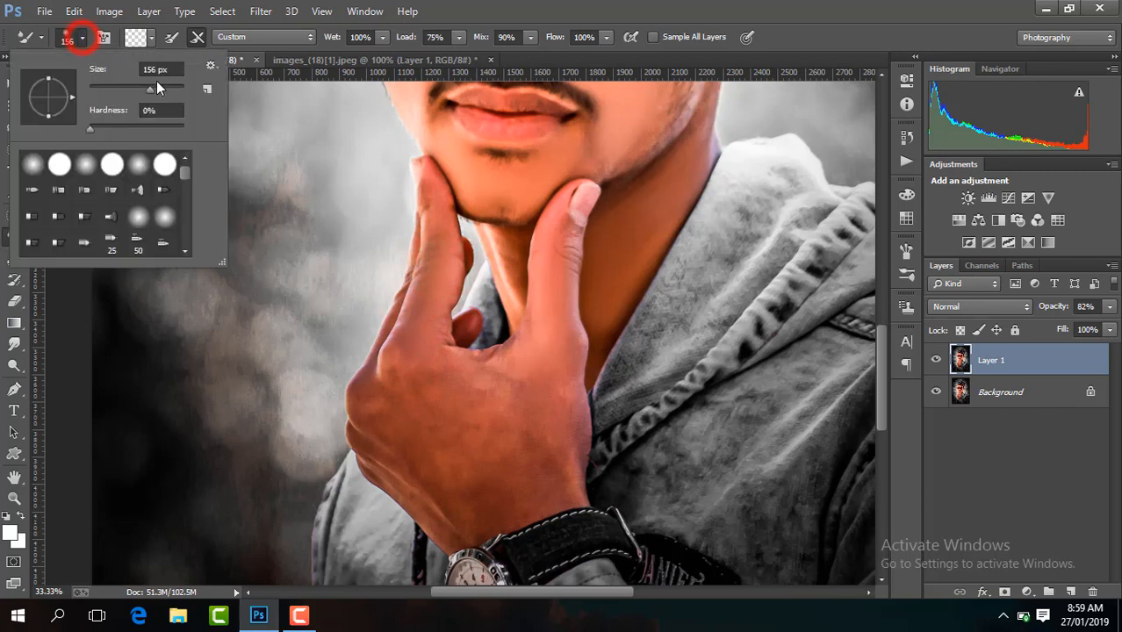
{"action": "left_click", "coordinate": [433, 433]}
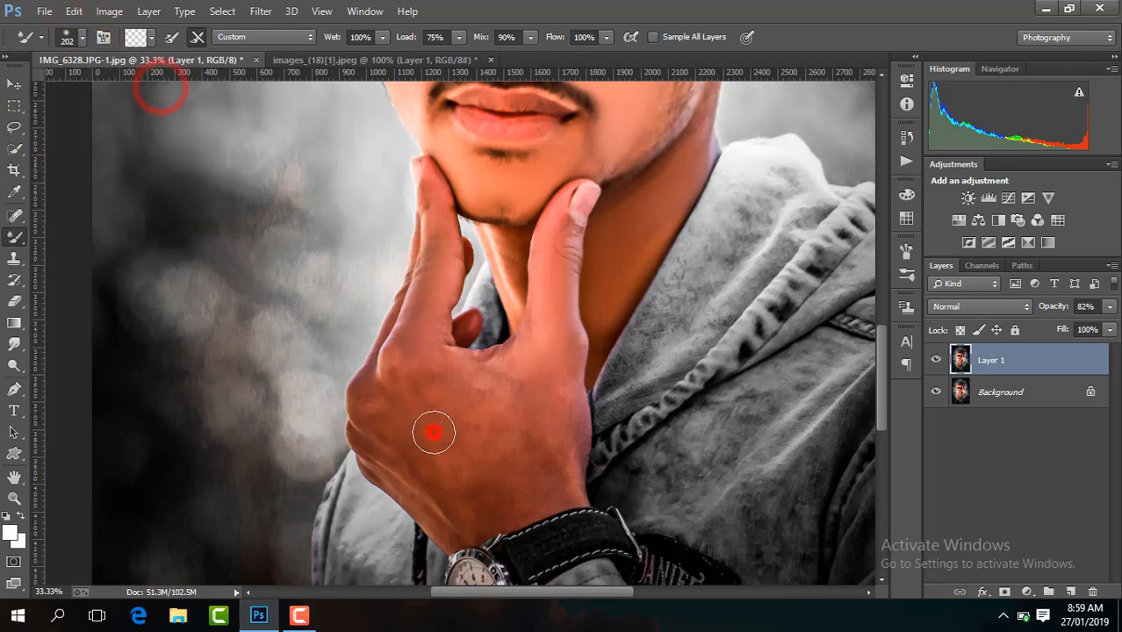
{"action": "left_click", "coordinate": [81, 38]}
{"action": "left_click", "coordinate": [425, 414]}
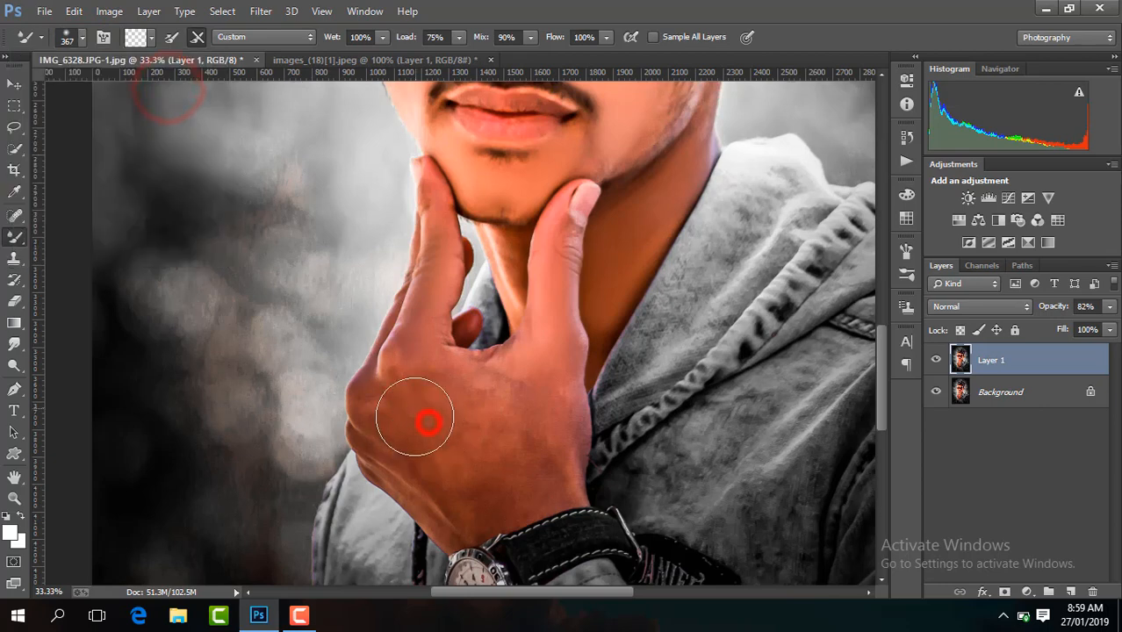
{"action": "left_click", "coordinate": [514, 477]}
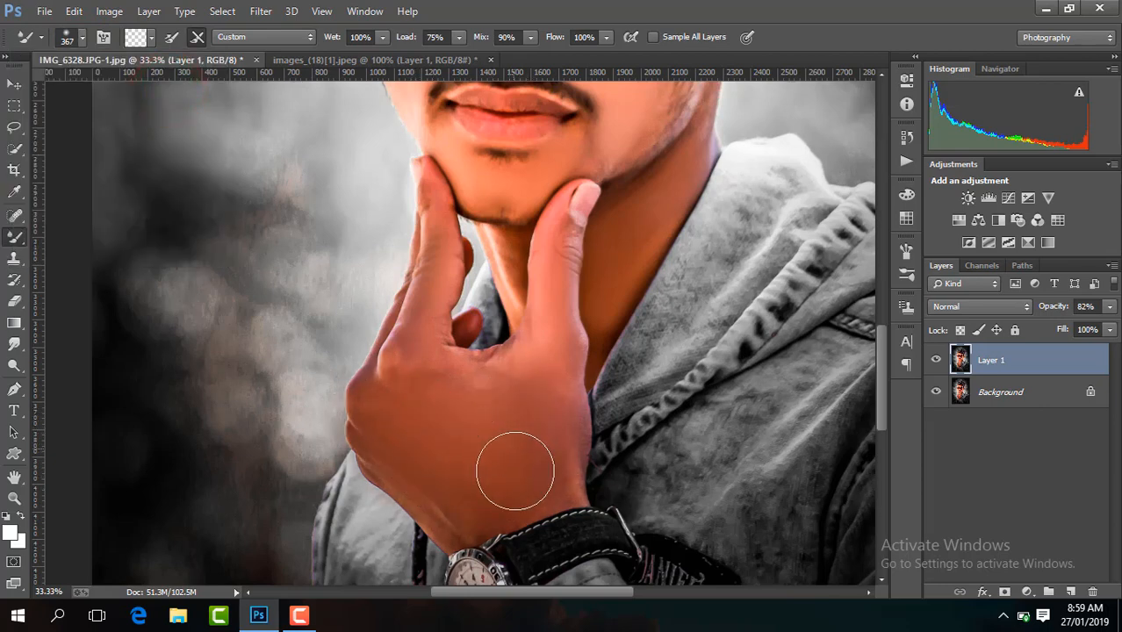
- Merge the visible layers of the portrait into one
{"action": "scroll", "coordinate": [515, 471], "scroll_direction": "down", "scroll_amount": 4}
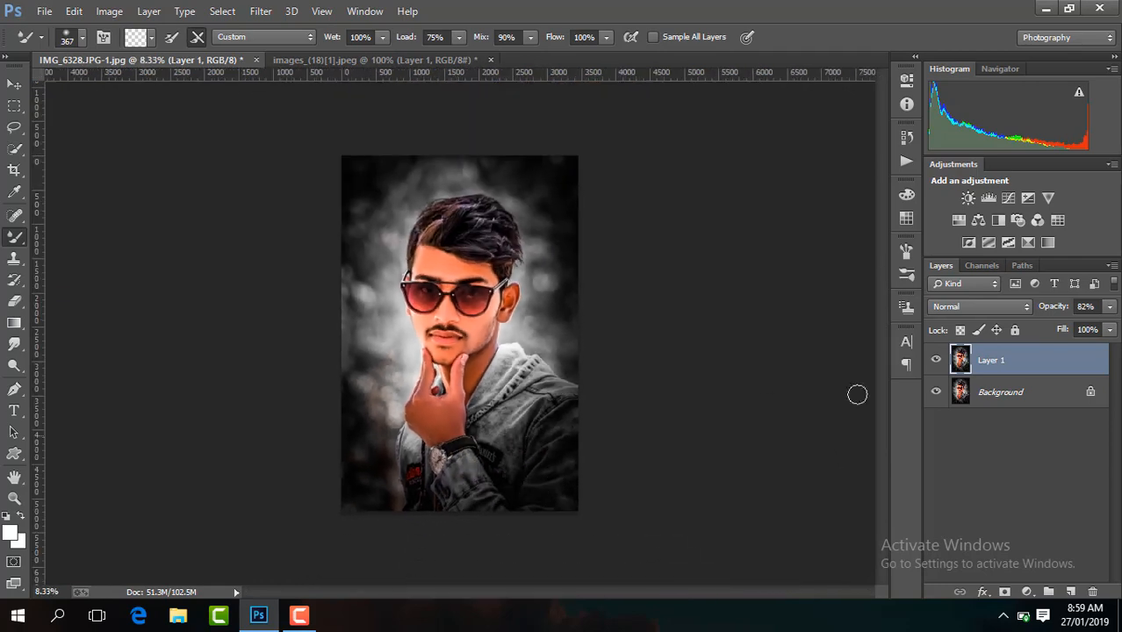
{"action": "right_click", "coordinate": [942, 360]}
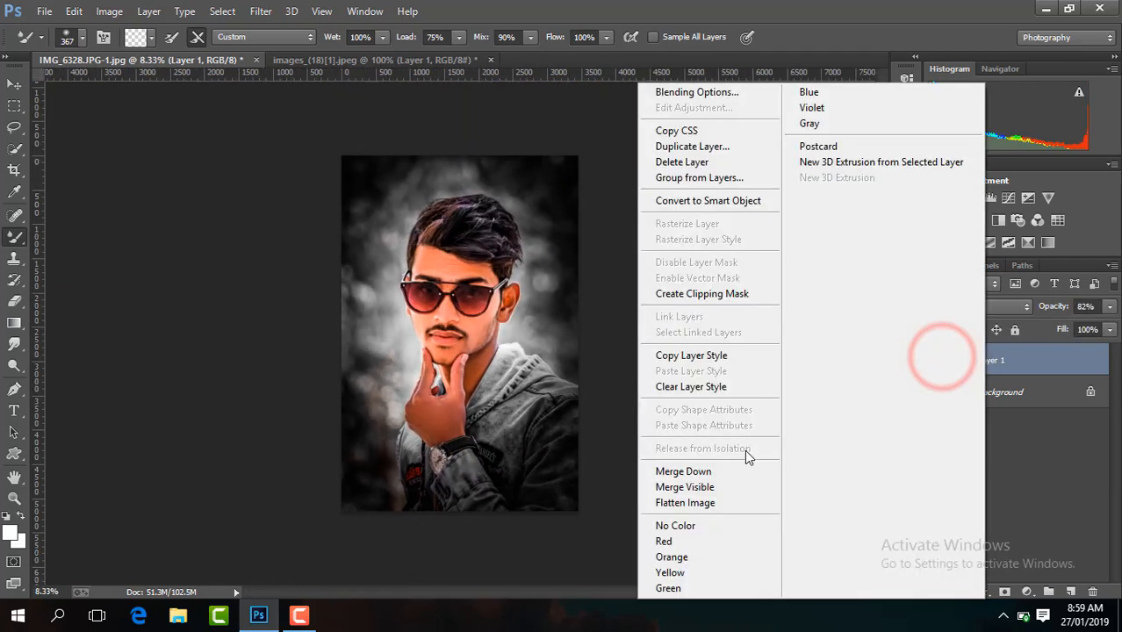
{"action": "left_click", "coordinate": [756, 489]}
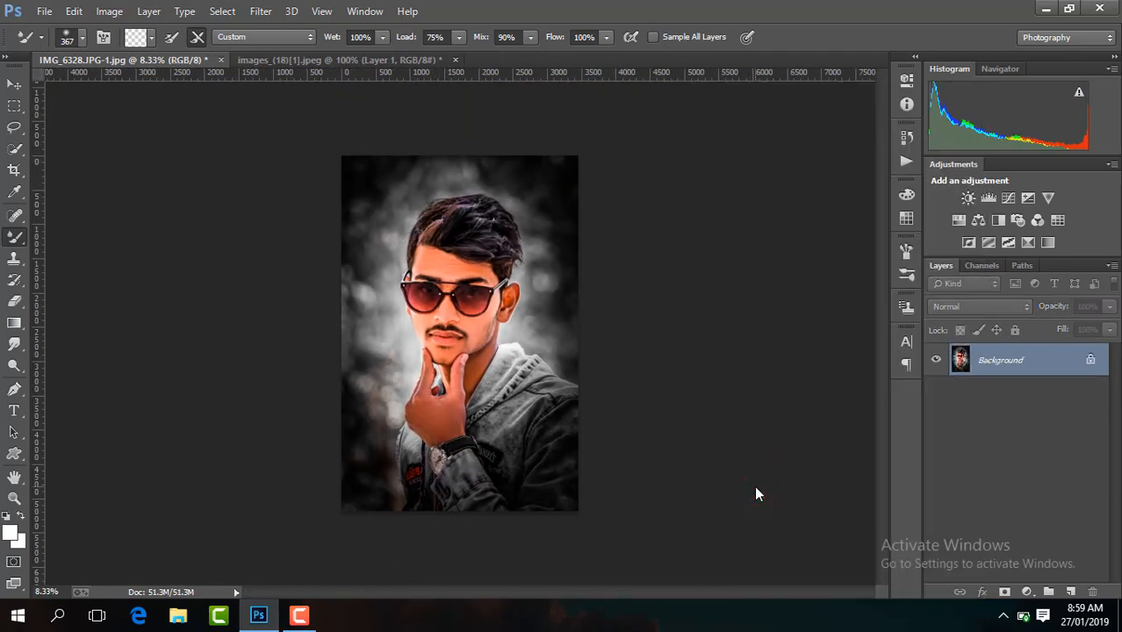
- Duplicate the merged Background layer onto a new layer
{"action": "scroll", "coordinate": [756, 488], "scroll_direction": "down", "scroll_amount": 3}
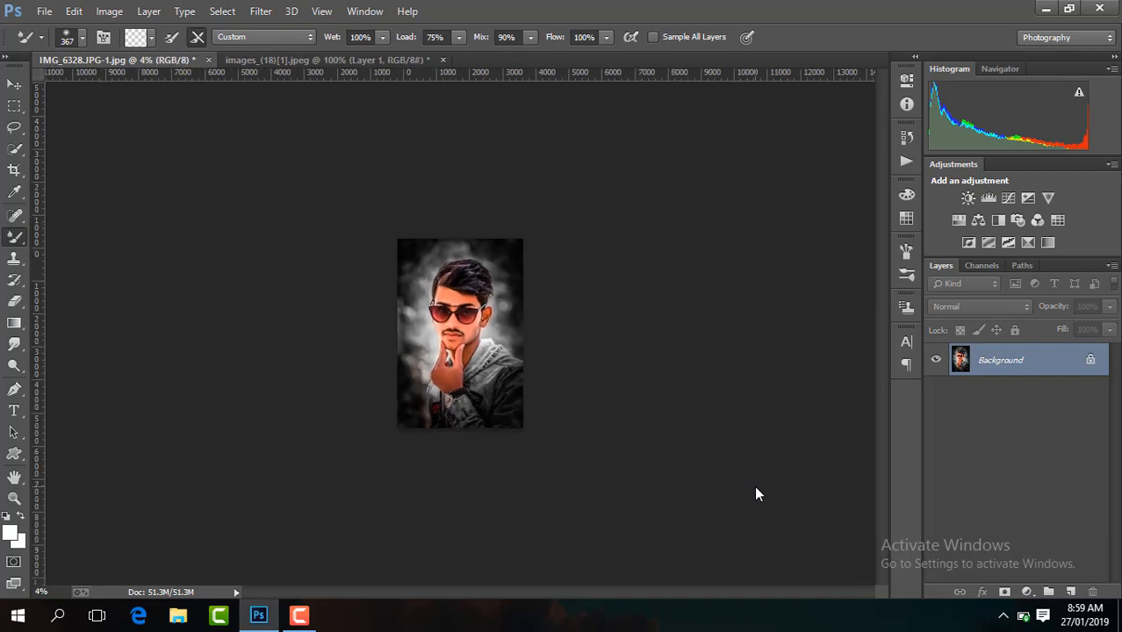
{"action": "scroll", "coordinate": [756, 489], "scroll_direction": "up", "scroll_amount": 4}
{"action": "scroll", "coordinate": [757, 488], "scroll_direction": "down", "scroll_amount": 1}
{"action": "key", "text": "ctrl+j"}
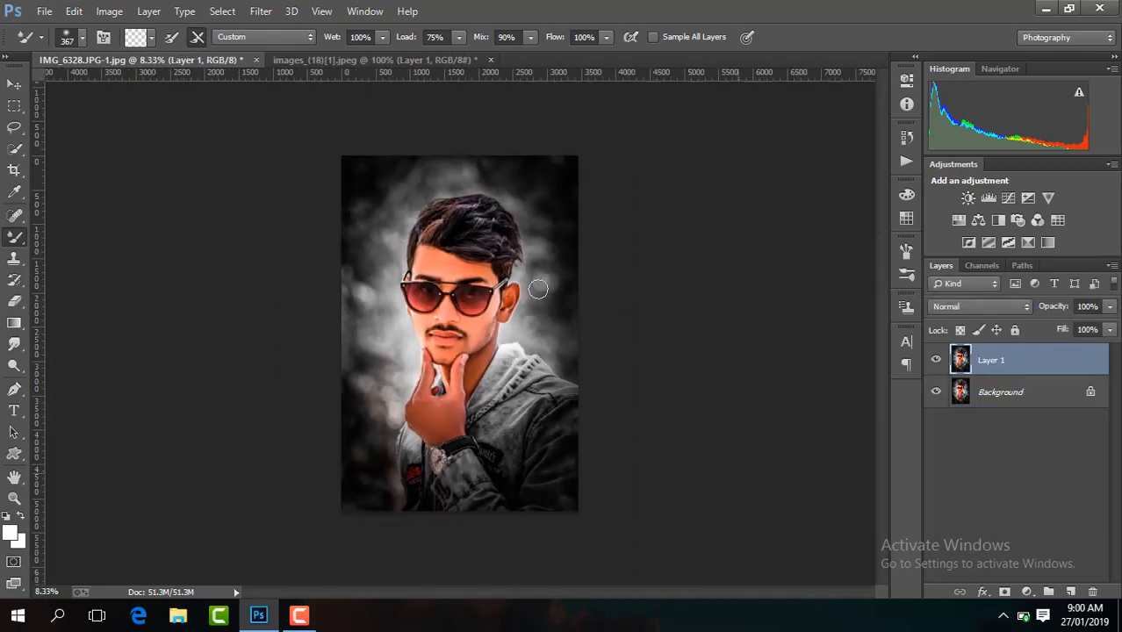
- Sharpen the duplicate layer with the Sharpen More filter and merge it into the Background
{"action": "left_click", "coordinate": [260, 17]}
{"action": "mouse_move", "coordinate": [366, 302]}
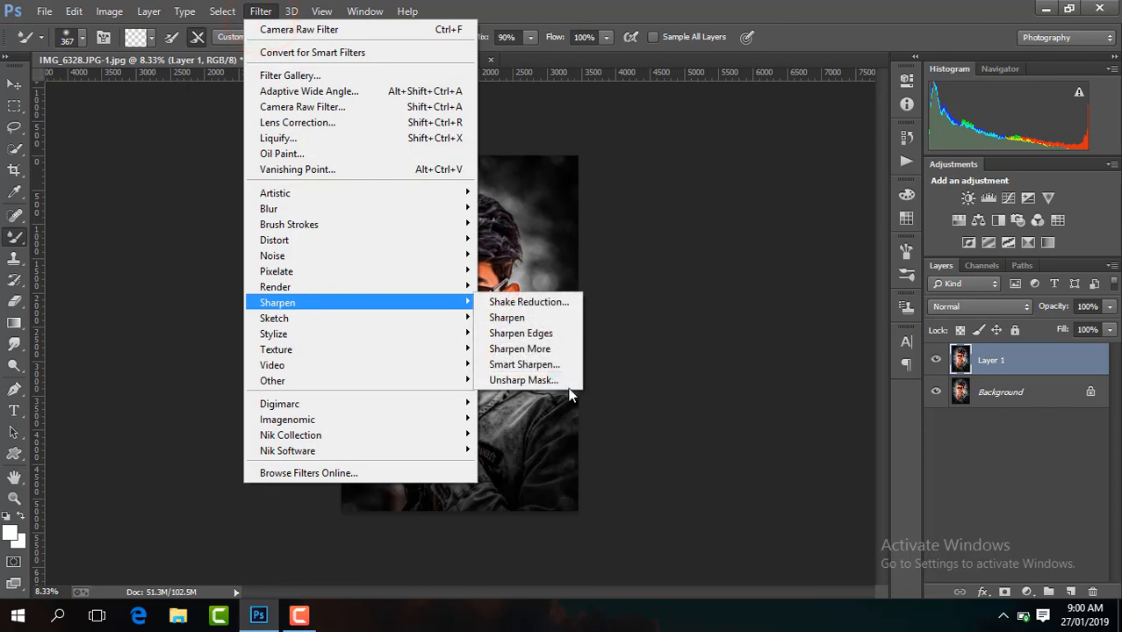
{"action": "left_click", "coordinate": [547, 352]}
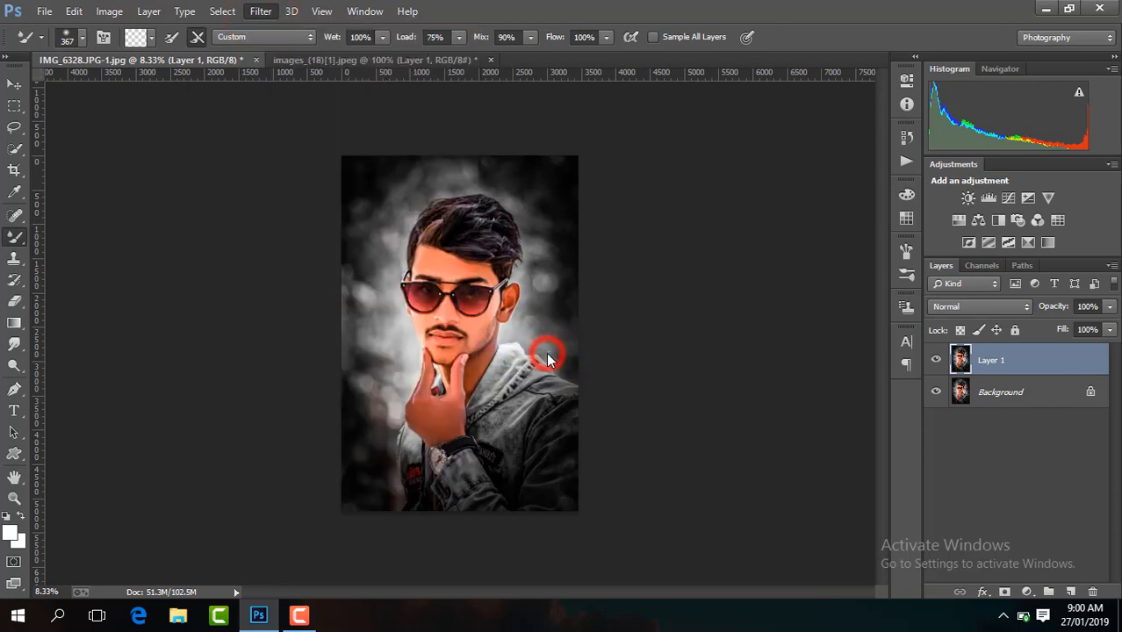
{"action": "right_click", "coordinate": [1002, 383]}
{"action": "left_click", "coordinate": [974, 516]}
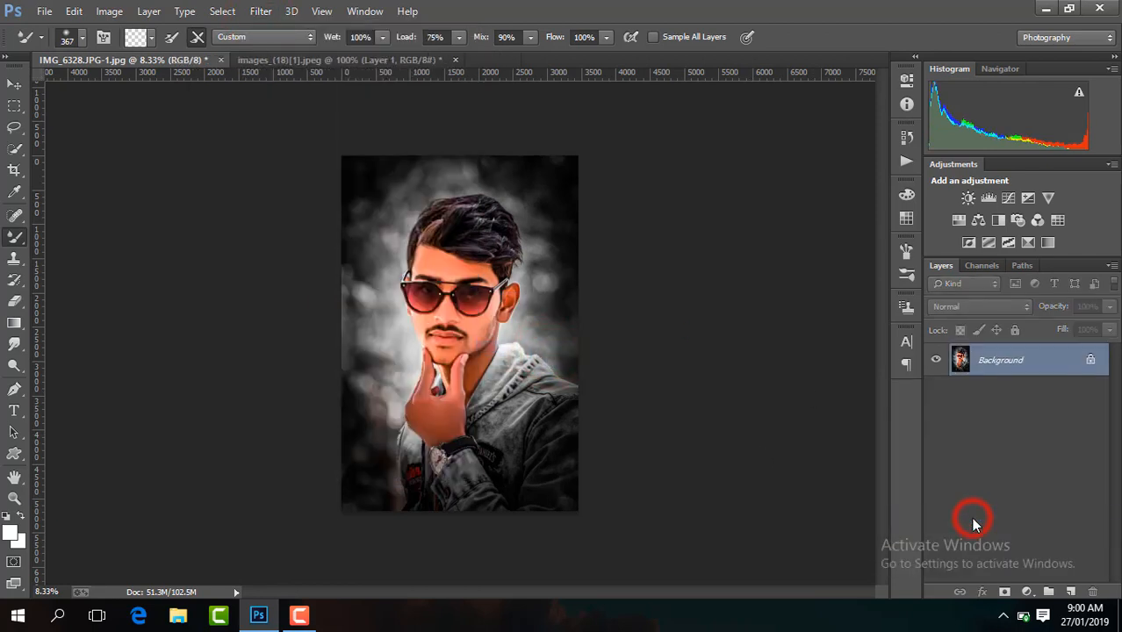
- Duplicate the Background onto a new layer, invert the copy's colours and set its blend mode to Vivid Light
{"action": "key", "text": "ctrl+j"}
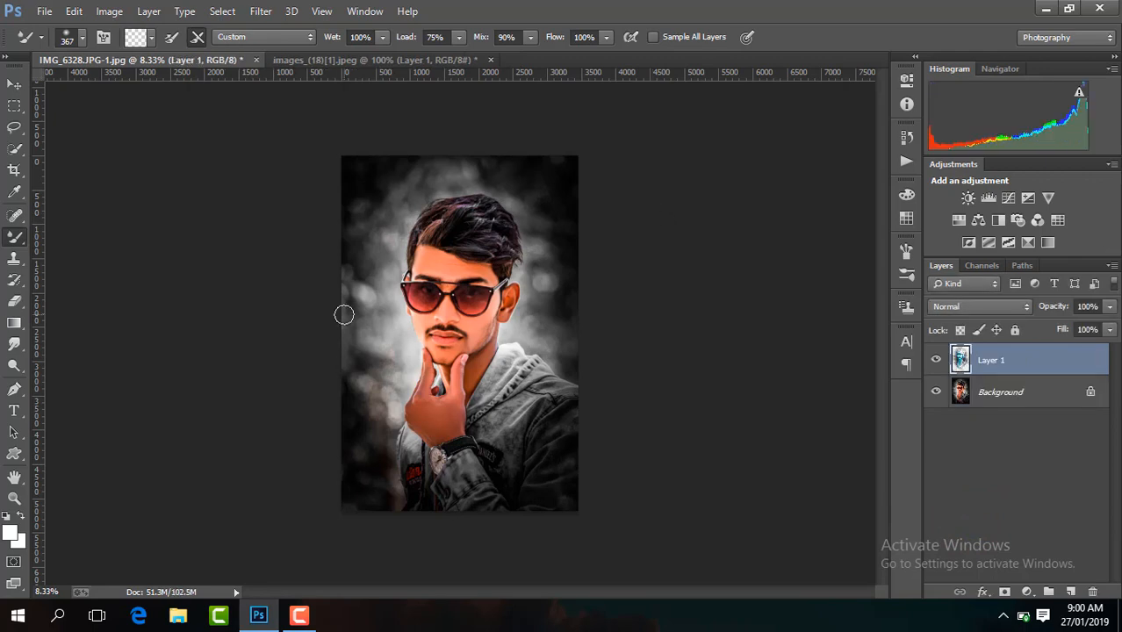
{"action": "key", "text": "ctrl+i"}
{"action": "left_click", "coordinate": [957, 303]}
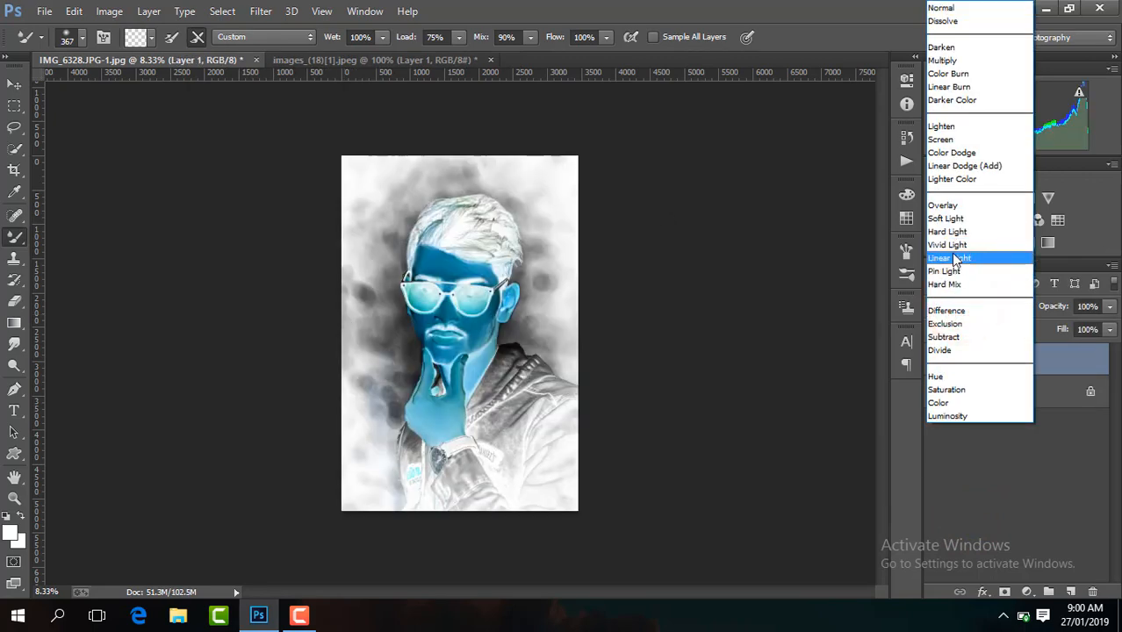
{"action": "left_click", "coordinate": [951, 244]}
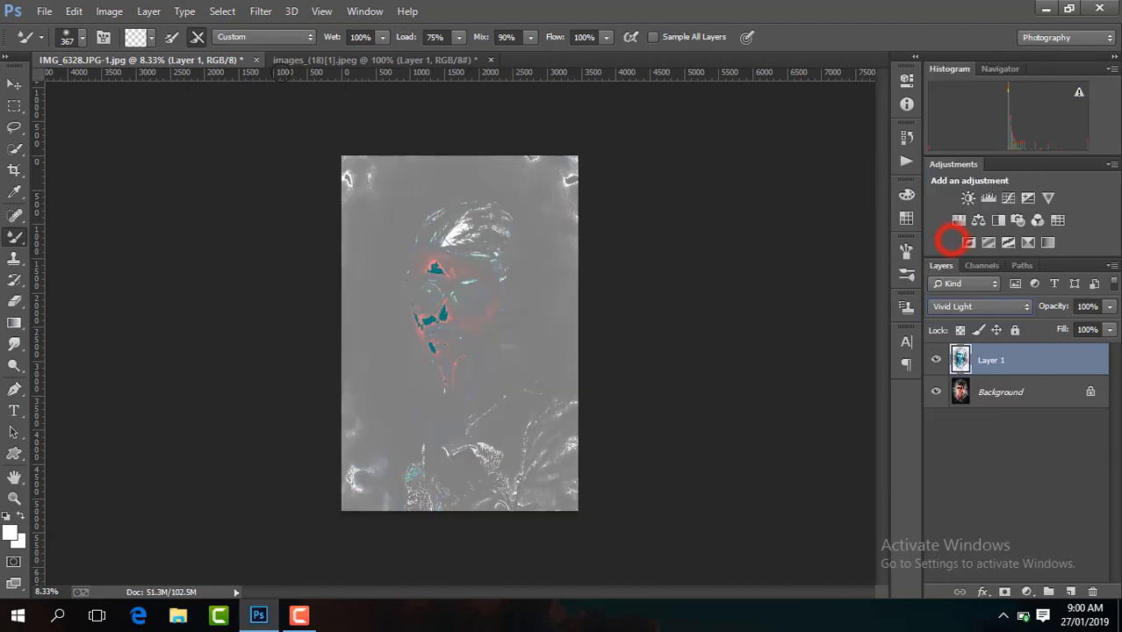
- Apply a High Pass filter with a radius of 36.0 pixels to the inverted layer
{"action": "left_click", "coordinate": [261, 11]}
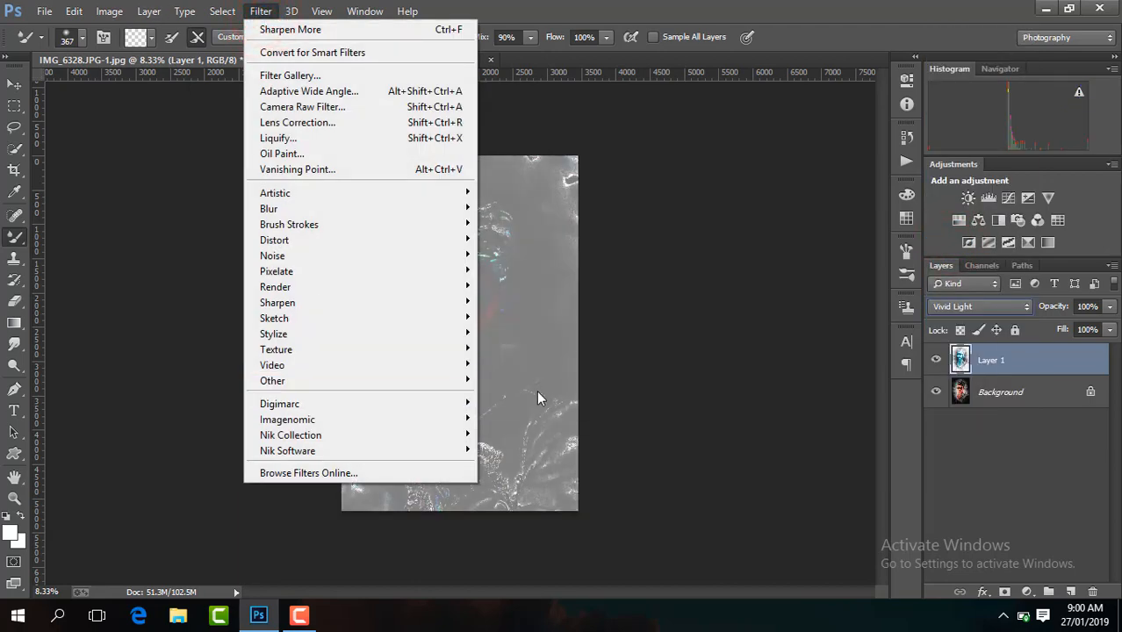
{"action": "mouse_move", "coordinate": [419, 383]}
{"action": "left_click", "coordinate": [516, 404]}
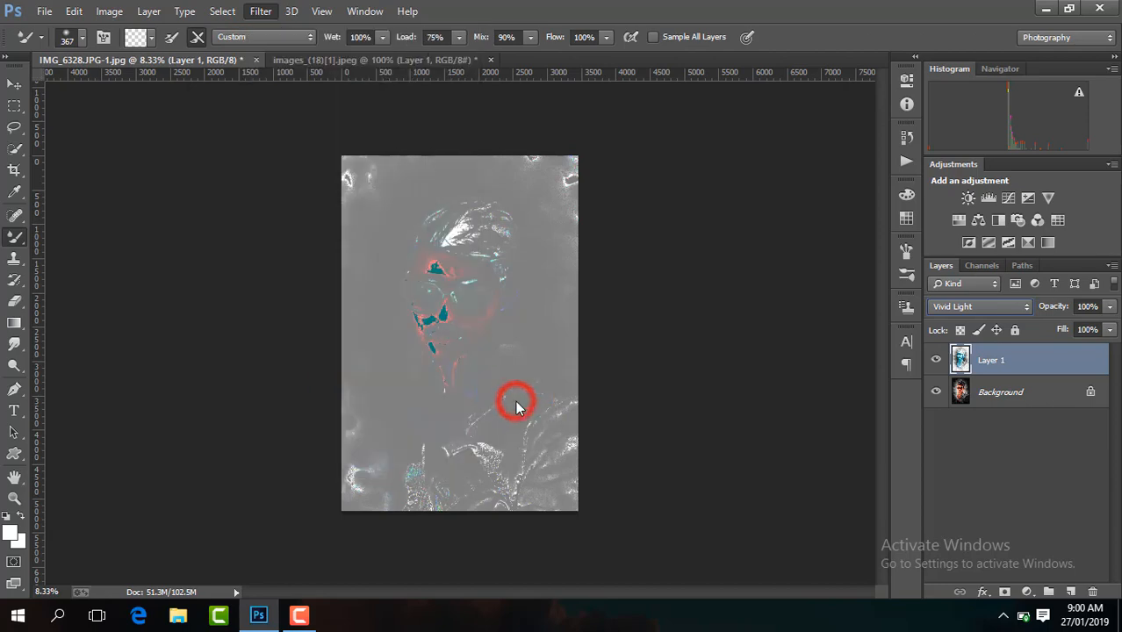
{"action": "key", "text": "ctrl+plus"}
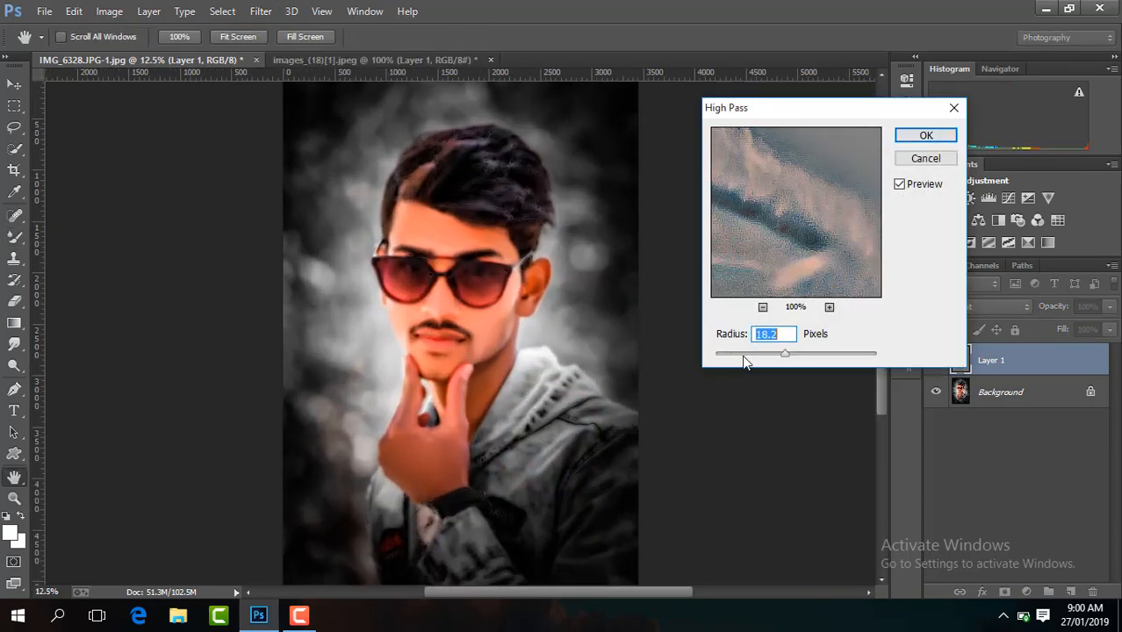
{"action": "left_click", "coordinate": [798, 355]}
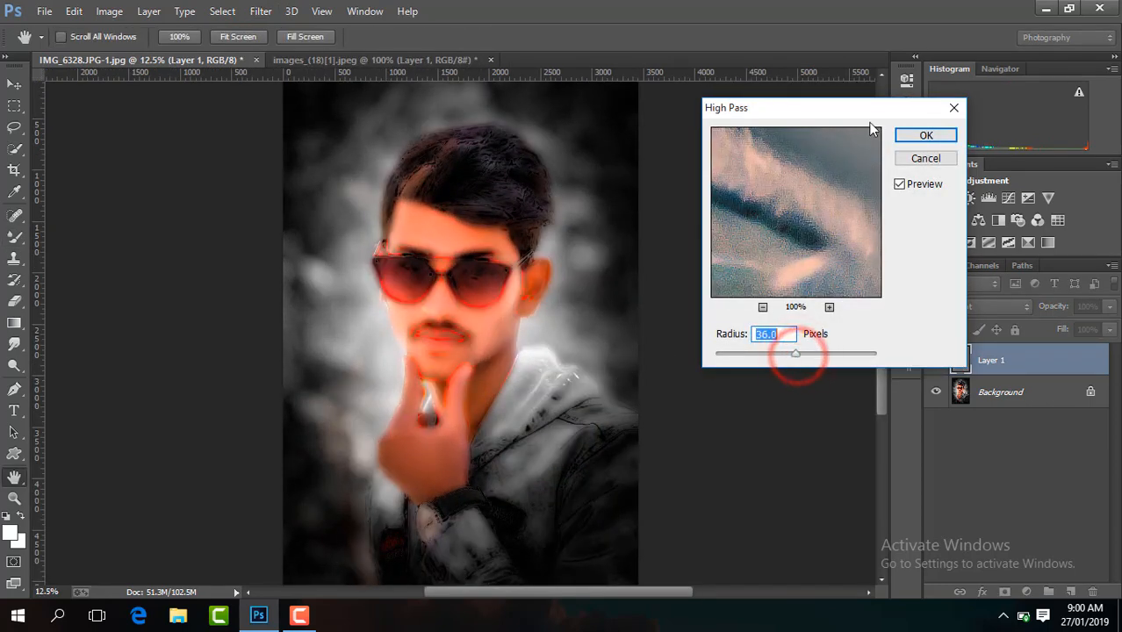
{"action": "left_click", "coordinate": [919, 137]}
- Apply a Gaussian Blur with a radius of 16.8 pixels to the Vivid Light layer
{"action": "left_click", "coordinate": [259, 11]}
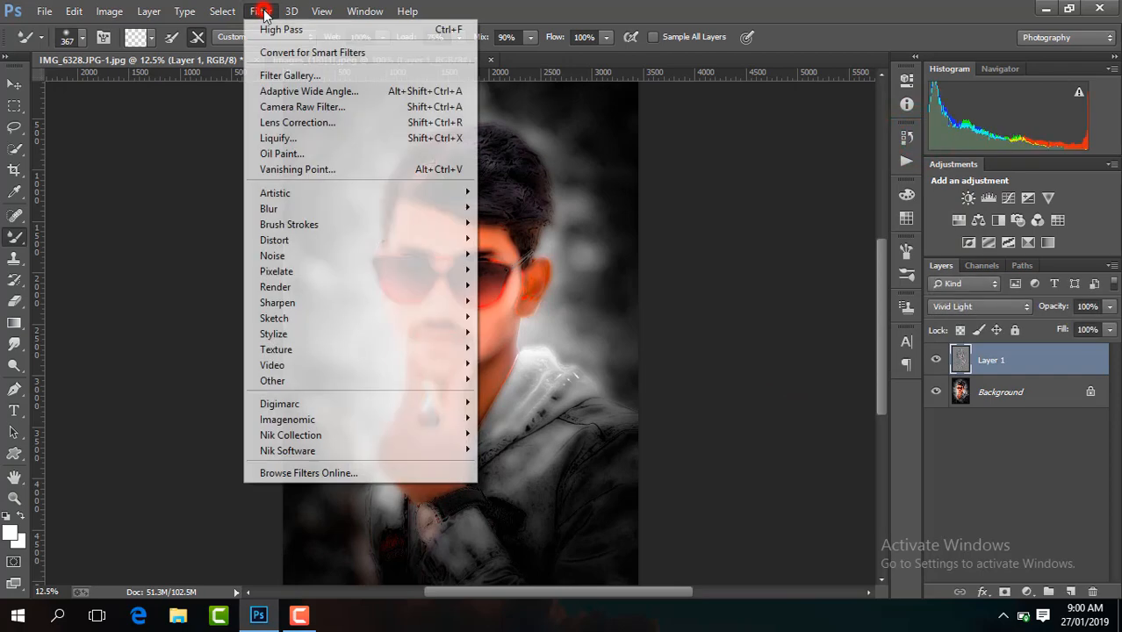
{"action": "mouse_move", "coordinate": [324, 207]}
{"action": "left_click", "coordinate": [516, 328]}
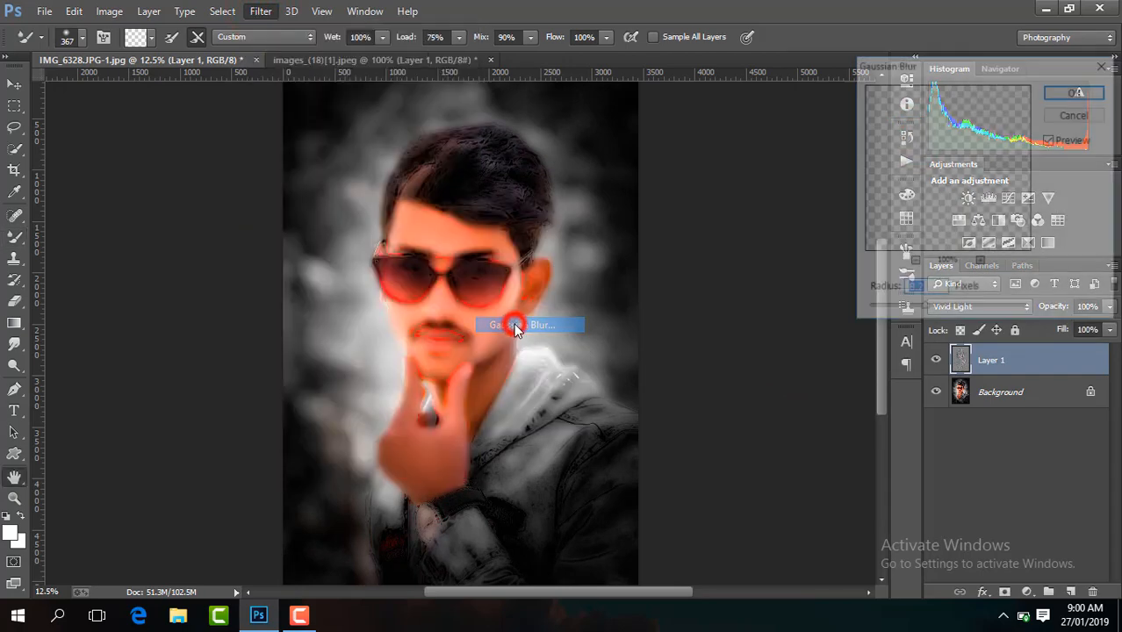
{"action": "key", "text": "ctrl+plus"}
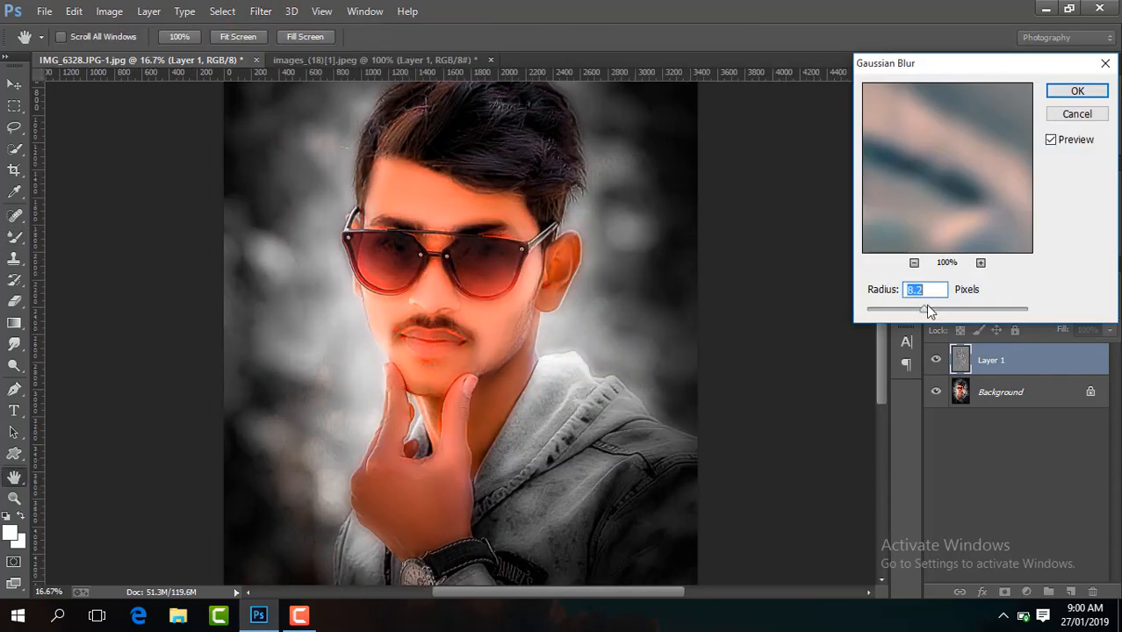
{"action": "left_click_drag", "start_coordinate": [925, 308], "coordinate": [937, 314]}
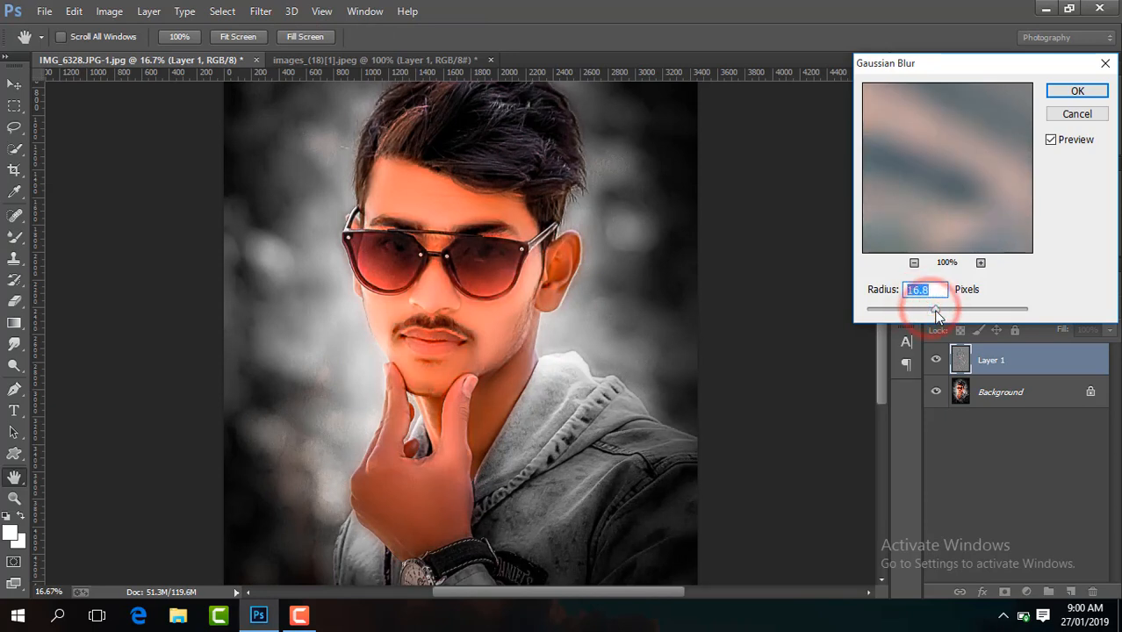
{"action": "left_click", "coordinate": [1076, 91]}
- Add a black, hide-all layer mask to Layer 1 and switch to the regular Brush tool
{"action": "key", "text": "b"}
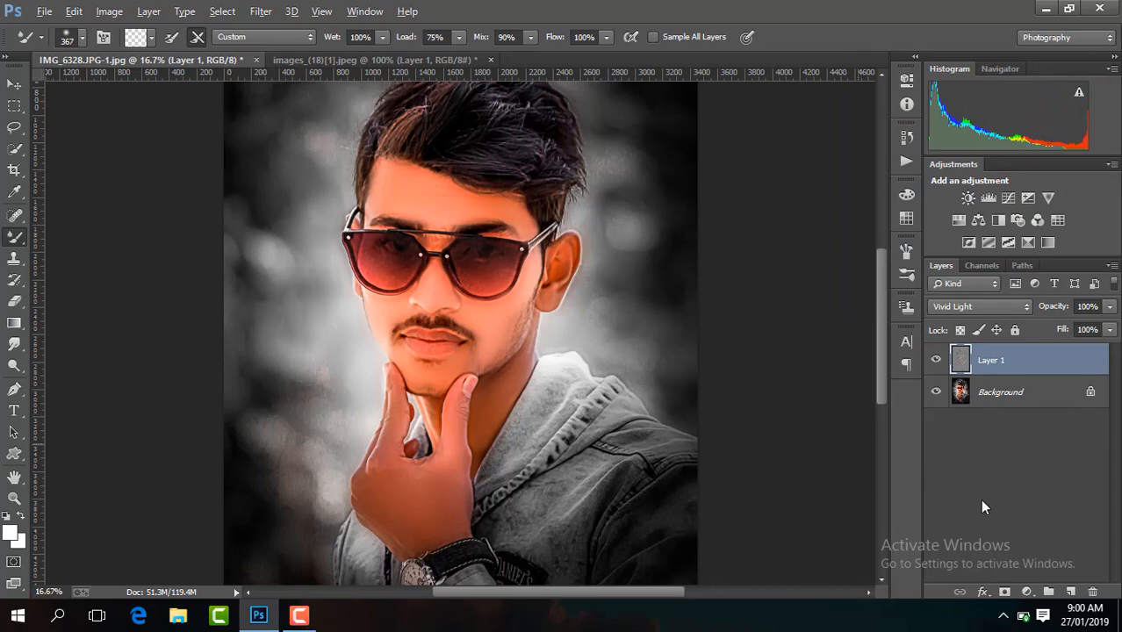
{"action": "left_click", "coordinate": [1005, 591], "text": "alt"}
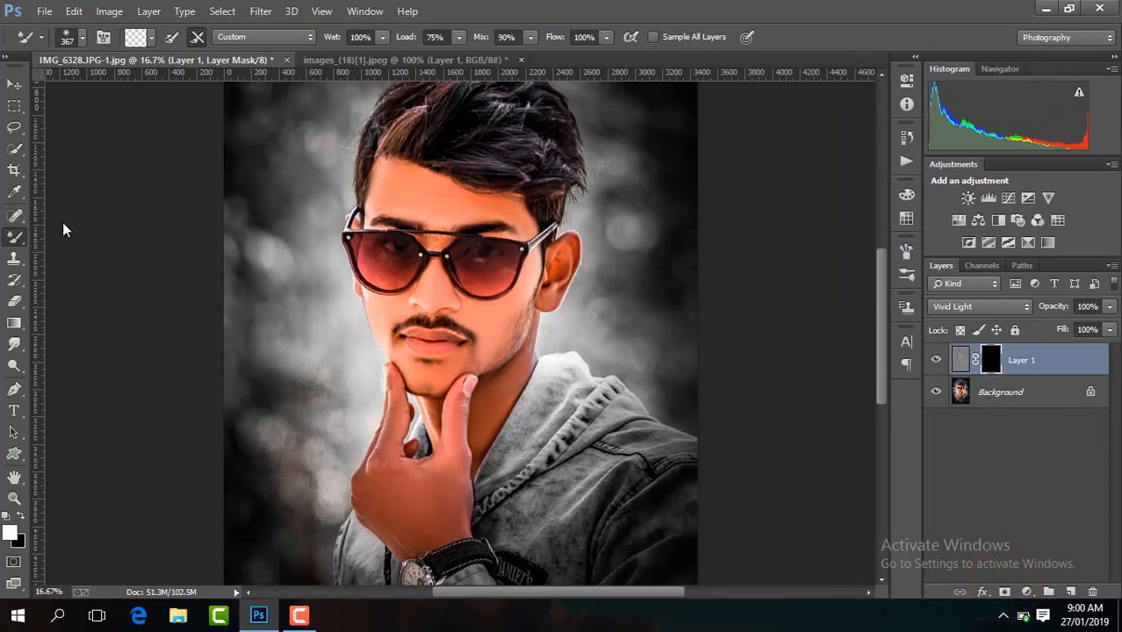
{"action": "left_click", "coordinate": [7, 239]}
{"action": "left_click", "coordinate": [77, 235]}
- Set the brush size to 244 px and paint white on the mask over the forehead to reveal the smoothing
{"action": "key", "text": "ctrl+plus"}
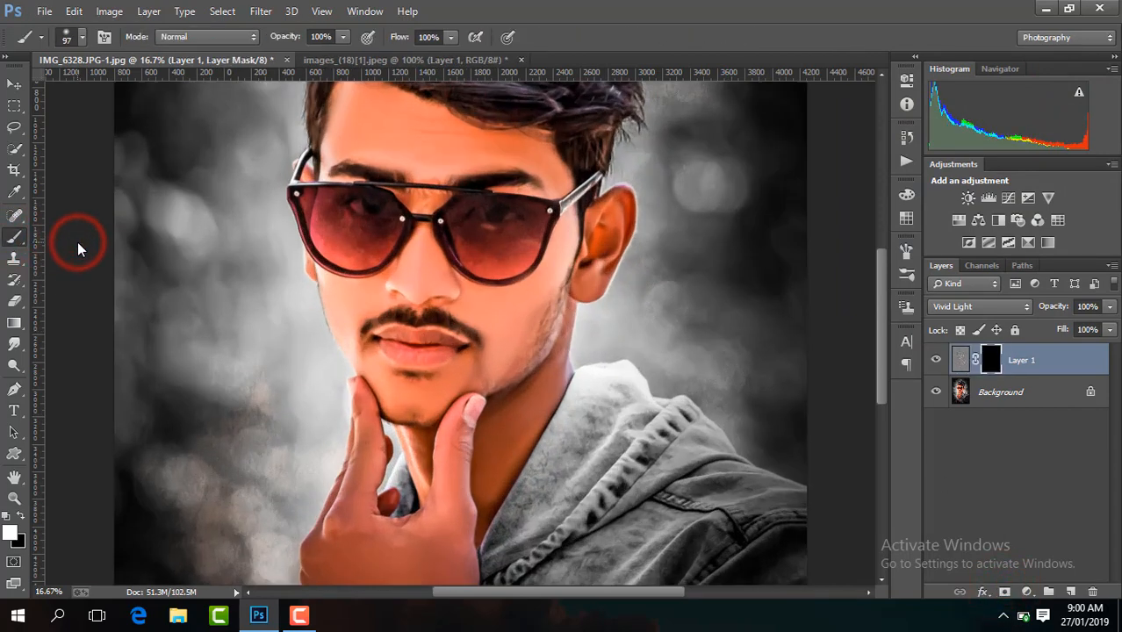
{"action": "left_click_drag", "start_coordinate": [883, 285], "coordinate": [887, 274]}
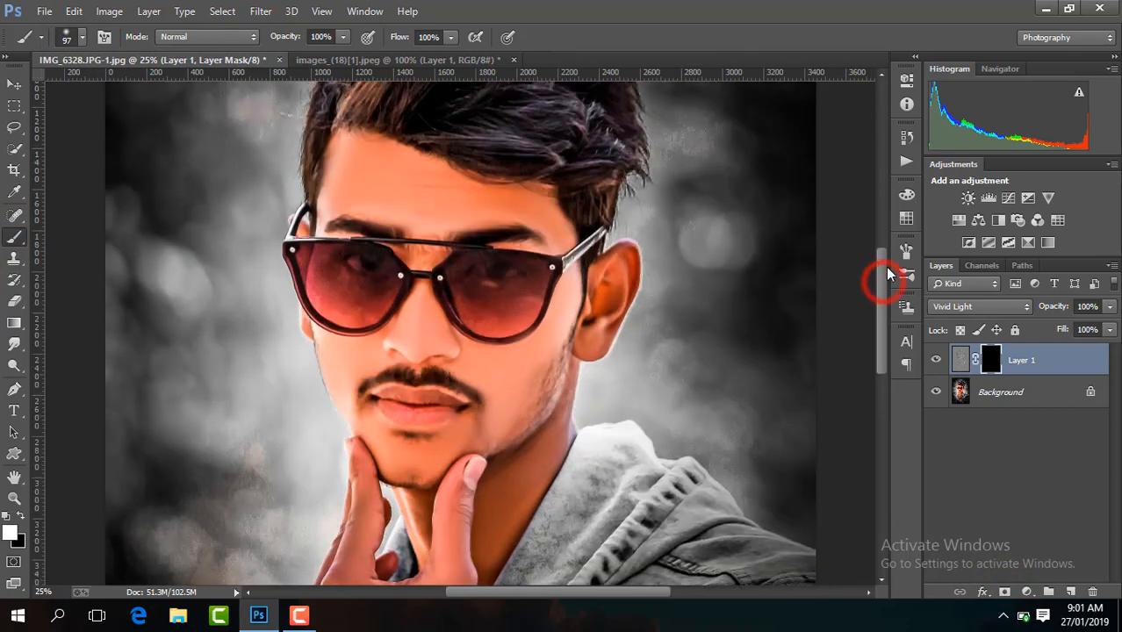
{"action": "key", "text": "ctrl+plus"}
{"action": "left_click", "coordinate": [81, 37]}
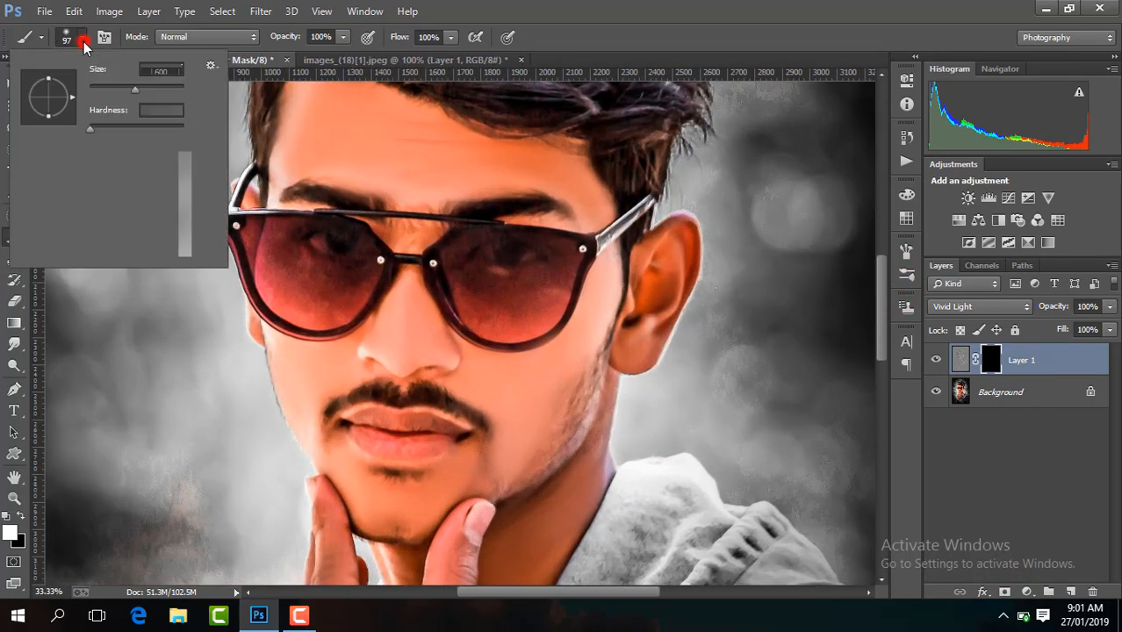
{"action": "left_click_drag", "start_coordinate": [154, 92], "coordinate": [160, 89]}
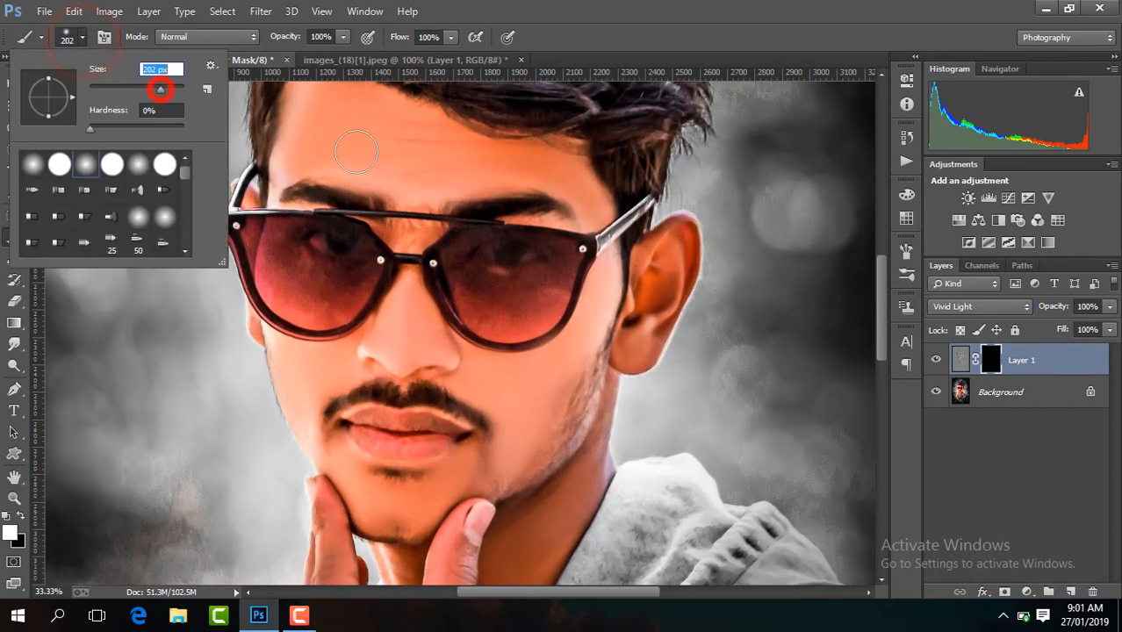
{"action": "left_click", "coordinate": [166, 89]}
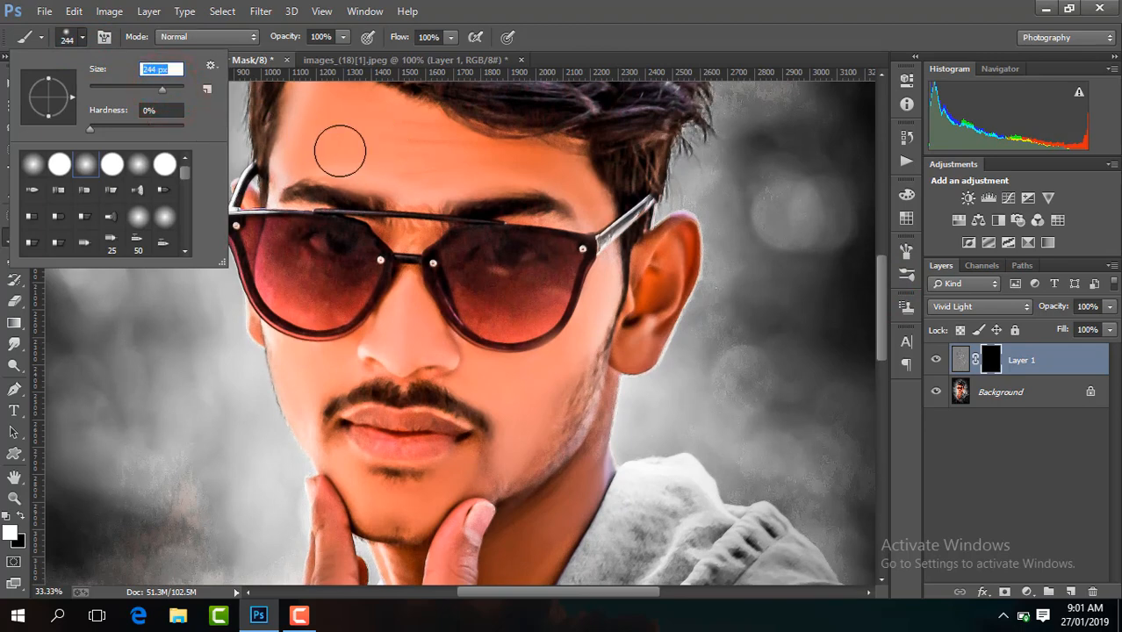
{"action": "left_click", "coordinate": [340, 151]}
{"action": "left_click_drag", "start_coordinate": [881, 295], "coordinate": [881, 286]}
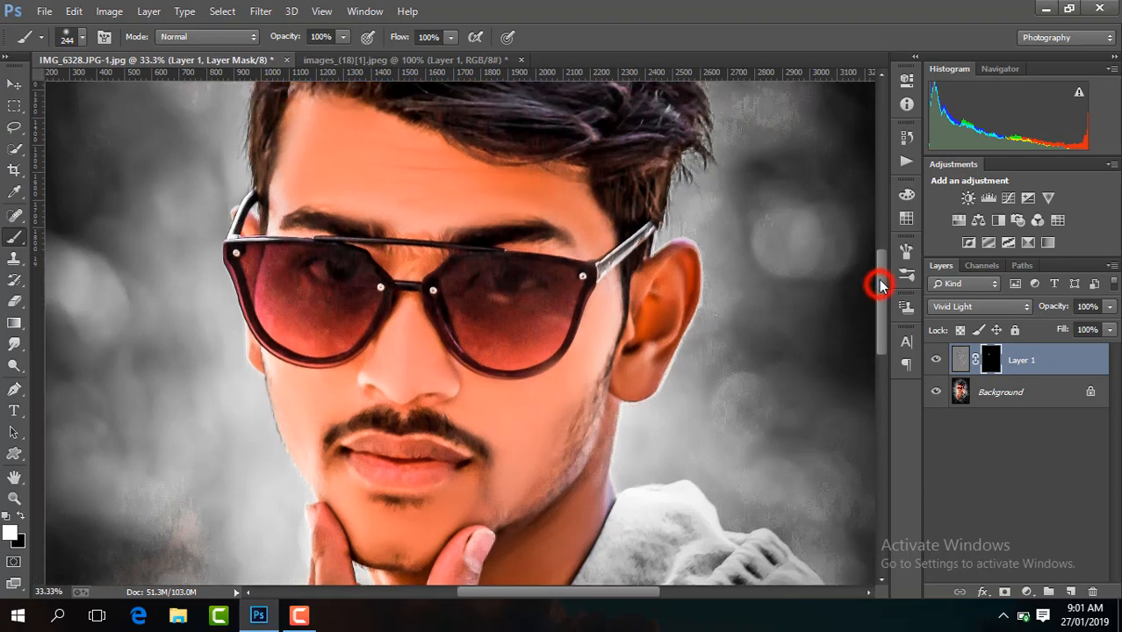
{"action": "mouse_move", "coordinate": [379, 178]}
{"action": "left_mouse_down"}
{"action": "mouse_move", "coordinate": [430, 187]}
{"action": "mouse_move", "coordinate": [365, 158]}
{"action": "mouse_move", "coordinate": [300, 187]}
{"action": "mouse_move", "coordinate": [369, 203]}
{"action": "mouse_move", "coordinate": [384, 188]}
{"action": "mouse_move", "coordinate": [313, 175]}
{"action": "mouse_move", "coordinate": [295, 191]}
{"action": "mouse_move", "coordinate": [349, 164]}
{"action": "mouse_move", "coordinate": [394, 167]}
{"action": "mouse_move", "coordinate": [348, 142]}
{"action": "mouse_move", "coordinate": [506, 191]}
{"action": "mouse_move", "coordinate": [437, 180]}
{"action": "mouse_move", "coordinate": [419, 202]}
{"action": "mouse_move", "coordinate": [407, 186]}
{"action": "mouse_move", "coordinate": [416, 174]}
{"action": "mouse_move", "coordinate": [472, 173]}
{"action": "mouse_move", "coordinate": [373, 139]}
{"action": "mouse_move", "coordinate": [375, 166]}
{"action": "mouse_move", "coordinate": [580, 207]}
{"action": "left_mouse_up"}
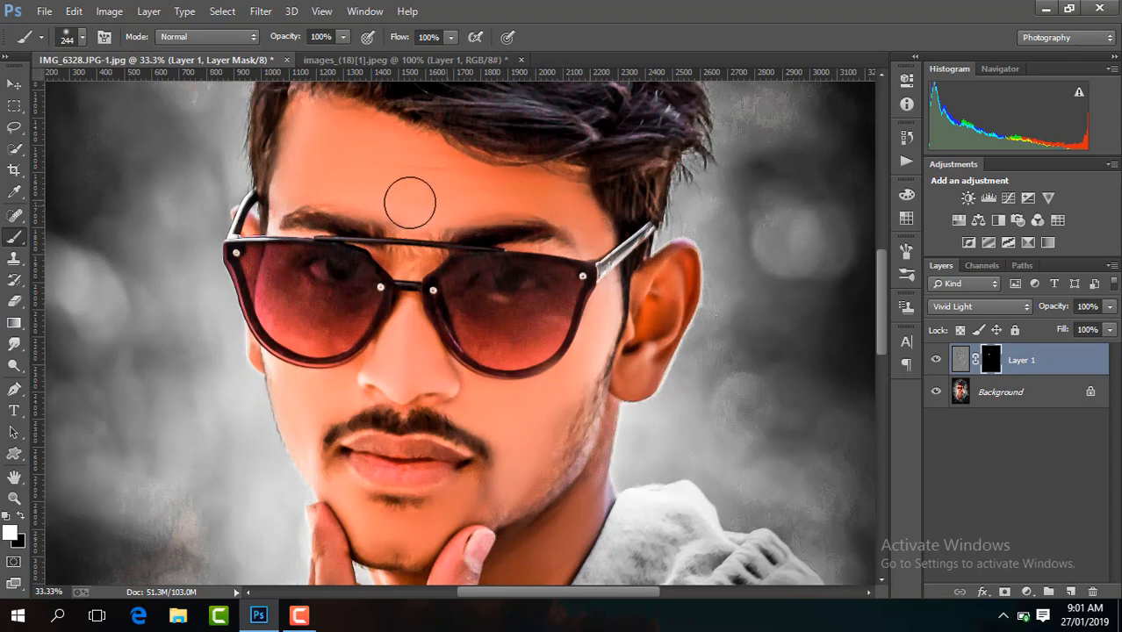
{"action": "mouse_move", "coordinate": [410, 203]}
{"action": "left_mouse_down"}
{"action": "mouse_move", "coordinate": [469, 178]}
{"action": "mouse_move", "coordinate": [337, 137]}
{"action": "mouse_move", "coordinate": [392, 178]}
{"action": "mouse_move", "coordinate": [450, 187]}
{"action": "left_mouse_up"}
- Paint white on the Layer 1 mask over the ear, cheeks, upper-lip area and chin
{"action": "left_click_drag", "start_coordinate": [885, 281], "coordinate": [884, 295]}
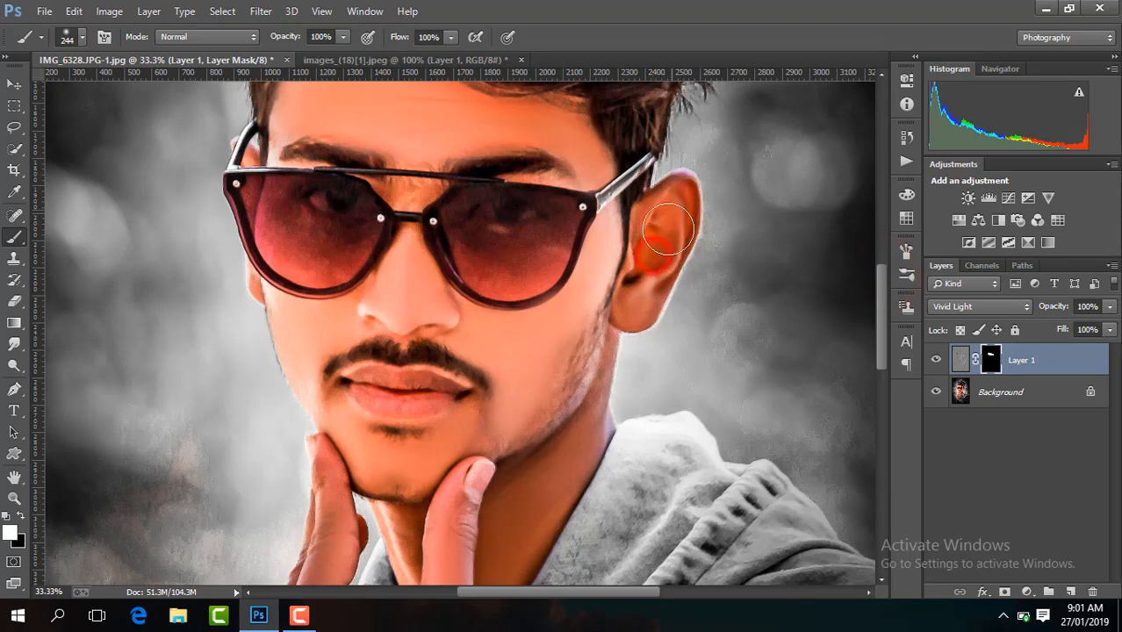
{"action": "mouse_move", "coordinate": [612, 275]}
{"action": "left_mouse_down"}
{"action": "mouse_move", "coordinate": [610, 261]}
{"action": "mouse_move", "coordinate": [524, 337]}
{"action": "mouse_move", "coordinate": [480, 331]}
{"action": "left_mouse_up"}
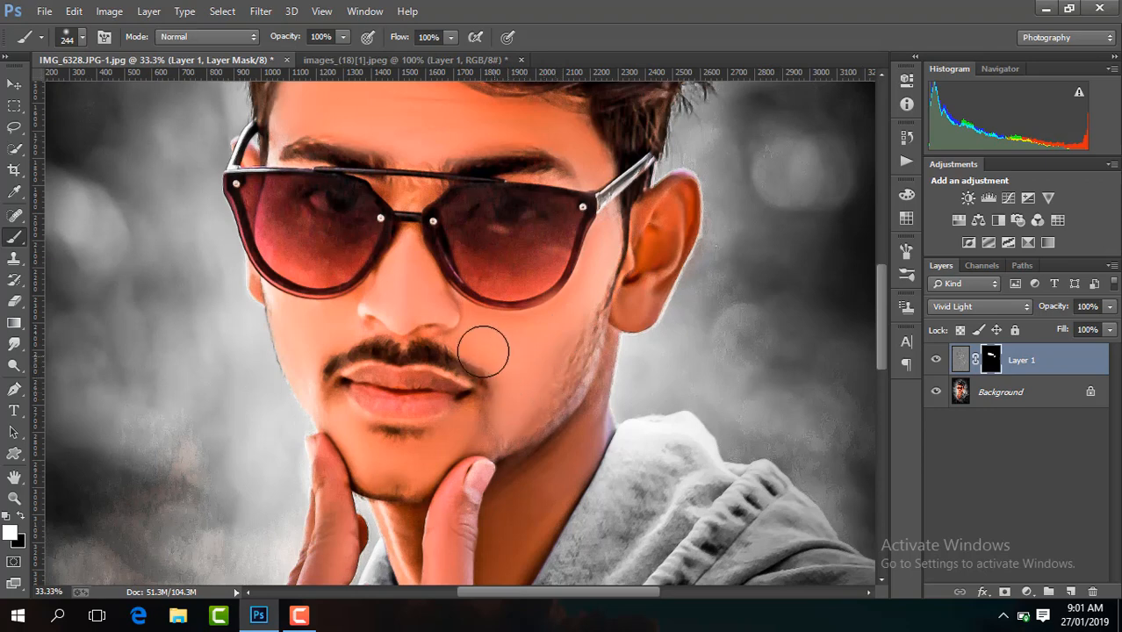
{"action": "mouse_move", "coordinate": [524, 424]}
{"action": "left_mouse_down"}
{"action": "mouse_move", "coordinate": [491, 409]}
{"action": "mouse_move", "coordinate": [476, 427]}
{"action": "mouse_move", "coordinate": [384, 451]}
{"action": "mouse_move", "coordinate": [354, 434]}
{"action": "left_mouse_up"}
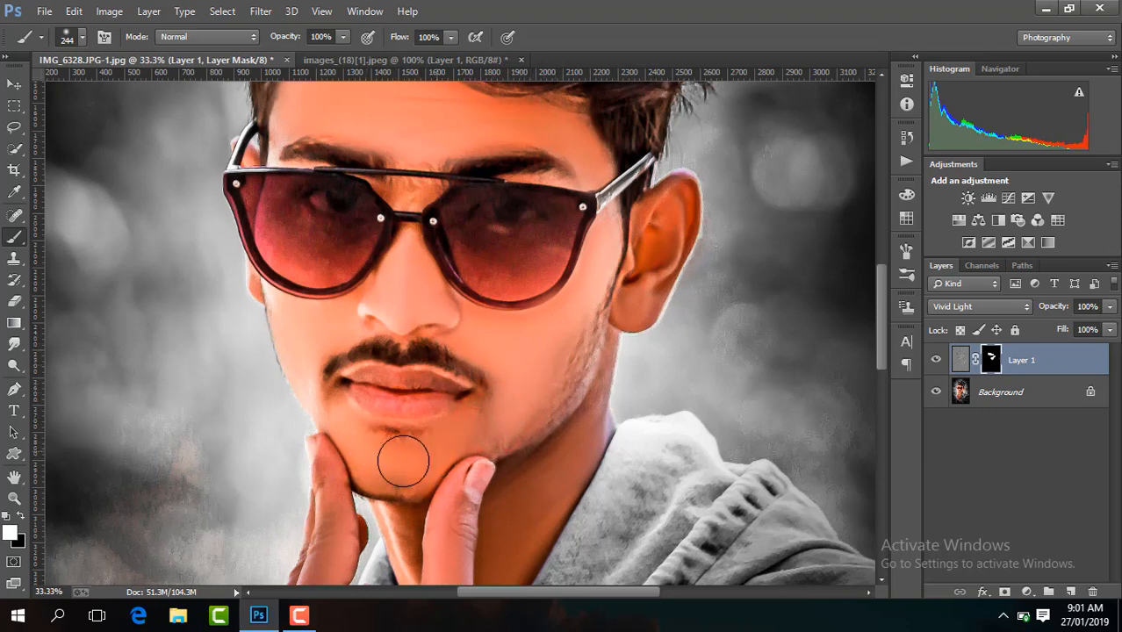
{"action": "mouse_move", "coordinate": [404, 462]}
{"action": "left_mouse_down"}
{"action": "mouse_move", "coordinate": [444, 478]}
{"action": "mouse_move", "coordinate": [423, 458]}
{"action": "left_mouse_up"}
{"action": "mouse_move", "coordinate": [340, 306]}
{"action": "left_mouse_down"}
{"action": "mouse_move", "coordinate": [435, 283]}
{"action": "mouse_move", "coordinate": [391, 265]}
{"action": "mouse_move", "coordinate": [348, 315]}
{"action": "mouse_move", "coordinate": [292, 323]}
{"action": "mouse_move", "coordinate": [413, 296]}
{"action": "mouse_move", "coordinate": [414, 281]}
{"action": "mouse_move", "coordinate": [358, 308]}
{"action": "mouse_move", "coordinate": [381, 433]}
{"action": "mouse_move", "coordinate": [363, 467]}
{"action": "mouse_move", "coordinate": [400, 465]}
{"action": "left_mouse_up"}
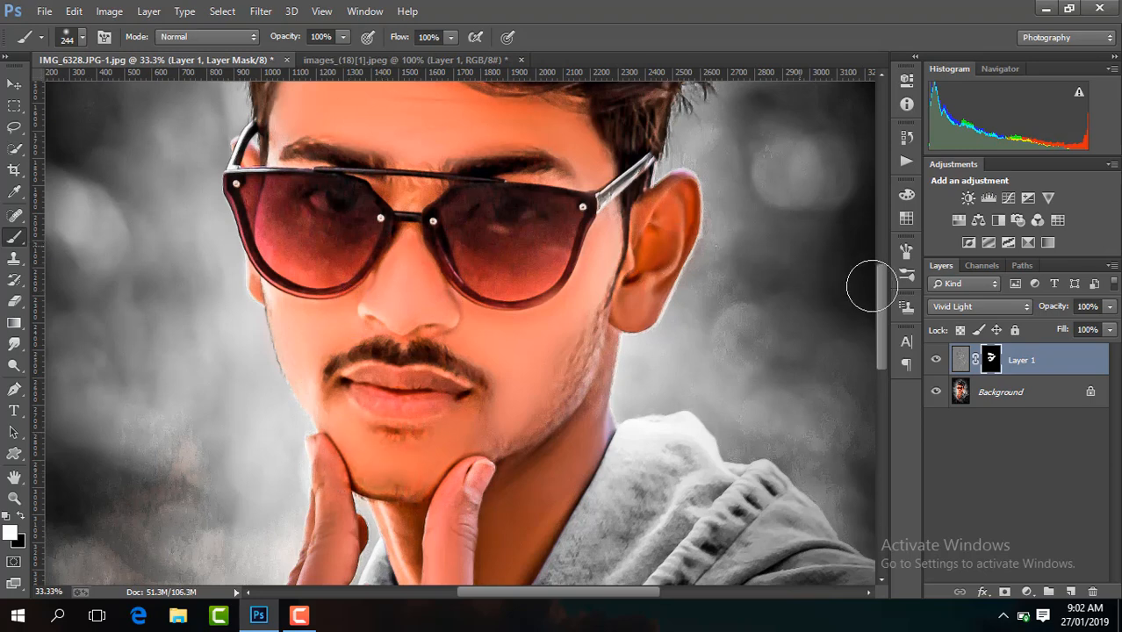
- Paint white on the Layer 1 mask over the neck, fingers and back of the hand
{"action": "left_click_drag", "start_coordinate": [881, 290], "coordinate": [884, 331]}
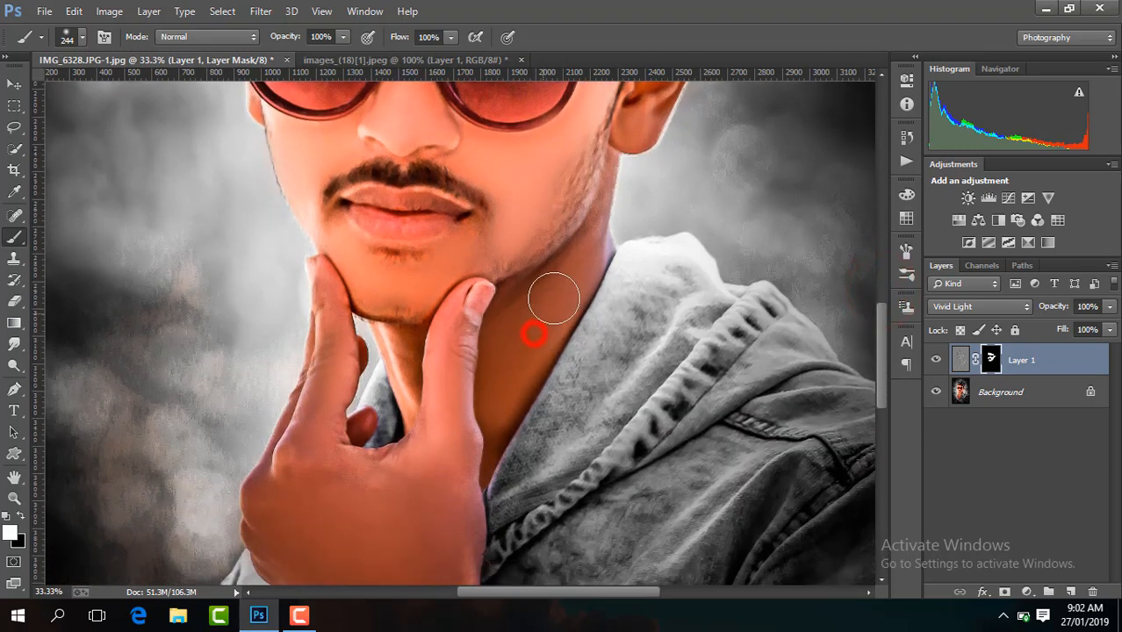
{"action": "mouse_move", "coordinate": [553, 298]}
{"action": "left_mouse_down"}
{"action": "mouse_move", "coordinate": [564, 263]}
{"action": "mouse_move", "coordinate": [481, 397]}
{"action": "left_mouse_up"}
{"action": "mouse_move", "coordinate": [420, 369]}
{"action": "left_mouse_down"}
{"action": "mouse_move", "coordinate": [384, 346]}
{"action": "mouse_move", "coordinate": [430, 374]}
{"action": "mouse_move", "coordinate": [449, 347]}
{"action": "left_mouse_up"}
{"action": "mouse_move", "coordinate": [289, 365]}
{"action": "left_mouse_down"}
{"action": "mouse_move", "coordinate": [336, 340]}
{"action": "mouse_move", "coordinate": [318, 457]}
{"action": "mouse_move", "coordinate": [300, 482]}
{"action": "left_mouse_up"}
{"action": "left_click_drag", "start_coordinate": [882, 341], "coordinate": [882, 380]}
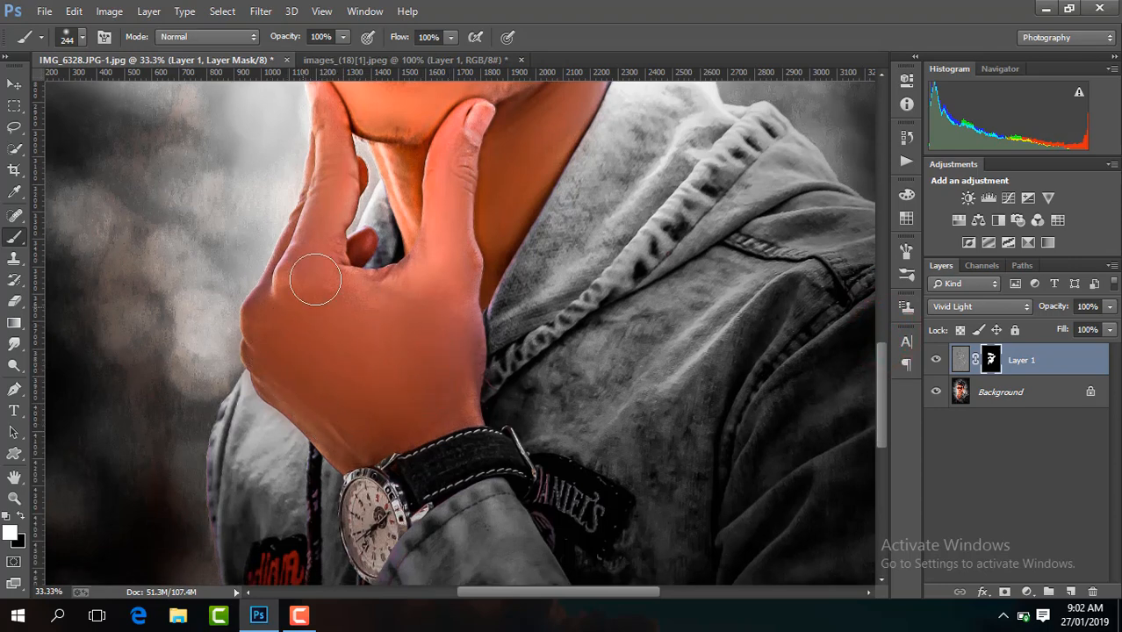
- Merge the masked smoothing layer into the Background and duplicate the result onto a new layer
{"action": "scroll", "coordinate": [441, 414], "scroll_direction": "down", "scroll_amount": 4}
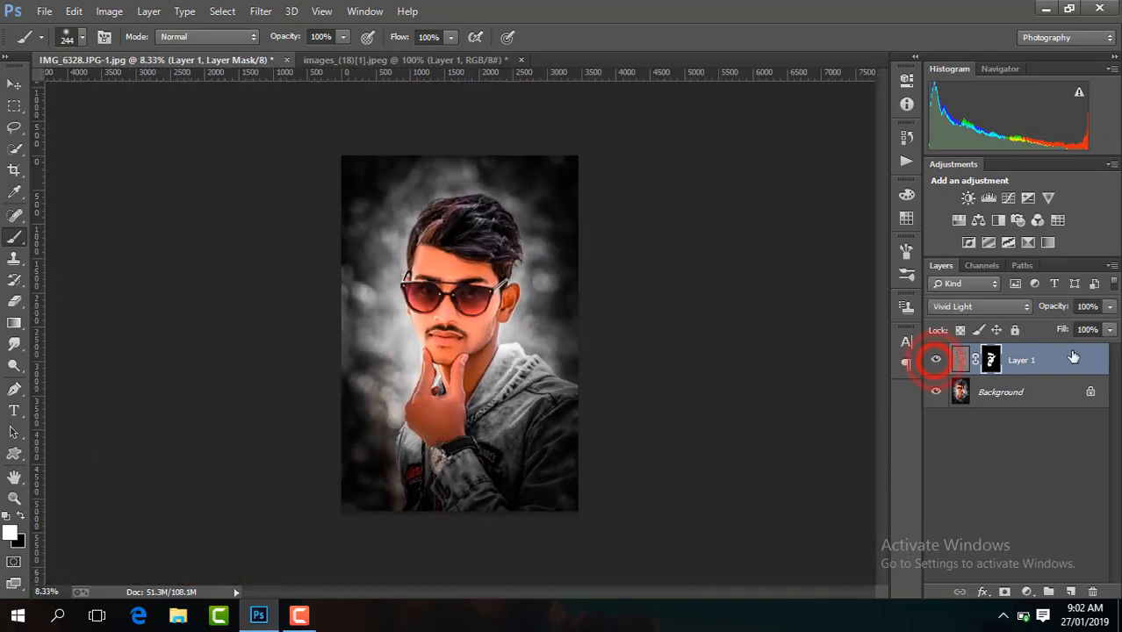
{"action": "right_click", "coordinate": [934, 362]}
{"action": "left_click", "coordinate": [813, 501]}
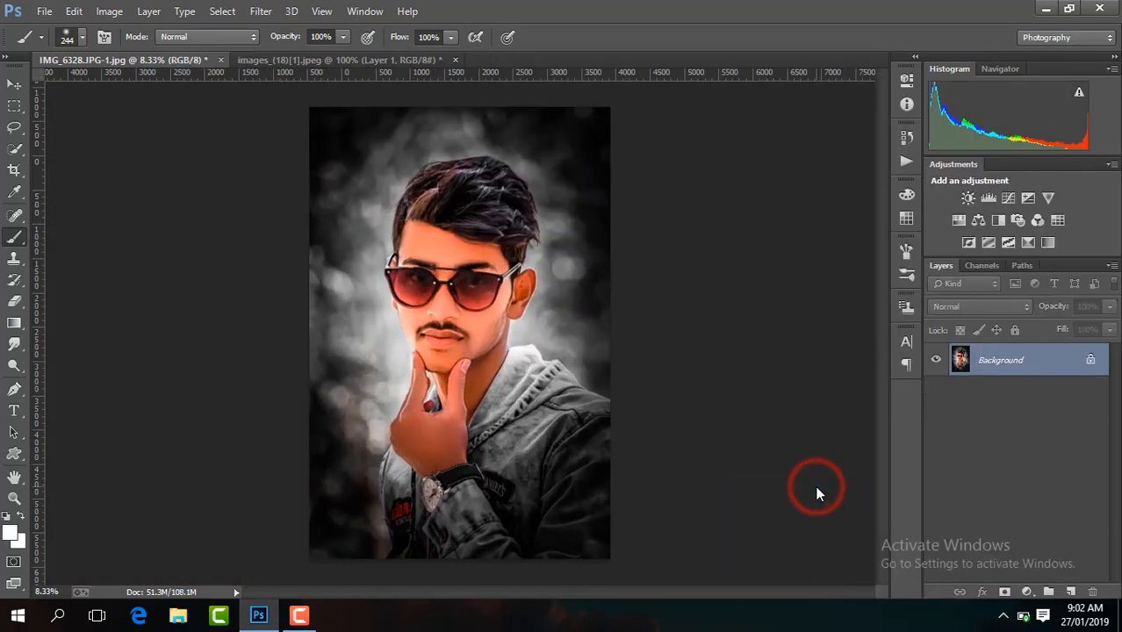
{"action": "key", "text": "ctrl+j"}
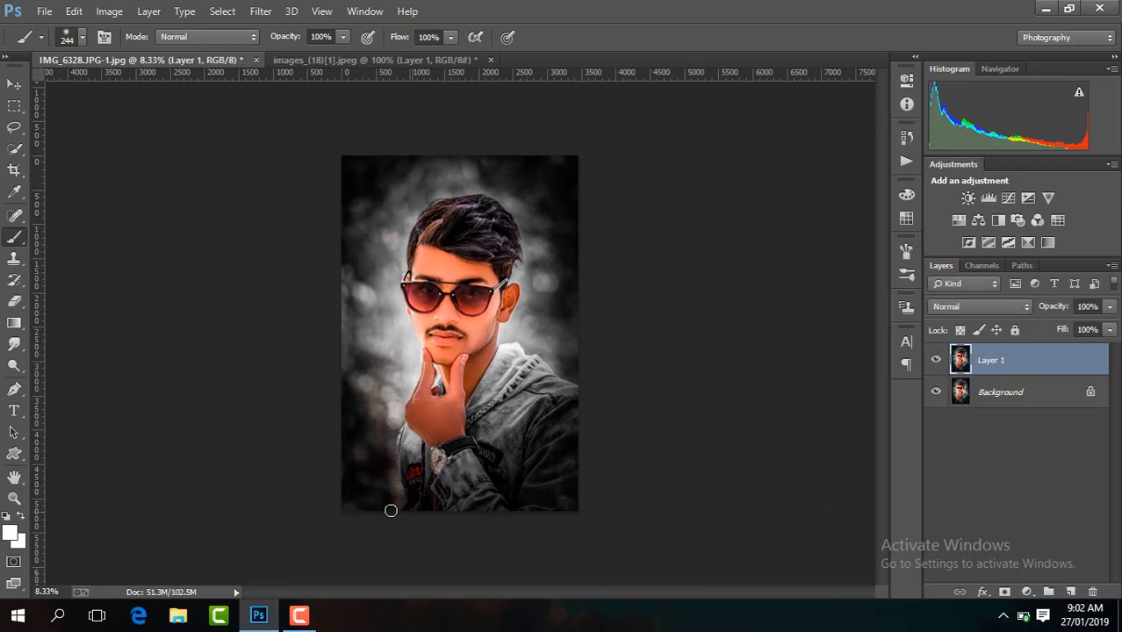
{"action": "left_click", "coordinate": [299, 615]}
{"action": "left_click", "coordinate": [1048, 553]}
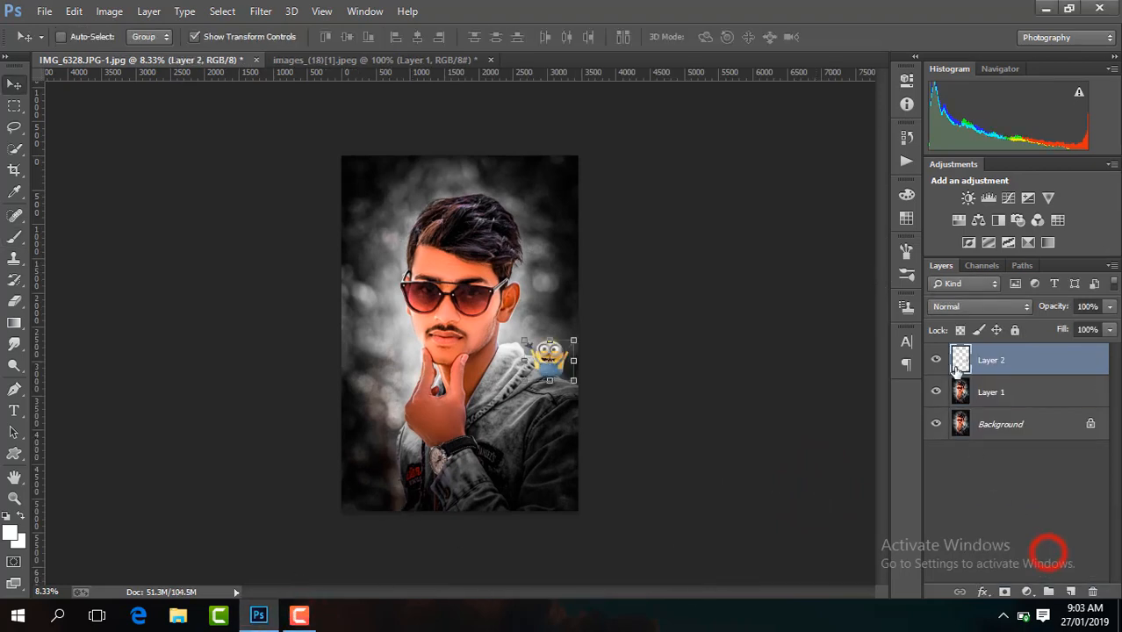
- Hide and reshow Layer 2 with the minion figure, and turn off Show Transform Controls for the Move tool
{"action": "left_click", "coordinate": [937, 360]}
{"action": "left_click", "coordinate": [936, 360]}
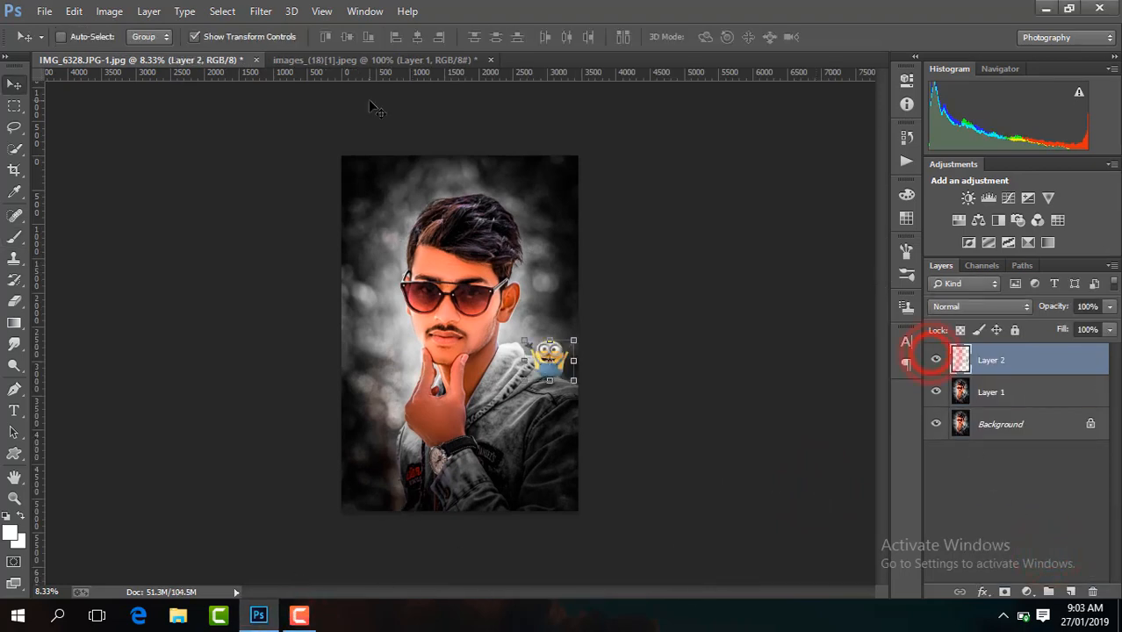
{"action": "left_click", "coordinate": [289, 37]}
{"action": "key", "text": "ctrl+plus"}
{"action": "key", "text": "ctrl+plus"}
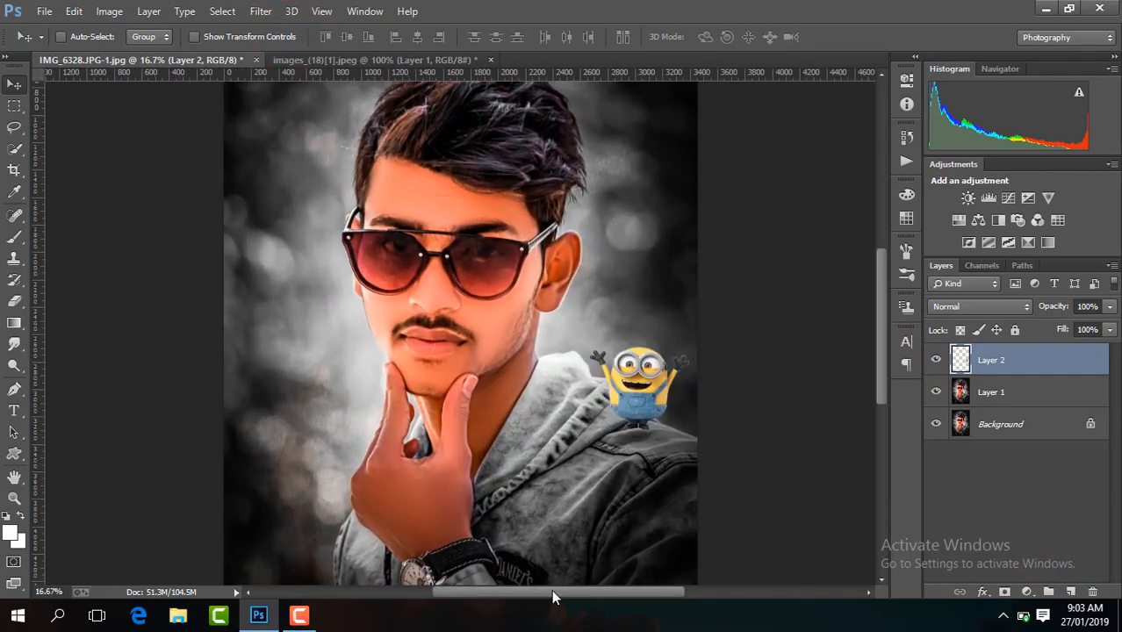
- Move the minion figure on Layer 2 slightly lower so its feet rest on the jacket shoulder
{"action": "left_click_drag", "start_coordinate": [553, 597], "coordinate": [585, 597]}
{"action": "key", "text": "ctrl+plus"}
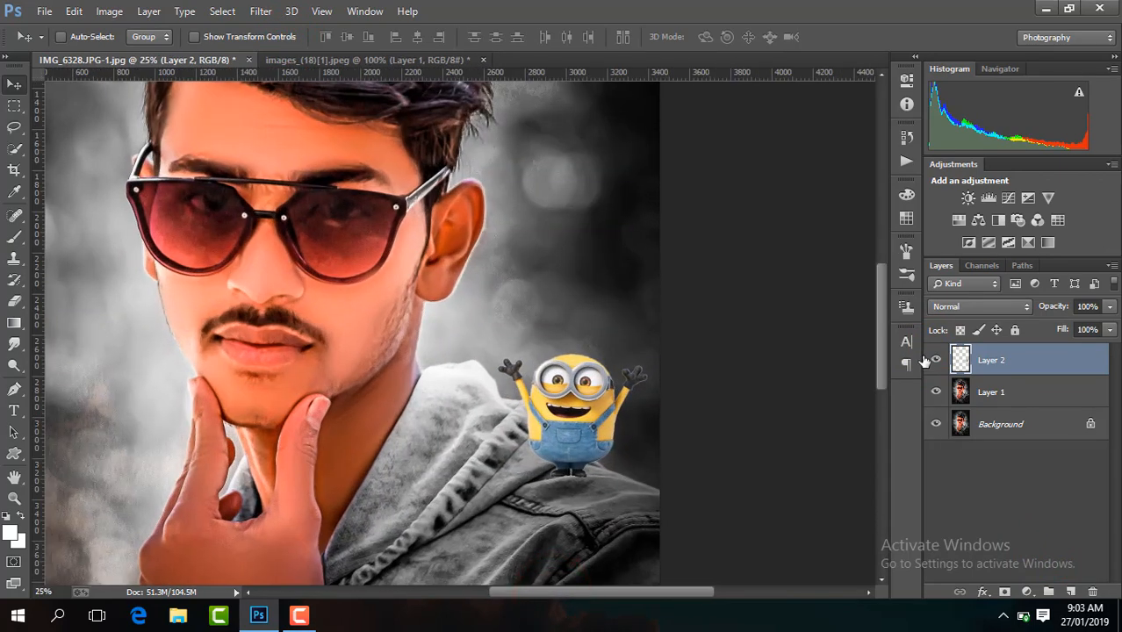
{"action": "left_click_drag", "start_coordinate": [885, 340], "coordinate": [879, 360]}
{"action": "key", "text": "ctrl+plus"}
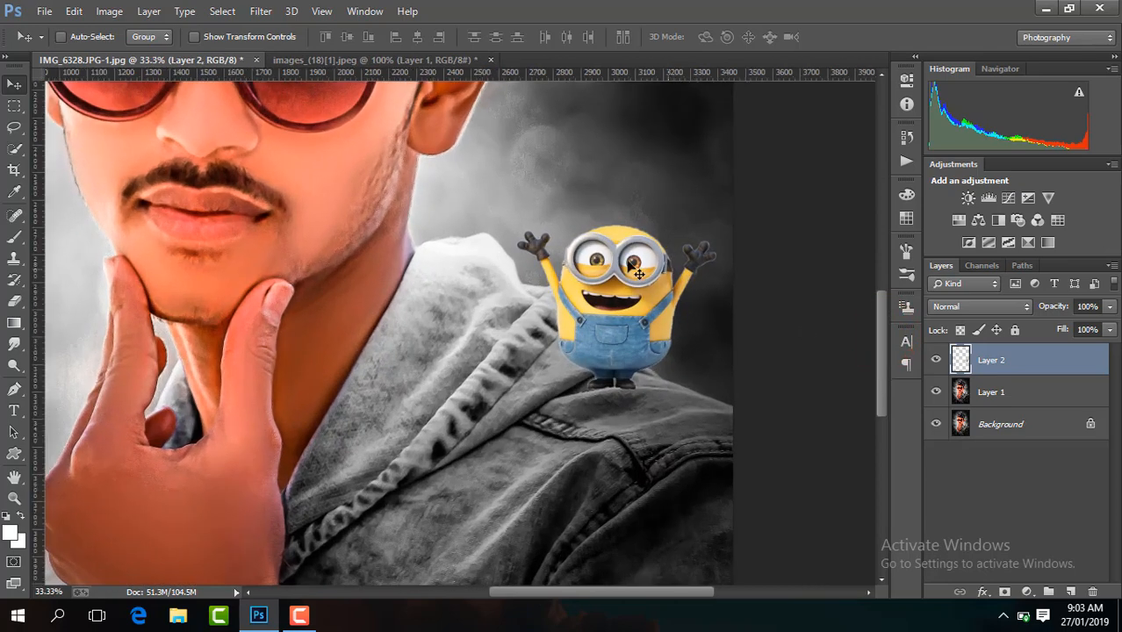
{"action": "left_click_drag", "start_coordinate": [623, 268], "coordinate": [625, 303]}
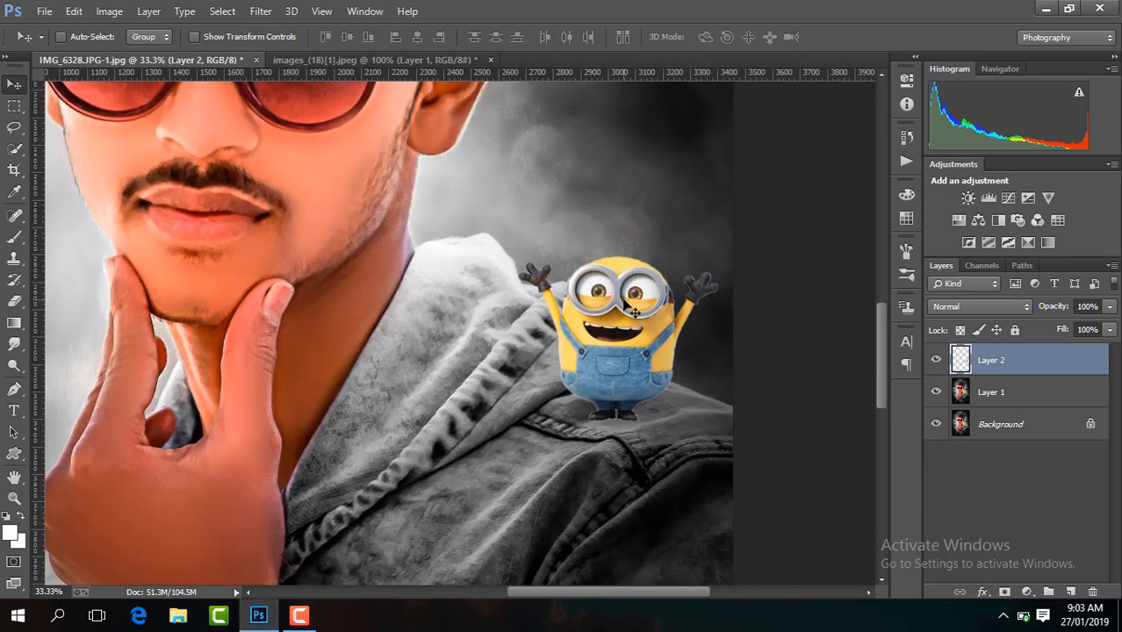
- Add a new layer beneath the minion layer and paint one soft black spot on the jacket with the 244 px Brush
{"action": "left_click", "coordinate": [1073, 589]}
{"action": "left_click_drag", "start_coordinate": [990, 361], "coordinate": [992, 397]}
{"action": "left_click", "coordinate": [13, 238]}
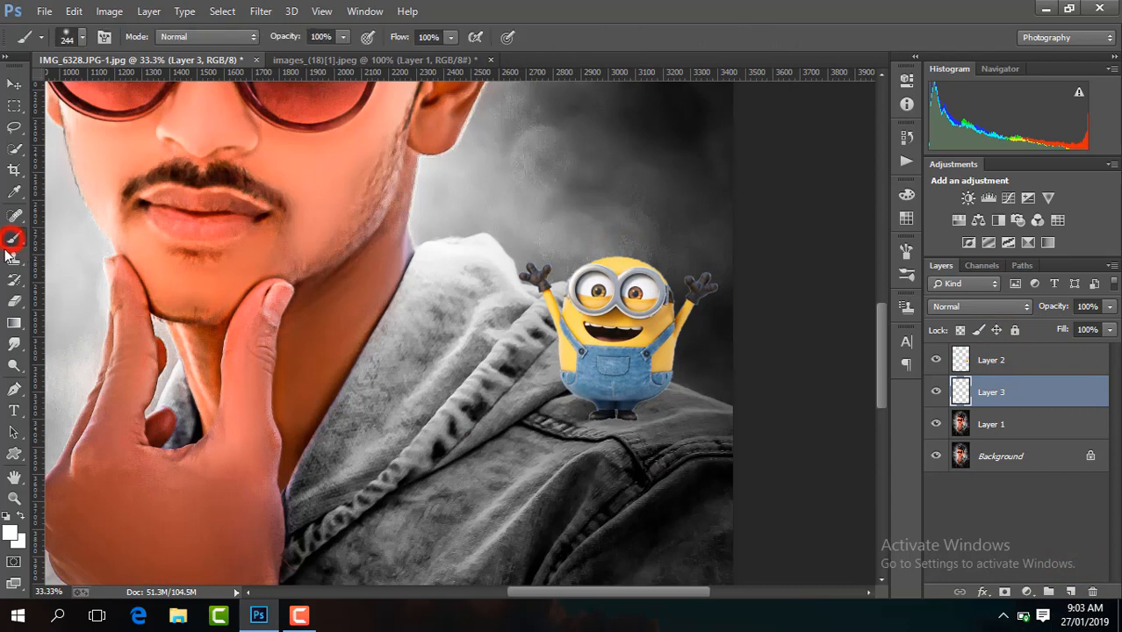
{"action": "left_click", "coordinate": [9, 533]}
{"action": "left_click", "coordinate": [681, 440]}
{"action": "key", "text": "Return"}
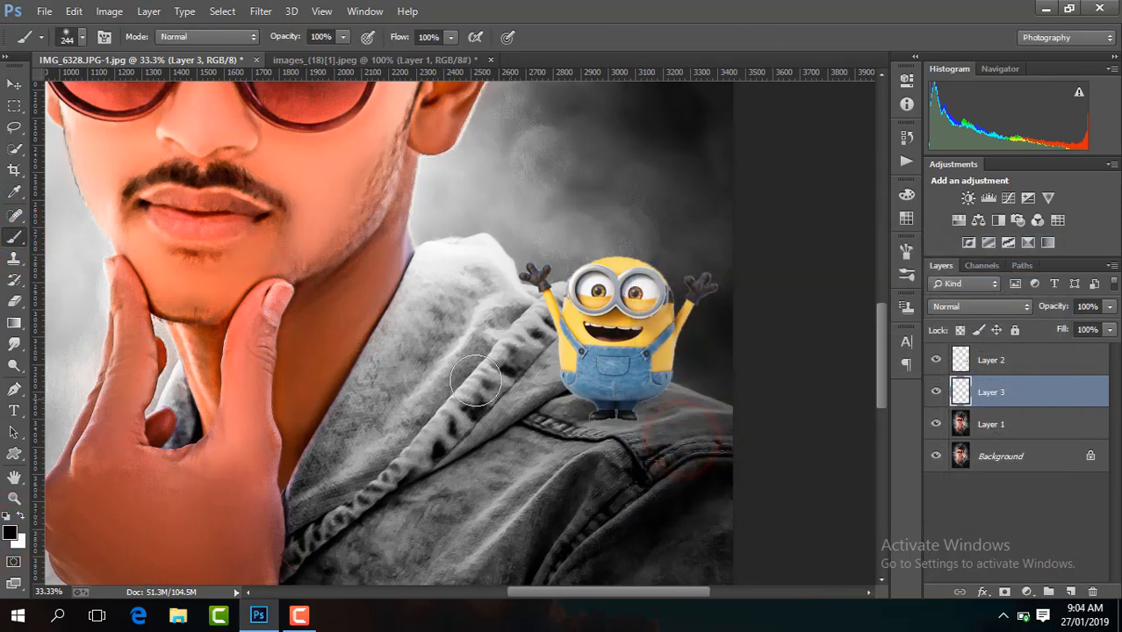
{"action": "left_click", "coordinate": [424, 345]}
- Transform the black spot on Layer 3 into a thin, flat horizontal shadow
{"action": "left_click", "coordinate": [13, 84]}
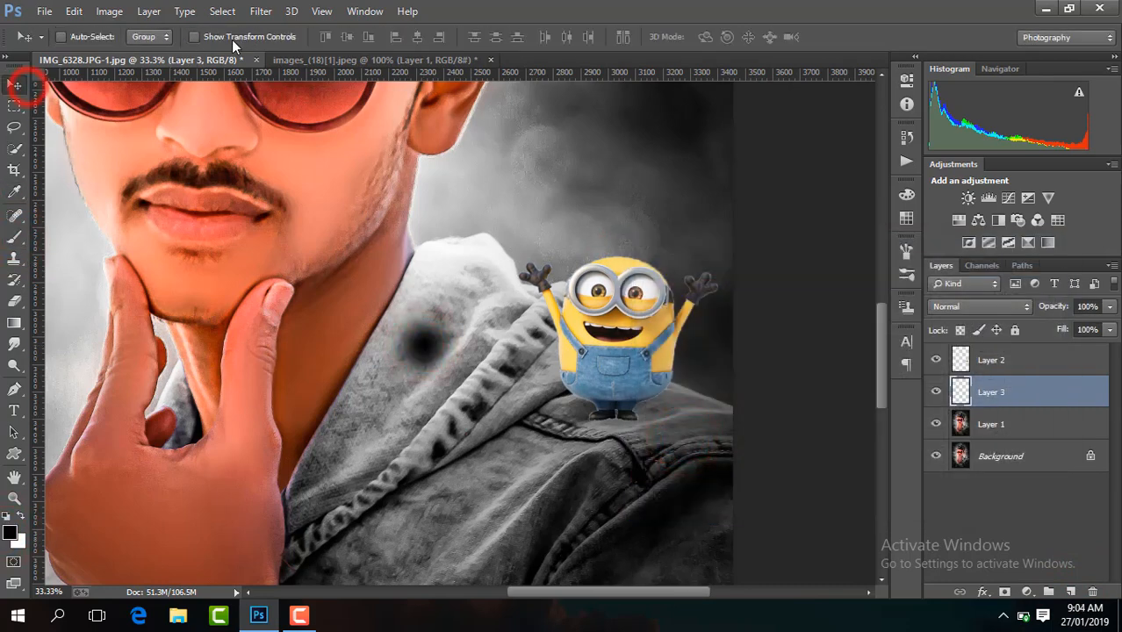
{"action": "left_click", "coordinate": [237, 37]}
{"action": "left_click_drag", "start_coordinate": [450, 290], "coordinate": [449, 391]}
{"action": "left_click", "coordinate": [740, 39]}
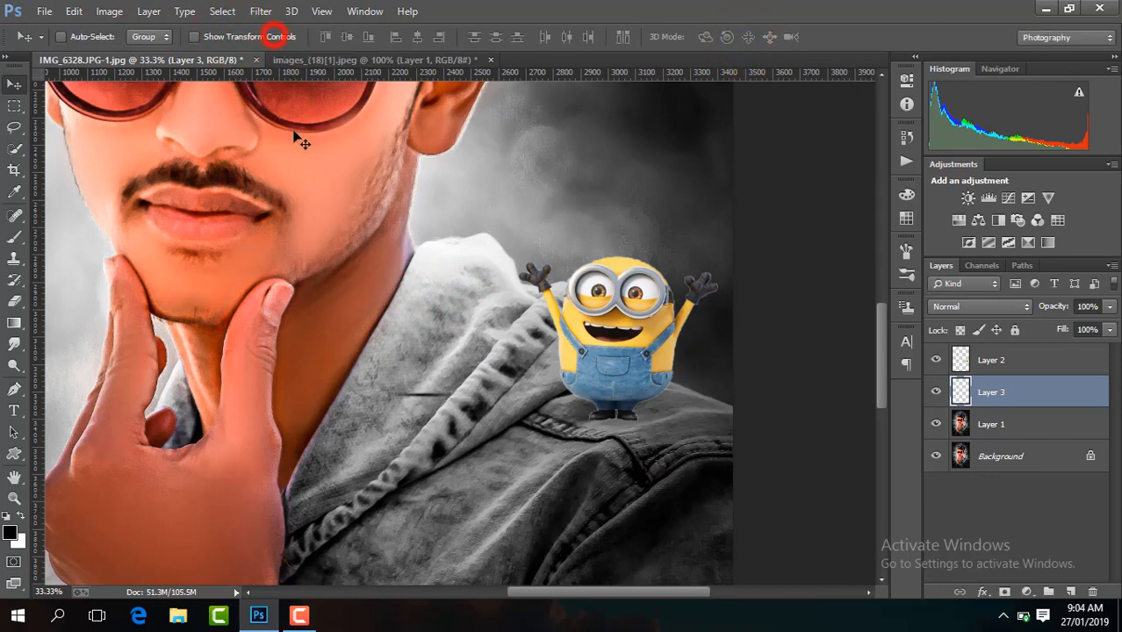
- Position the flattened shadow directly under one of the minion's feet
{"action": "left_click_drag", "start_coordinate": [430, 394], "coordinate": [638, 423]}
{"action": "key", "text": "ctrl+plus"}
{"action": "key", "text": "ctrl+plus"}
{"action": "left_click_drag", "start_coordinate": [584, 591], "coordinate": [632, 592]}
{"action": "left_click_drag", "start_coordinate": [881, 343], "coordinate": [880, 354]}
{"action": "key", "text": "ctrl+plus"}
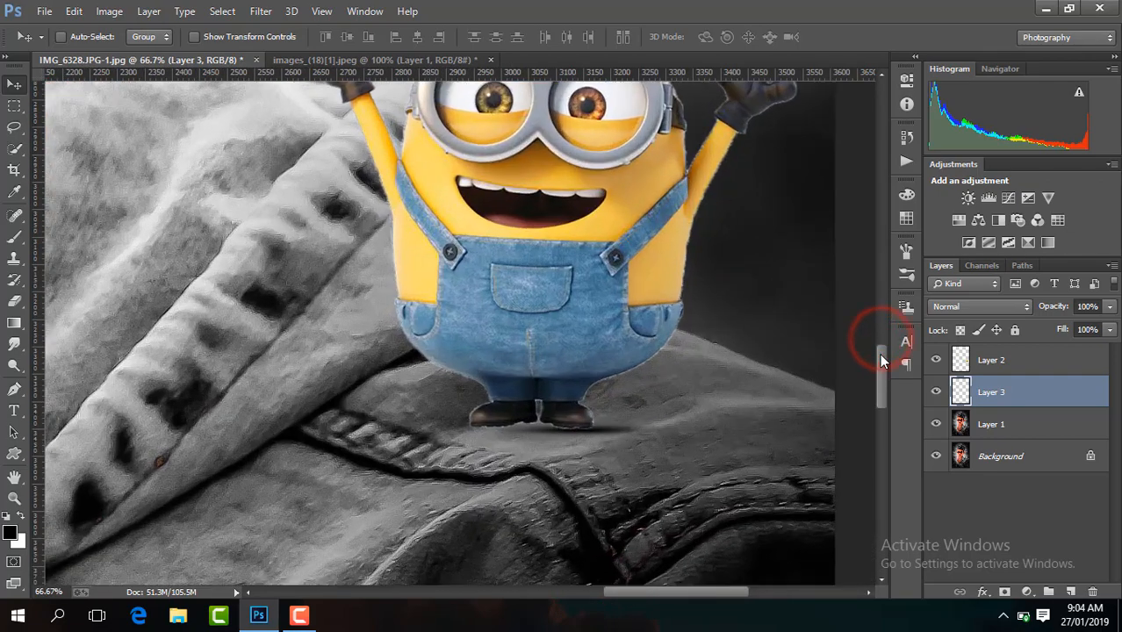
{"action": "left_click_drag", "start_coordinate": [620, 448], "coordinate": [524, 448]}
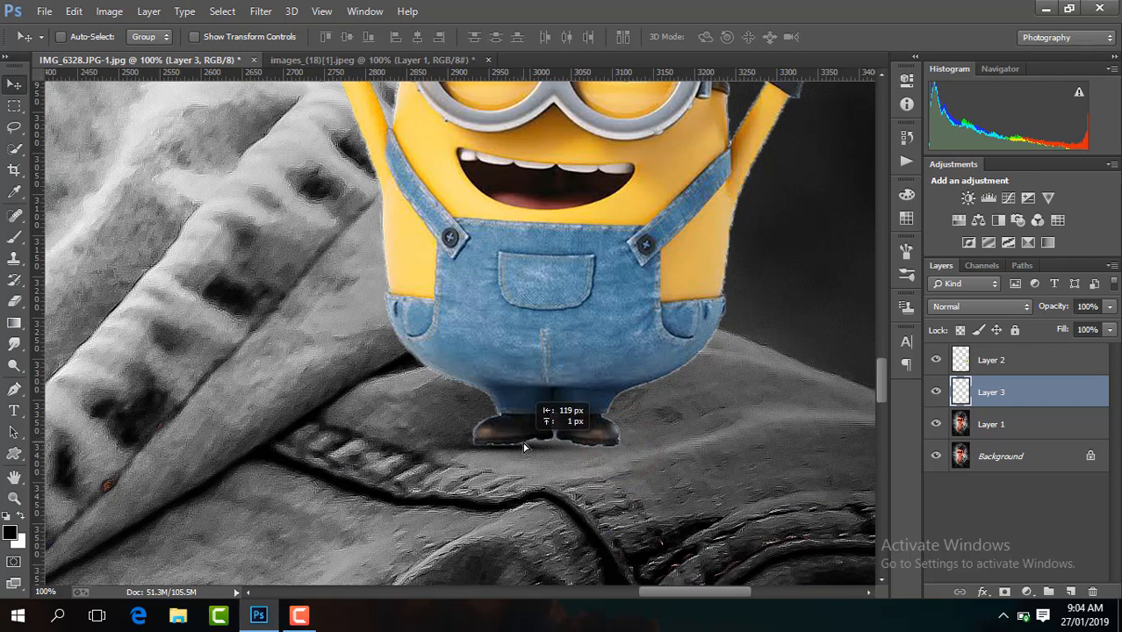
- Duplicate the shadow layer and place the copy under the minion's other foot
{"action": "key", "text": "ctrl+j"}
{"action": "left_click_drag", "start_coordinate": [601, 439], "coordinate": [681, 438]}
{"action": "scroll", "coordinate": [480, 505], "scroll_direction": "down", "scroll_amount": 6}
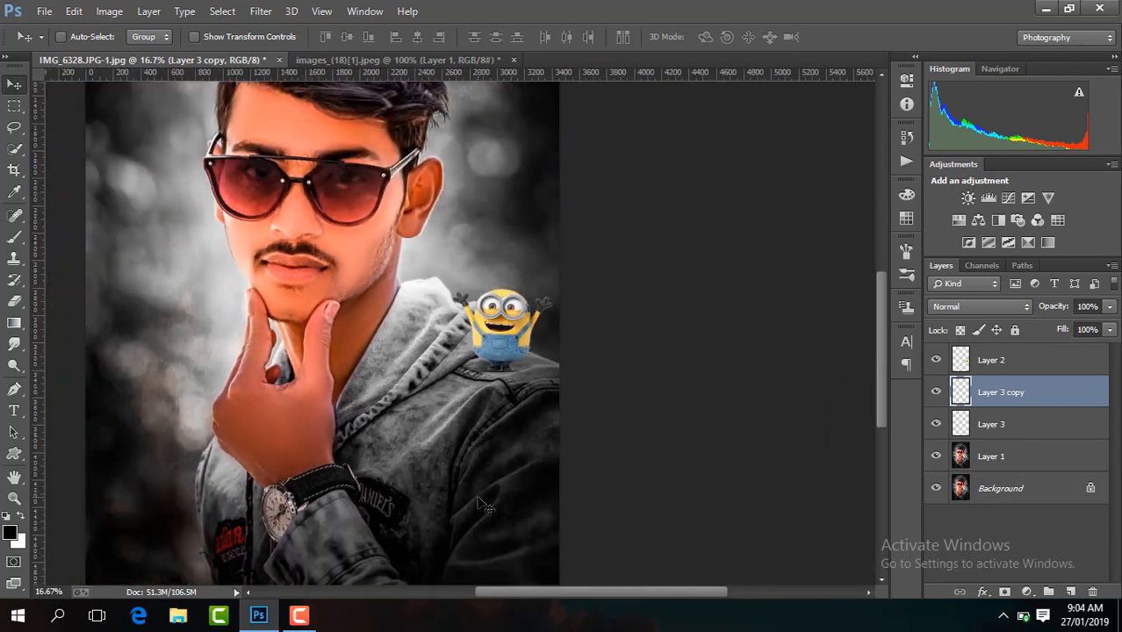
{"action": "scroll", "coordinate": [480, 504], "scroll_direction": "down", "scroll_amount": 1}
{"action": "scroll", "coordinate": [479, 504], "scroll_direction": "up", "scroll_amount": 1}
{"action": "scroll", "coordinate": [480, 504], "scroll_direction": "down", "scroll_amount": 1}
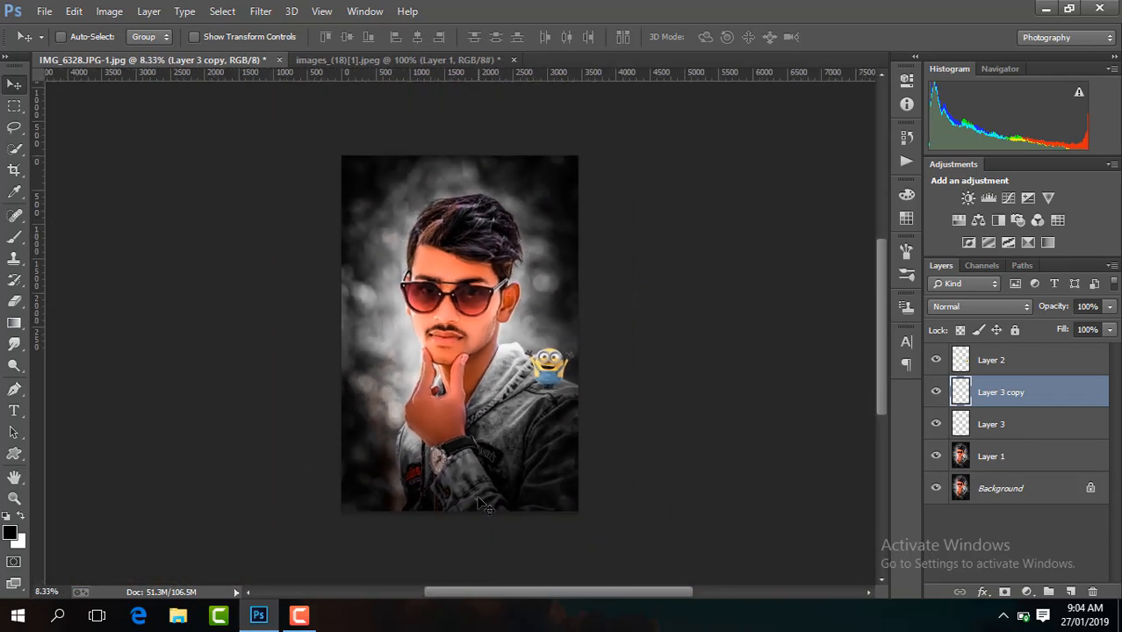
{"action": "left_click", "coordinate": [936, 396]}
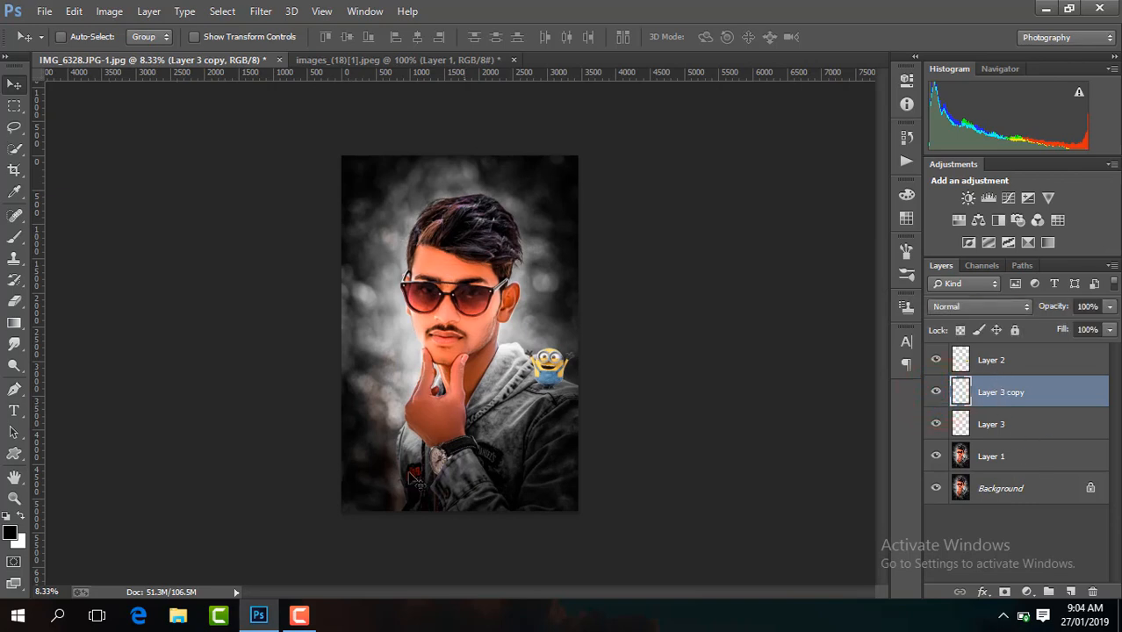
{"action": "left_click", "coordinate": [299, 615]}
{"action": "left_click", "coordinate": [1043, 552]}
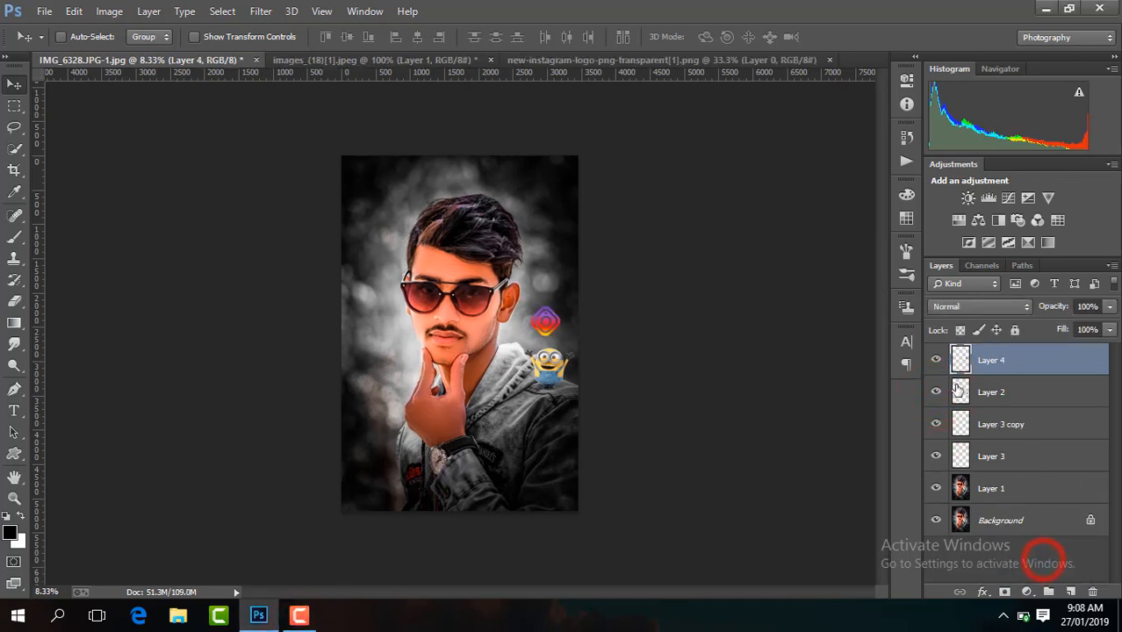
- Shift the Instagram logo slightly up and to the right, and duplicate its layer with the copy stacked beneath the original
{"action": "key", "text": "ctrl+plus"}
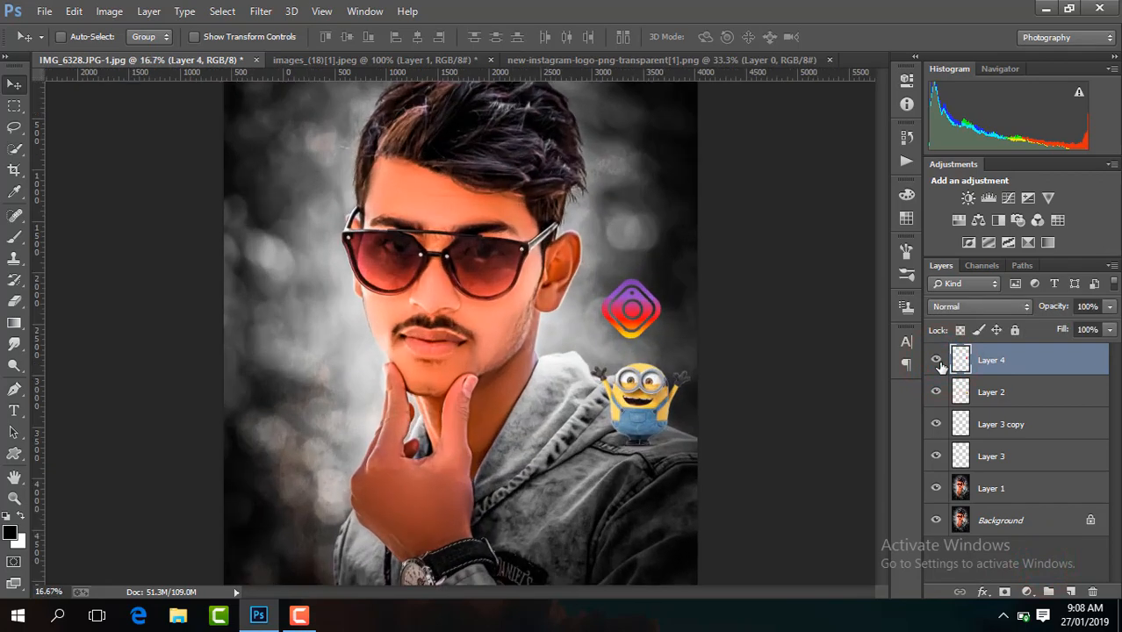
{"action": "left_click", "coordinate": [936, 360]}
{"action": "left_click", "coordinate": [937, 360]}
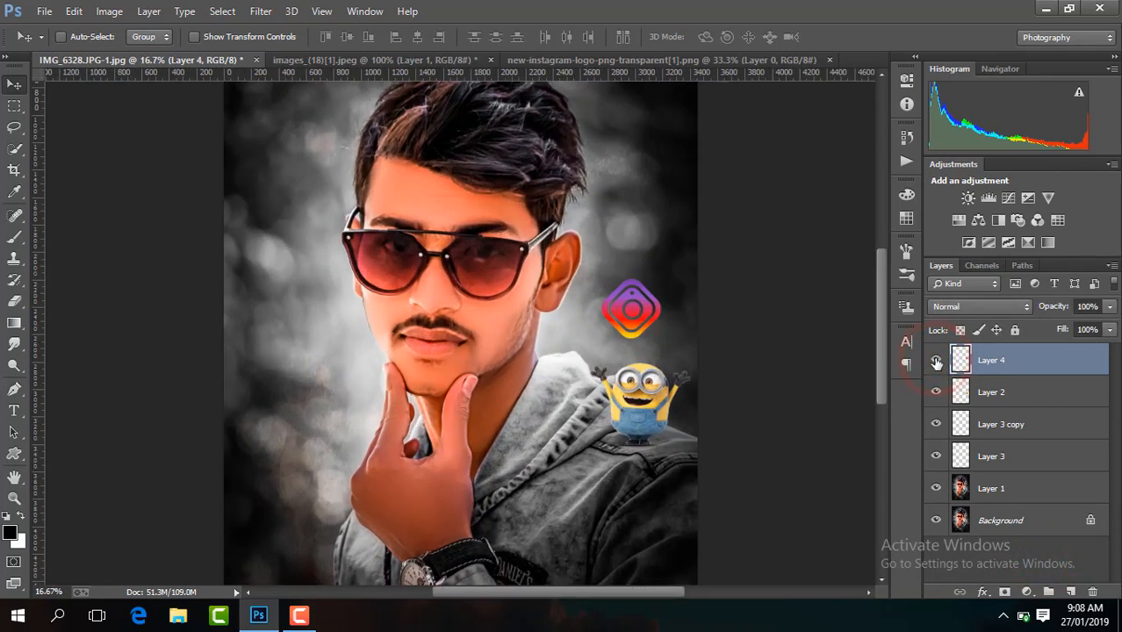
{"action": "left_click_drag", "start_coordinate": [652, 302], "coordinate": [651, 297]}
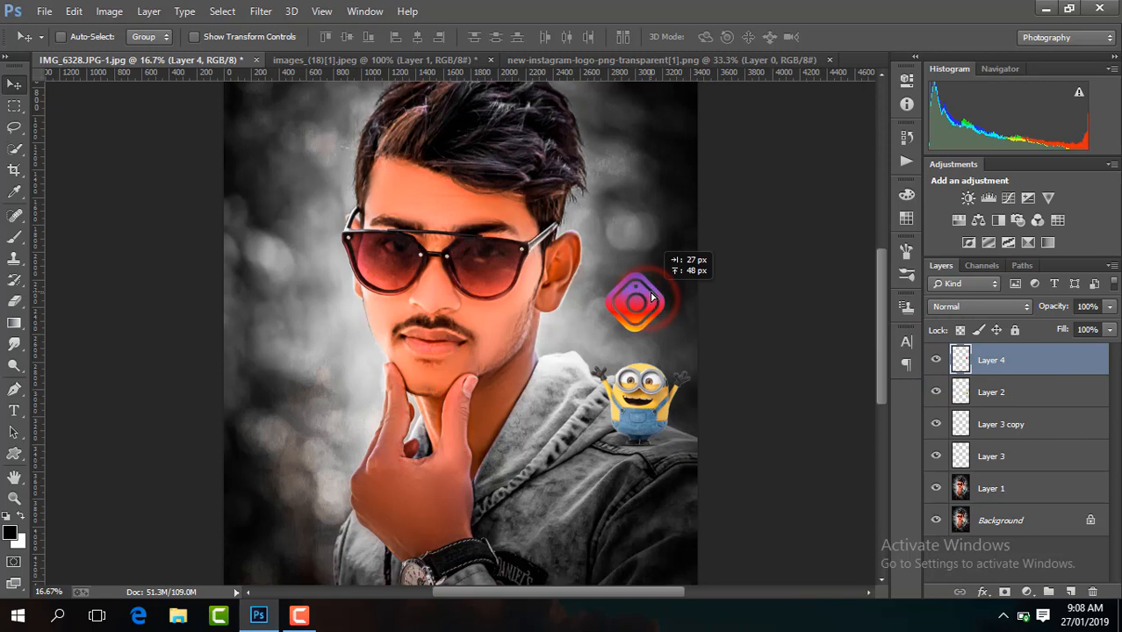
{"action": "key", "text": "ctrl+j"}
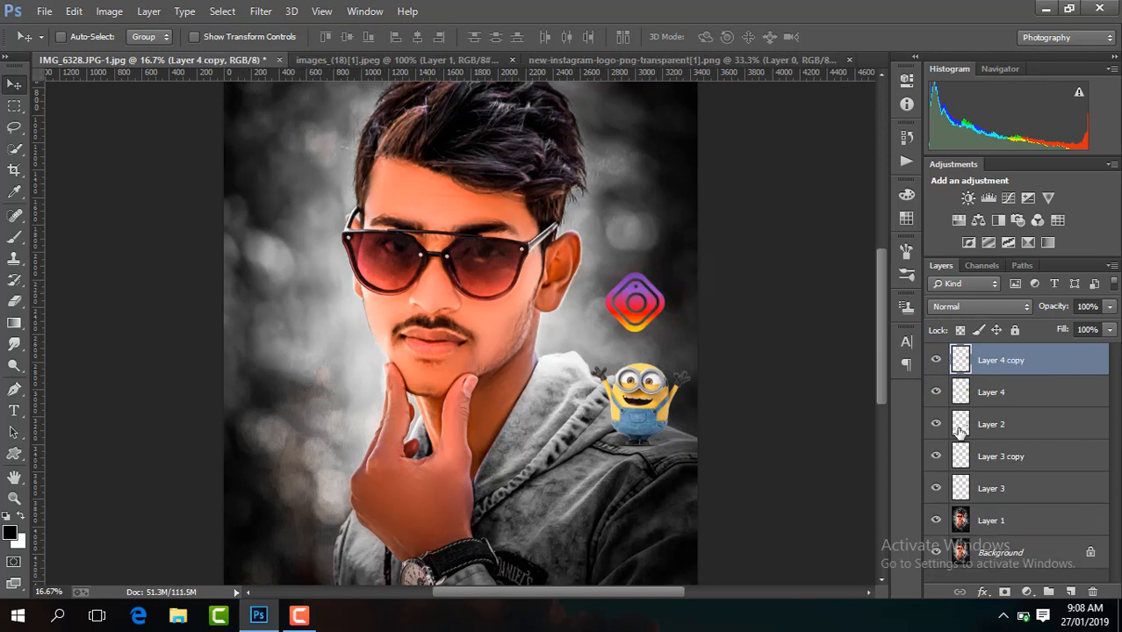
{"action": "left_click_drag", "start_coordinate": [1031, 361], "coordinate": [1024, 396]}
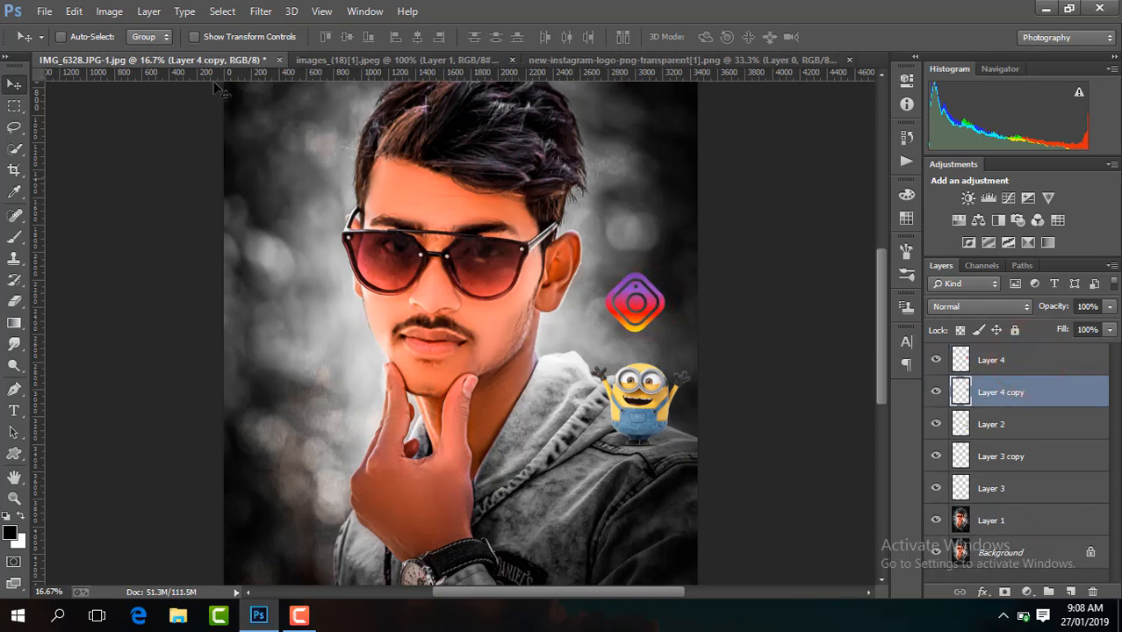
- Apply a Gaussian Blur with a radius of about 52 pixels to Layer 4 copy to make a glow behind the logo
{"action": "left_click", "coordinate": [264, 12]}
{"action": "mouse_move", "coordinate": [320, 208]}
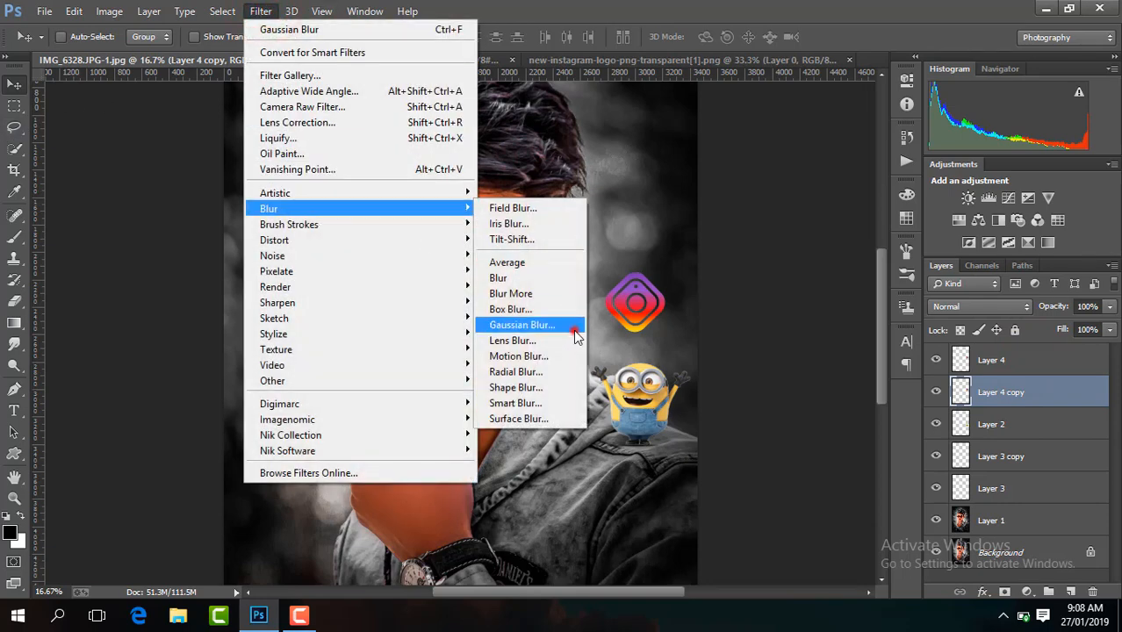
{"action": "left_click", "coordinate": [521, 325]}
{"action": "key", "text": "ctrl+plus"}
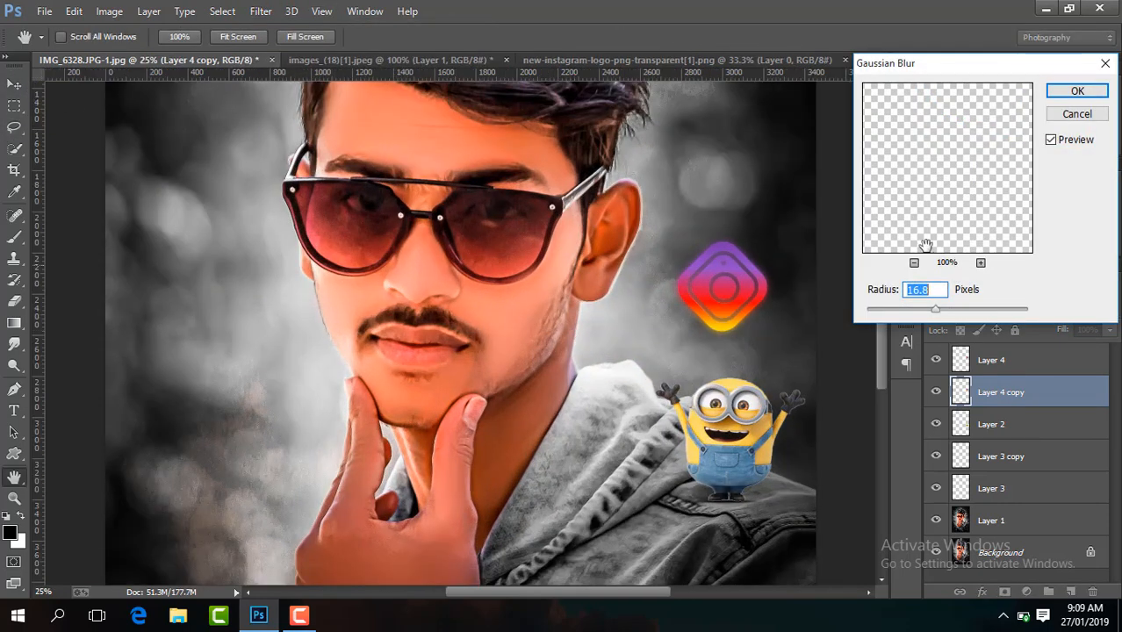
{"action": "left_click_drag", "start_coordinate": [943, 315], "coordinate": [959, 316]}
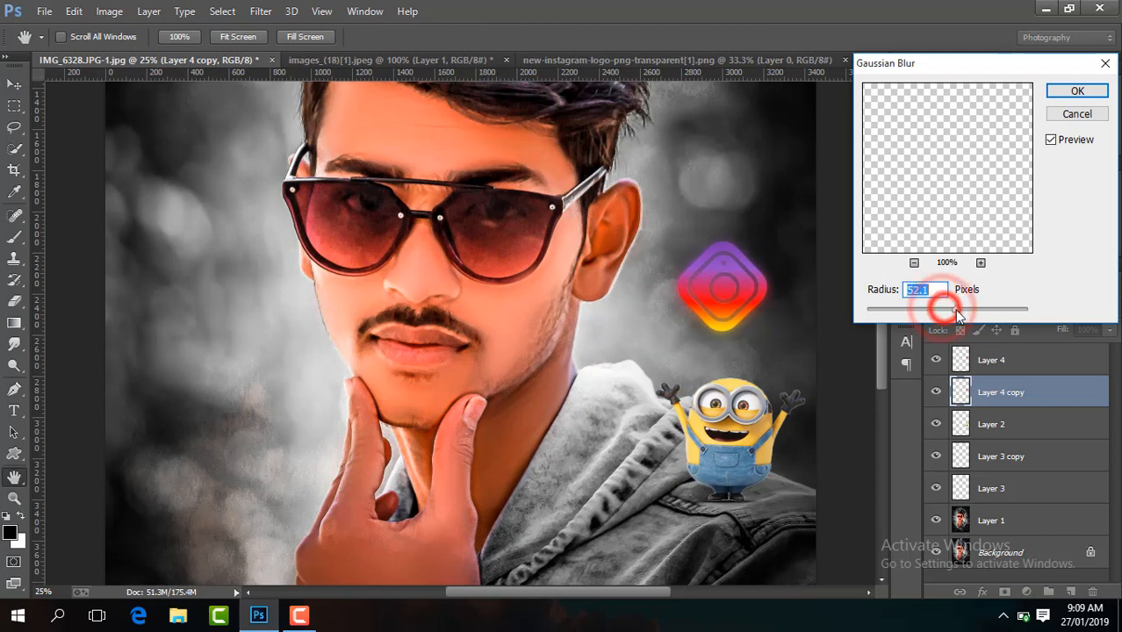
{"action": "left_click", "coordinate": [1089, 90]}
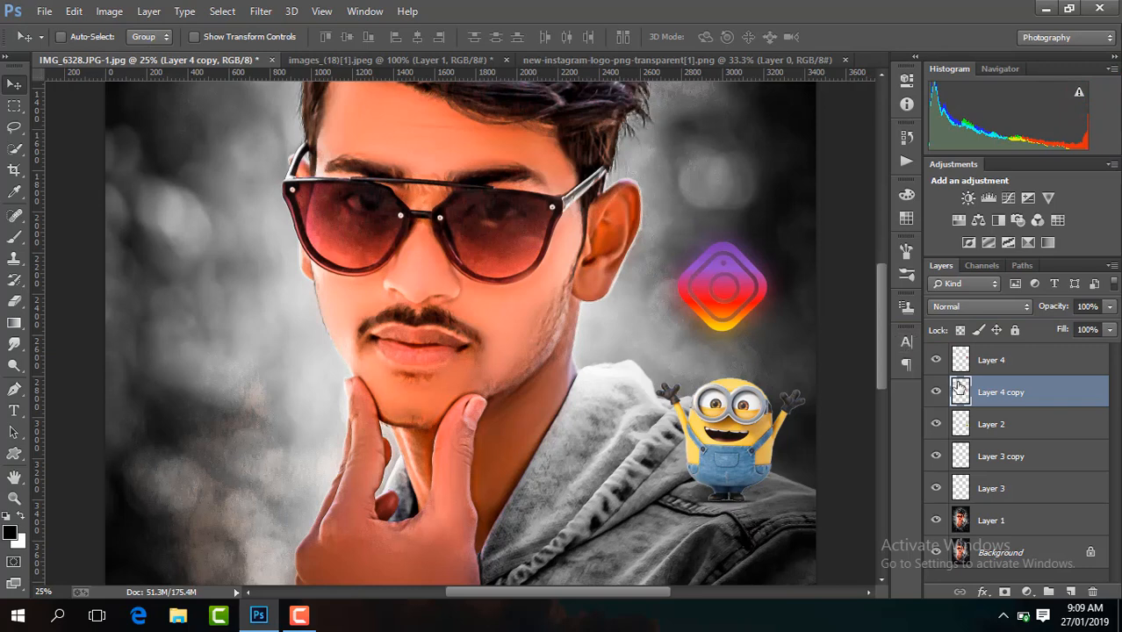
{"action": "left_click", "coordinate": [937, 361]}
{"action": "left_click", "coordinate": [937, 361]}
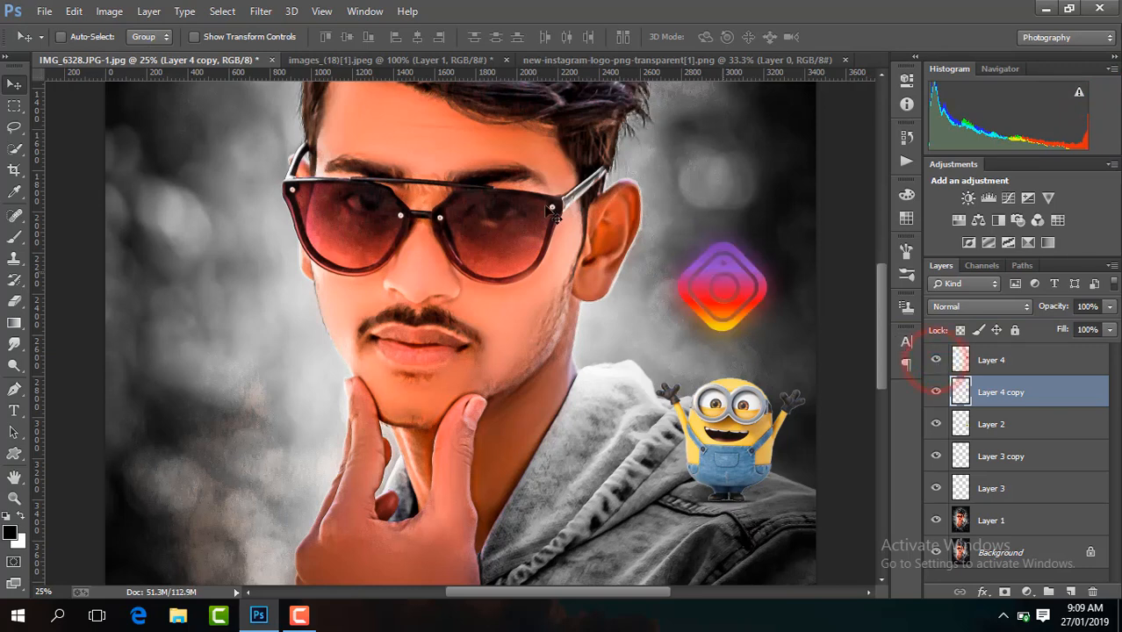
- Scale the blurred logo copy up proportionally to 130.99% around its centre
{"action": "left_click", "coordinate": [195, 37]}
{"action": "left_click", "coordinate": [793, 215]}
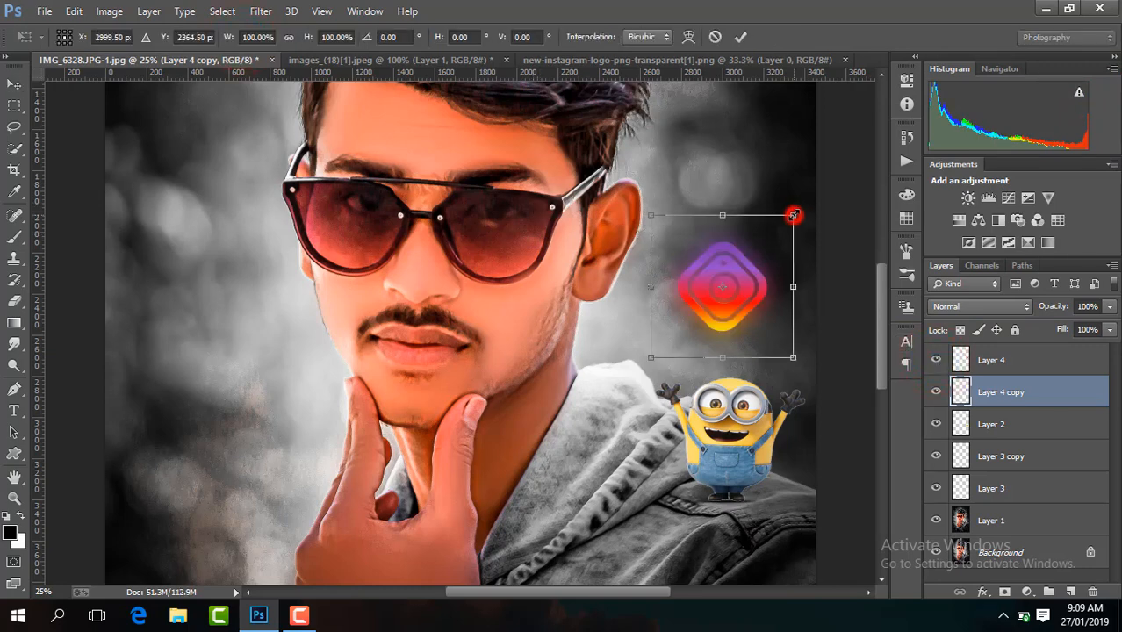
{"action": "left_click_drag", "start_coordinate": [793, 215], "coordinate": [815, 196]}
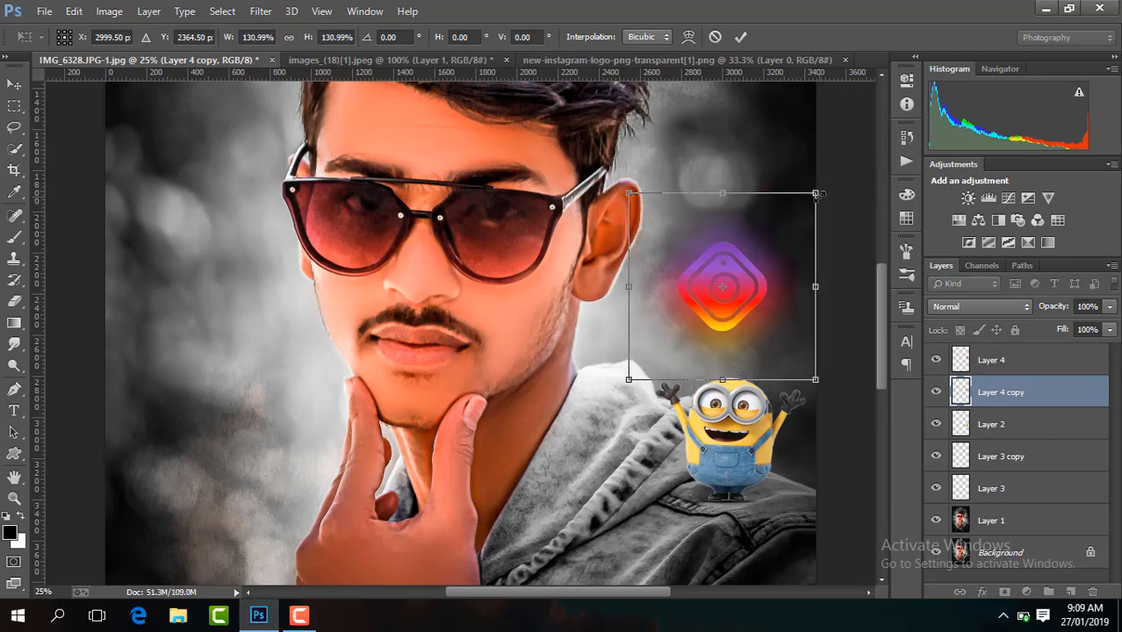
{"action": "left_click", "coordinate": [741, 37]}
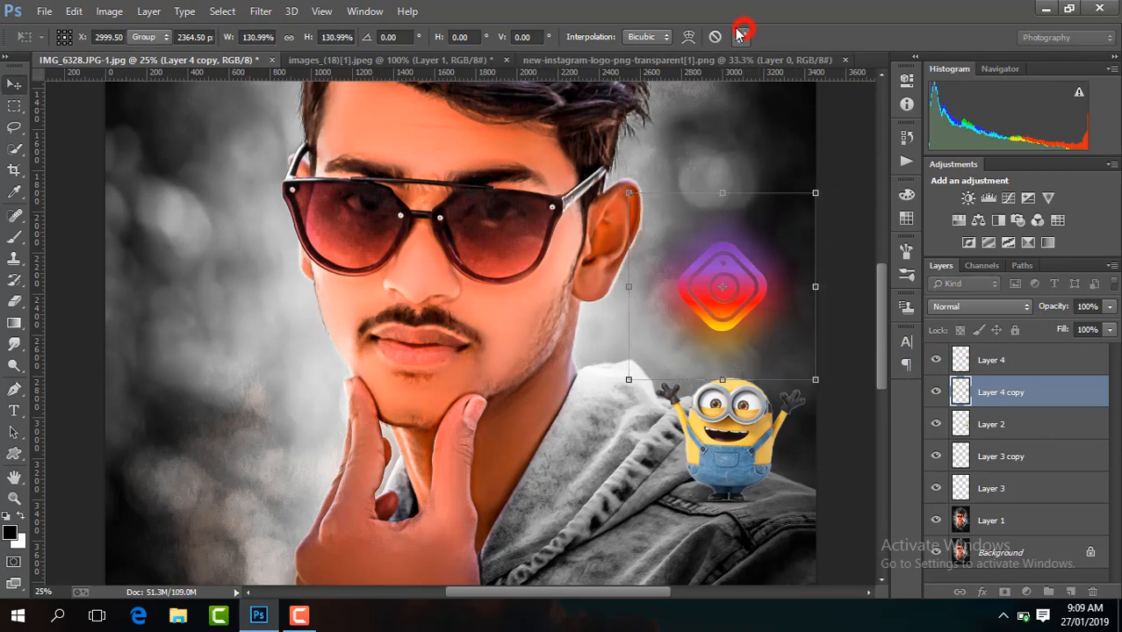
- Set the opacity of Layer 4 copy to 70% and turn off Show Transform Controls
{"action": "left_click", "coordinate": [1111, 307]}
{"action": "left_click_drag", "start_coordinate": [1111, 325], "coordinate": [1082, 328]}
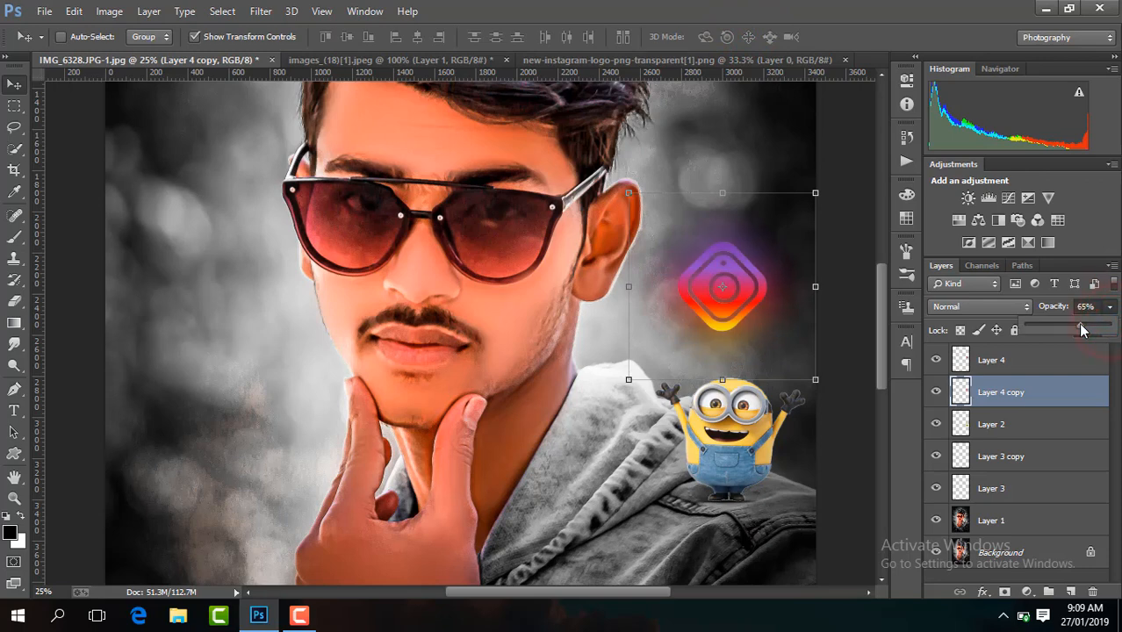
{"action": "left_click", "coordinate": [272, 38]}
- View the whole portrait and toggle Layer 4 copy's visibility to compare the logo with and without its glow
{"action": "key", "text": "ctrl+minus"}
{"action": "key", "text": "ctrl+minus"}
{"action": "key", "text": "ctrl+minus"}
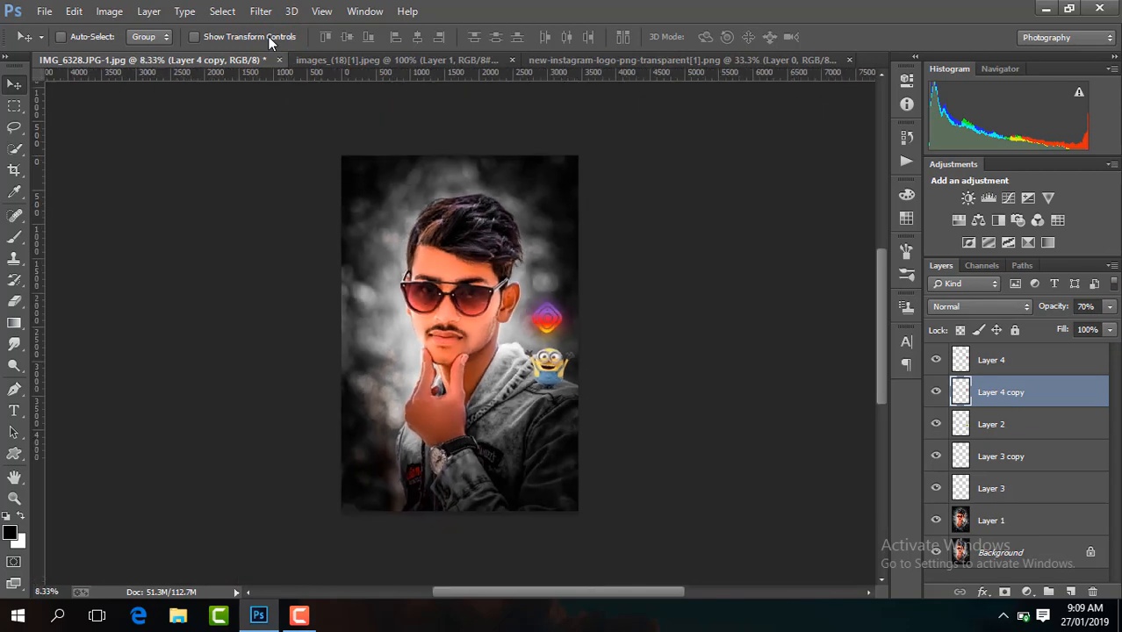
{"action": "key", "text": "ctrl+plus"}
{"action": "key", "text": "ctrl+minus"}
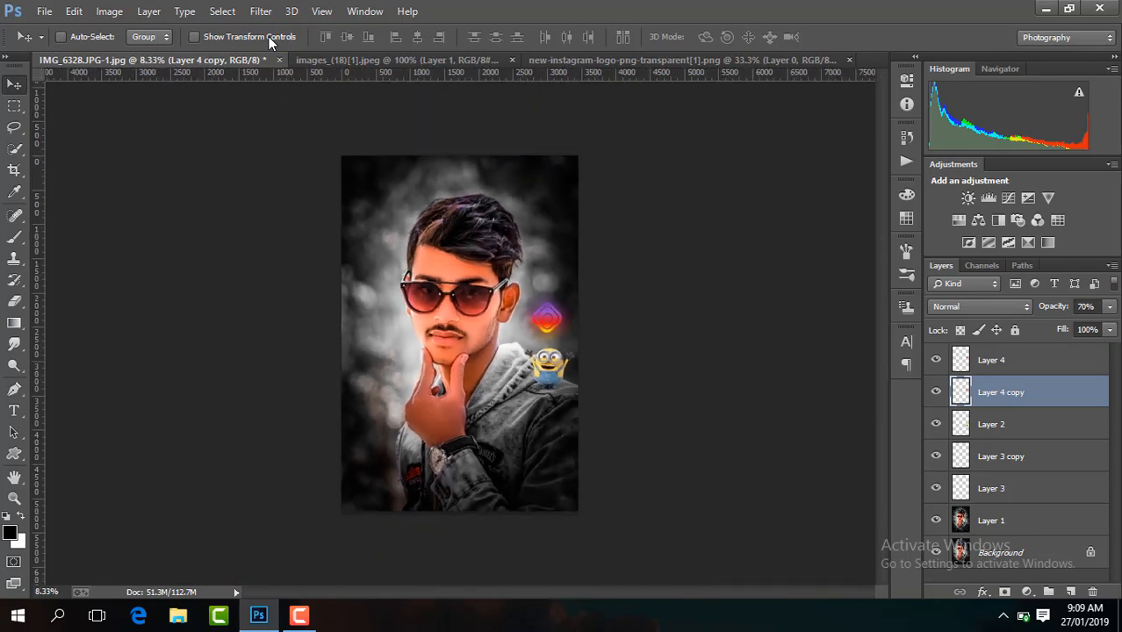
{"action": "left_click", "coordinate": [935, 393]}
{"action": "left_click", "coordinate": [935, 393]}
{"action": "left_click", "coordinate": [935, 392]}
{"action": "left_click", "coordinate": [935, 393]}
{"action": "left_click", "coordinate": [299, 615]}
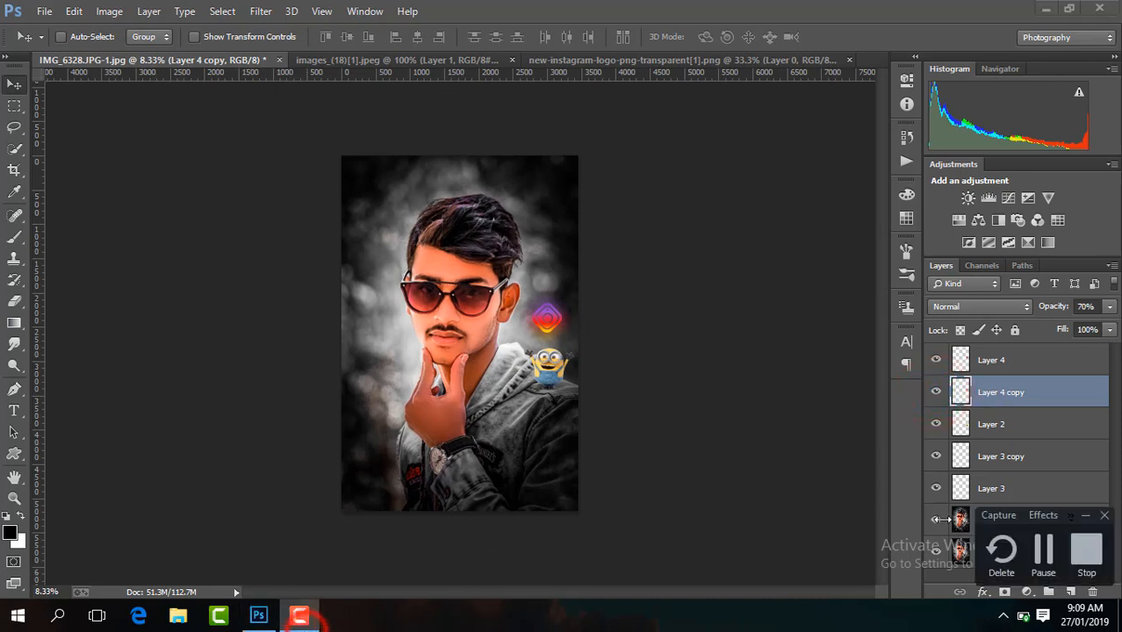
{"action": "left_click", "coordinate": [1044, 553]}
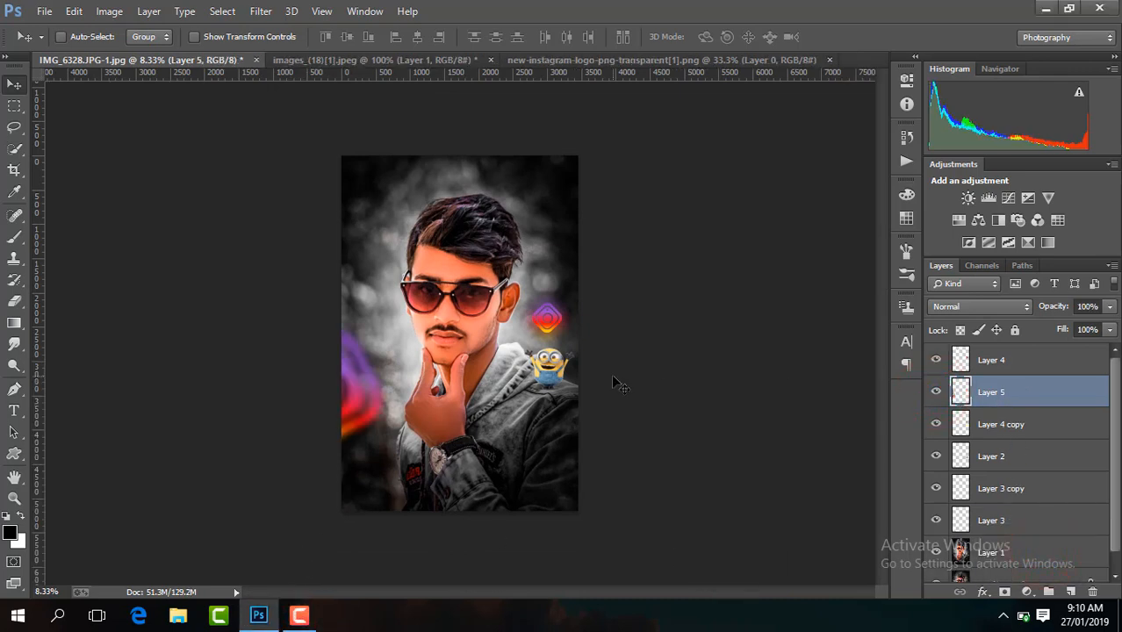
- Nudge the large blurred logo at the portrait's left edge, and copy the Instagram logo from its PNG document into the portrait
{"action": "left_click_drag", "start_coordinate": [328, 383], "coordinate": [332, 385]}
{"action": "left_click", "coordinate": [536, 59]}
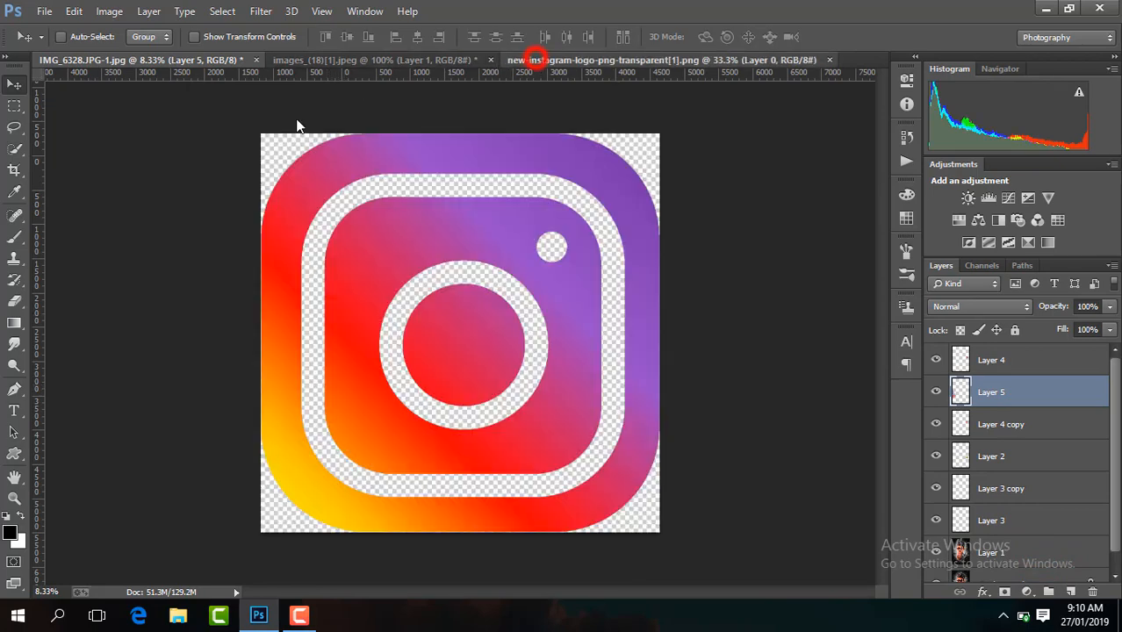
{"action": "left_click_drag", "start_coordinate": [344, 165], "coordinate": [484, 172]}
- Scale the new Instagram logo to about 32%, rotate it slightly counterclockwise above the hair, and turn off Show Transform Controls
{"action": "left_click", "coordinate": [237, 37]}
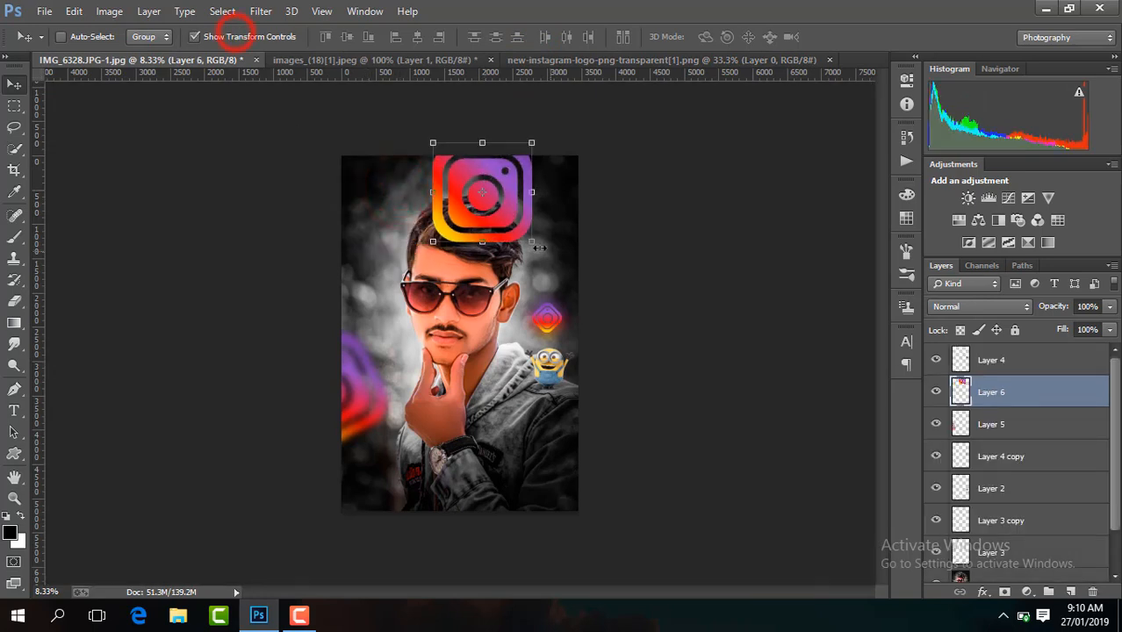
{"action": "left_click", "coordinate": [532, 244]}
{"action": "left_click_drag", "start_coordinate": [532, 244], "coordinate": [514, 189]}
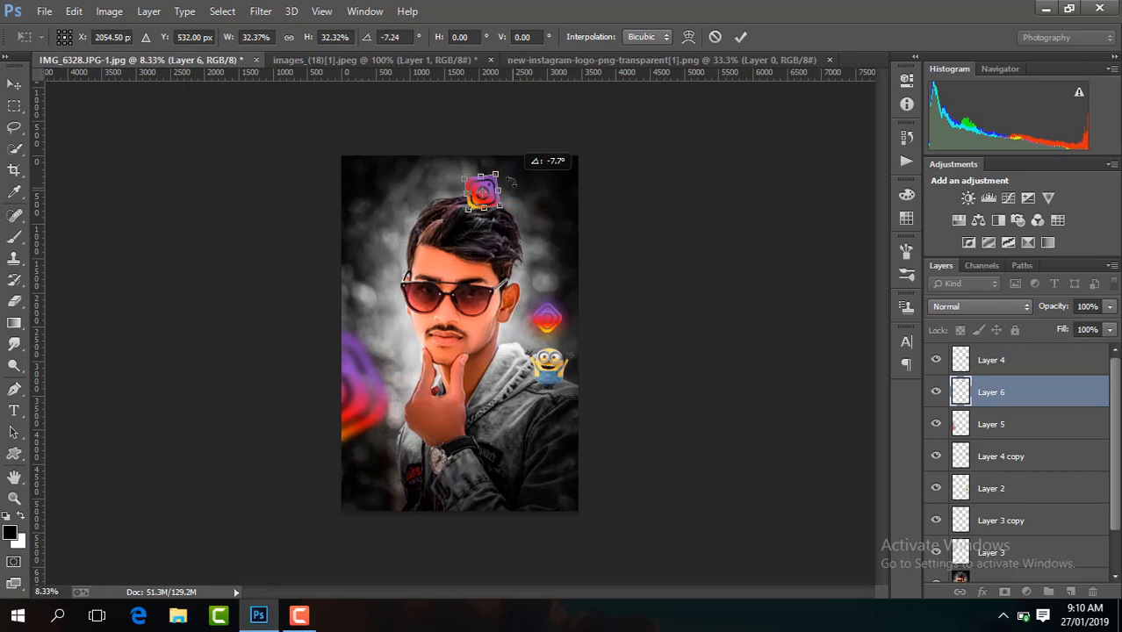
{"action": "left_click", "coordinate": [741, 36]}
{"action": "left_click", "coordinate": [295, 36]}
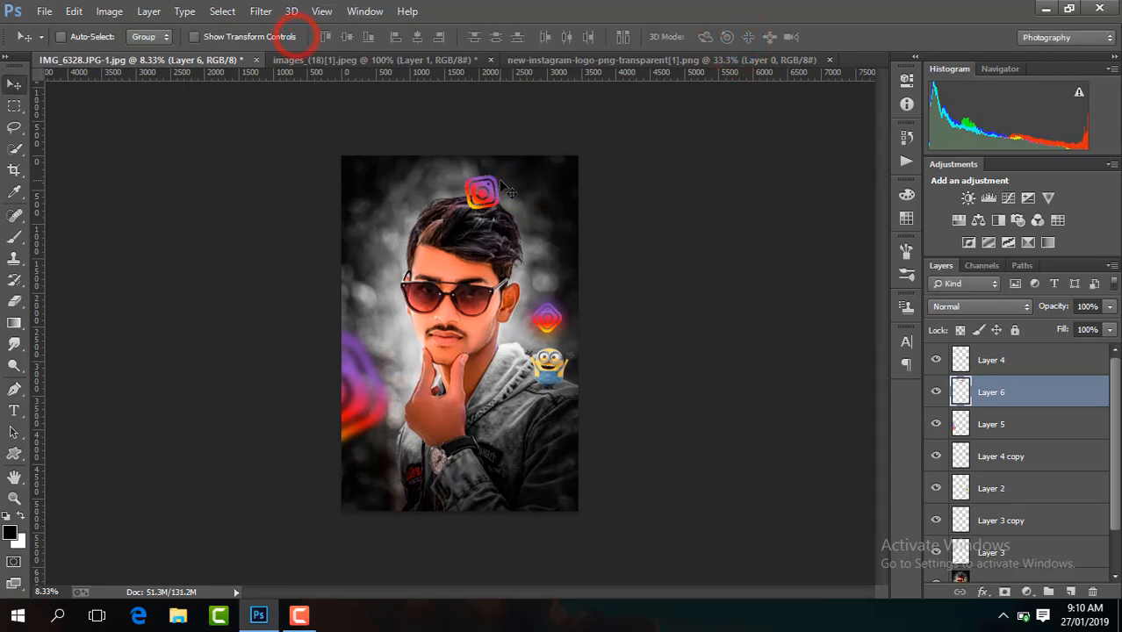
- Move the new Instagram logo up beside the hair and apply a light Motion Blur to it at a 0° angle
{"action": "left_click_drag", "start_coordinate": [503, 180], "coordinate": [439, 165]}
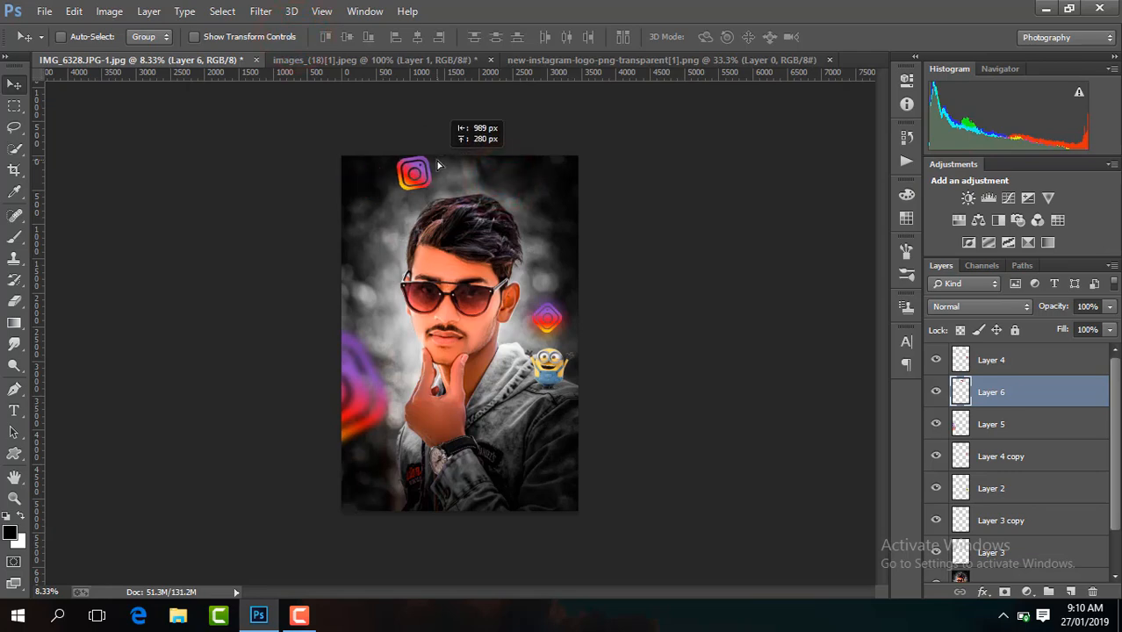
{"action": "left_click", "coordinate": [260, 11]}
{"action": "mouse_move", "coordinate": [343, 215]}
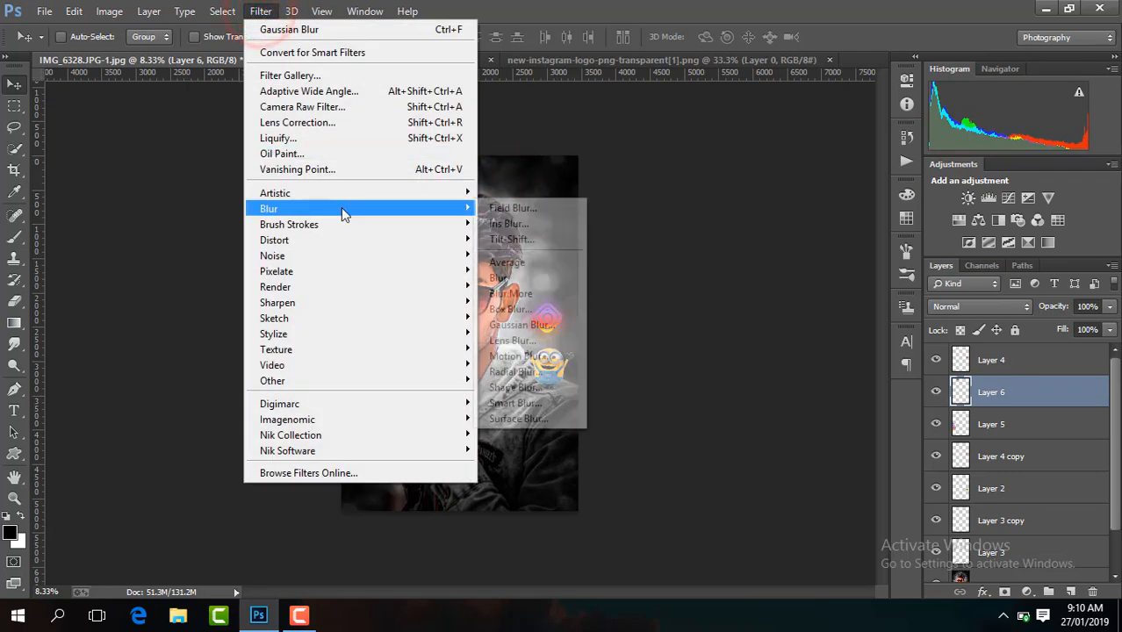
{"action": "left_click", "coordinate": [541, 356]}
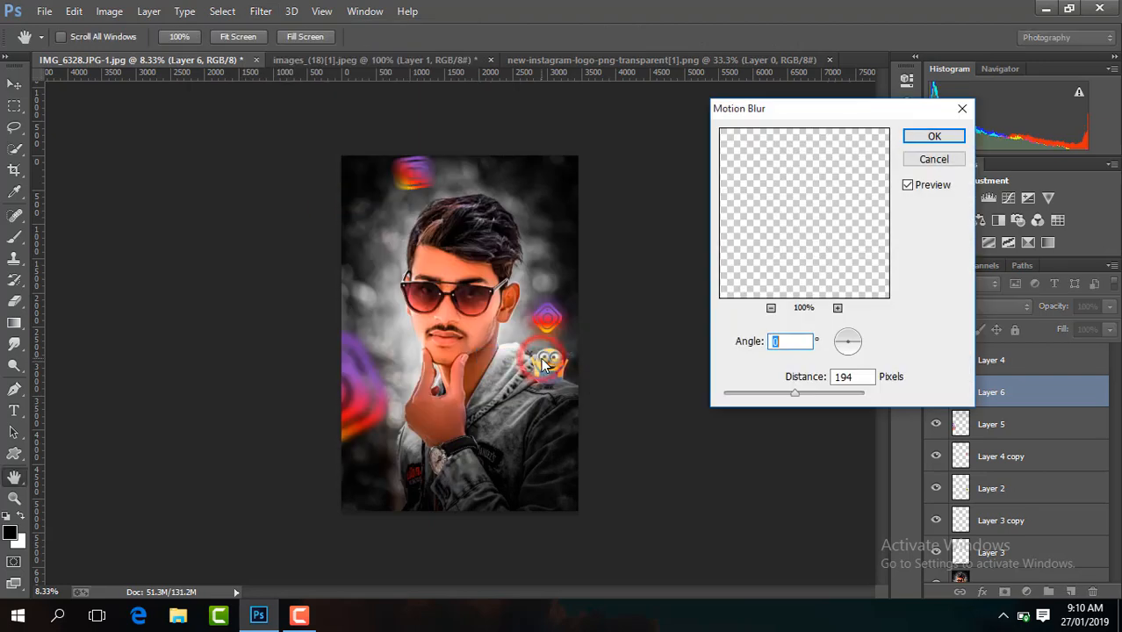
{"action": "left_click", "coordinate": [773, 394]}
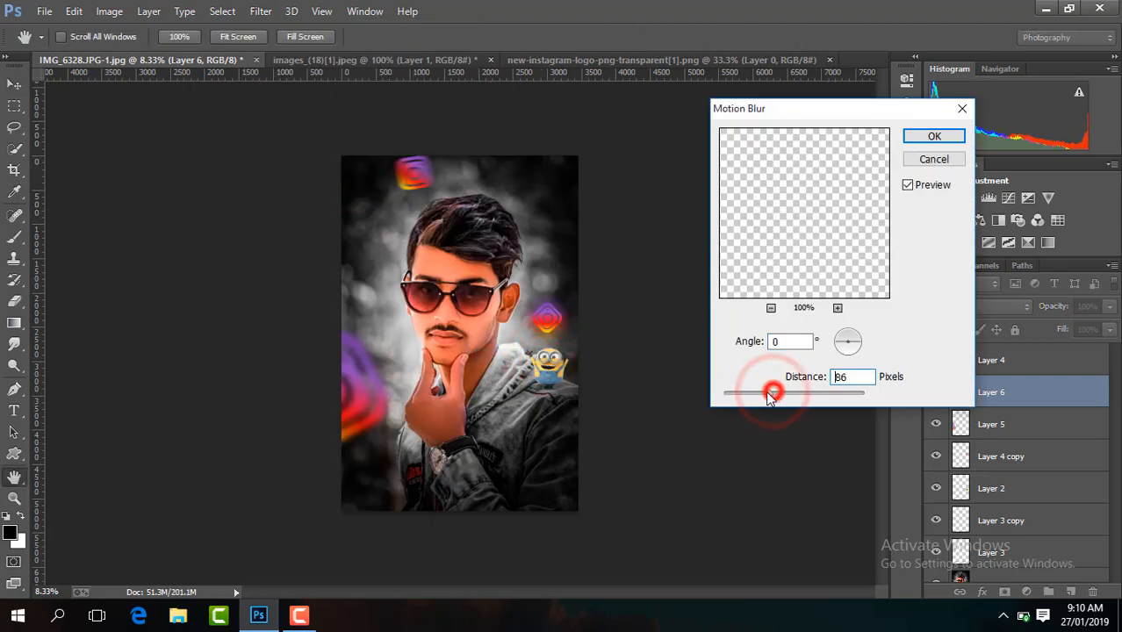
{"action": "left_click_drag", "start_coordinate": [768, 392], "coordinate": [766, 396]}
{"action": "left_click", "coordinate": [920, 134]}
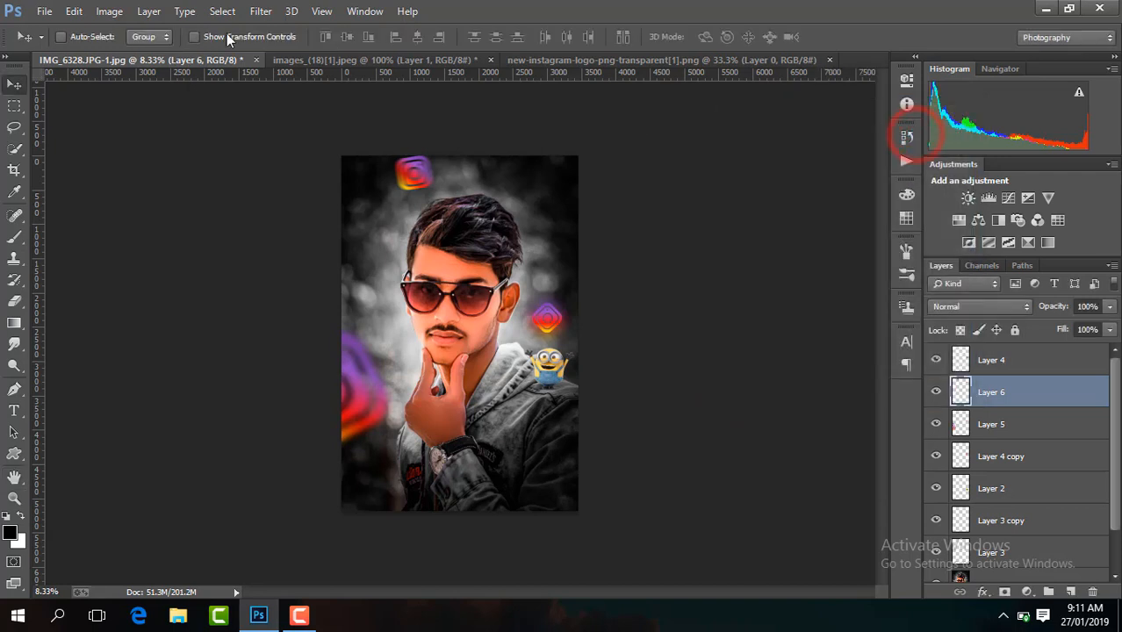
- Move the blurred logo partly past the portrait's top edge, and duplicate it with one copy partly past the bottom edge
{"action": "left_click_drag", "start_coordinate": [433, 168], "coordinate": [457, 155]}
{"action": "key", "text": "ctrl+j"}
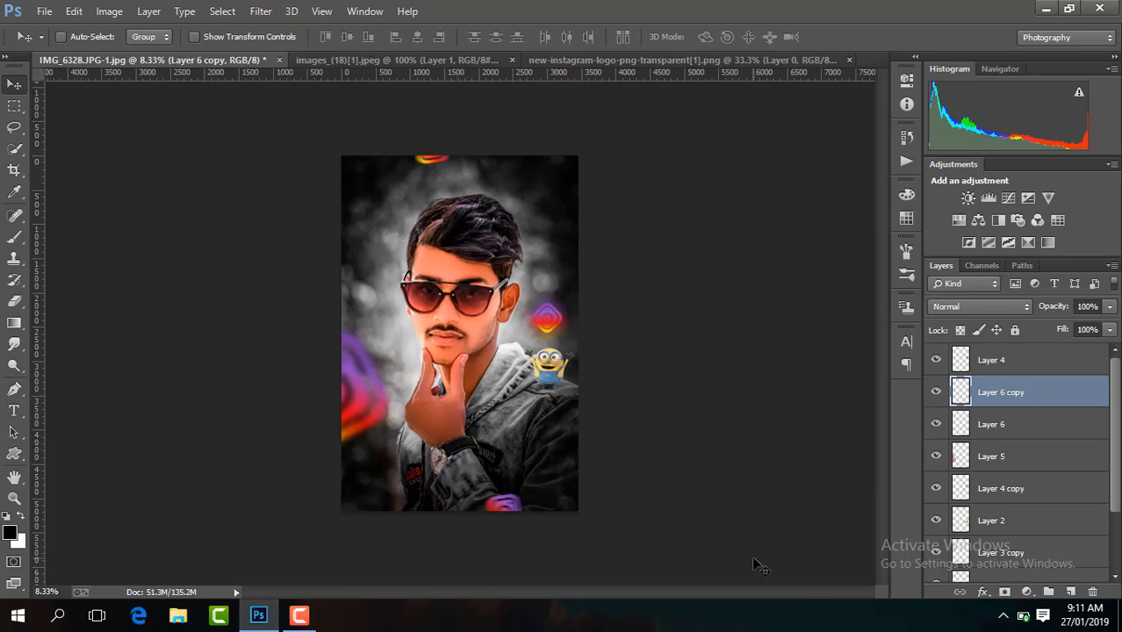
{"action": "right_click", "coordinate": [1064, 457]}
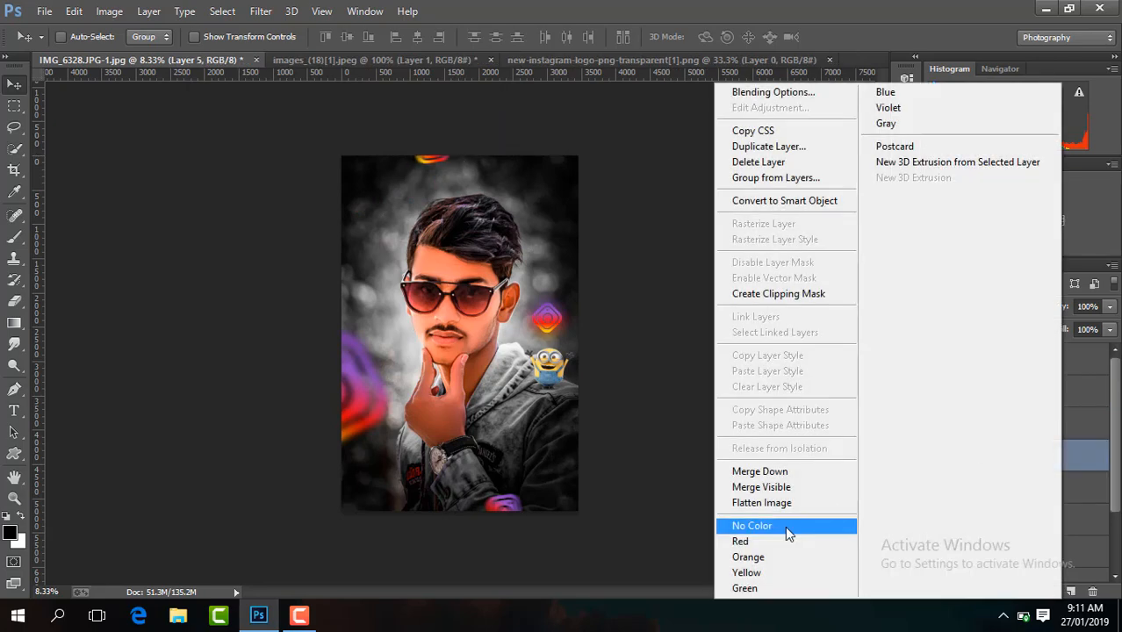
{"action": "left_click", "coordinate": [768, 490]}
{"action": "key", "text": "ctrl+minus"}
{"action": "key", "text": "ctrl+minus"}
{"action": "key", "text": "ctrl+minus"}
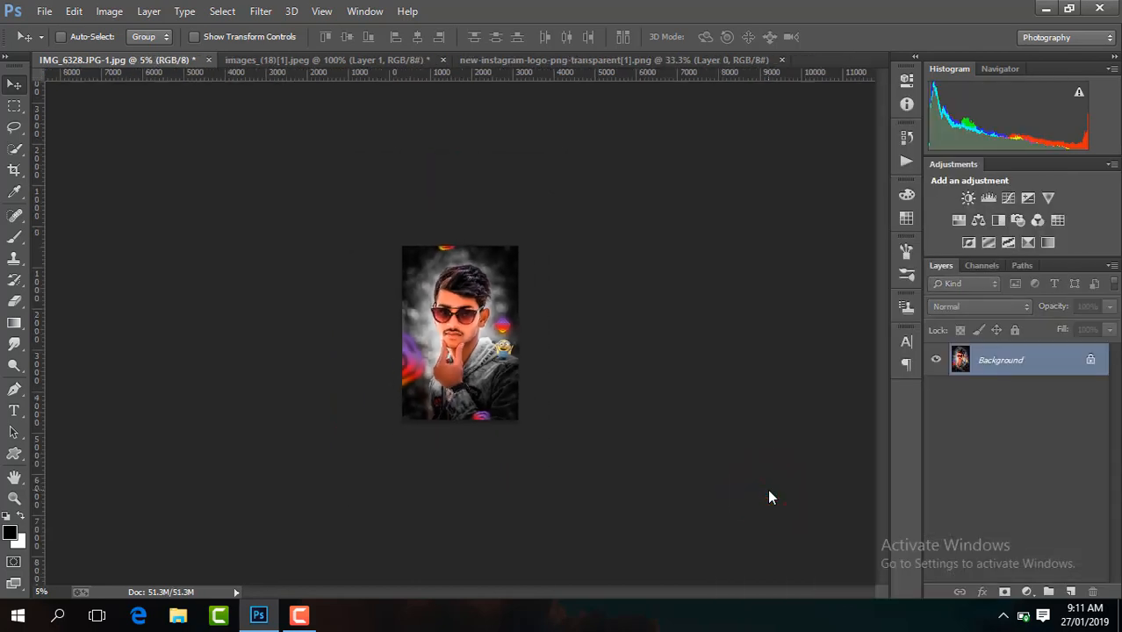
{"action": "key", "text": "ctrl+plus"}
{"action": "key", "text": "ctrl+plus"}
{"action": "key", "text": "ctrl+plus"}
{"action": "key", "text": "ctrl+plus"}
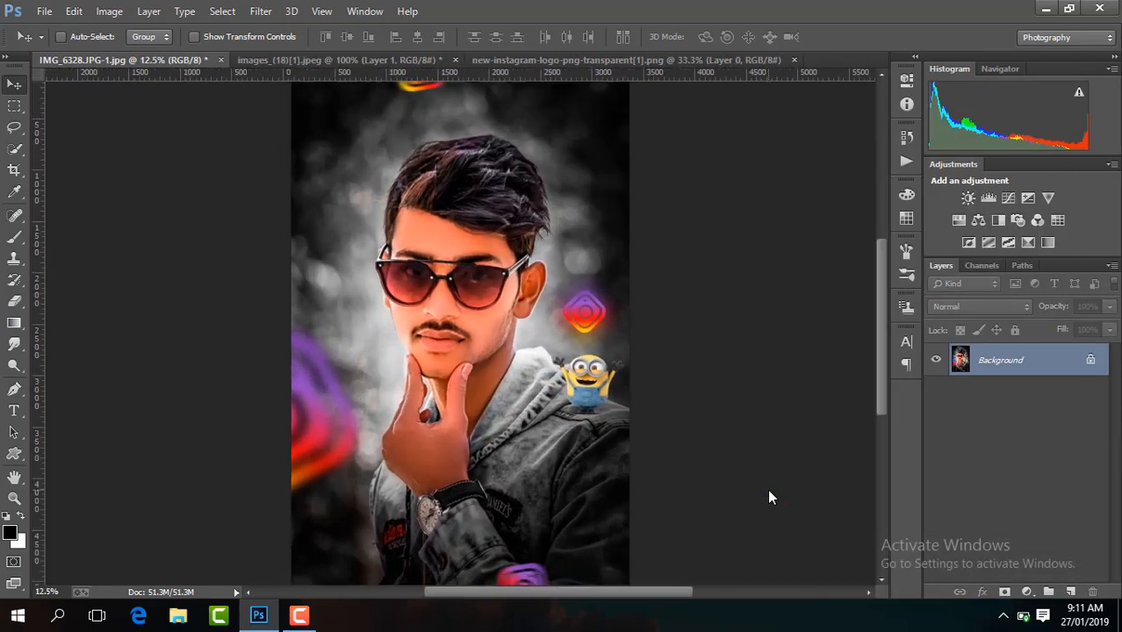
{"action": "key", "text": "ctrl+minus"}
{"action": "key", "text": "ctrl+j"}
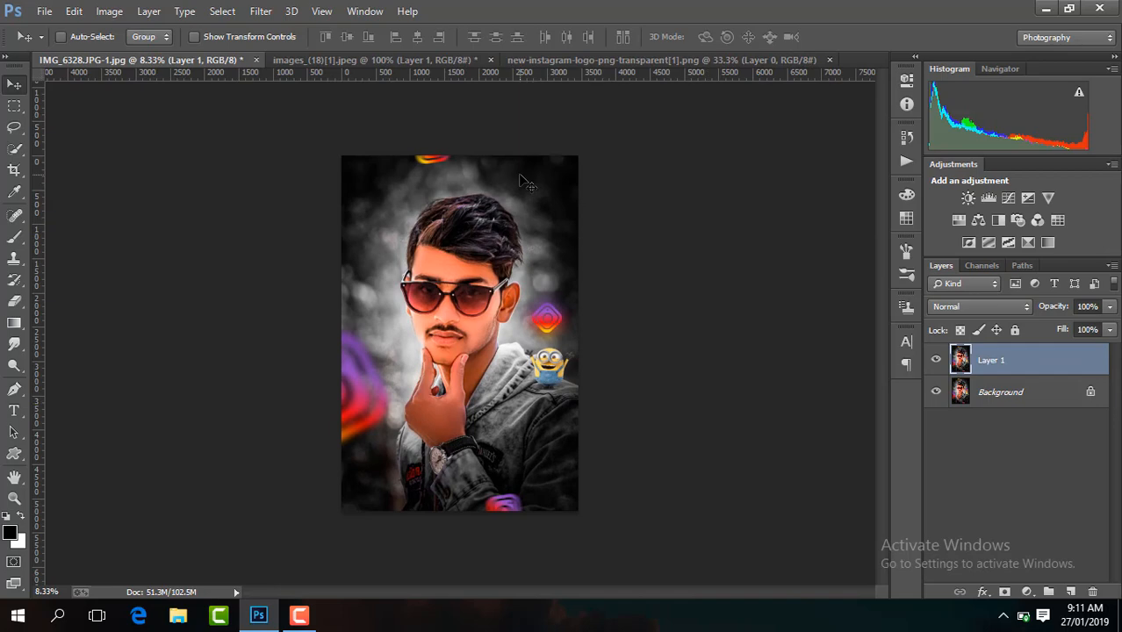
{"action": "left_click", "coordinate": [261, 11]}
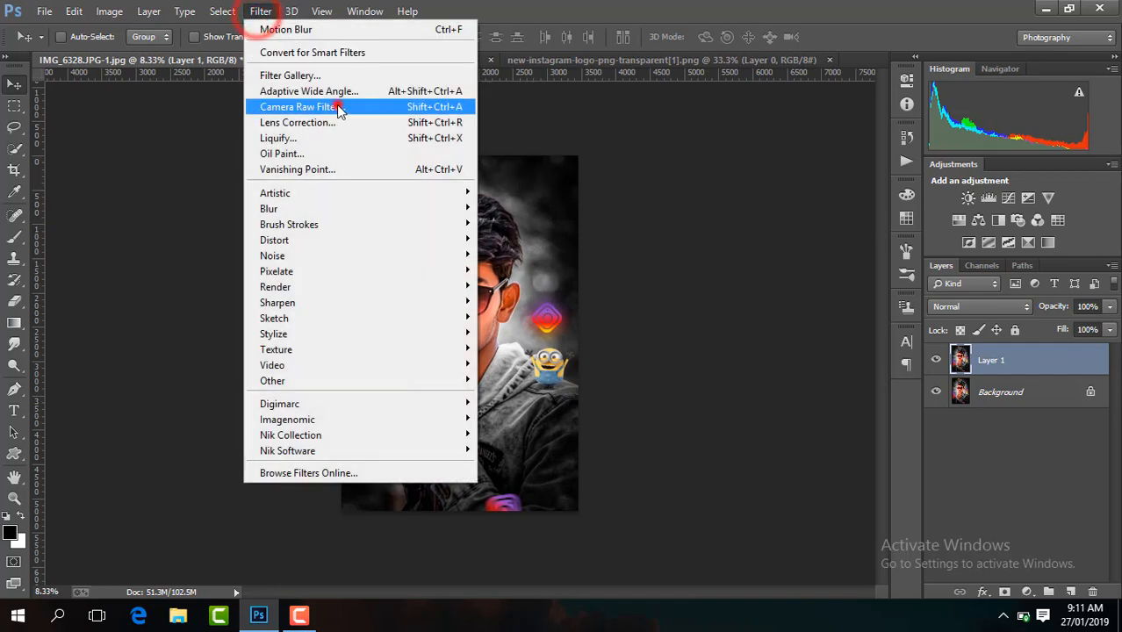
{"action": "left_click", "coordinate": [339, 107]}
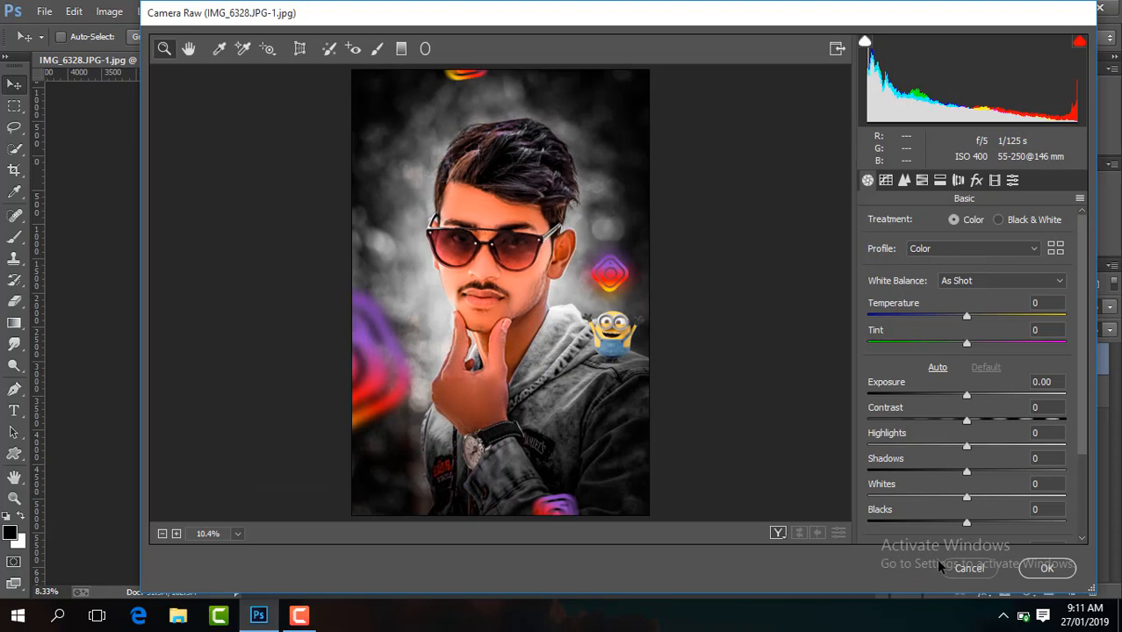
{"action": "left_click", "coordinate": [960, 568]}
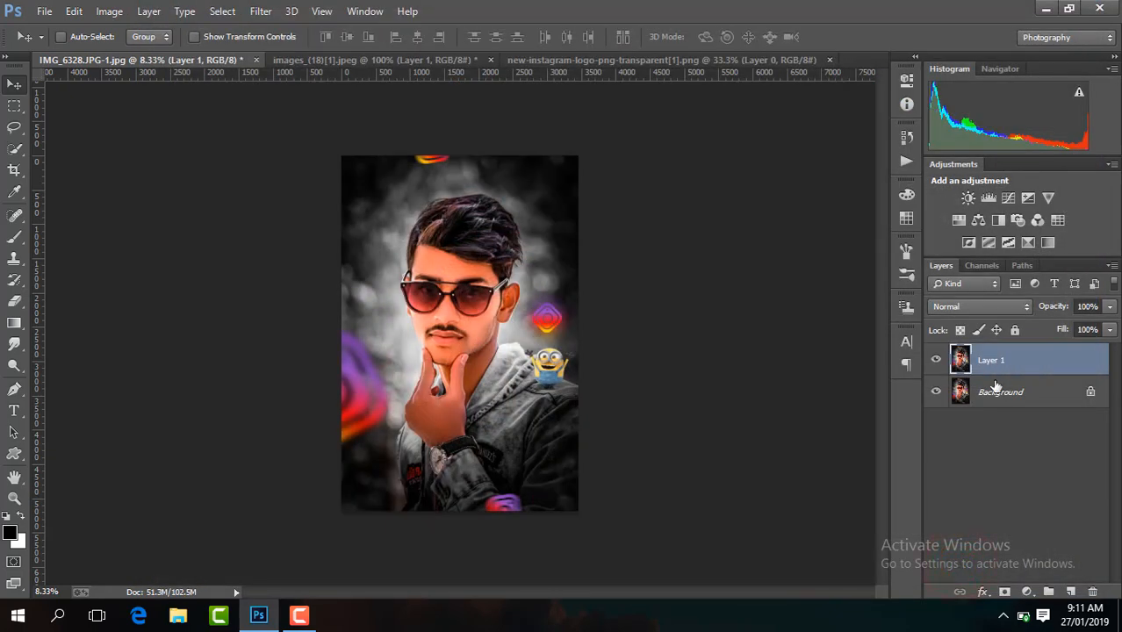
{"action": "key", "text": "ctrl+alt+z"}
{"action": "key", "text": "ctrl+alt+z"}
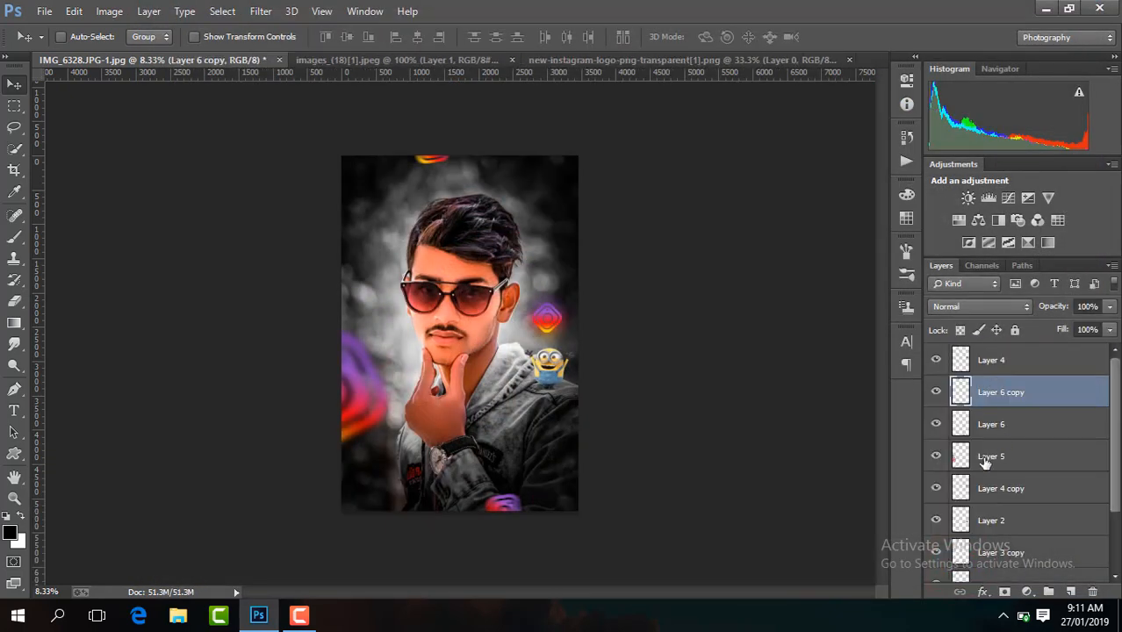
- Toggle the visibility of Layer 5 and Layer 2 to identify which layer holds the minion
{"action": "left_click_drag", "start_coordinate": [1111, 434], "coordinate": [1118, 506]}
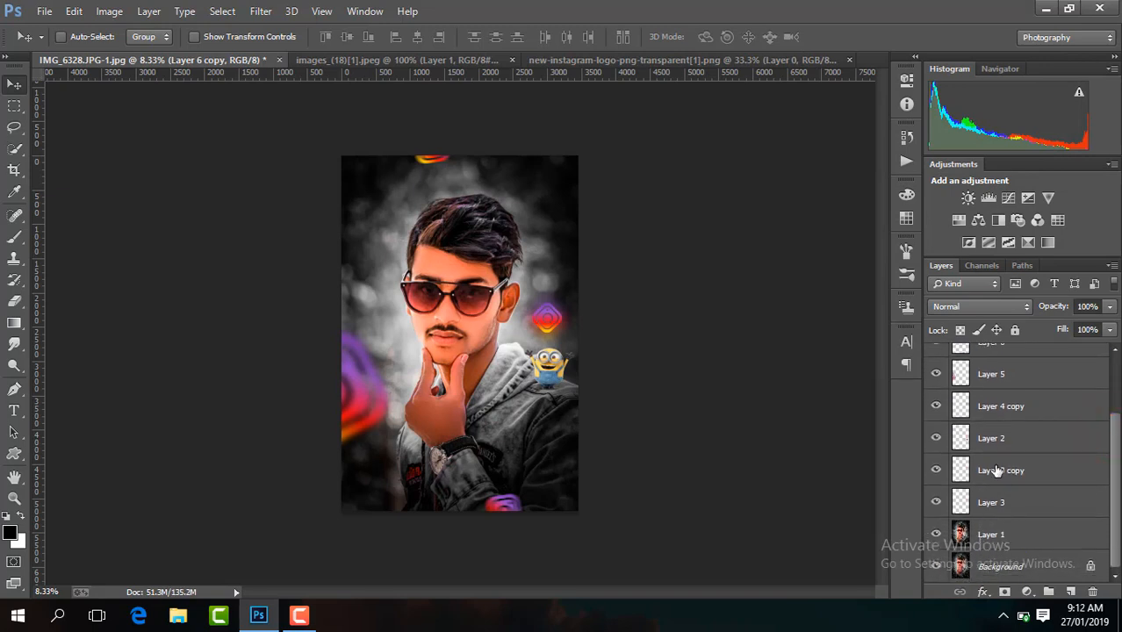
{"action": "left_click", "coordinate": [962, 376]}
{"action": "left_click", "coordinate": [937, 373]}
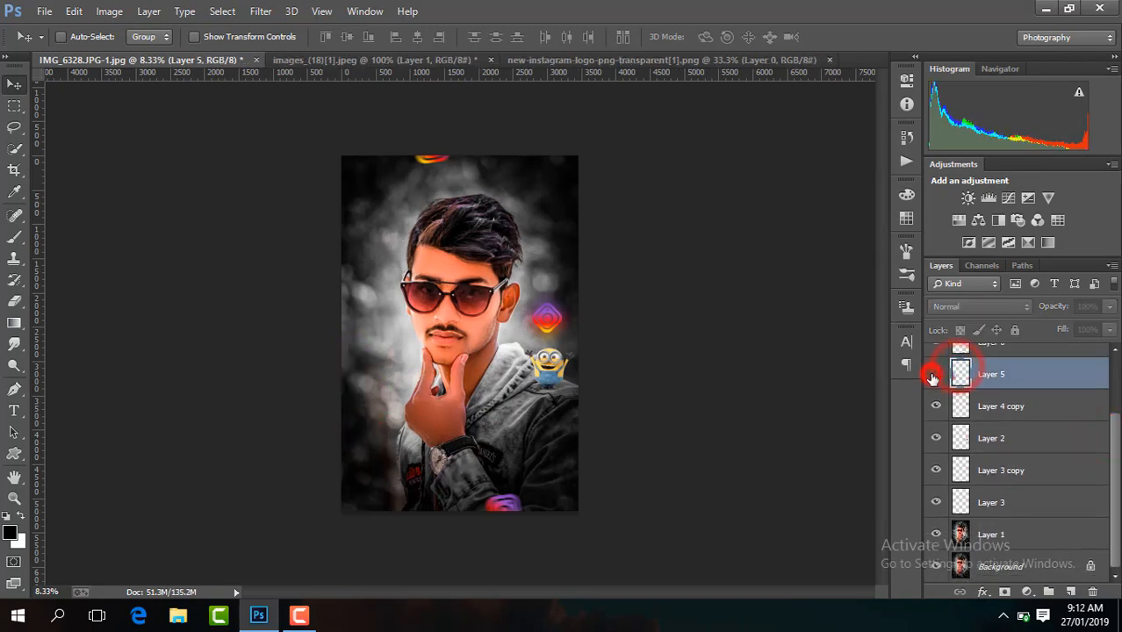
{"action": "left_click", "coordinate": [937, 373]}
{"action": "left_click", "coordinate": [984, 411]}
{"action": "left_click", "coordinate": [984, 438]}
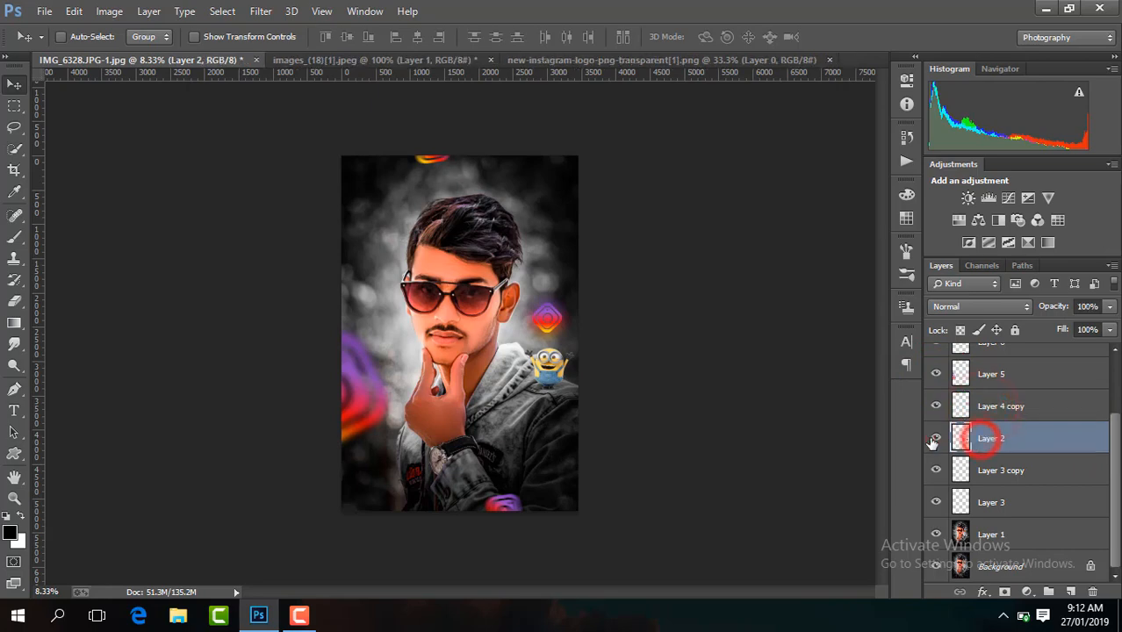
{"action": "left_click", "coordinate": [937, 438]}
{"action": "left_click", "coordinate": [936, 438]}
- Open the minion's Layer 2 in the Camera Raw Filter, and set Contrast to +68 and Blacks to -58
{"action": "left_click", "coordinate": [260, 11]}
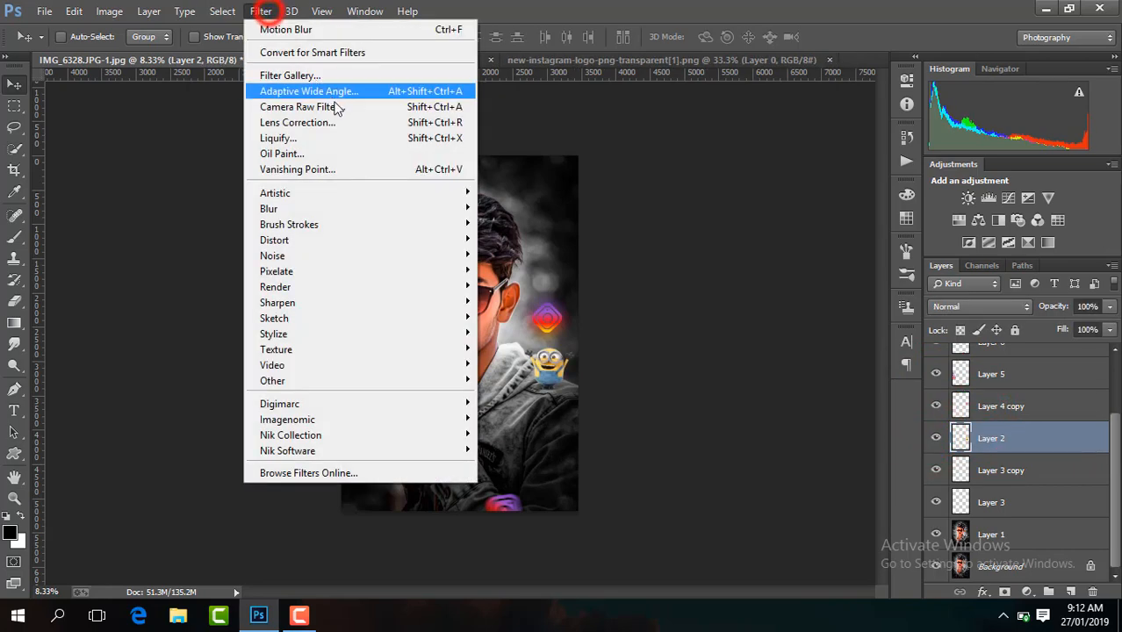
{"action": "left_click", "coordinate": [335, 102]}
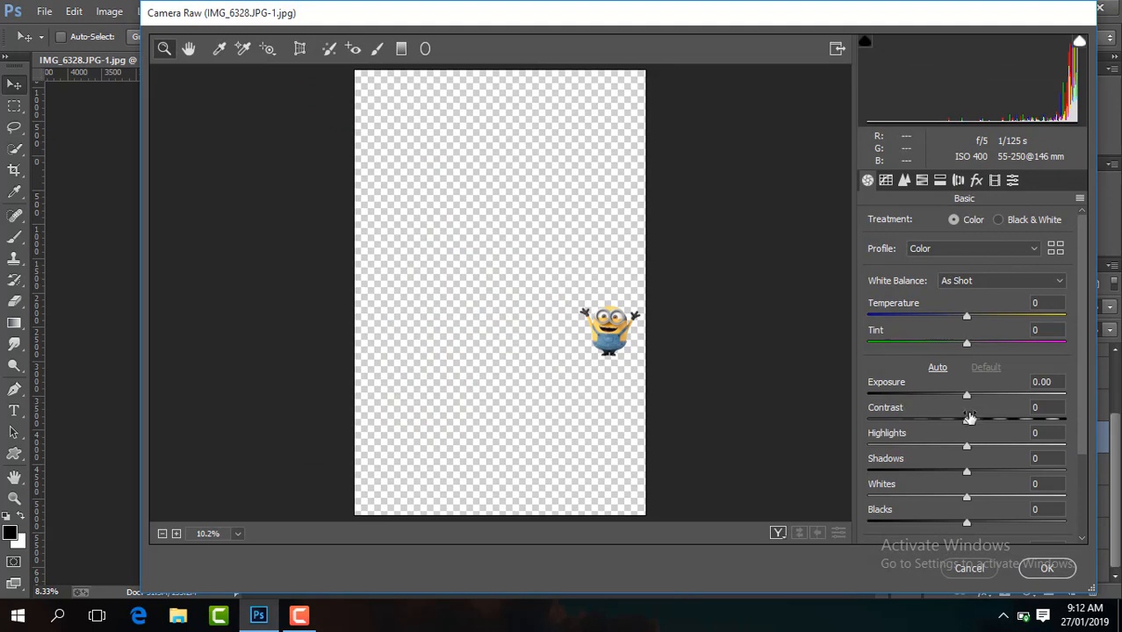
{"action": "left_click", "coordinate": [634, 332]}
{"action": "left_click", "coordinate": [634, 332]}
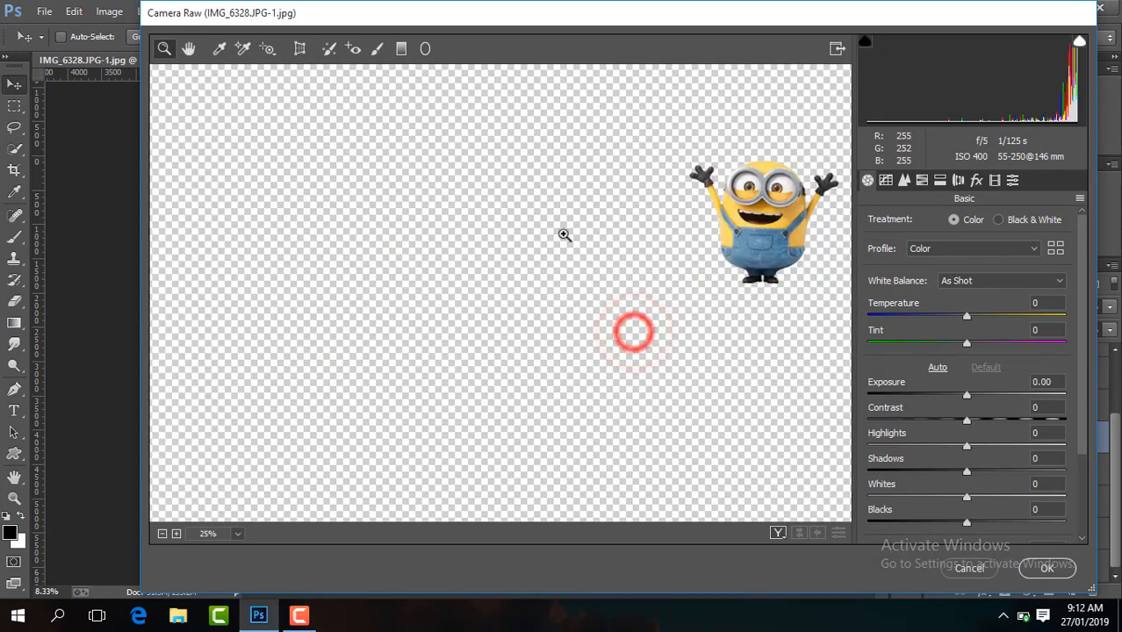
{"action": "left_click", "coordinate": [192, 48]}
{"action": "left_click_drag", "start_coordinate": [610, 170], "coordinate": [611, 201]}
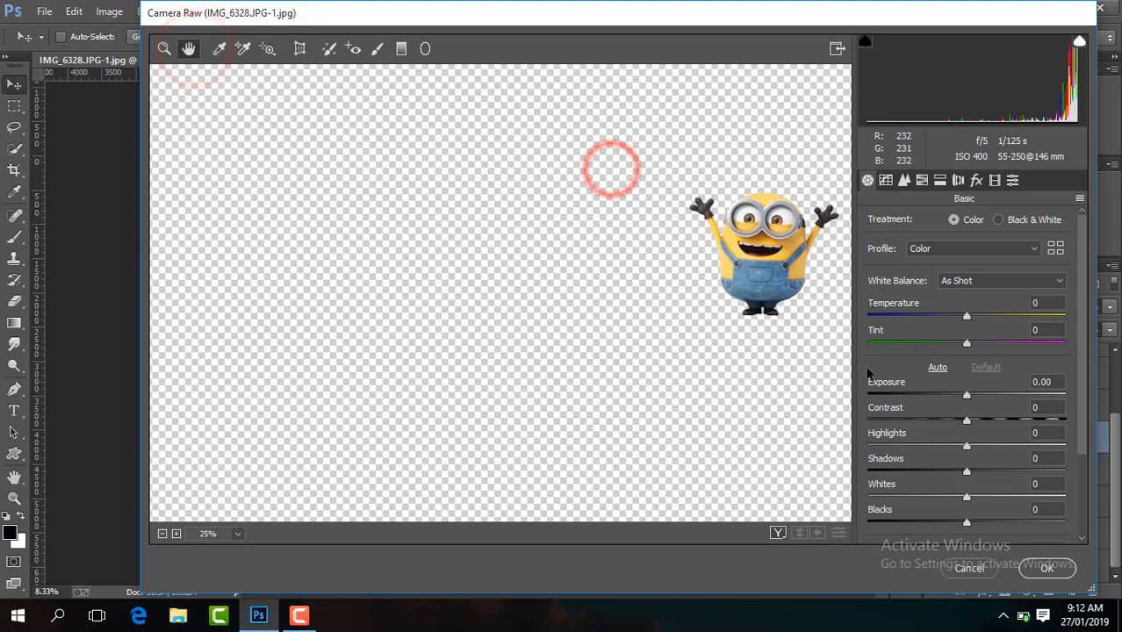
{"action": "left_click_drag", "start_coordinate": [968, 421], "coordinate": [1032, 421]}
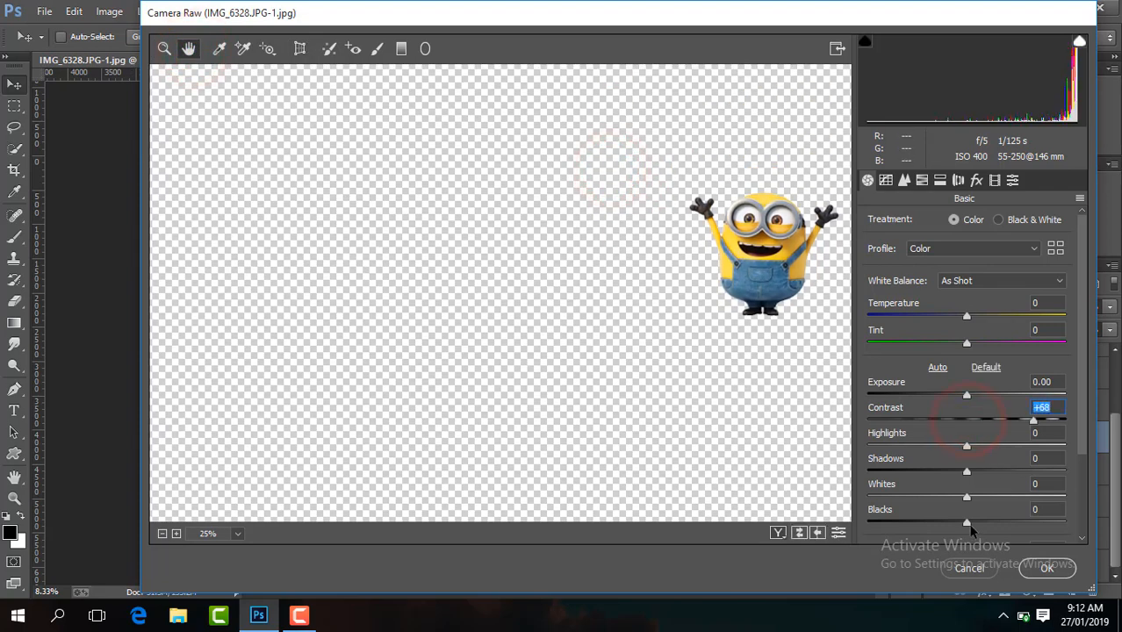
{"action": "left_click_drag", "start_coordinate": [967, 523], "coordinate": [910, 523]}
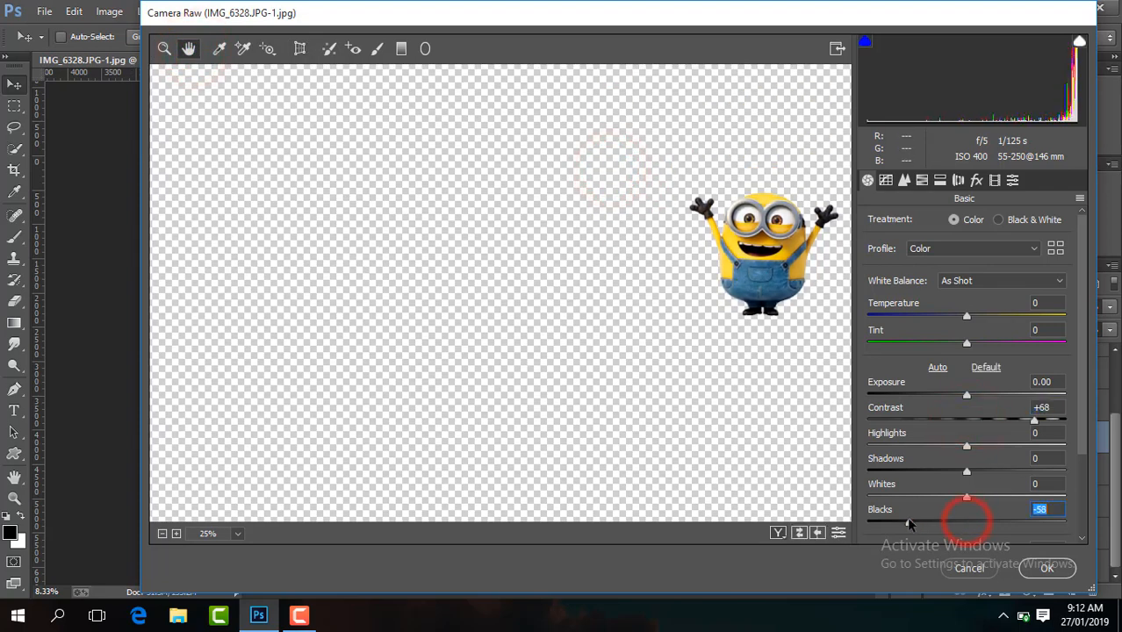
- Set the minion's Clarity to +26 and Vibrance to +38
{"action": "left_click", "coordinate": [1085, 425]}
{"action": "left_click_drag", "start_coordinate": [967, 461], "coordinate": [993, 461]}
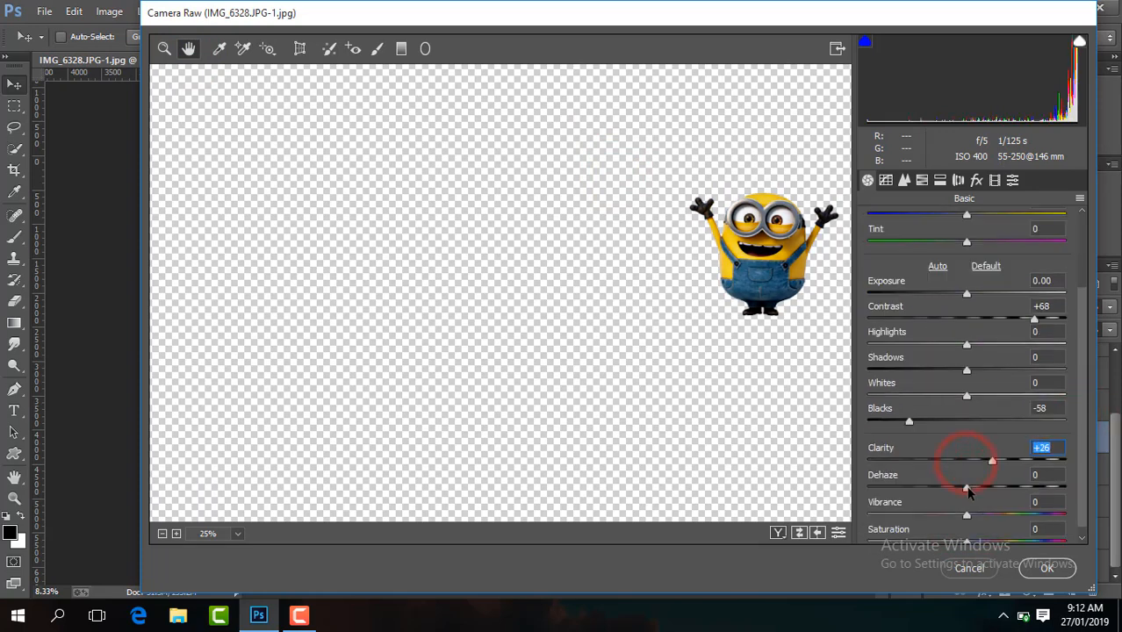
{"action": "left_click_drag", "start_coordinate": [967, 516], "coordinate": [1004, 515]}
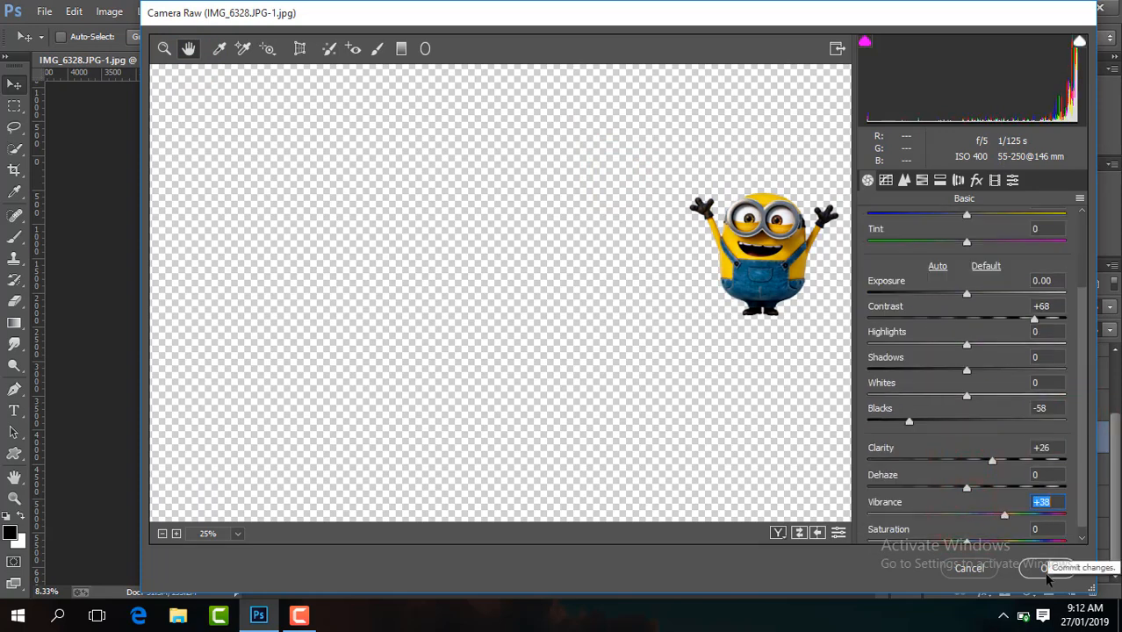
- Set the minion's HSL saturation to Blues +37 and Yellows +46, set the Blues hue to -30, and apply the filter
{"action": "left_click", "coordinate": [905, 180]}
{"action": "left_click_drag", "start_coordinate": [971, 411], "coordinate": [1007, 411]}
{"action": "left_click_drag", "start_coordinate": [972, 331], "coordinate": [1017, 338]}
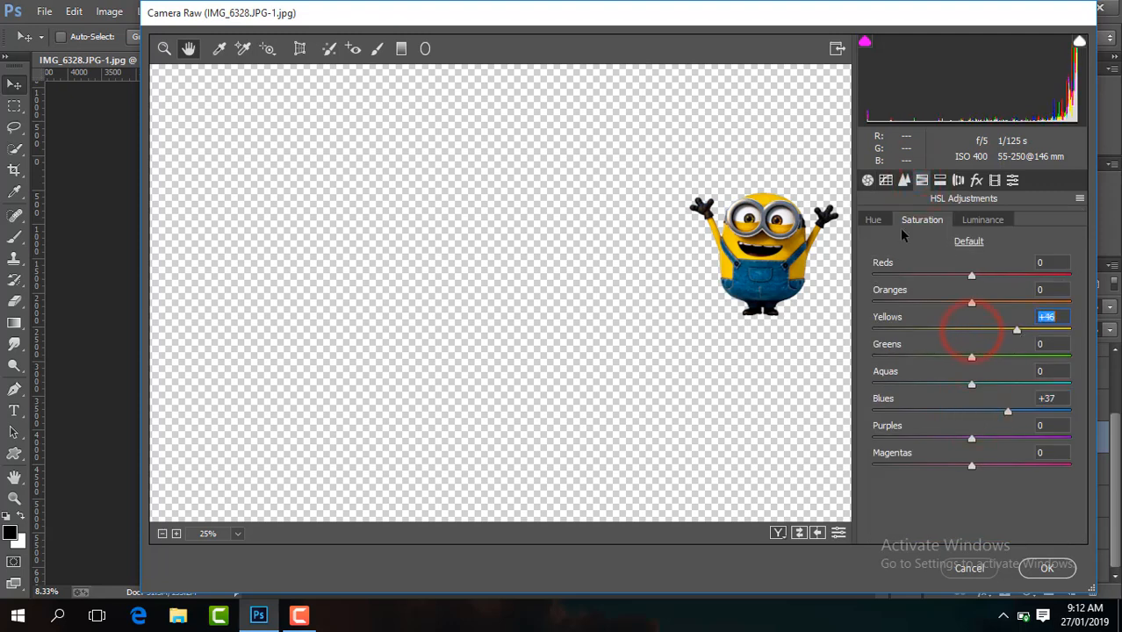
{"action": "left_click", "coordinate": [874, 219]}
{"action": "left_click_drag", "start_coordinate": [971, 411], "coordinate": [943, 411]}
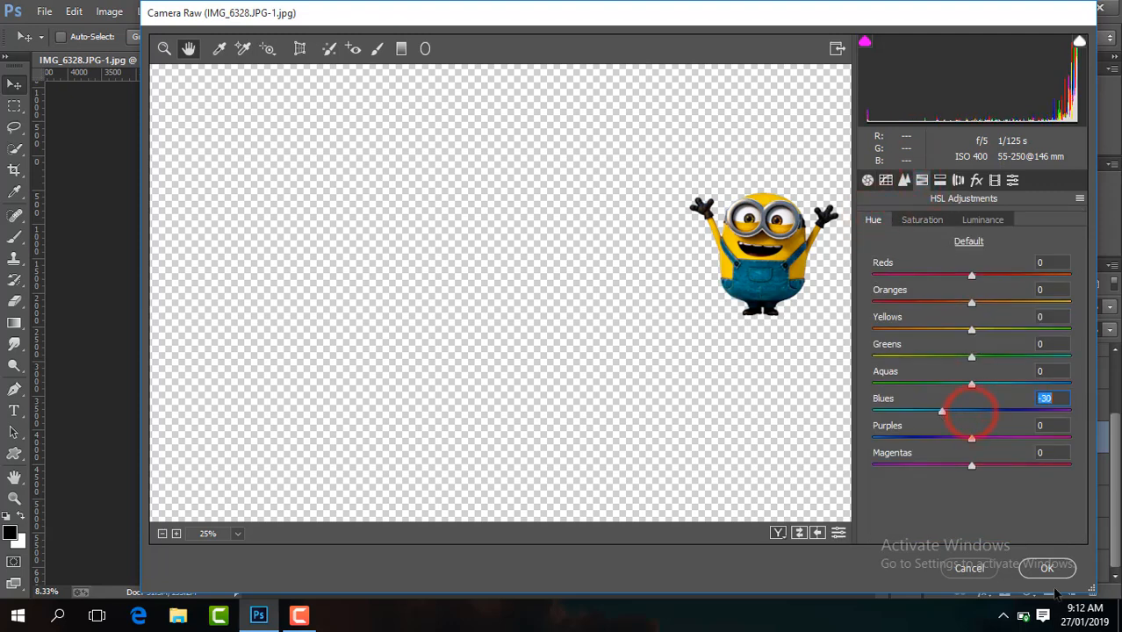
{"action": "left_click", "coordinate": [1049, 569]}
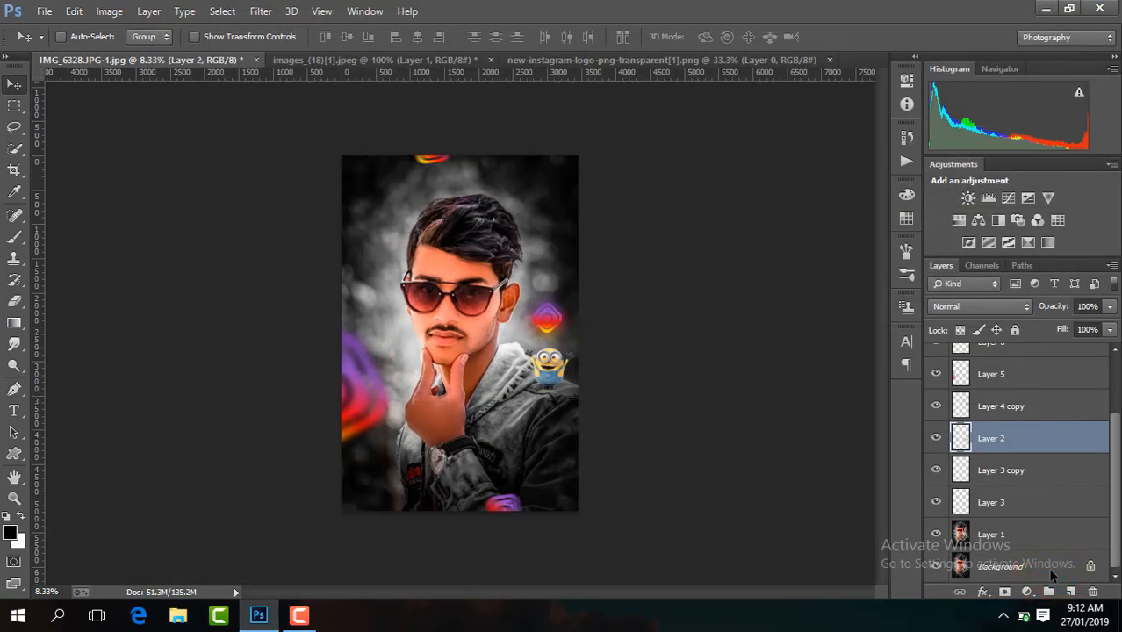
- Merge all visible layers, duplicate the merged background, and open the copy in the Camera Raw Filter
{"action": "right_click", "coordinate": [1007, 441]}
{"action": "left_click", "coordinate": [733, 486]}
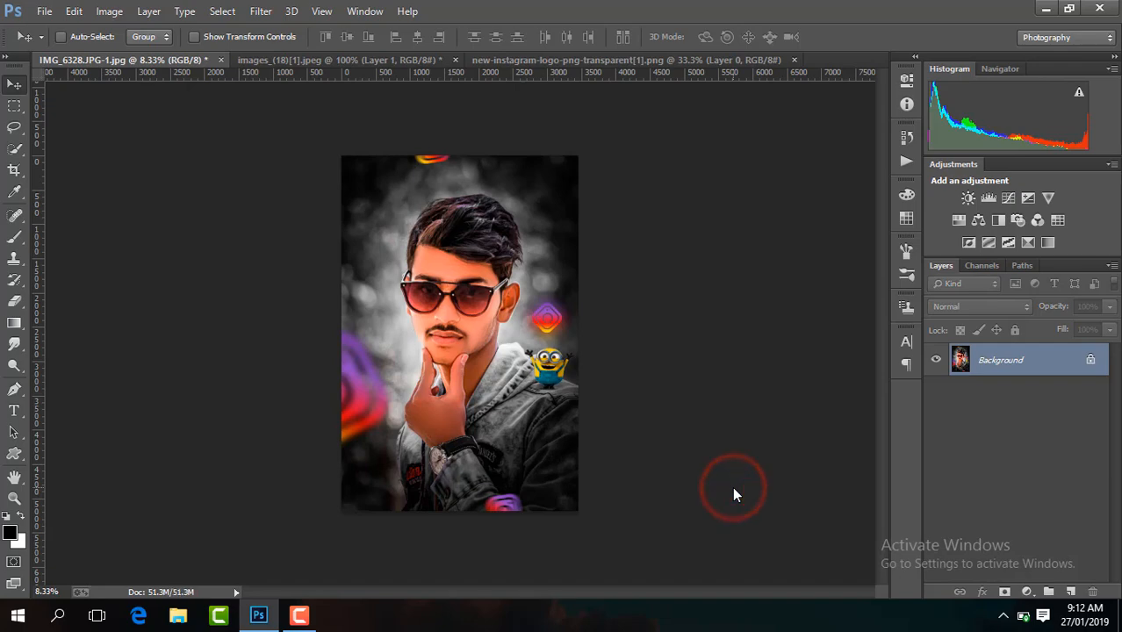
{"action": "key", "text": "ctrl+j"}
{"action": "left_click", "coordinate": [261, 11]}
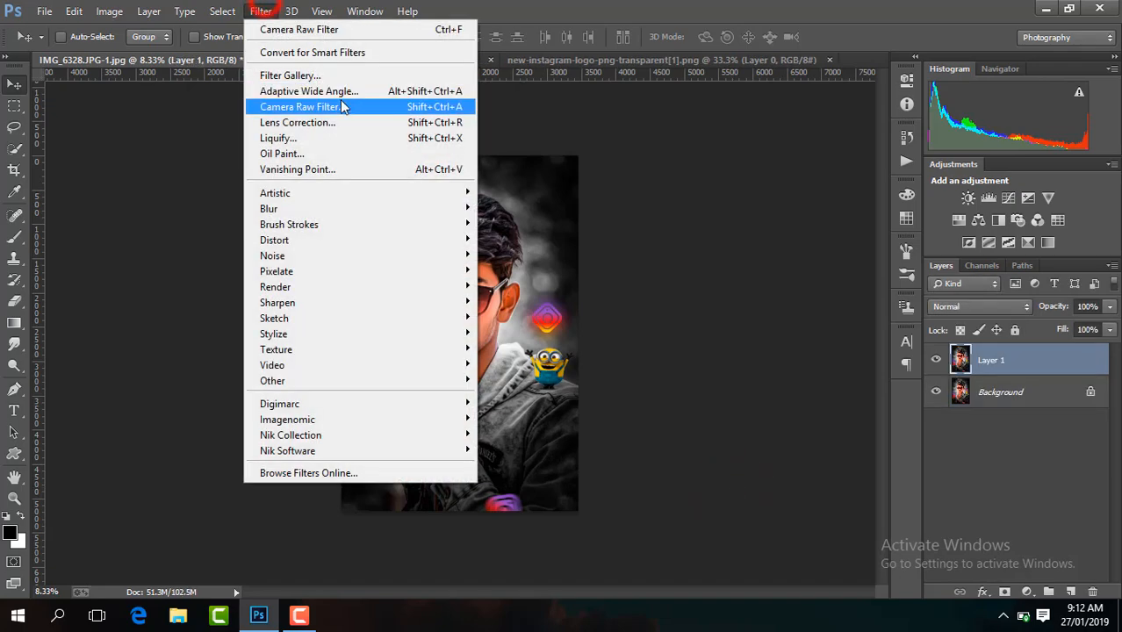
{"action": "left_click", "coordinate": [344, 107]}
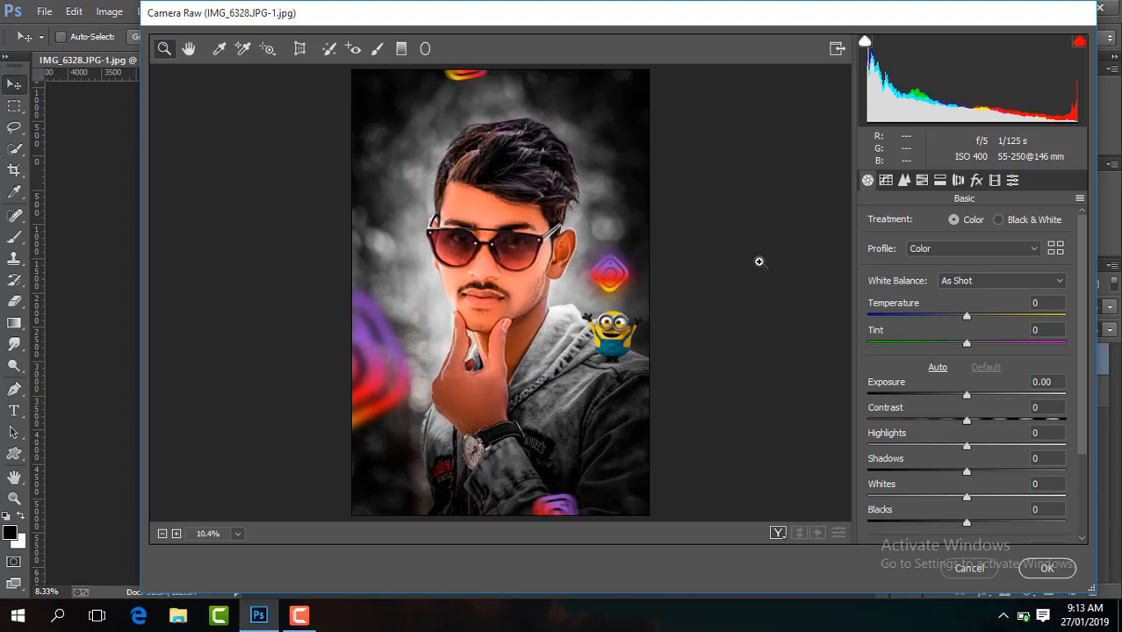
- Set the whole image's Exposure to +0.15, Contrast to +15, Shadows to +17, Blacks to -8 and Temperature to -8
{"action": "left_click_drag", "start_coordinate": [965, 397], "coordinate": [982, 431]}
{"action": "left_click_drag", "start_coordinate": [967, 475], "coordinate": [984, 474]}
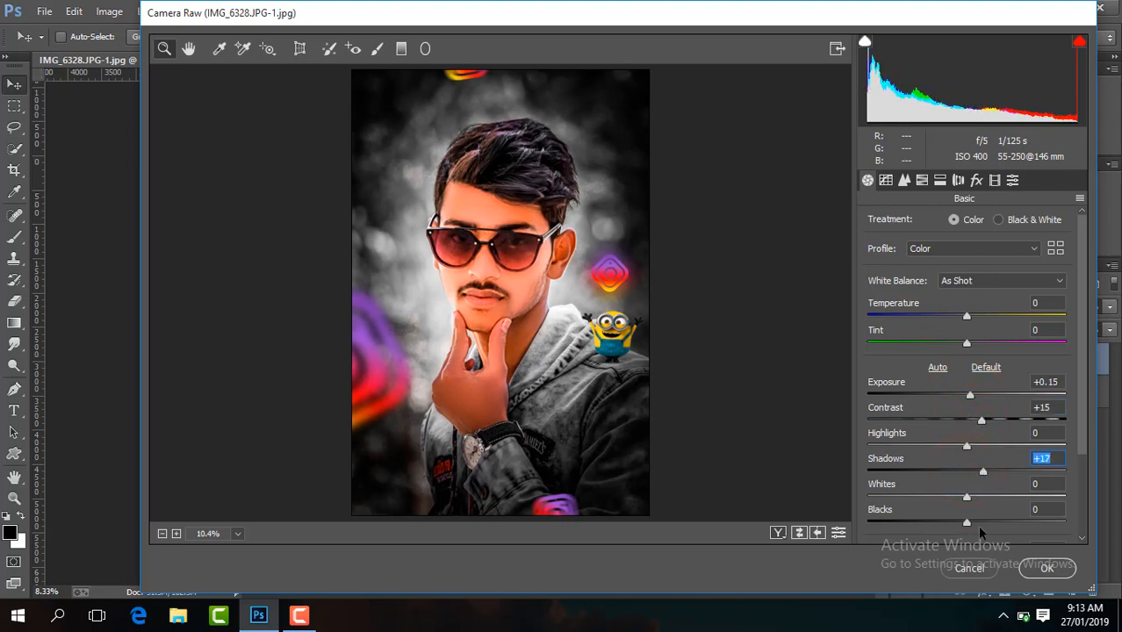
{"action": "left_click_drag", "start_coordinate": [966, 524], "coordinate": [958, 523]}
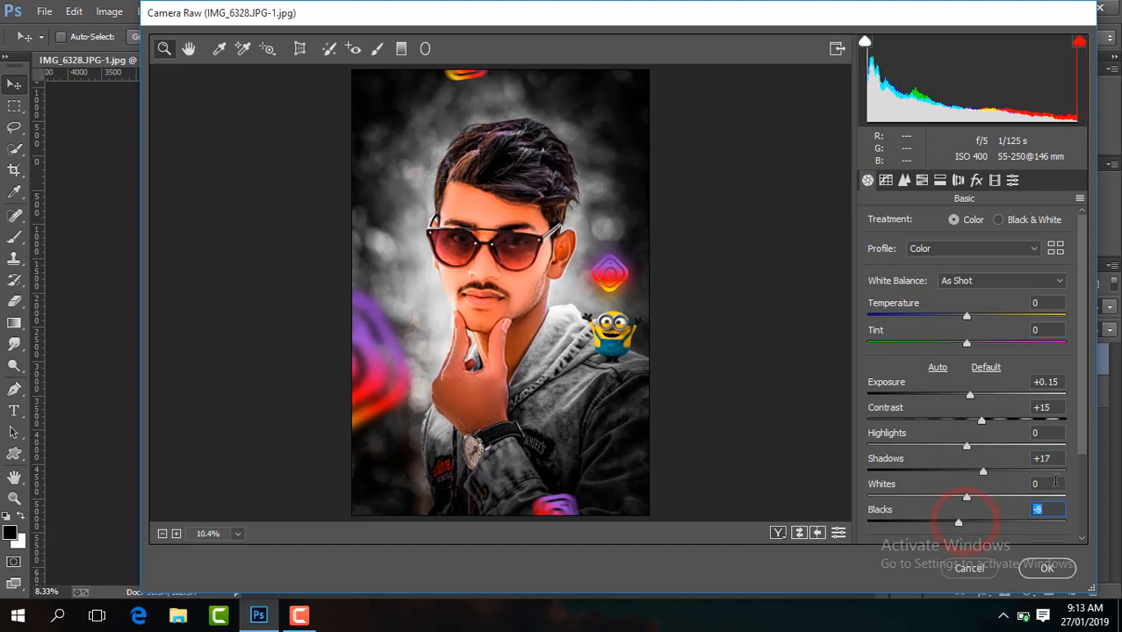
{"action": "left_click_drag", "start_coordinate": [968, 316], "coordinate": [961, 319]}
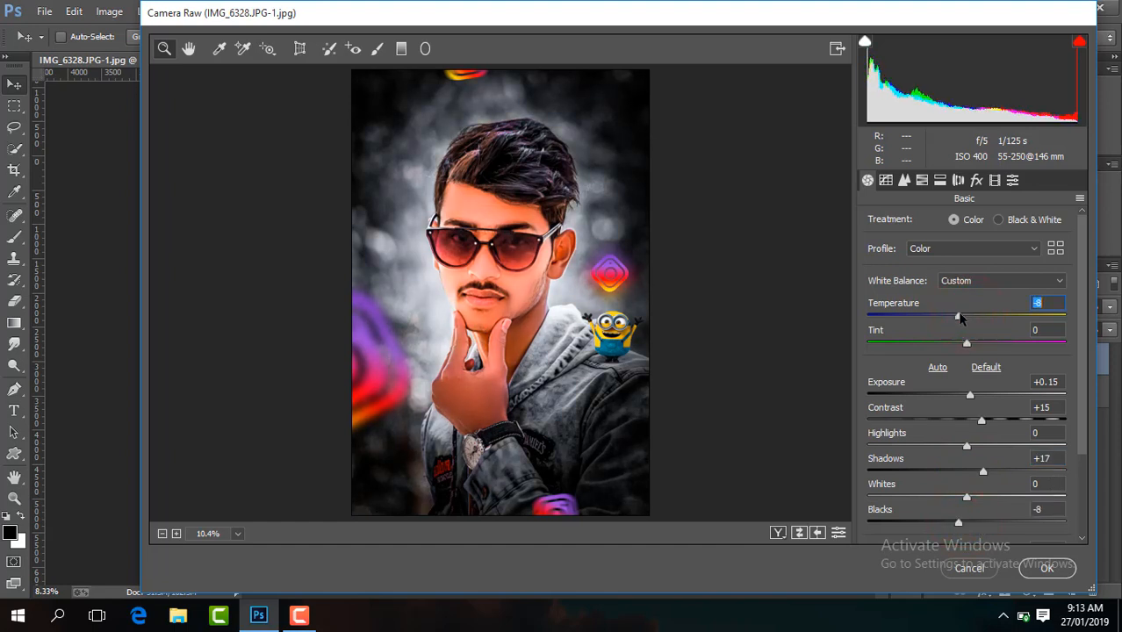
- Shift the HSL hue of Blues toward aqua, then set Oranges saturation to -2 and Oranges luminance to +8
{"action": "left_click", "coordinate": [922, 182]}
{"action": "left_click_drag", "start_coordinate": [971, 412], "coordinate": [940, 413]}
{"action": "left_click", "coordinate": [933, 220]}
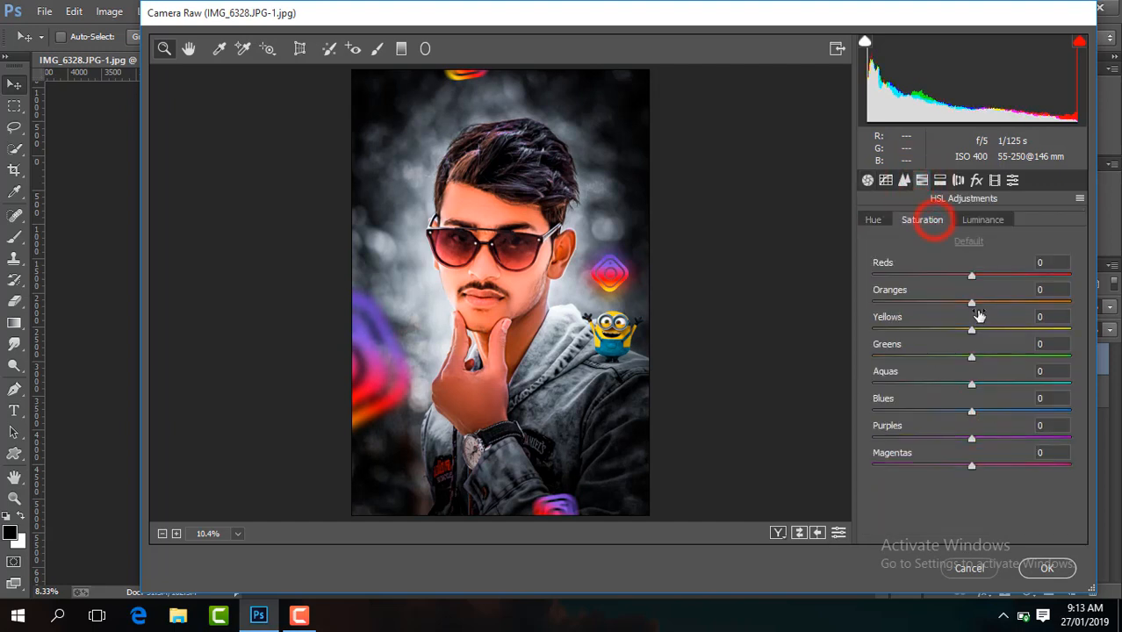
{"action": "left_click", "coordinate": [972, 303]}
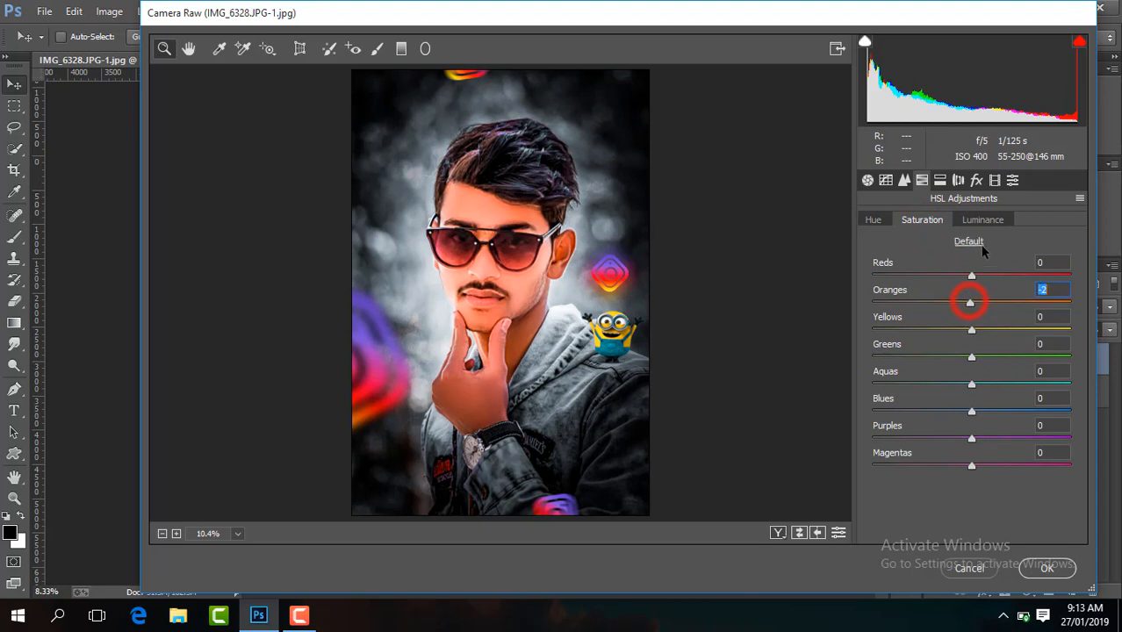
{"action": "left_click", "coordinate": [983, 219]}
{"action": "left_click", "coordinate": [971, 302]}
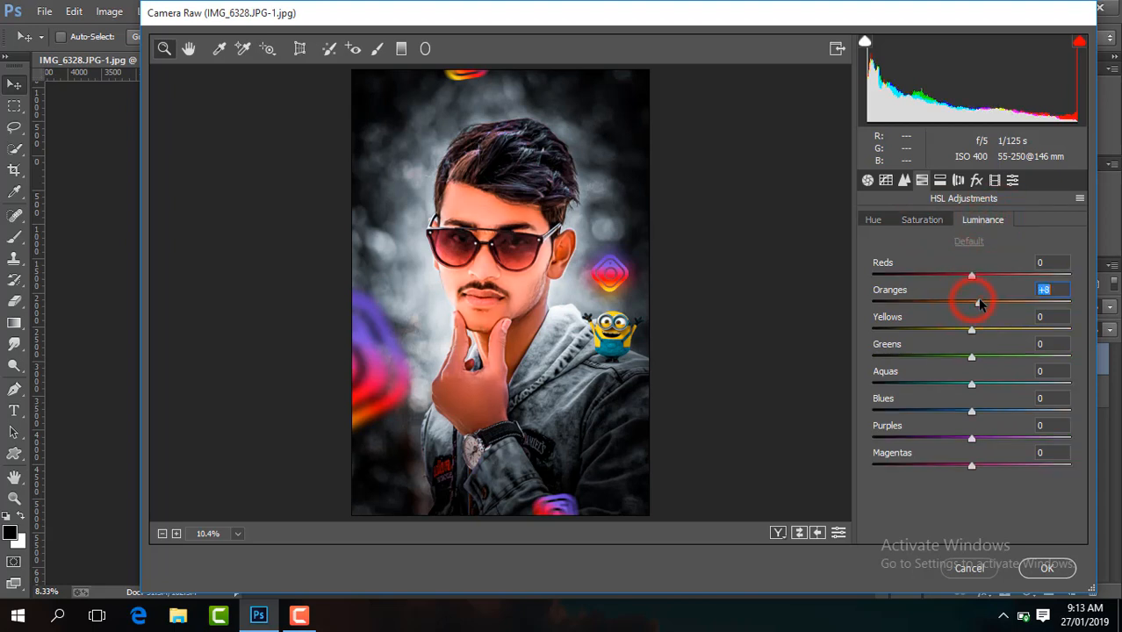
- Set the Sharpening Amount to 36 and the Noise Reduction Luminance to 28
{"action": "left_click", "coordinate": [903, 180]}
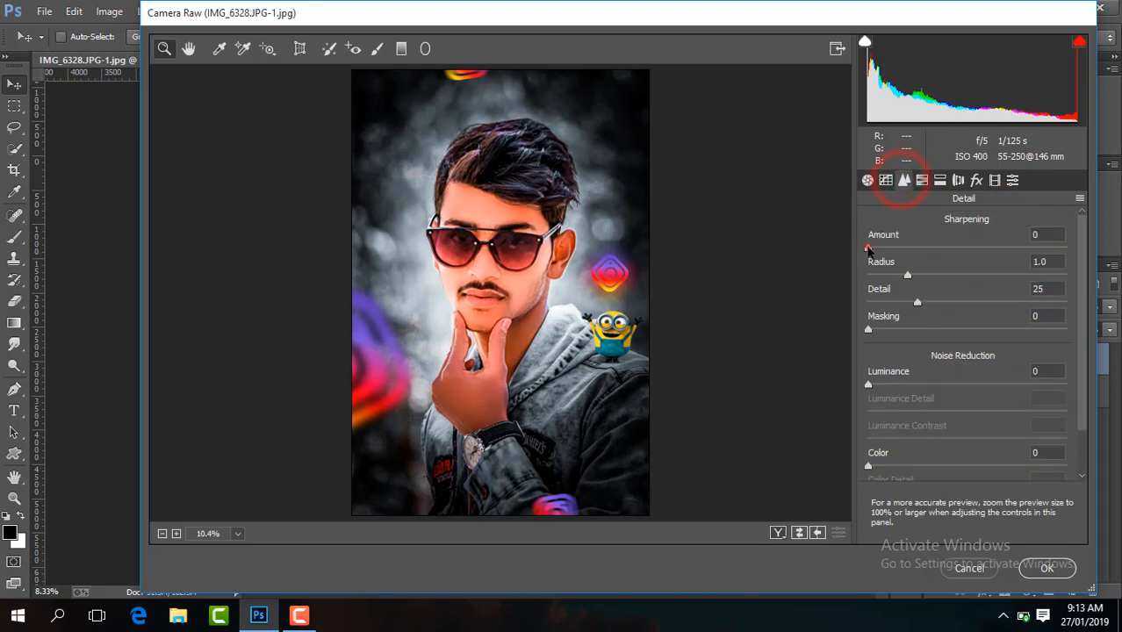
{"action": "left_click_drag", "start_coordinate": [869, 246], "coordinate": [916, 248]}
{"action": "left_click_drag", "start_coordinate": [869, 384], "coordinate": [926, 399]}
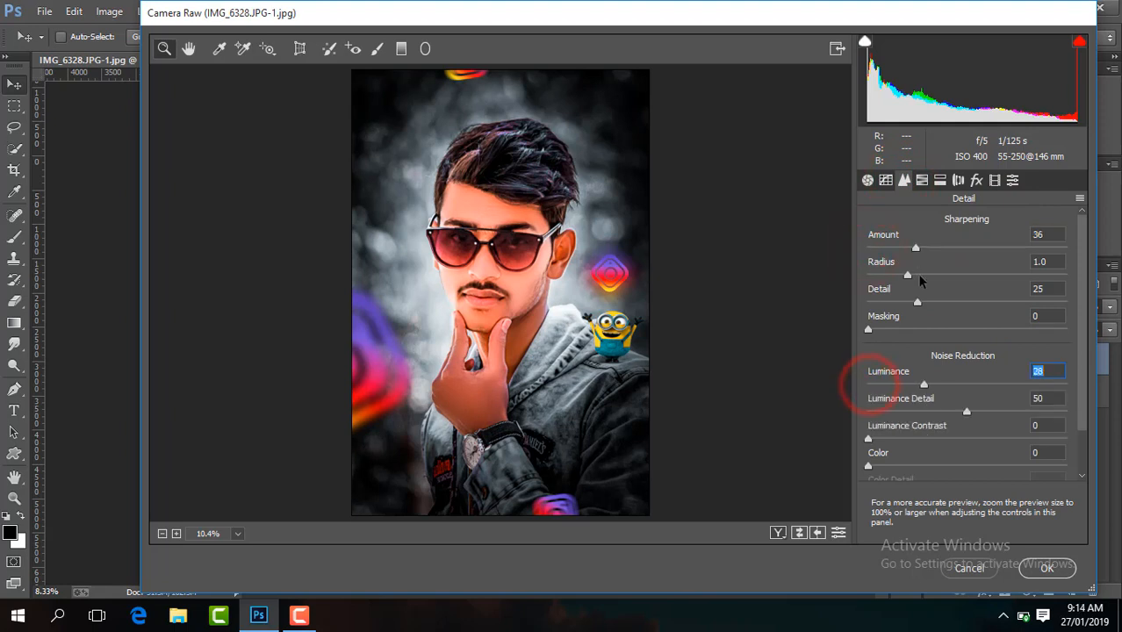
- Set the Temperature to +1 and apply the Camera Raw Filter to the merged image copy
{"action": "left_click", "coordinate": [868, 180]}
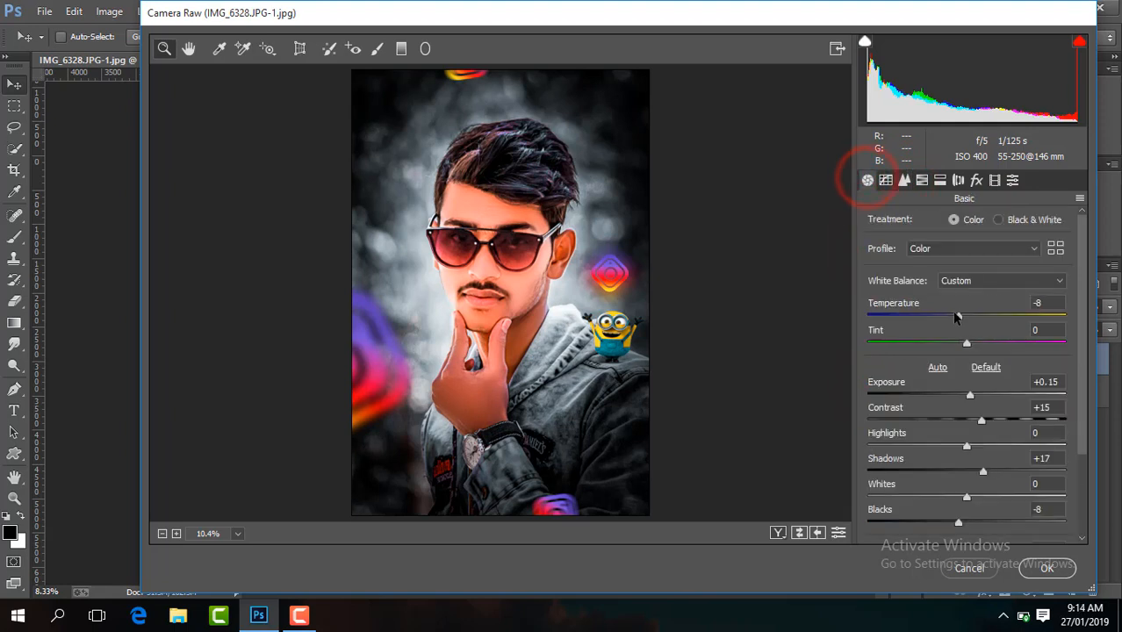
{"action": "left_click_drag", "start_coordinate": [958, 315], "coordinate": [968, 323]}
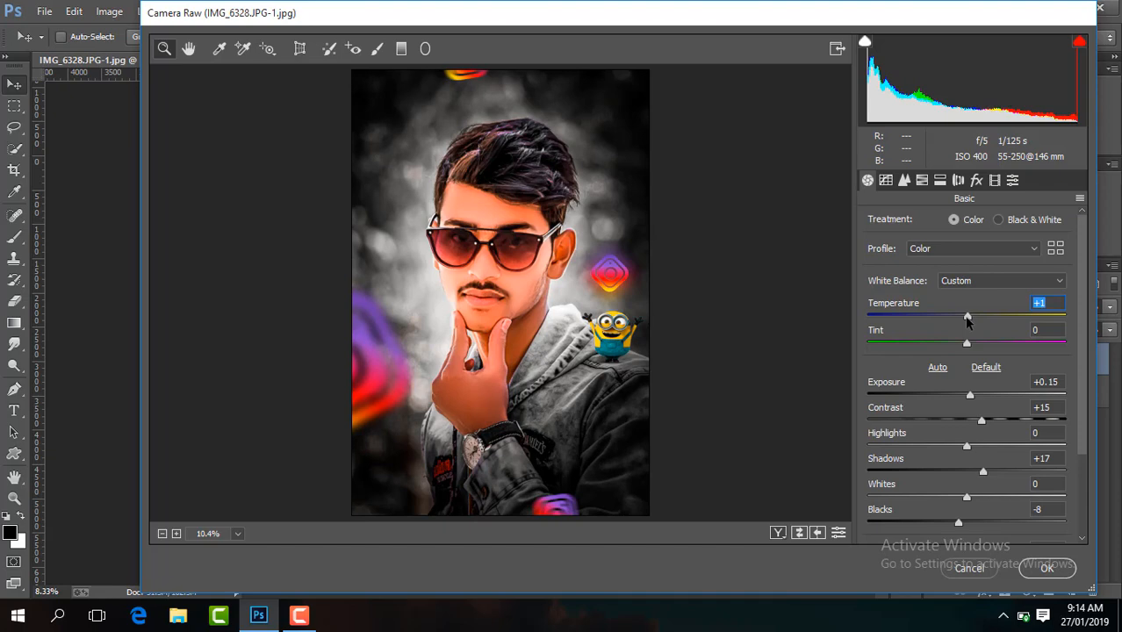
{"action": "left_click", "coordinate": [1043, 568]}
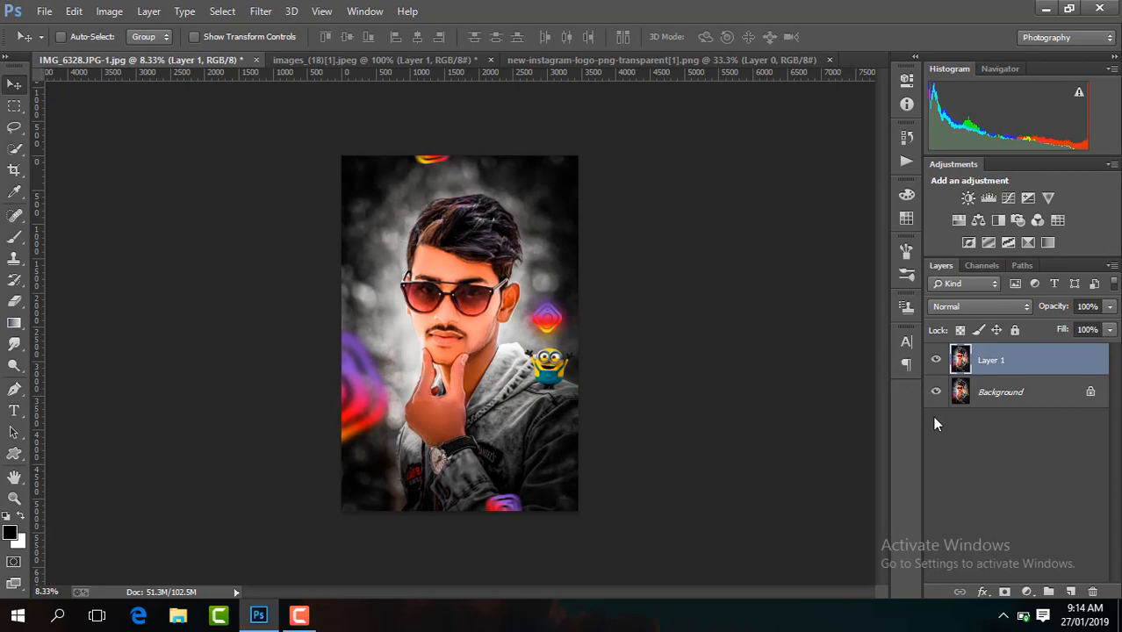
- Compare the image with and without the graded layer, and merge all visible layers
{"action": "left_click", "coordinate": [937, 359]}
{"action": "left_click", "coordinate": [937, 360]}
{"action": "right_click", "coordinate": [966, 358]}
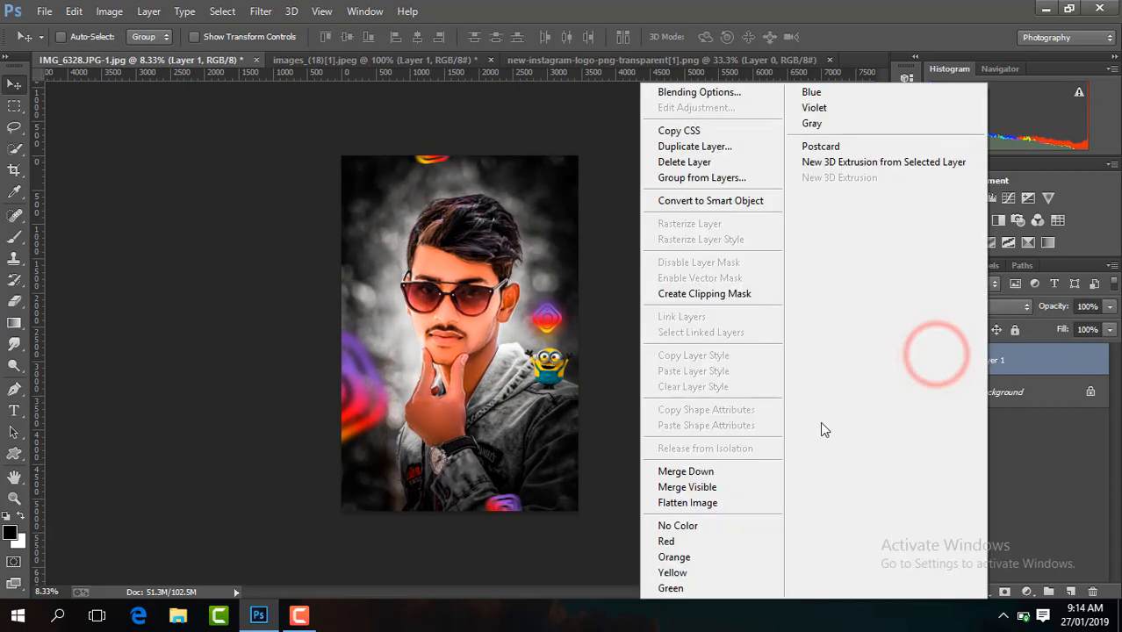
{"action": "left_click", "coordinate": [733, 488]}
{"action": "left_click", "coordinate": [299, 615]}
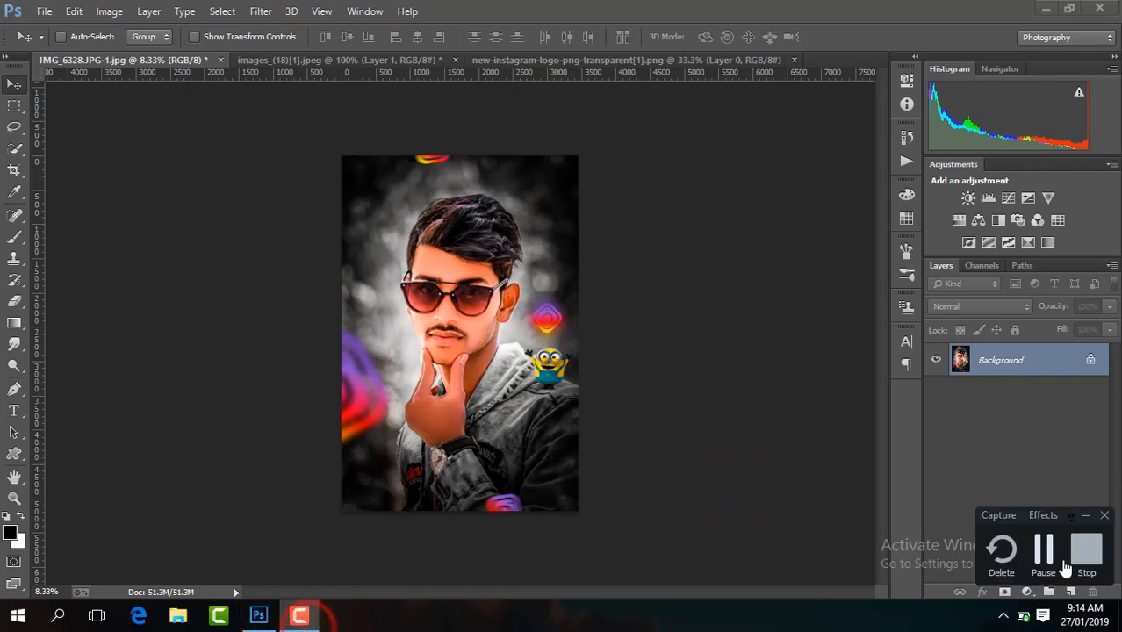
{"action": "left_click", "coordinate": [1044, 553]}
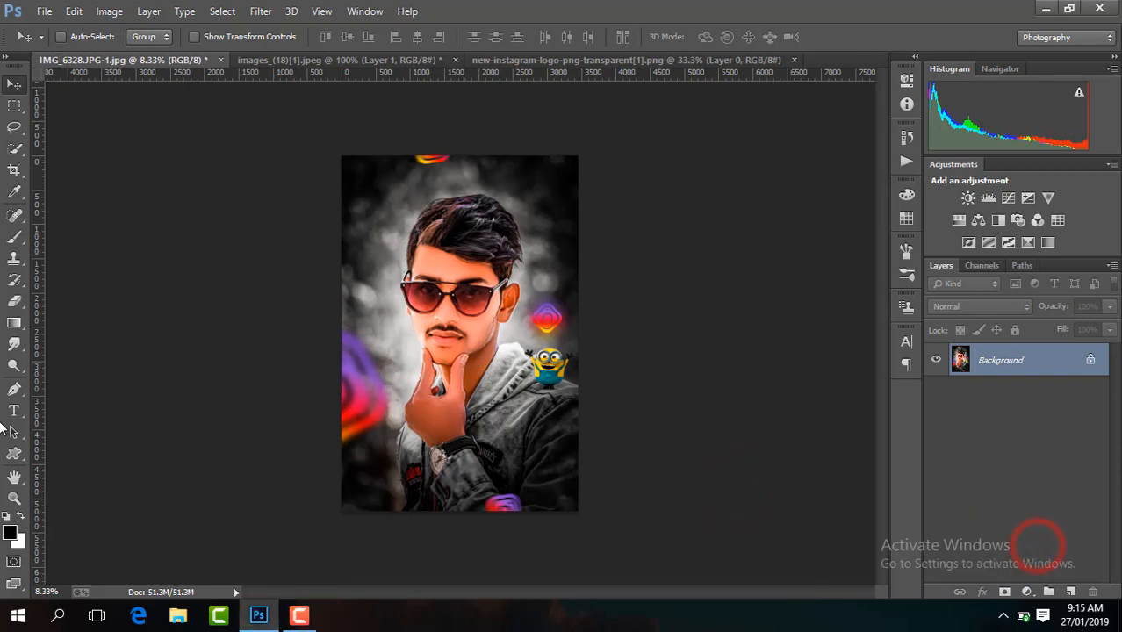
- Add the white text "Insta Lover" in Stingray, 72 pt, near the lower-left corner of the portrait
{"action": "left_click", "coordinate": [14, 410]}
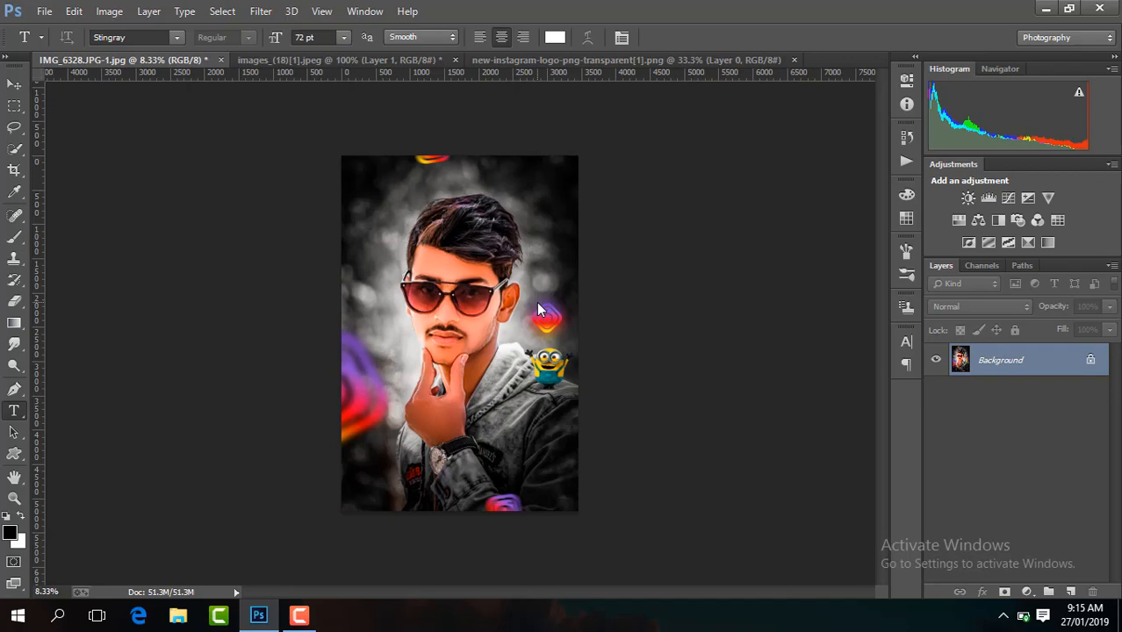
{"action": "left_click", "coordinate": [556, 37]}
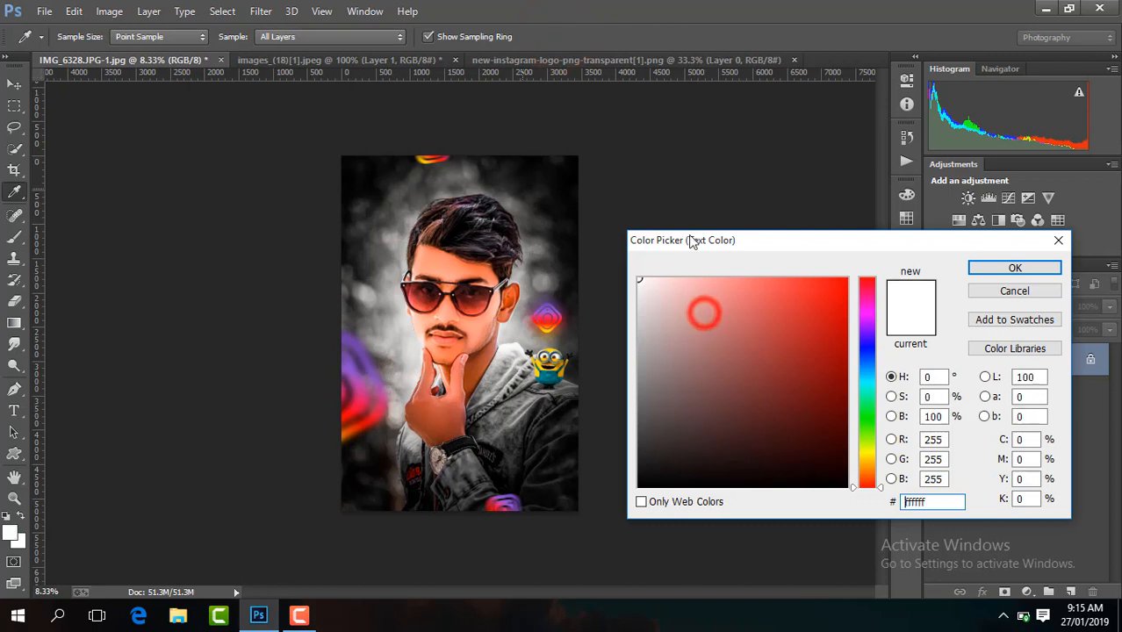
{"action": "left_click", "coordinate": [1002, 268]}
{"action": "left_click", "coordinate": [374, 477]}
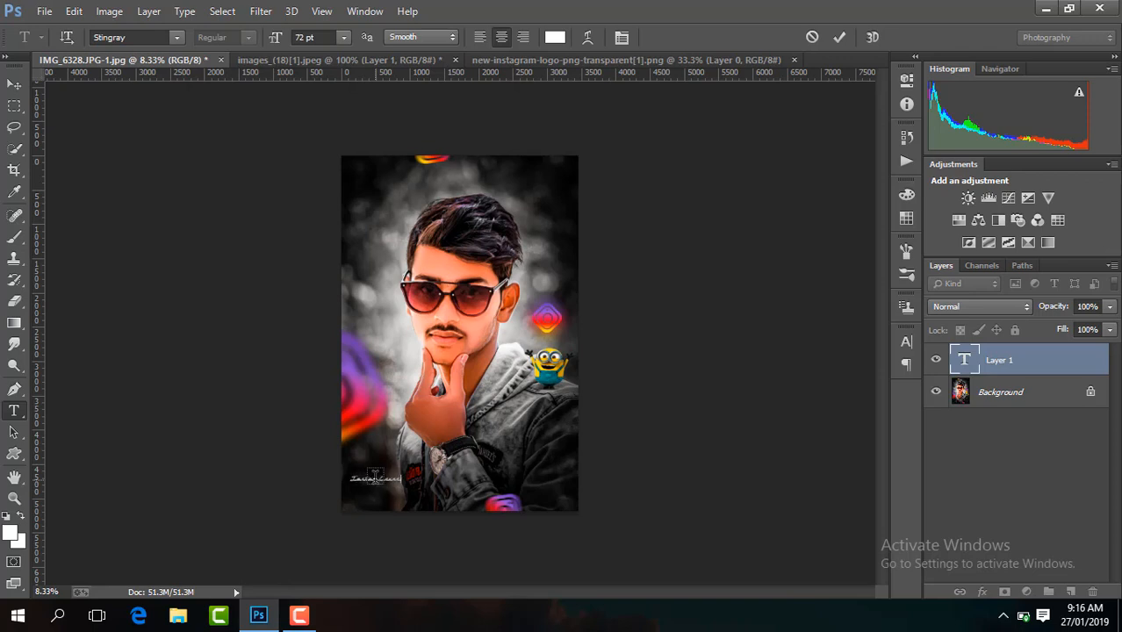
{"action": "left_click", "coordinate": [14, 85]}
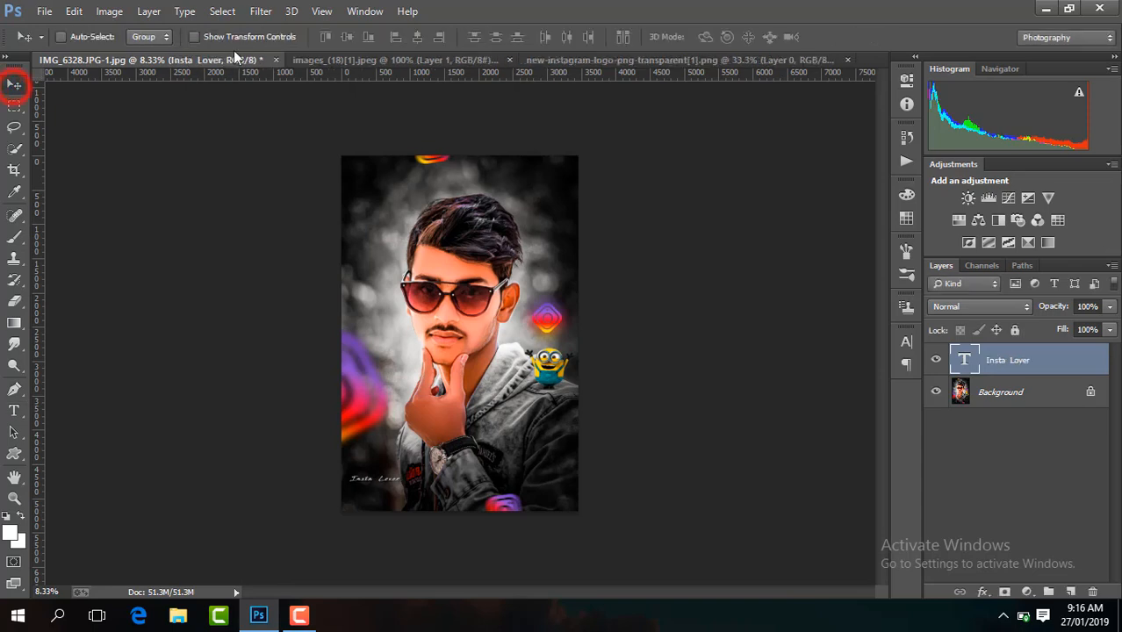
- Scale the Insta Lover text to about 404% and move it fully inside the lower part of the portrait
{"action": "left_click", "coordinate": [195, 37]}
{"action": "left_click_drag", "start_coordinate": [400, 484], "coordinate": [474, 525]}
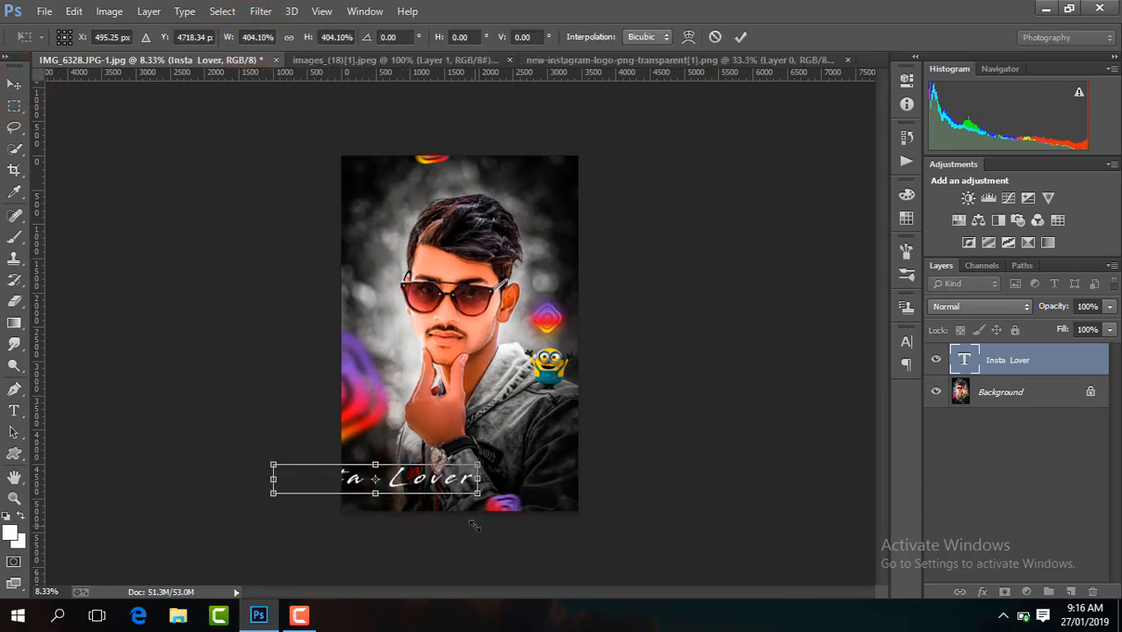
{"action": "left_click", "coordinate": [740, 37]}
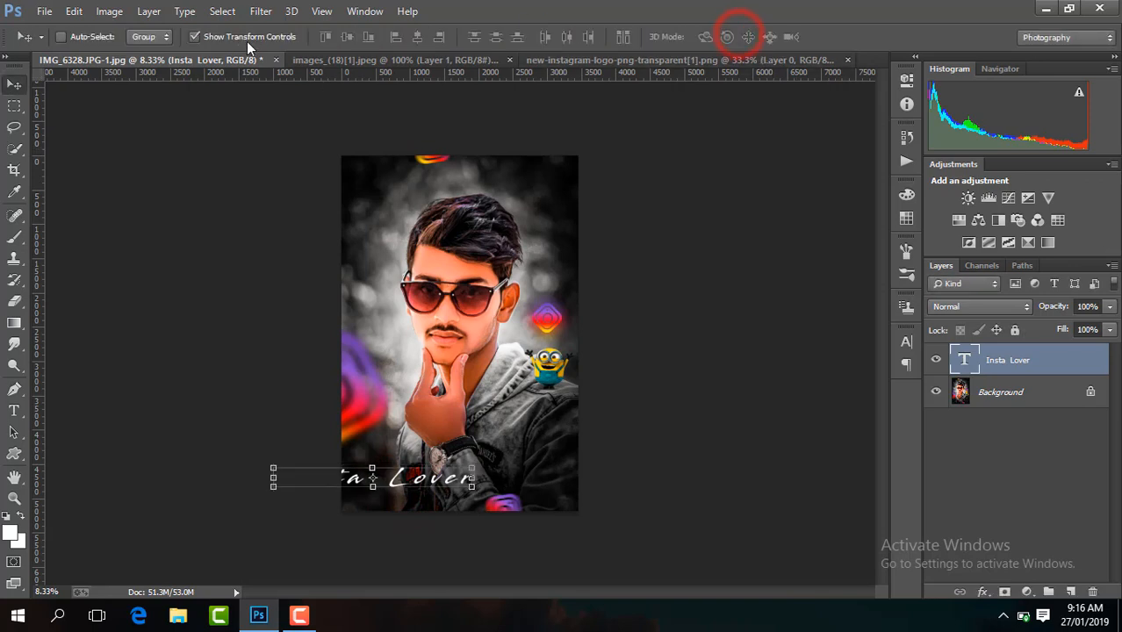
{"action": "left_click", "coordinate": [250, 37]}
{"action": "left_click_drag", "start_coordinate": [442, 473], "coordinate": [510, 468]}
- Change the font of the Insta Lover text to Forte
{"action": "left_click", "coordinate": [14, 410]}
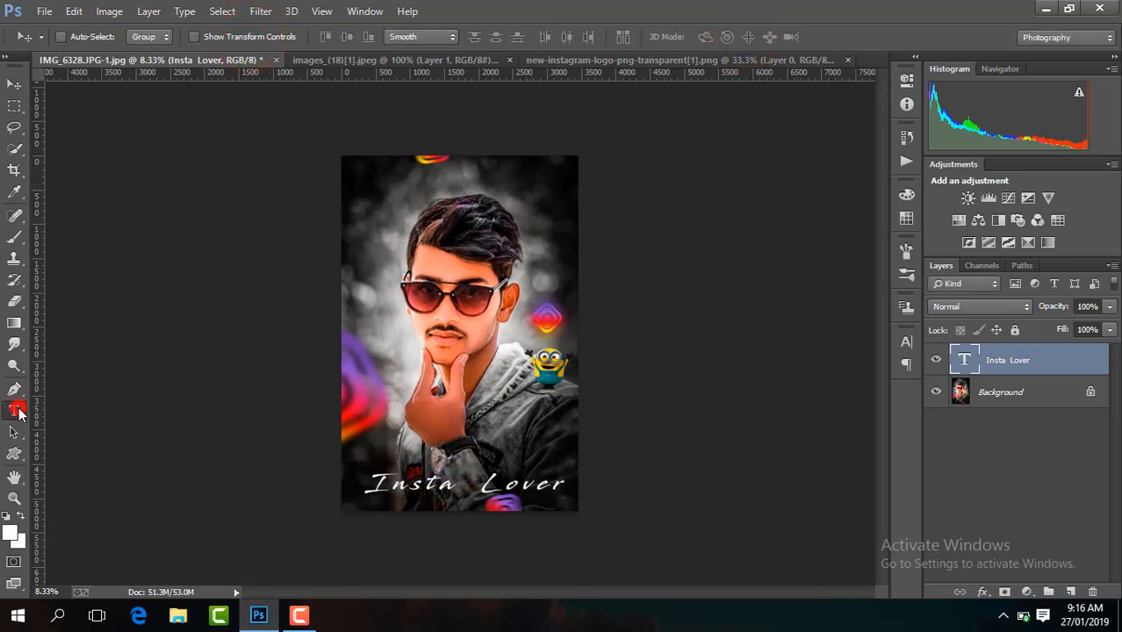
{"action": "left_click", "coordinate": [14, 84]}
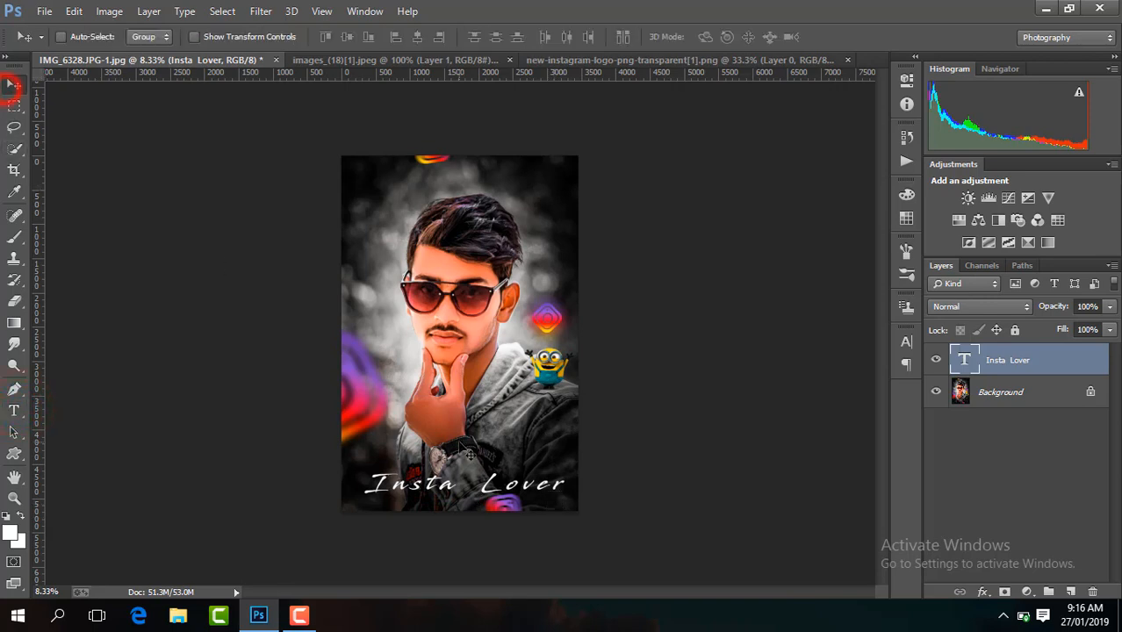
{"action": "left_click_drag", "start_coordinate": [505, 482], "coordinate": [327, 474]}
{"action": "left_click", "coordinate": [14, 410]}
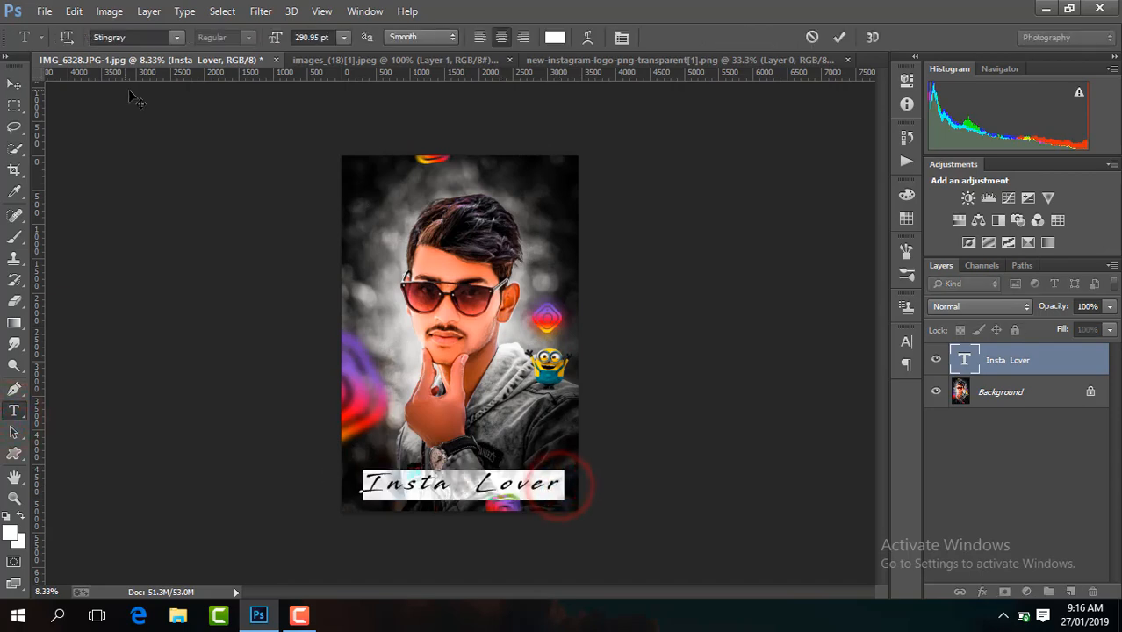
{"action": "left_click", "coordinate": [176, 37]}
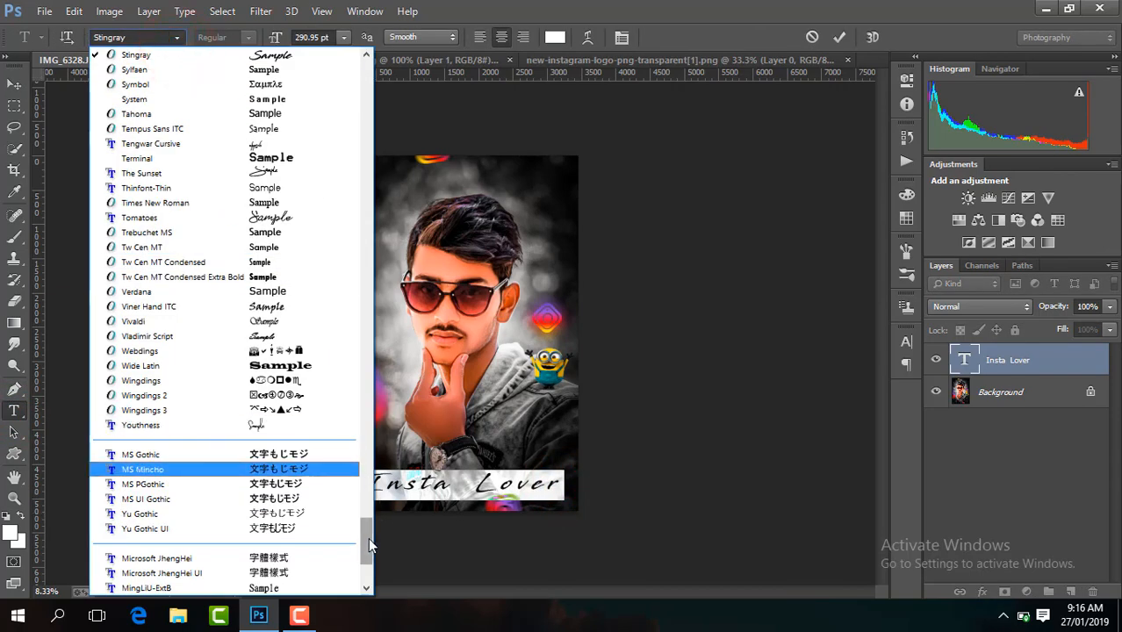
{"action": "left_click_drag", "start_coordinate": [369, 548], "coordinate": [366, 379]}
{"action": "left_click", "coordinate": [319, 125]}
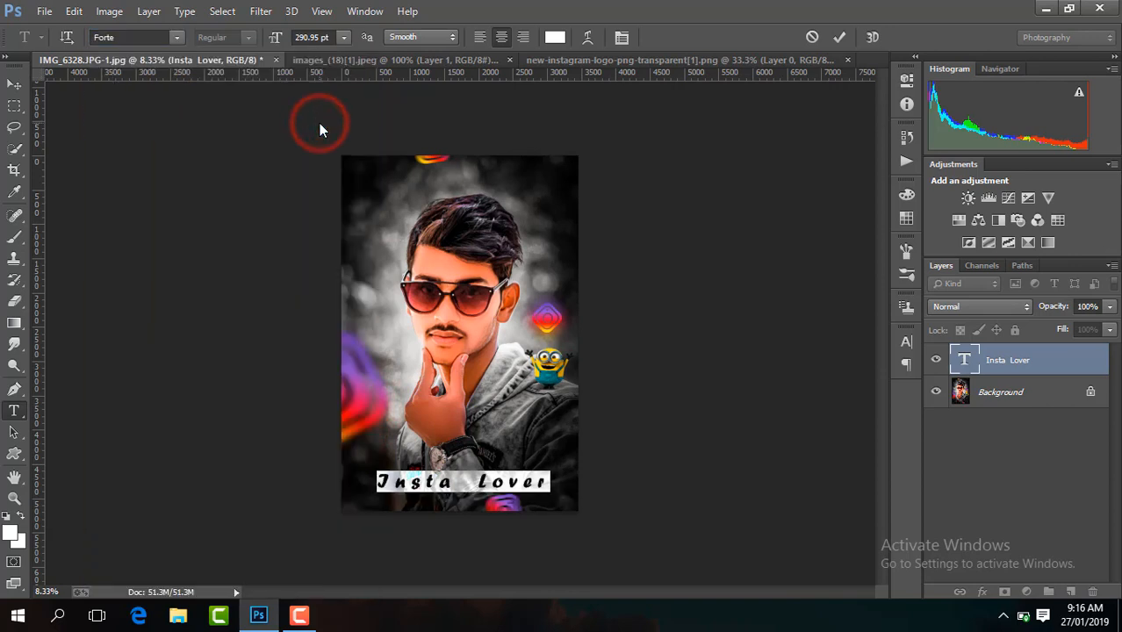
{"action": "left_click", "coordinate": [843, 37]}
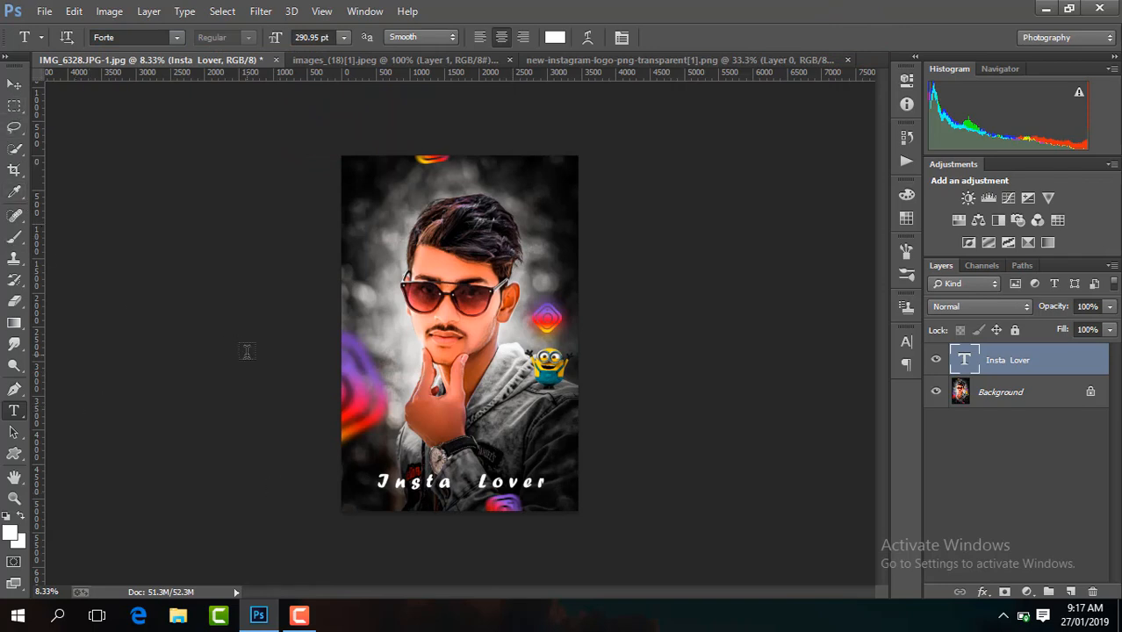
- Duplicate the Insta Lover text layer, place the copy beneath the original, and color that copy red (ff0000)
{"action": "key", "text": "ctrl+j"}
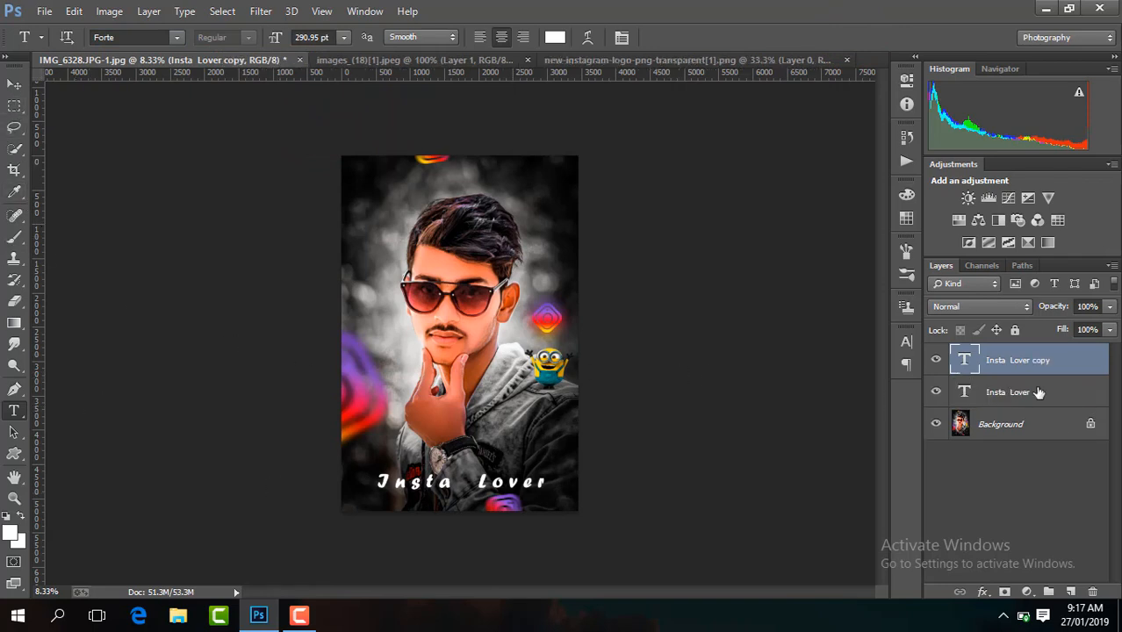
{"action": "left_click_drag", "start_coordinate": [1026, 369], "coordinate": [1026, 402]}
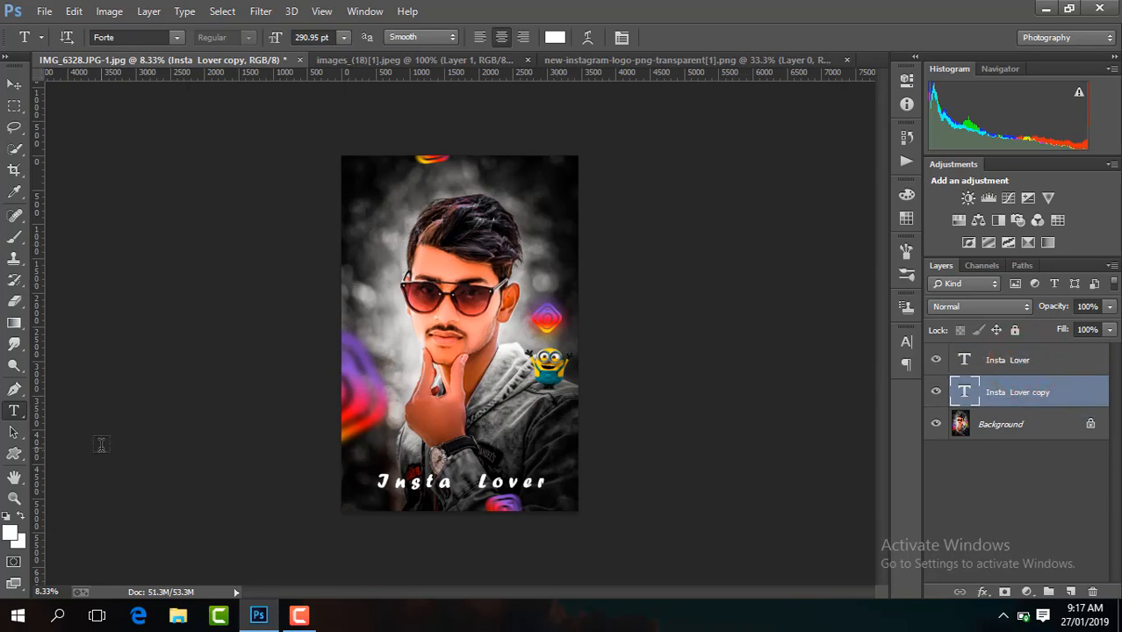
{"action": "key", "text": "ctrl+plus"}
{"action": "key", "text": "ctrl+plus"}
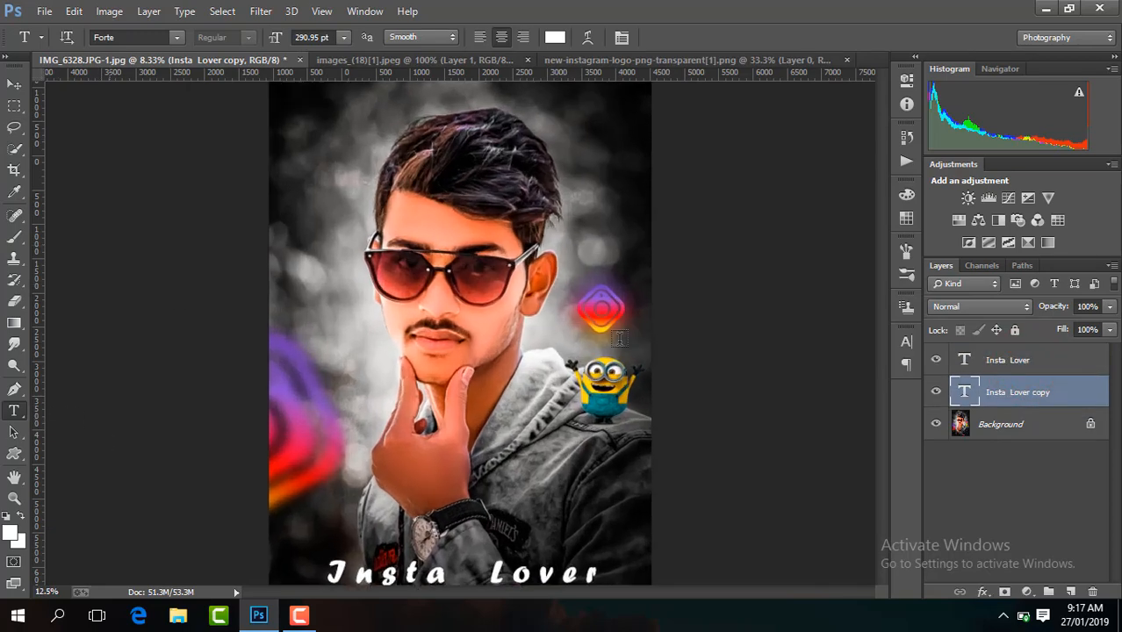
{"action": "left_click_drag", "start_coordinate": [881, 274], "coordinate": [881, 322]}
{"action": "left_click", "coordinate": [559, 37]}
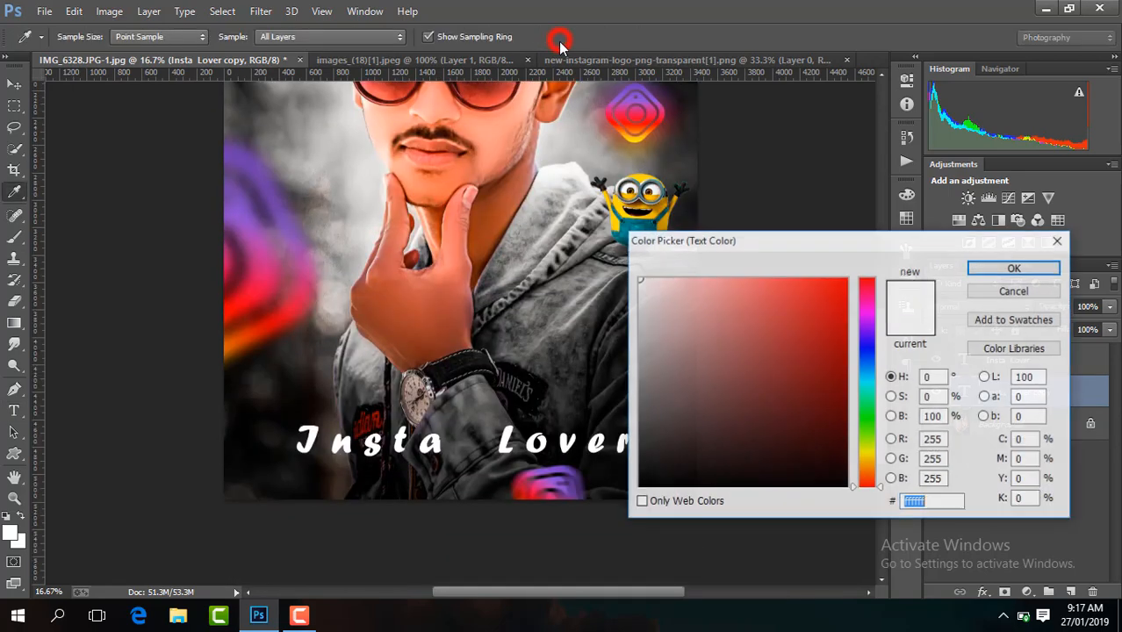
{"action": "type", "text": "ff0000"}
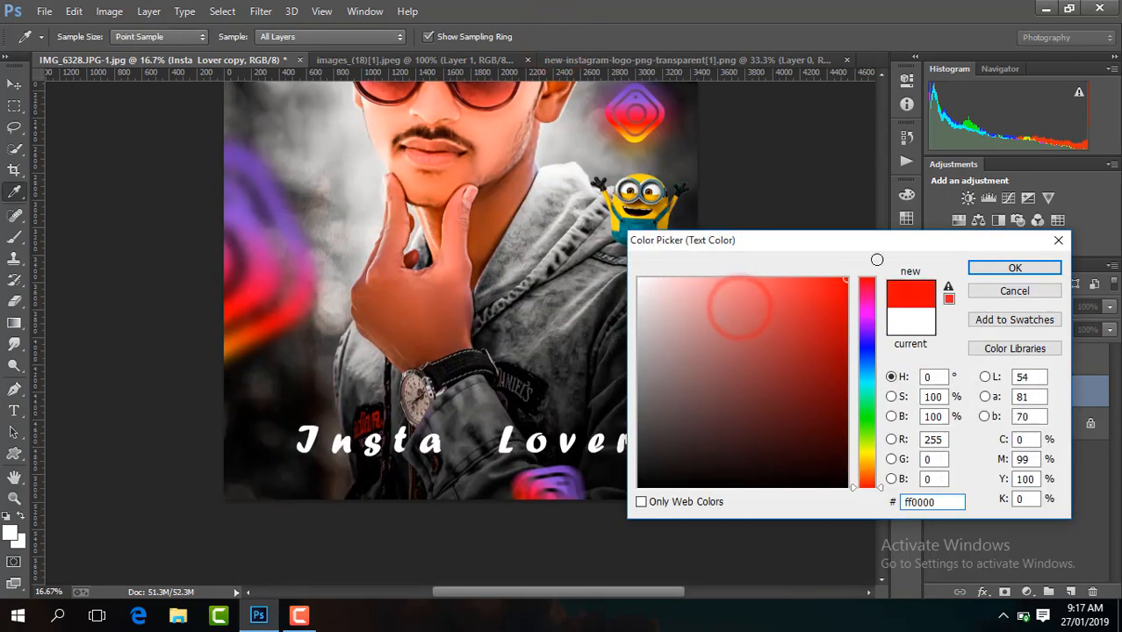
{"action": "left_click", "coordinate": [990, 268]}
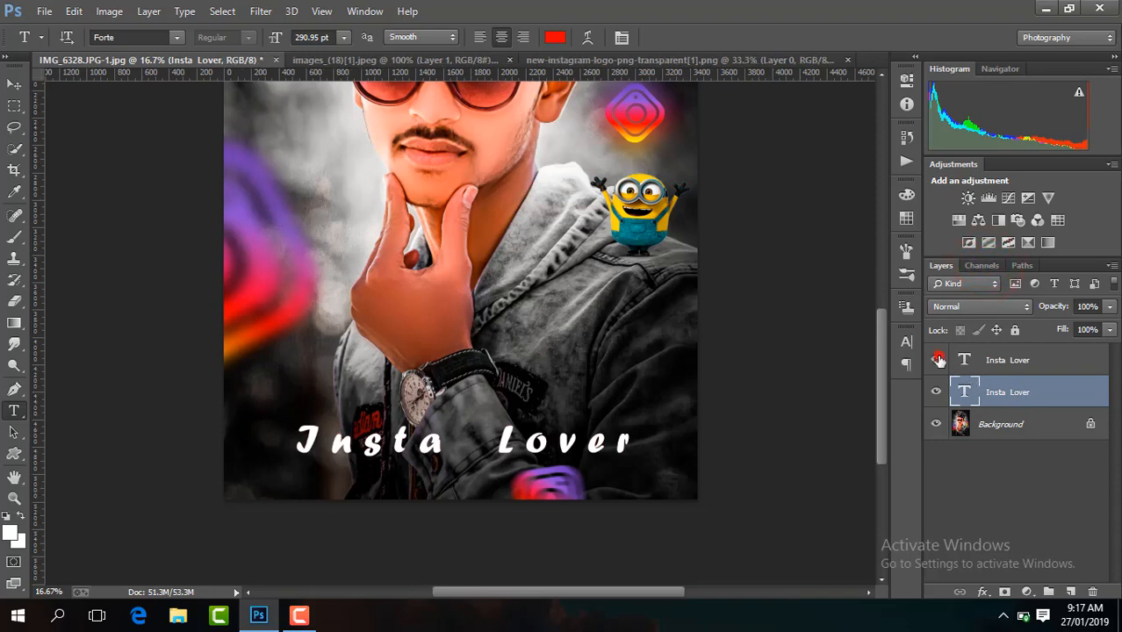
{"action": "left_click", "coordinate": [937, 360]}
{"action": "left_click", "coordinate": [937, 360]}
- Rasterize the red text copy and apply a Gaussian Blur with a 52.1-pixel radius as a glow
{"action": "left_click", "coordinate": [261, 10]}
{"action": "mouse_move", "coordinate": [321, 209]}
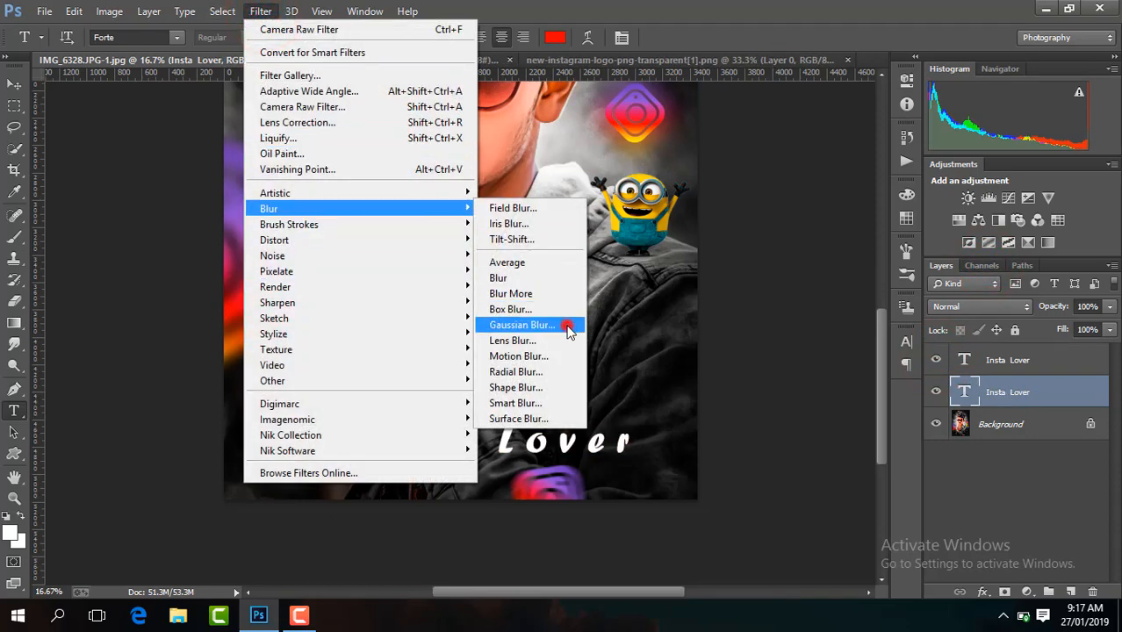
{"action": "left_click", "coordinate": [569, 325]}
{"action": "left_click", "coordinate": [523, 252]}
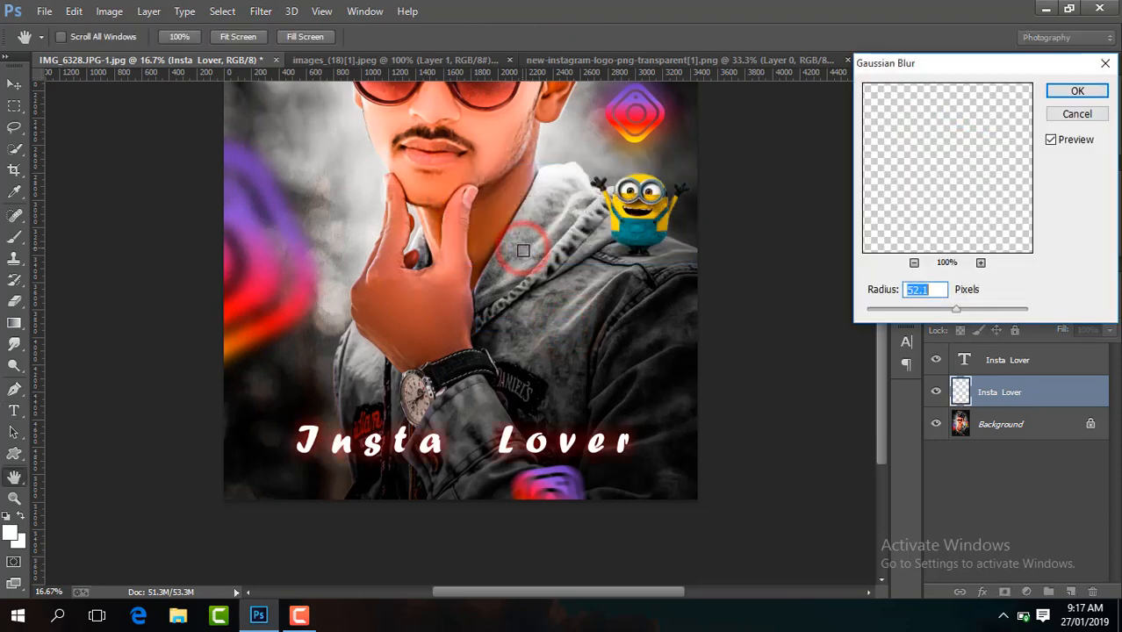
{"action": "left_click", "coordinate": [1077, 90]}
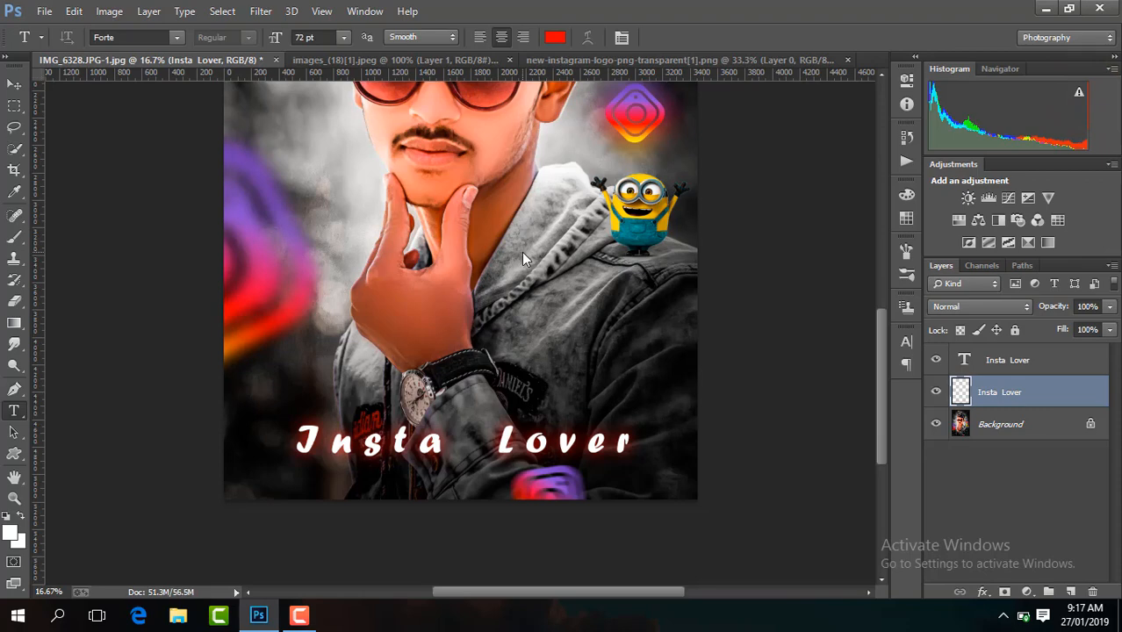
- Compare the image with and without the red glow, and merge the text and glow layers into the background
{"action": "key", "text": "ctrl+minus"}
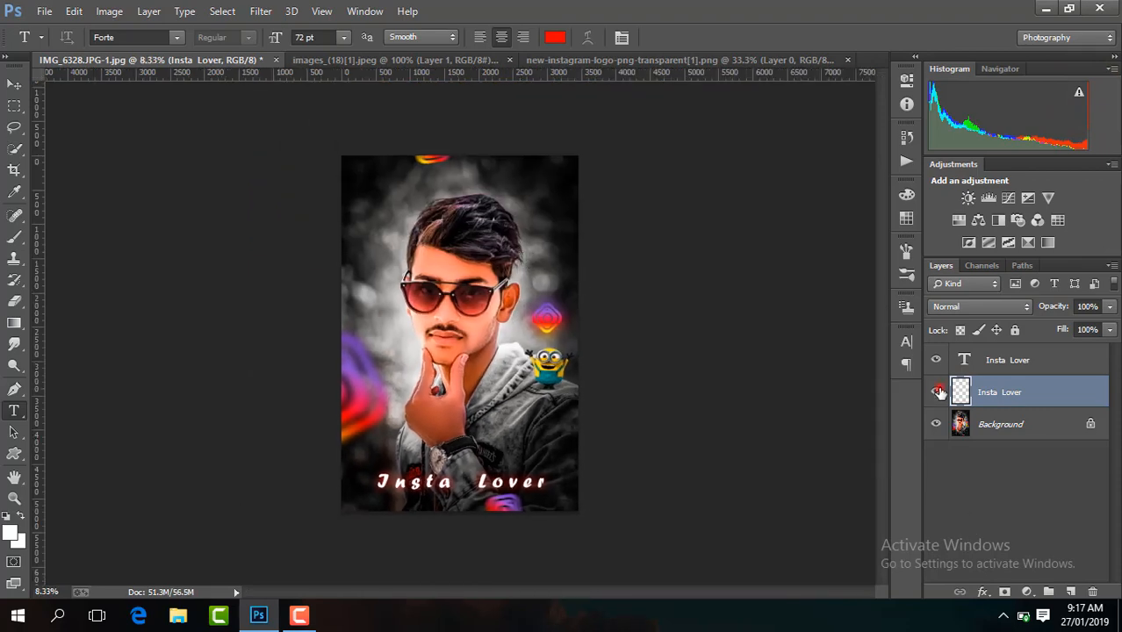
{"action": "left_click", "coordinate": [939, 392]}
{"action": "left_click", "coordinate": [940, 392]}
{"action": "left_click", "coordinate": [1010, 426]}
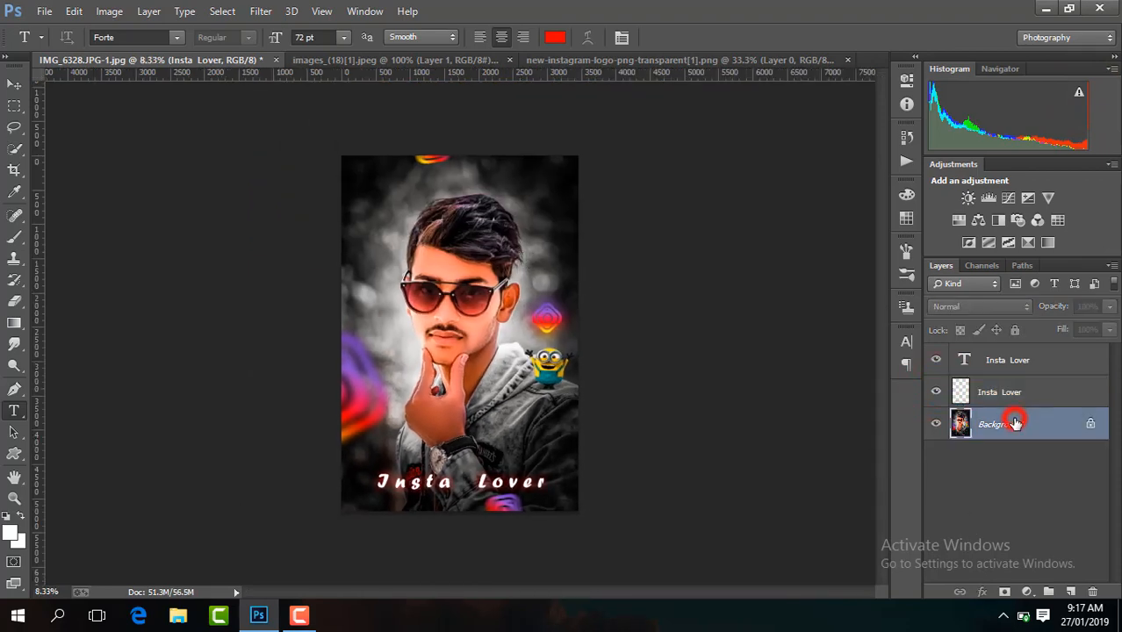
{"action": "right_click", "coordinate": [1023, 428]}
{"action": "left_click", "coordinate": [936, 362]}
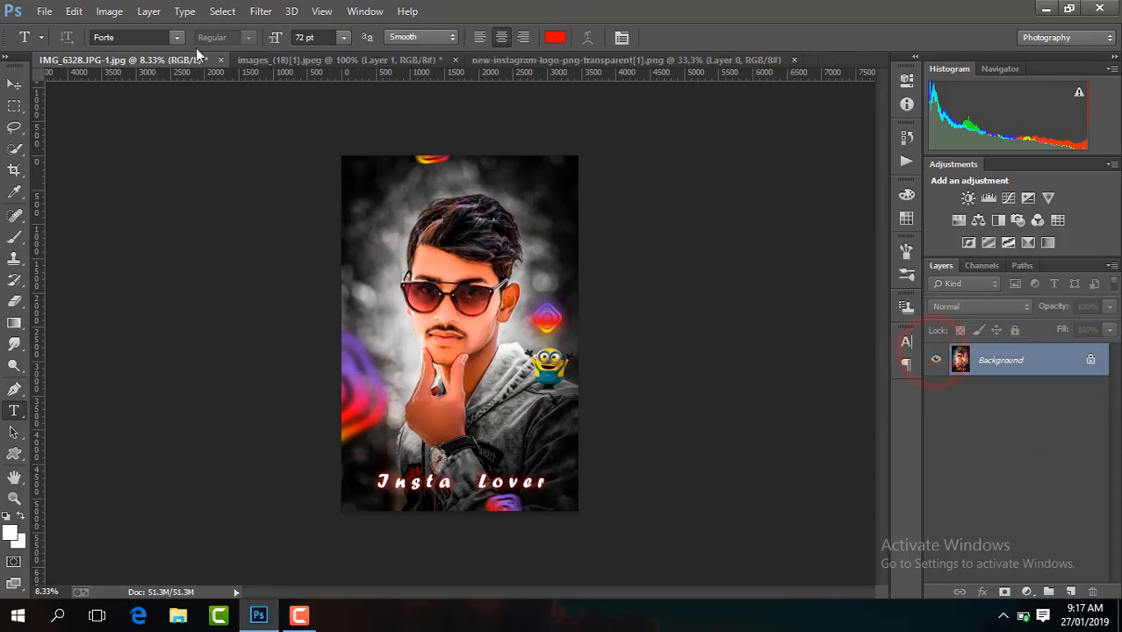
- Place the signature image Untitled-1 (3) with the black background from New folder on the E: drive as an embedded layer
{"action": "left_click", "coordinate": [49, 11]}
{"action": "left_click", "coordinate": [124, 247]}
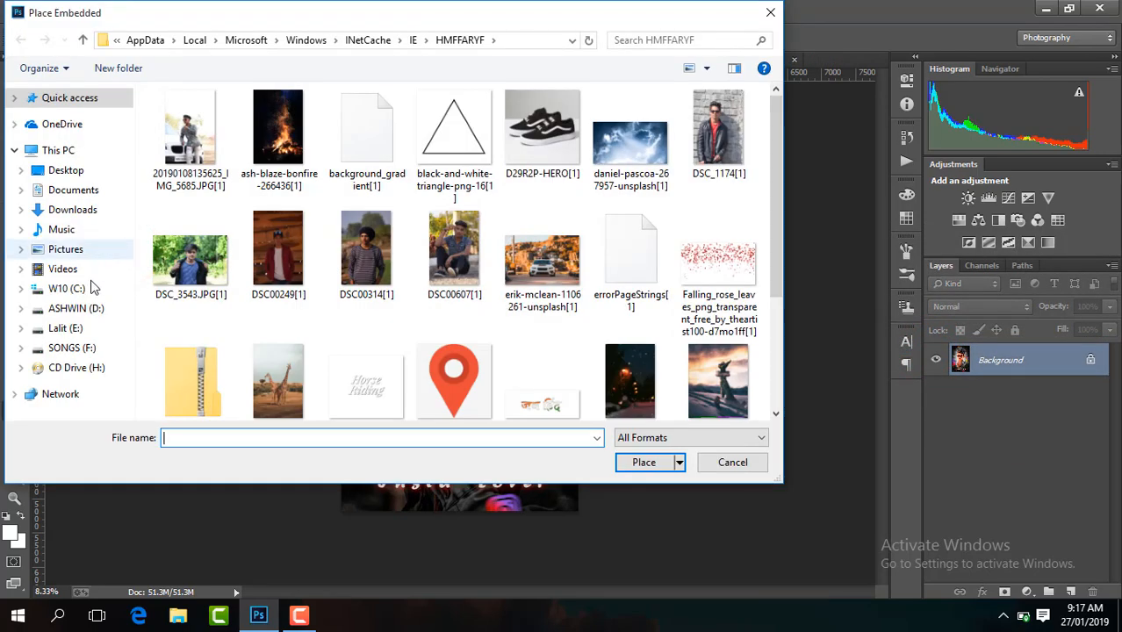
{"action": "left_click", "coordinate": [92, 329]}
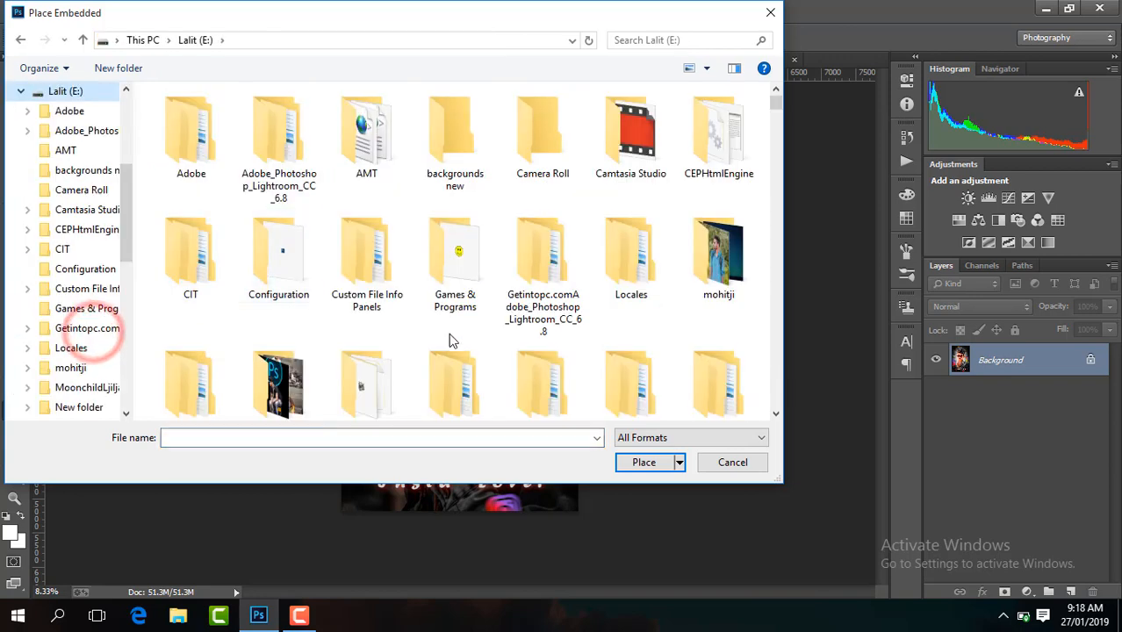
{"action": "double_click", "coordinate": [279, 377]}
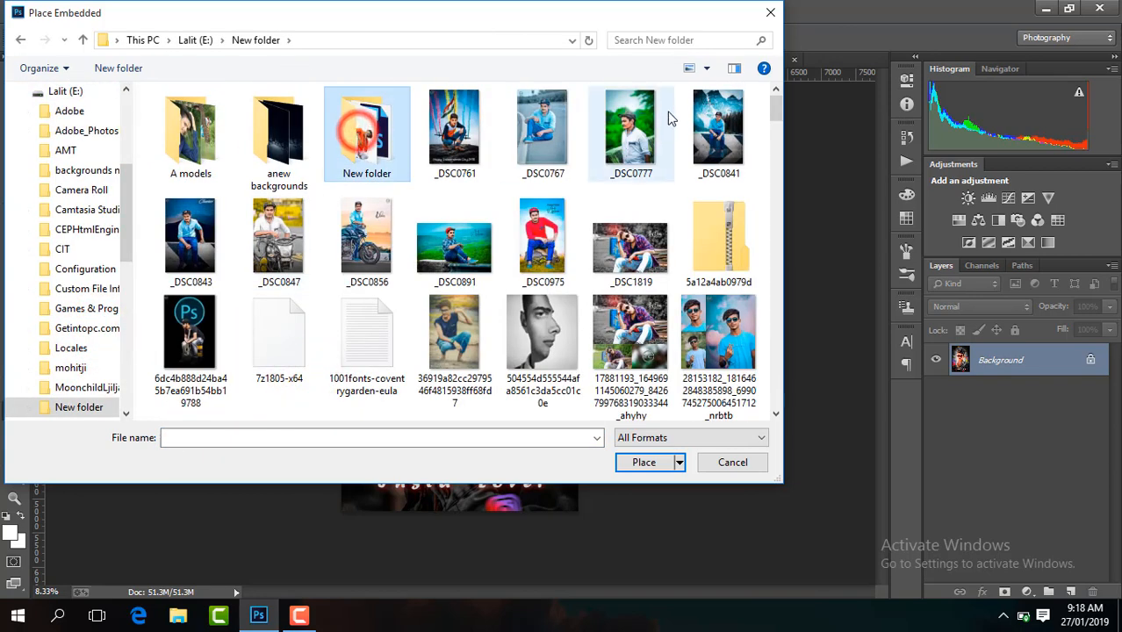
{"action": "left_click_drag", "start_coordinate": [777, 110], "coordinate": [777, 391]}
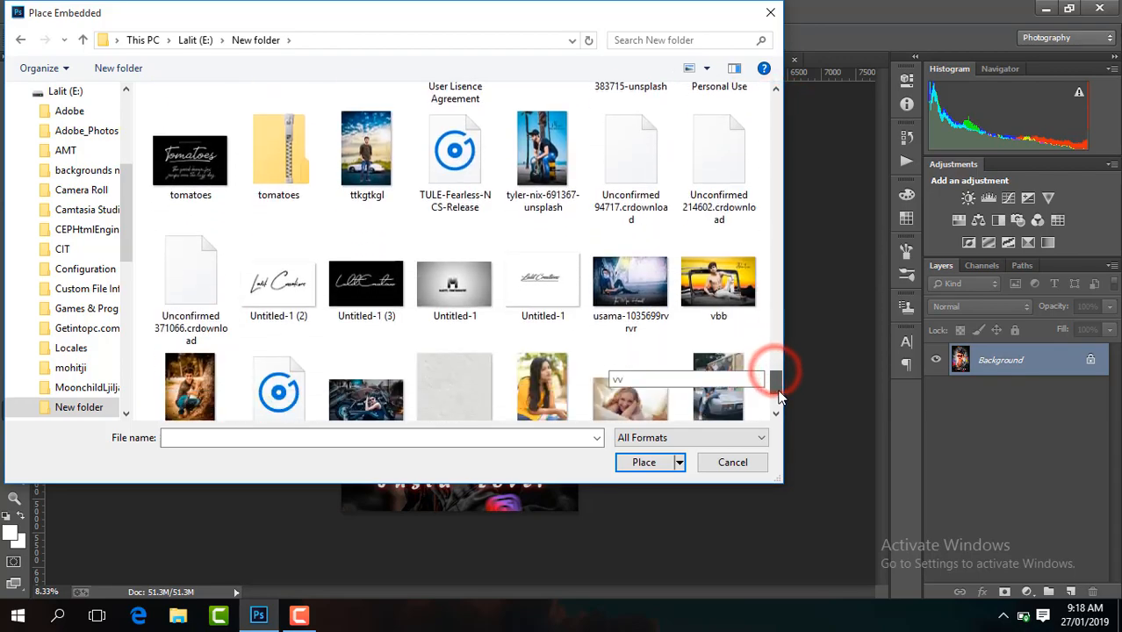
{"action": "double_click", "coordinate": [357, 277]}
- Set the placed signature layer's blend mode to Screen, commit the placement, and switch to the Move tool
{"action": "left_click", "coordinate": [953, 307]}
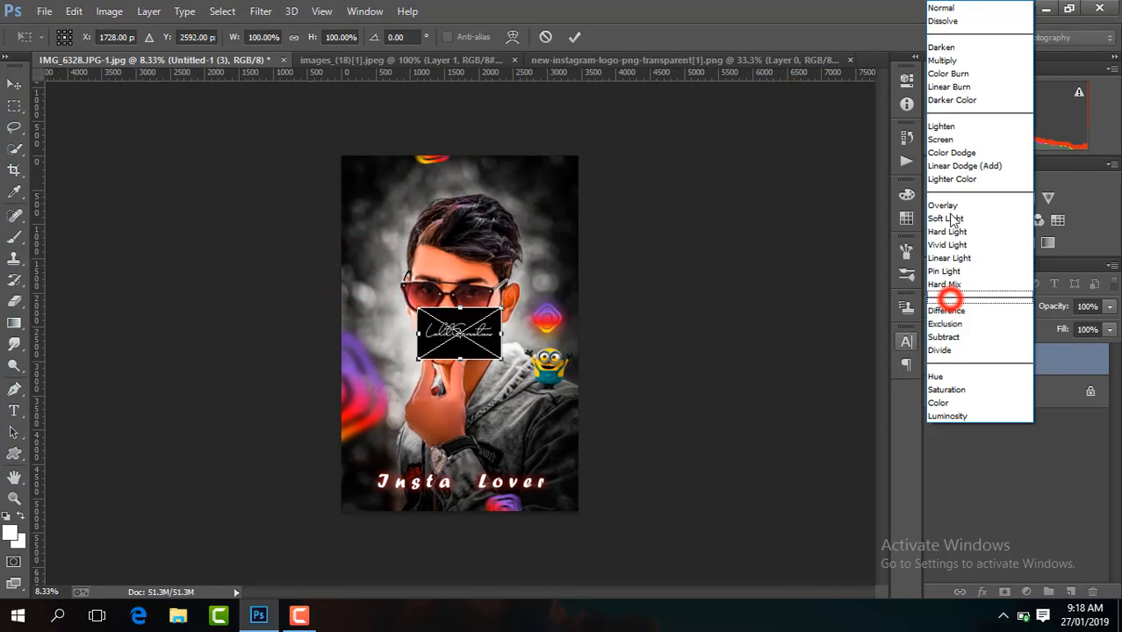
{"action": "left_click", "coordinate": [946, 136]}
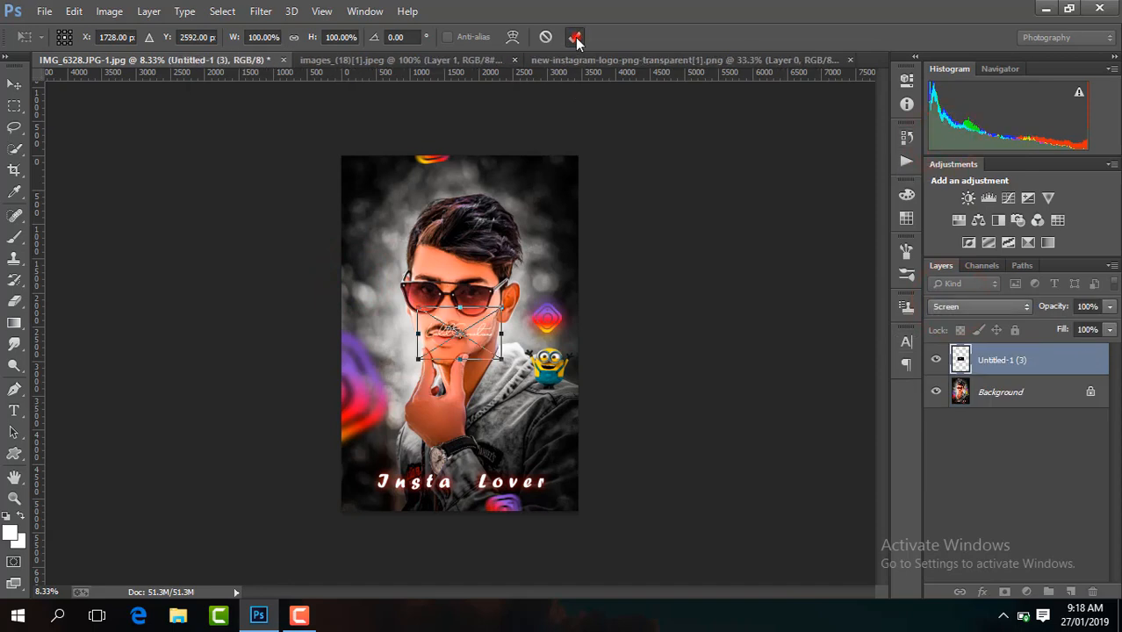
{"action": "left_click", "coordinate": [574, 37]}
{"action": "left_click", "coordinate": [18, 88]}
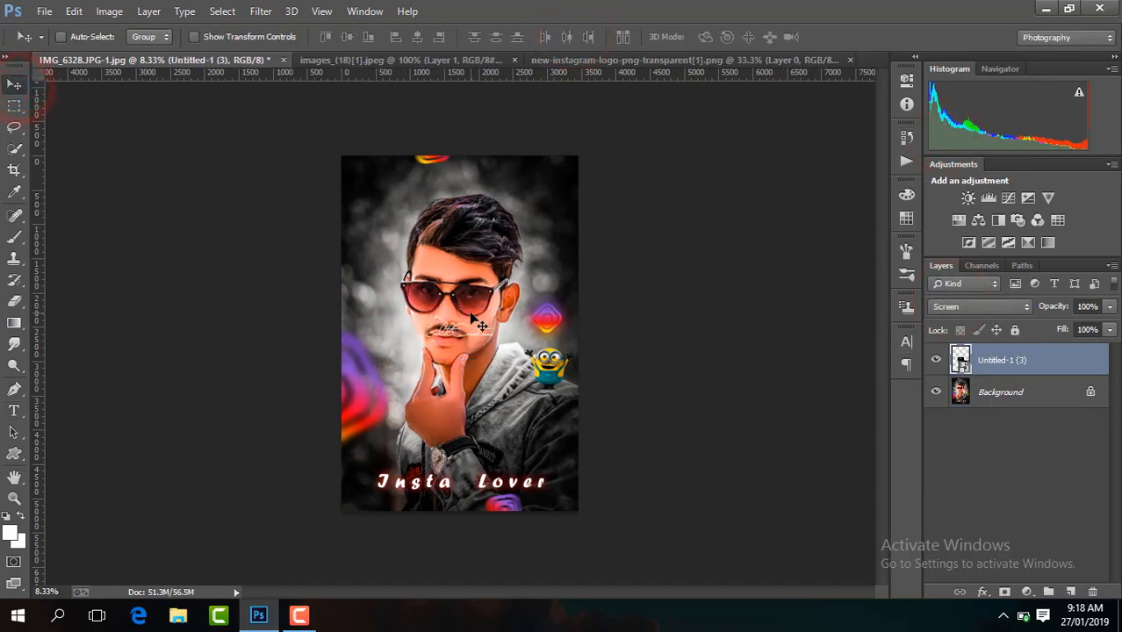